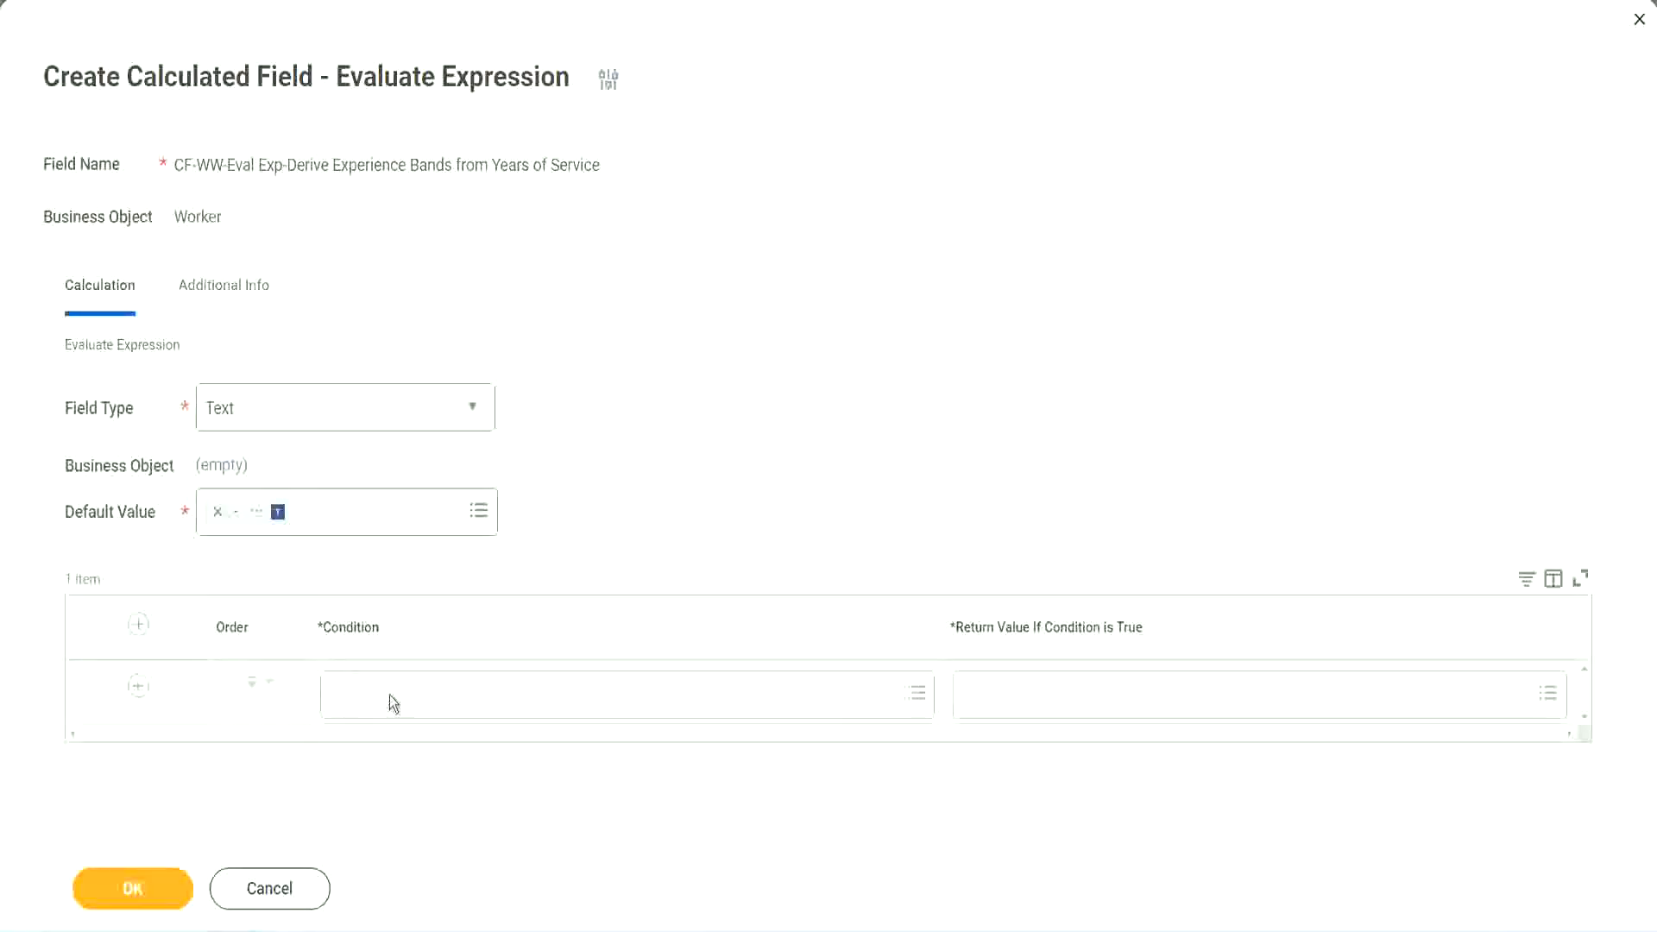
# Step: Switch to the Notepad++ notes and copy the Field 1 name, CF-WW-TF-Length of Service between 0 and 7 years
pyautogui.click(390, 696)
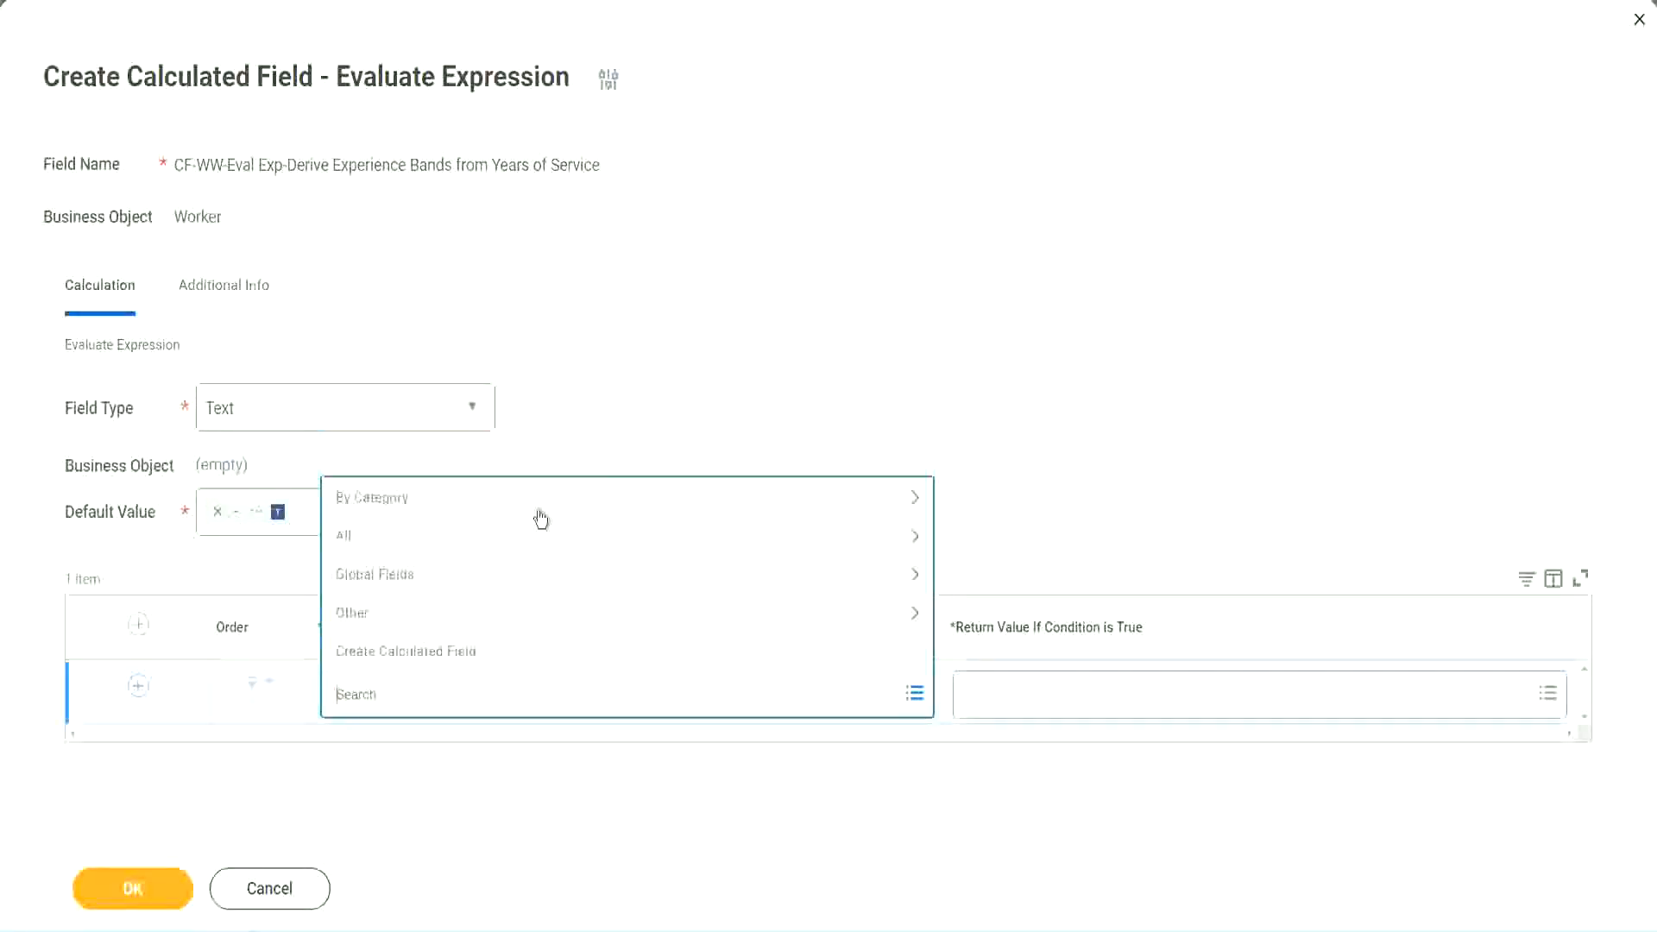
pyautogui.click(637, 392)
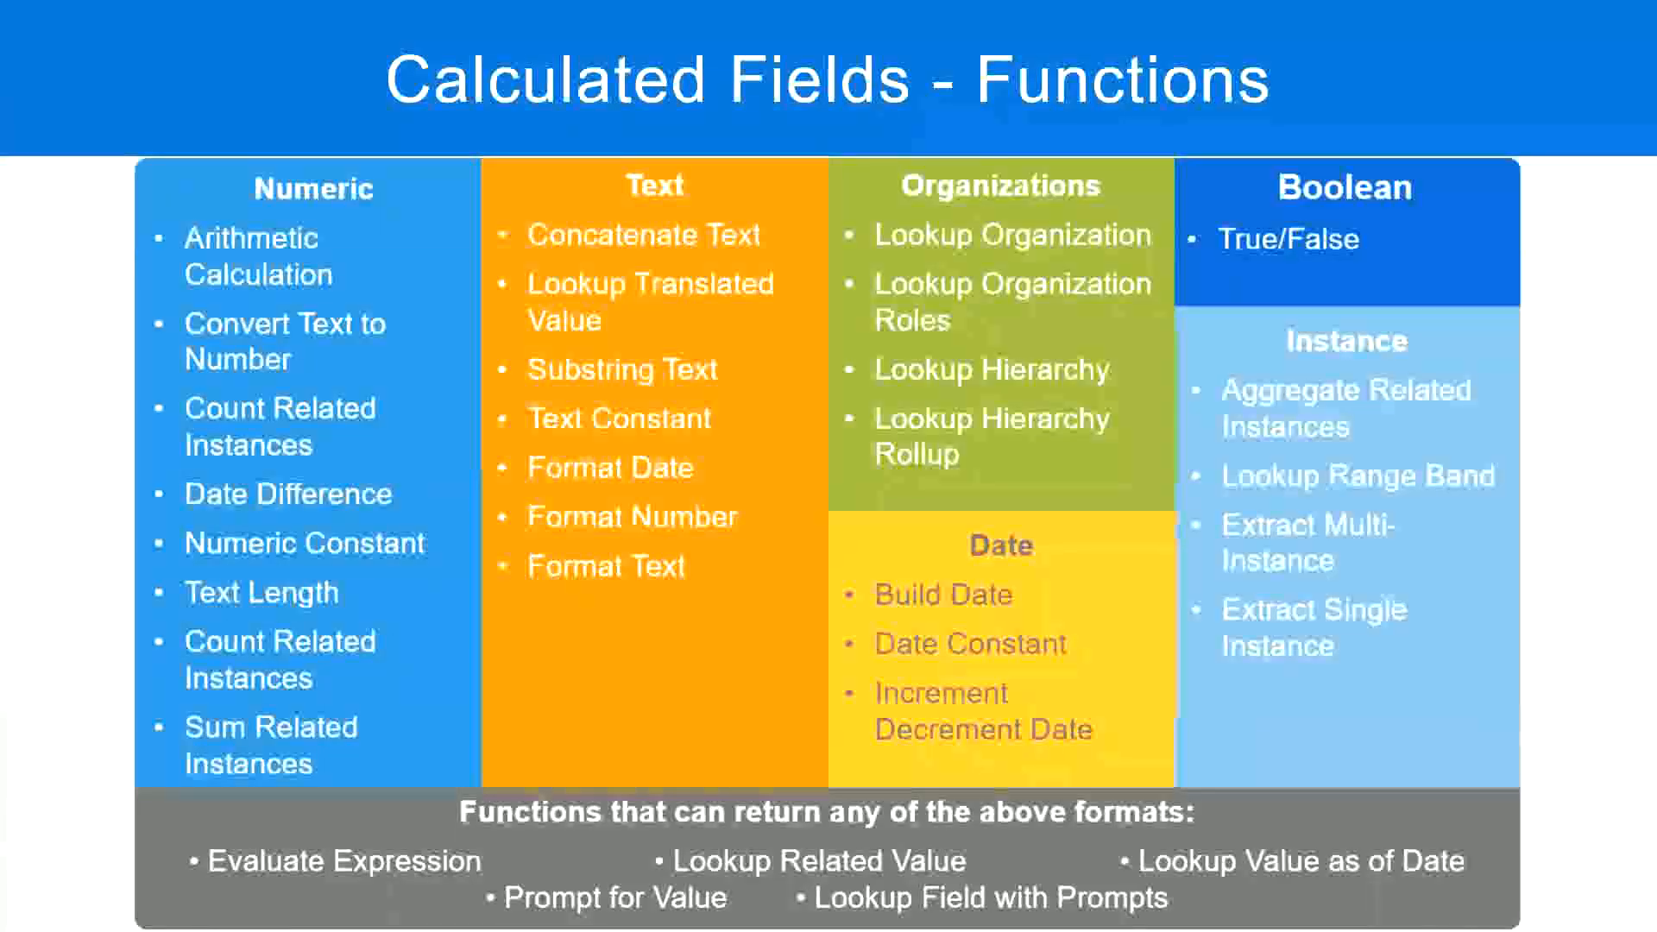
pyautogui.hotkey('alt', 'Tab')
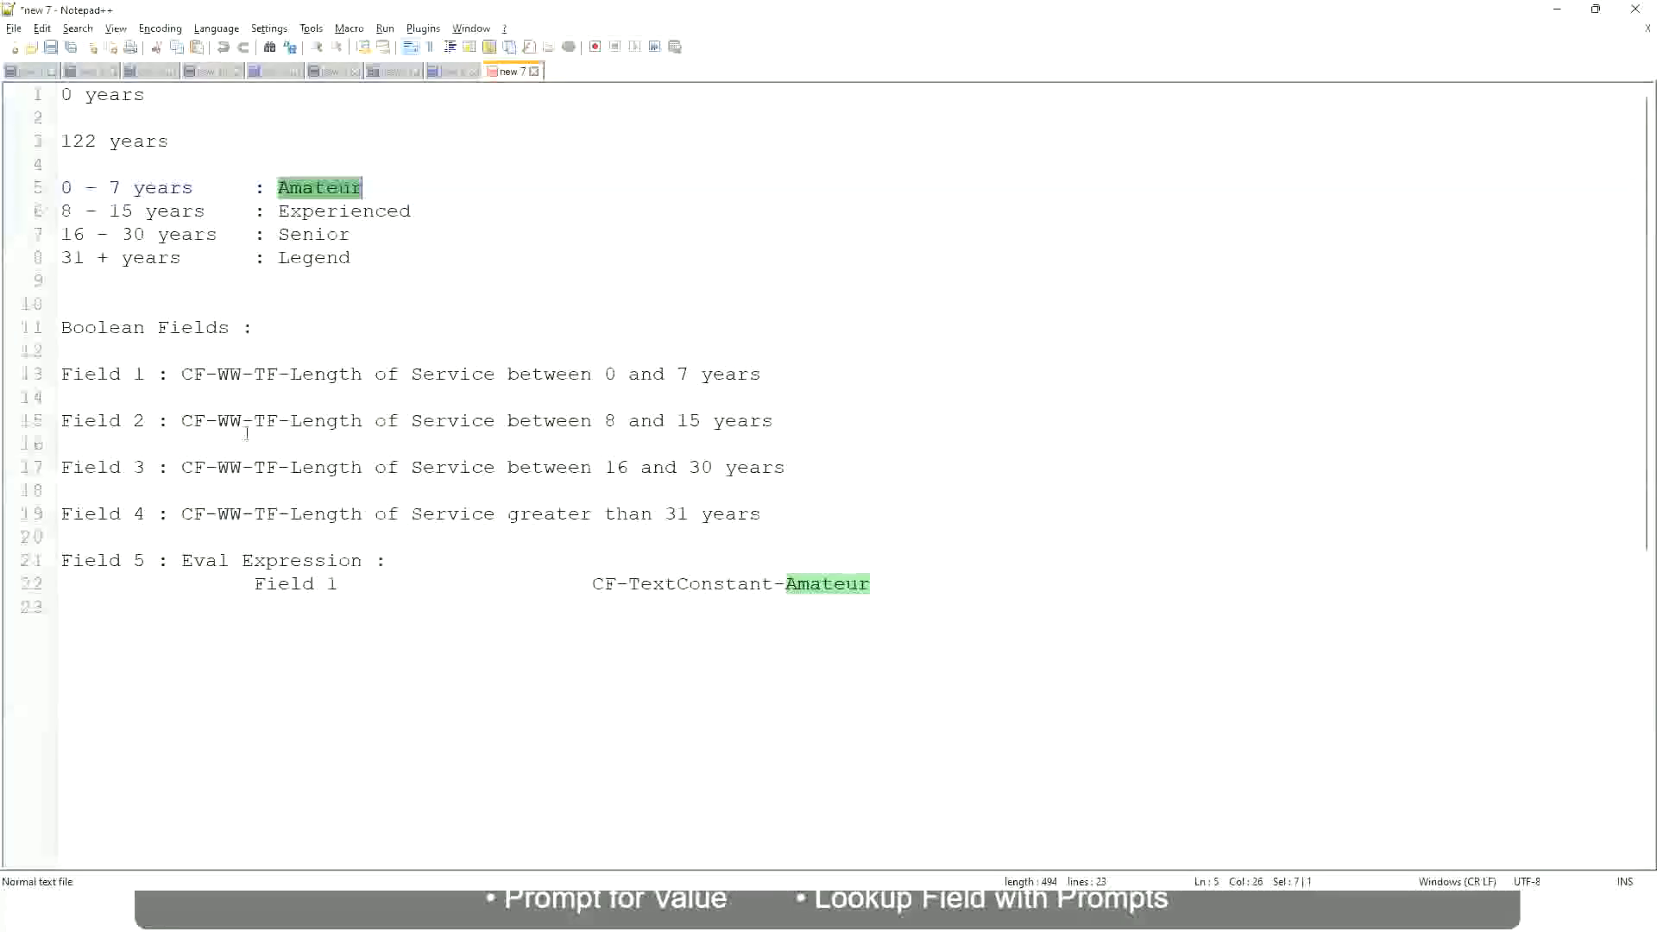
pyautogui.doubleClick(189, 374)
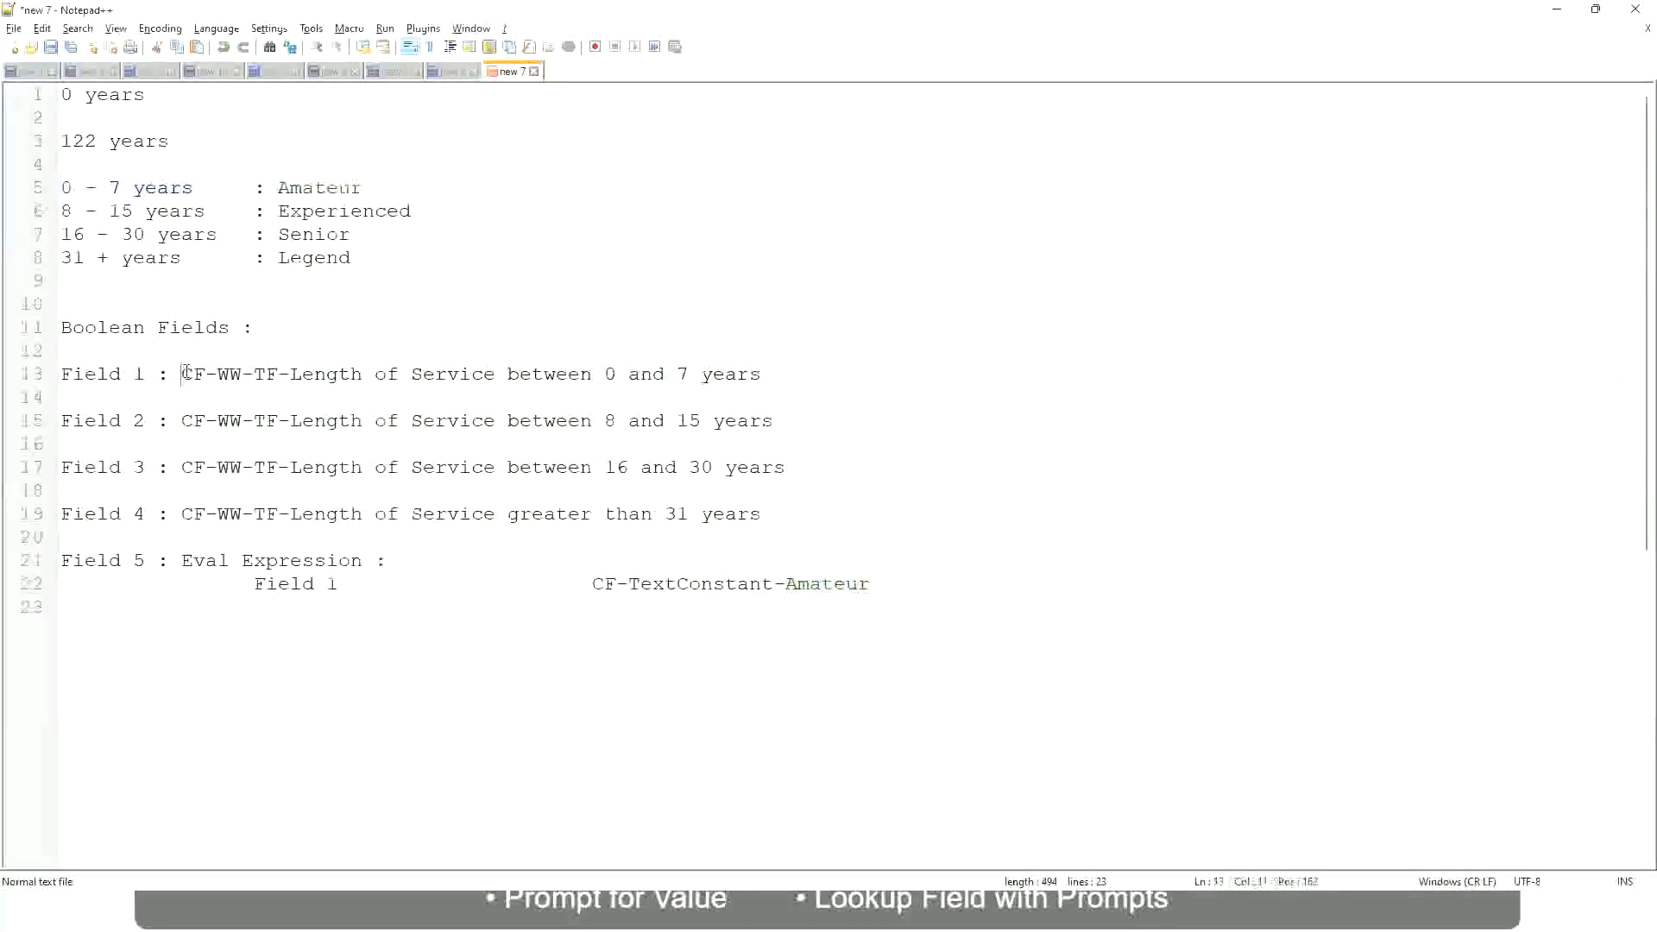
pyautogui.moveTo(286, 376); pyautogui.dragTo(762, 381)
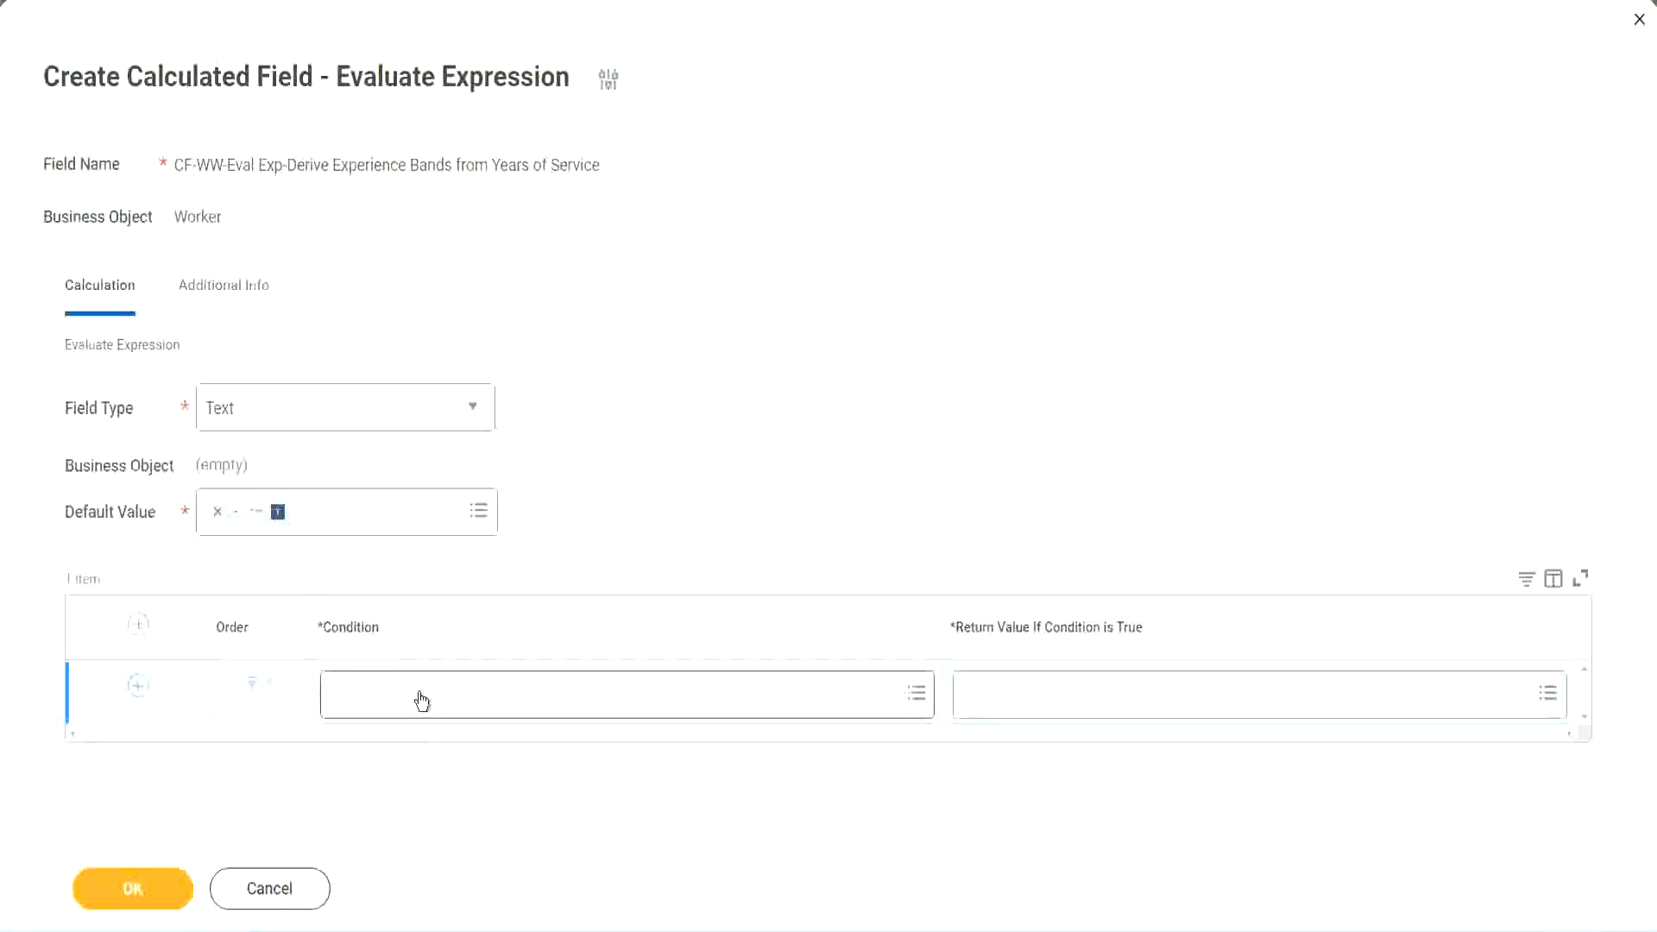
# Step: Set the first row's condition to CF-WW-TF-Length of Service between 0 and 7 years in the Evaluate Expression field
pyautogui.click(421, 701)
pyautogui.write('CF-WW TF-Length of Service between 0 and 7 years')
pyautogui.press('Return')
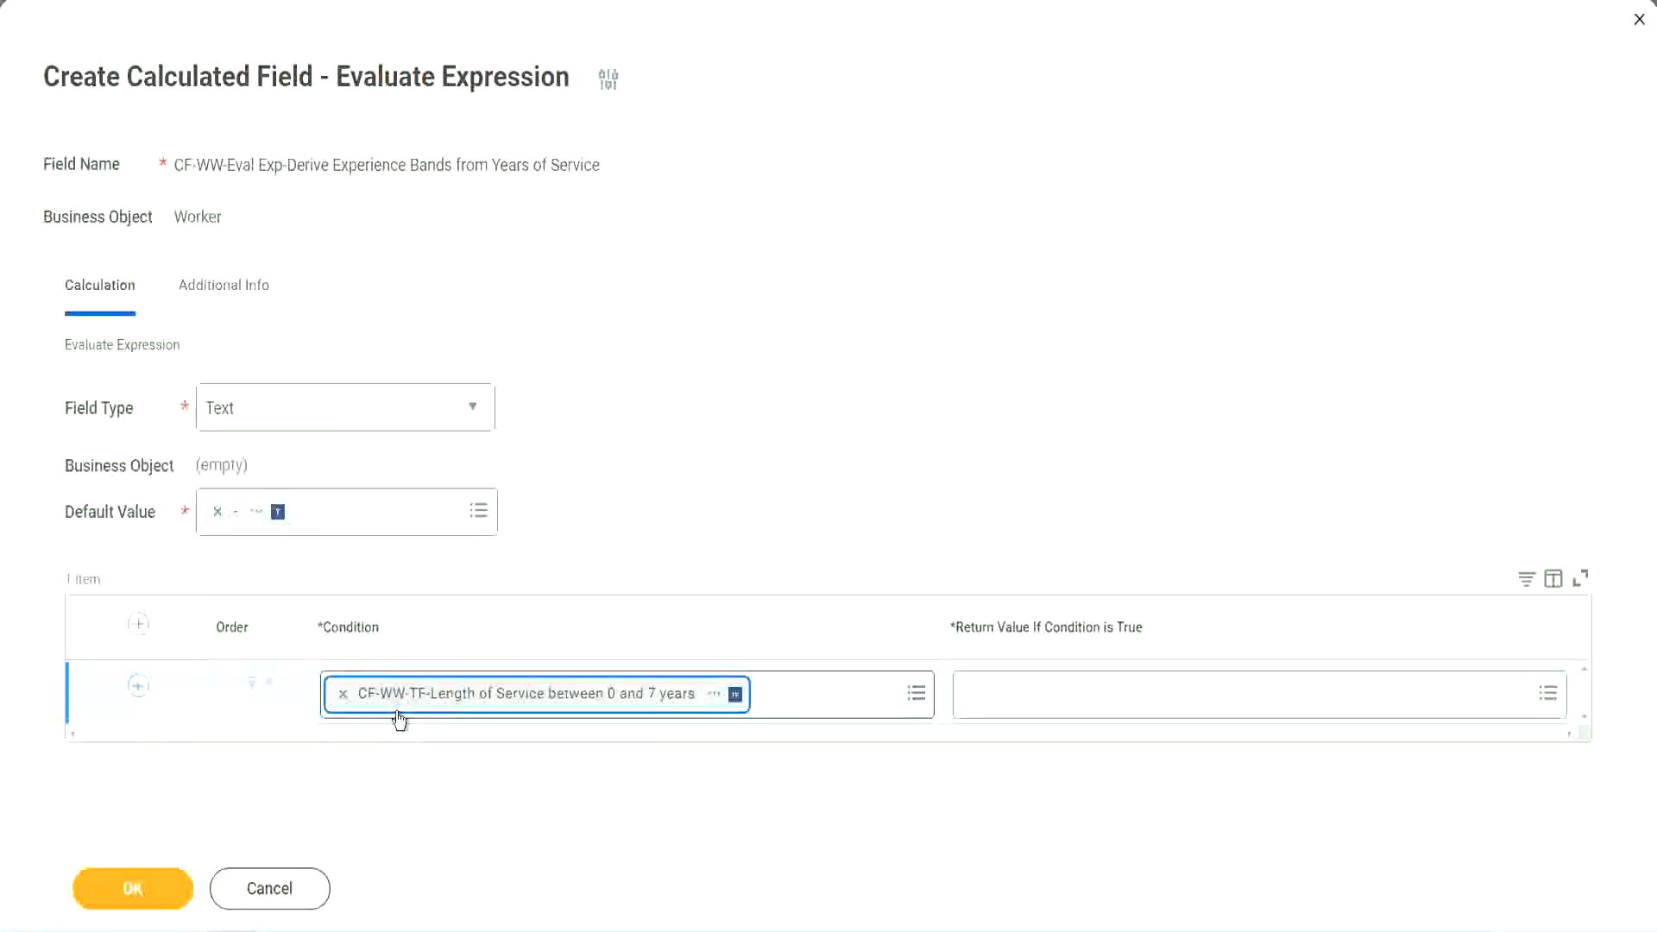
pyautogui.click(767, 481)
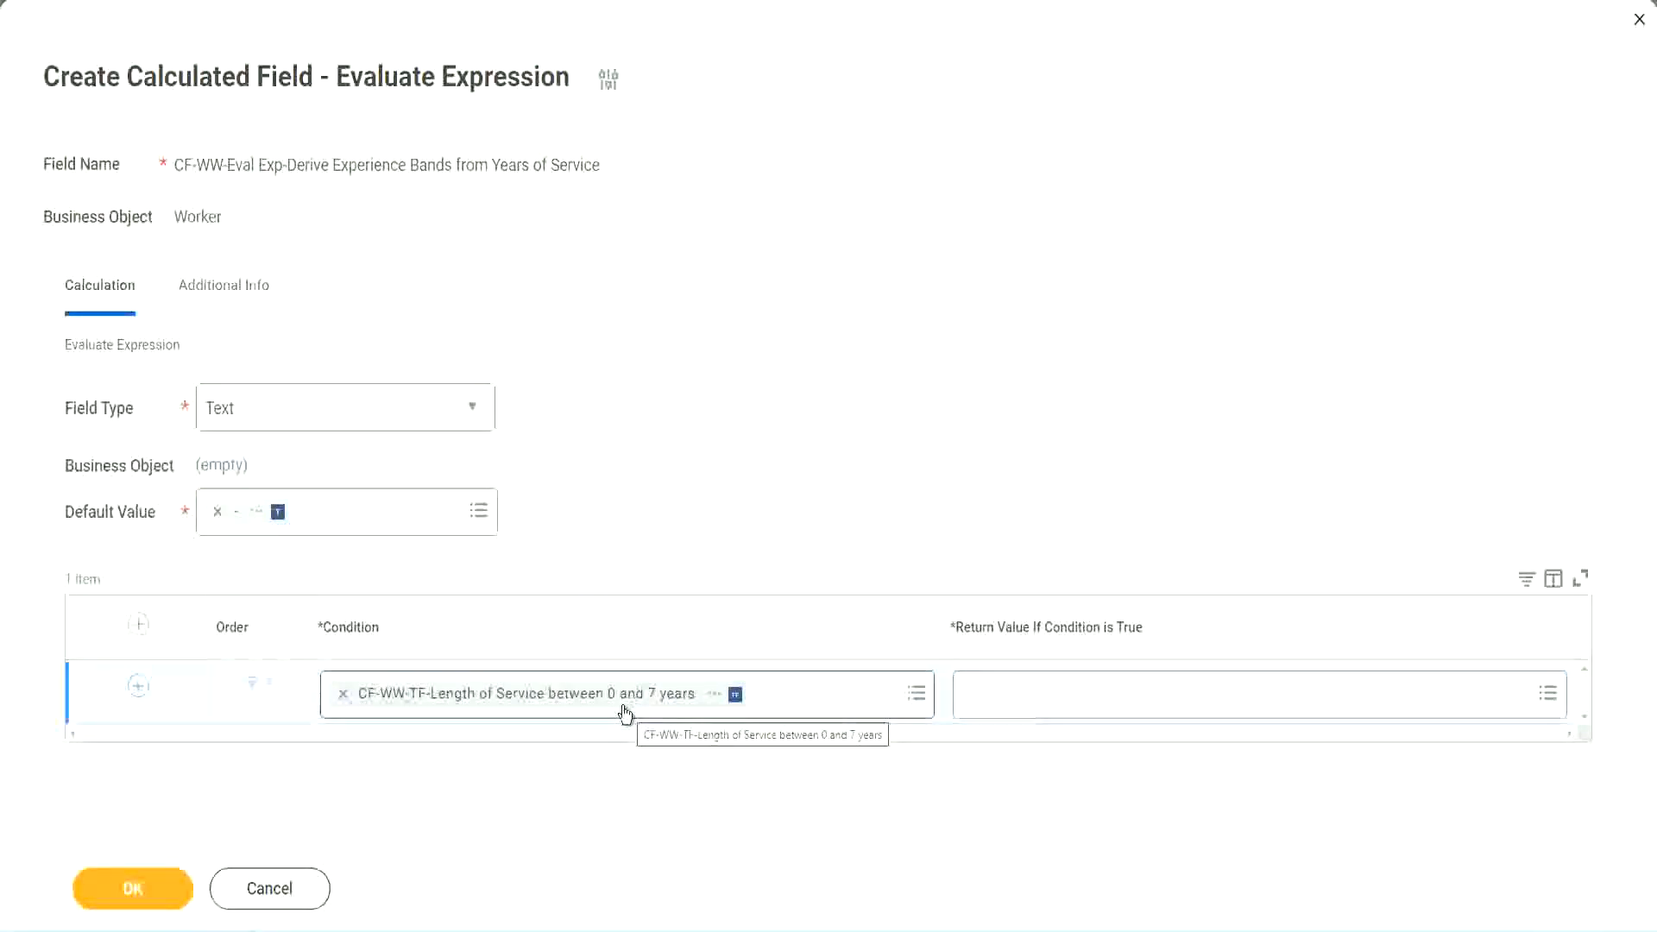
pyautogui.click(1078, 708)
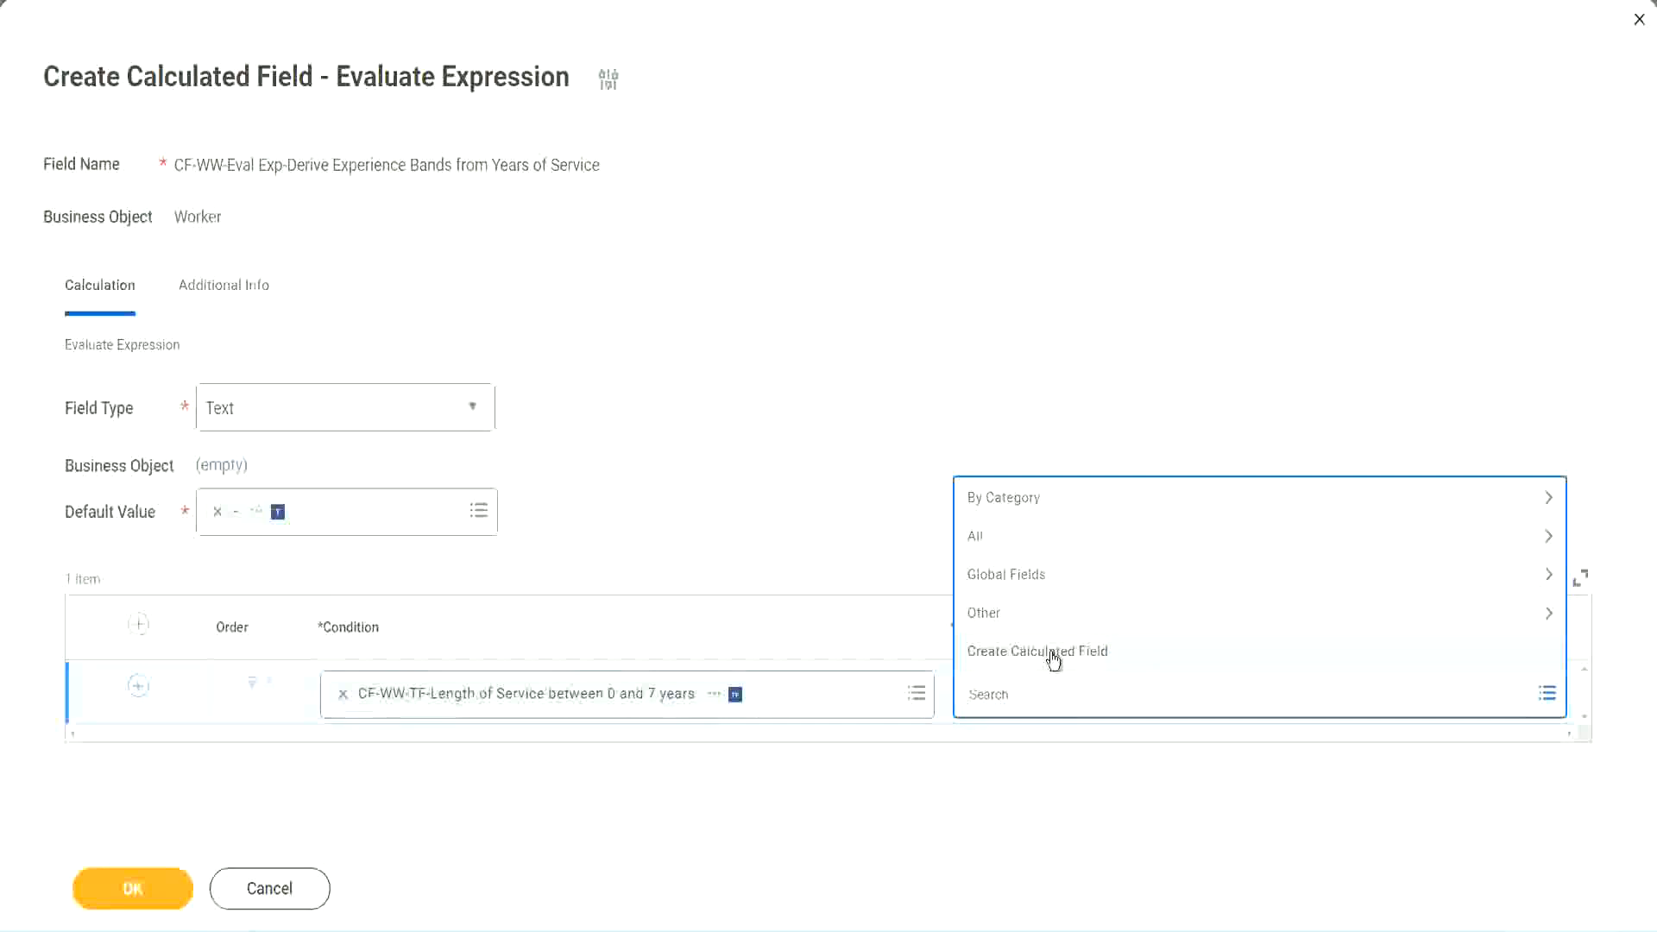
pyautogui.click(961, 428)
pyautogui.click(995, 696)
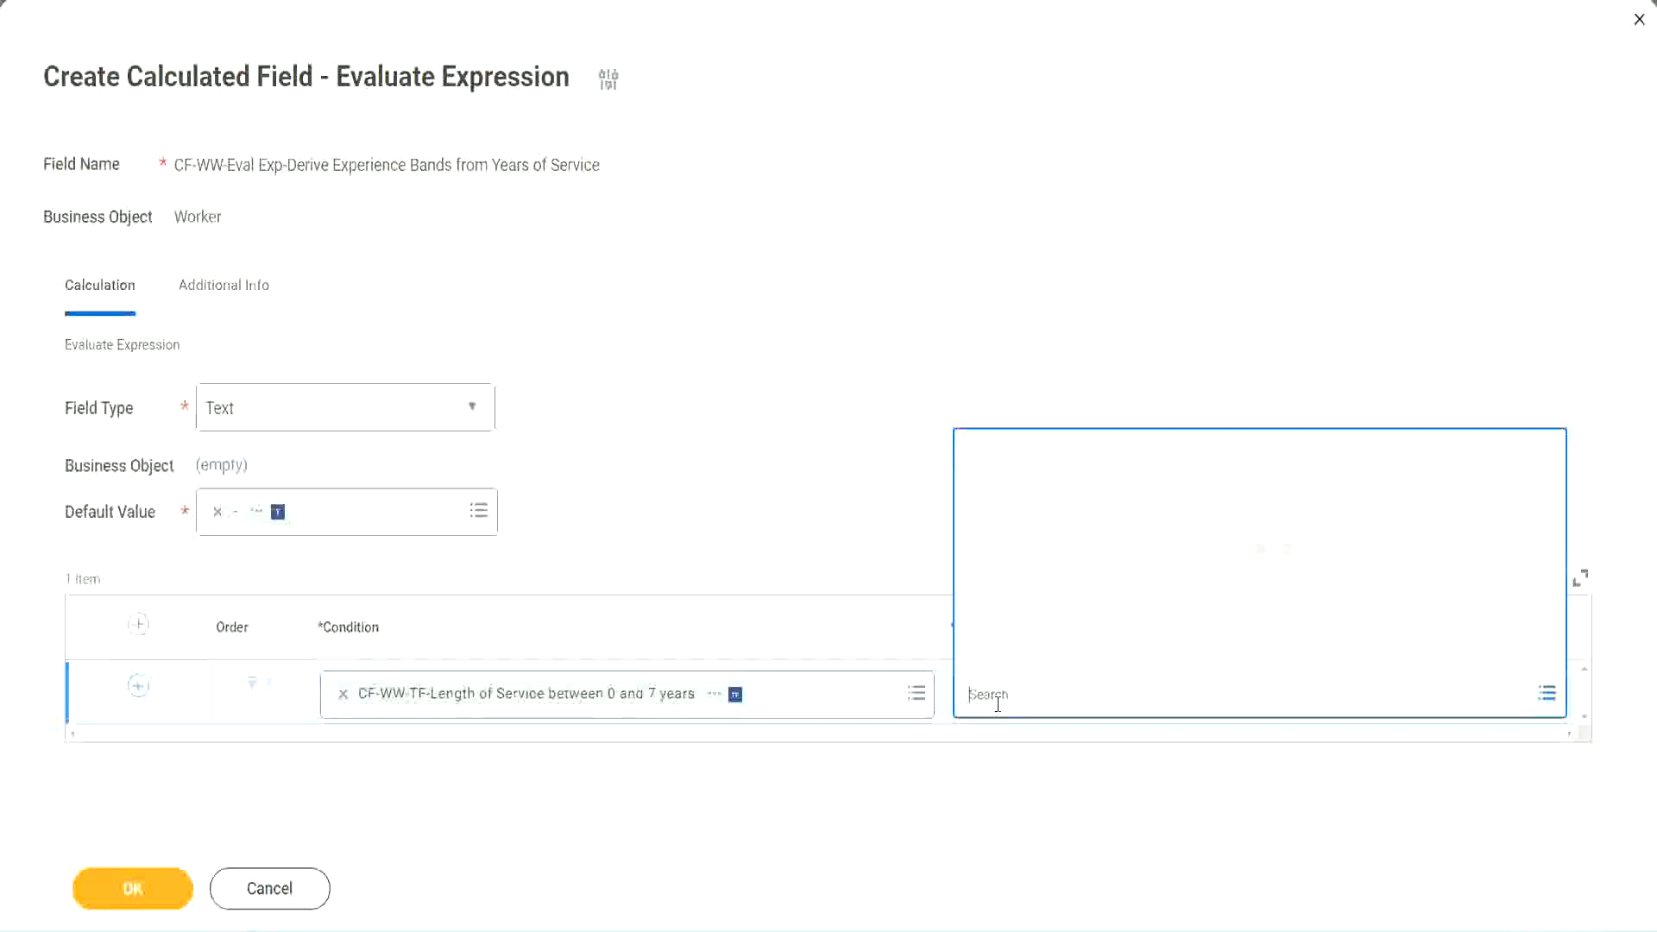
pyautogui.write('Amaterue')
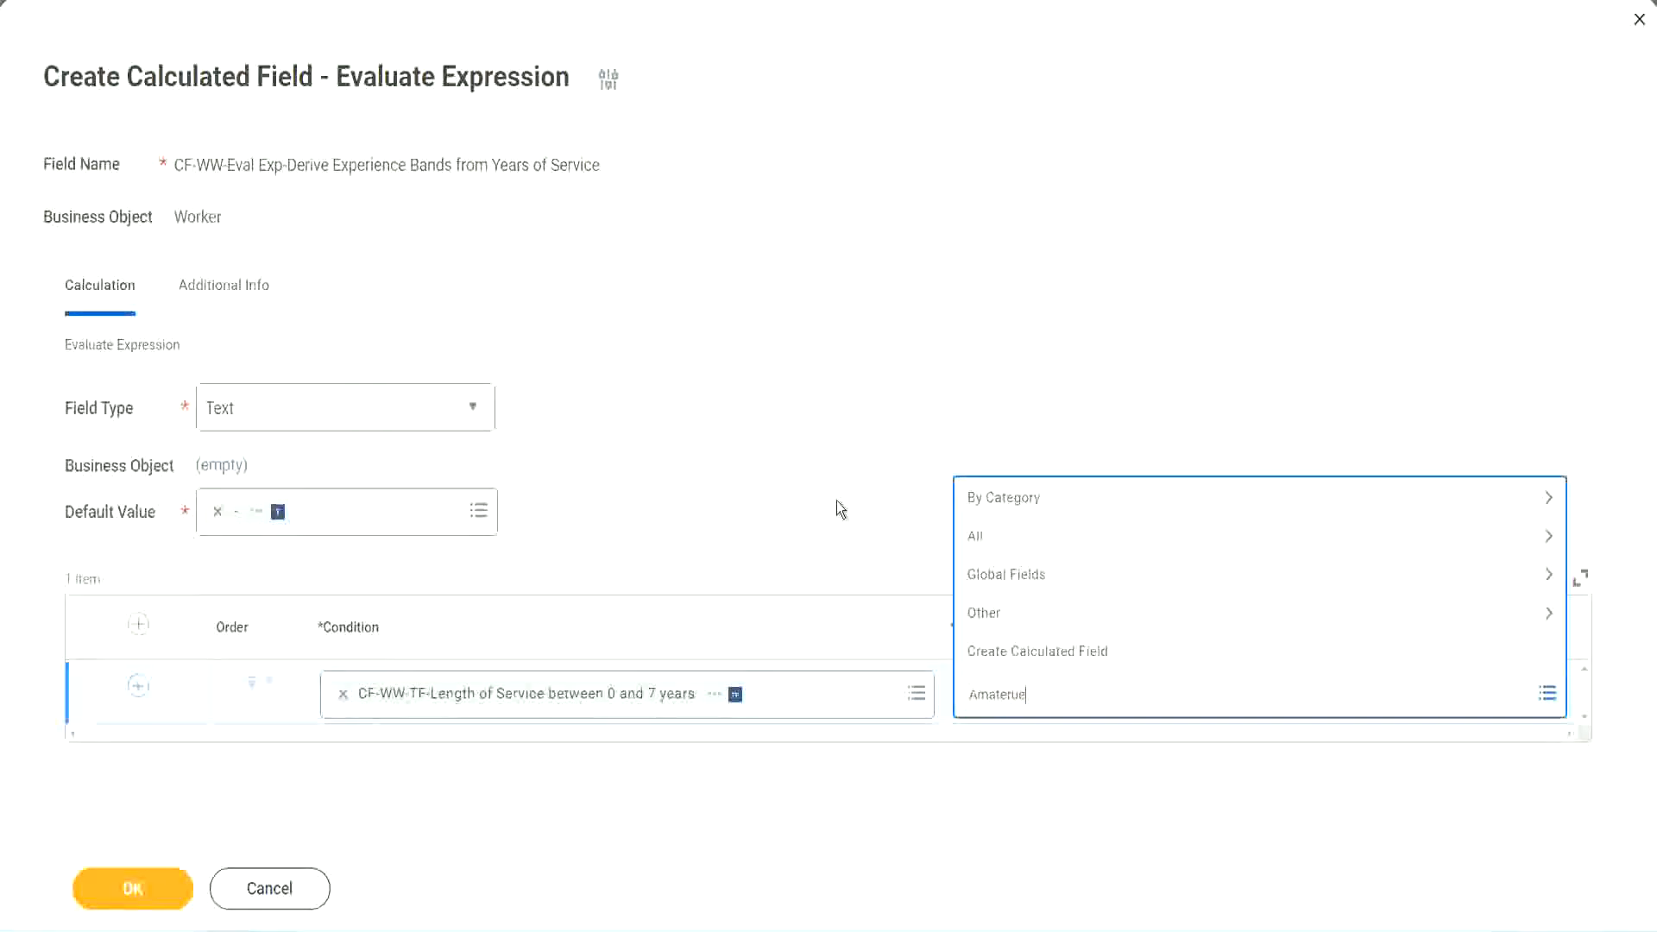
pyautogui.click(836, 500)
pyautogui.click(1044, 712)
pyautogui.click(836, 501)
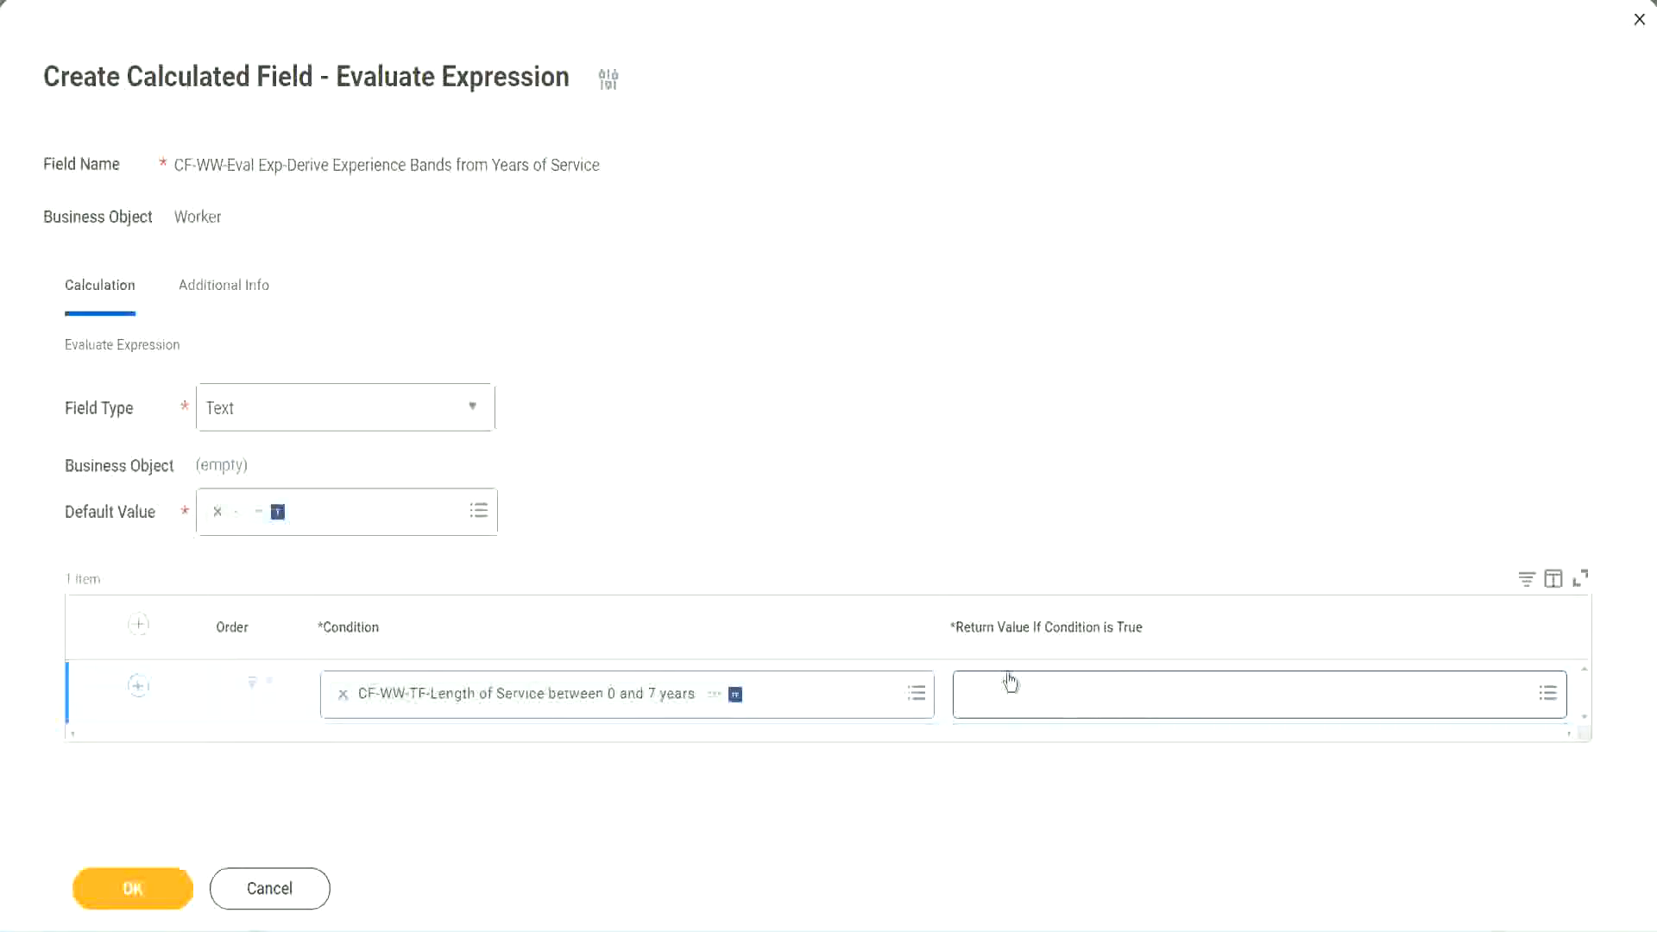
# Step: Start a new calculated field from the first row's return value and name it CF-WW-TC-Amateur
pyautogui.click(1074, 693)
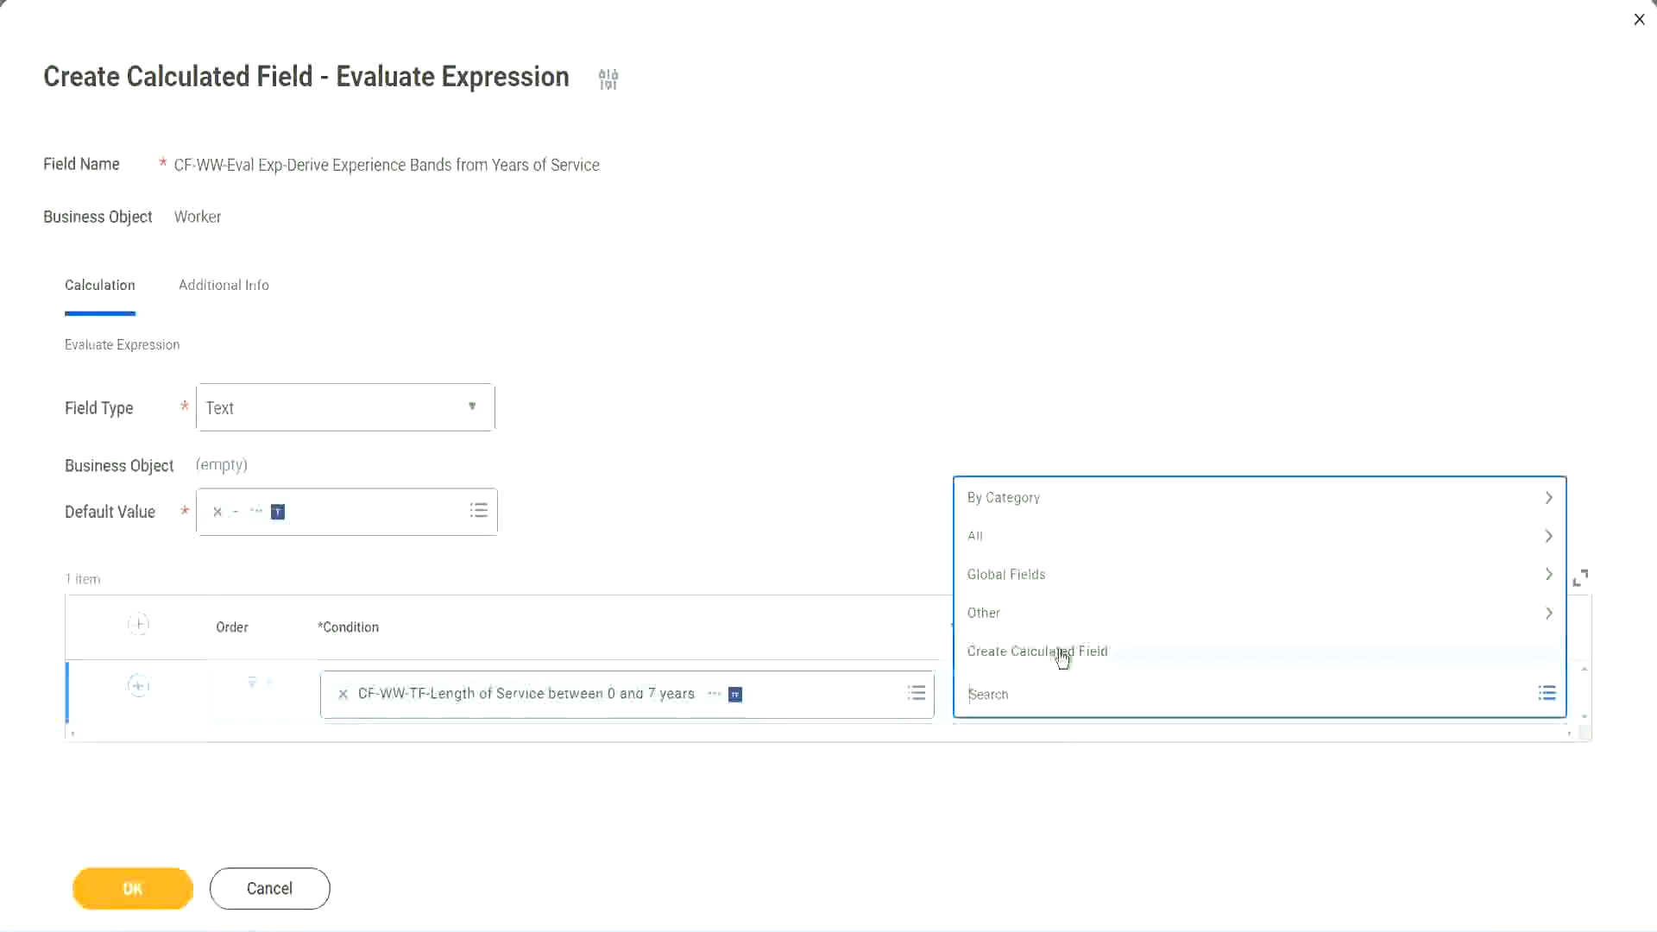
pyautogui.click(1061, 656)
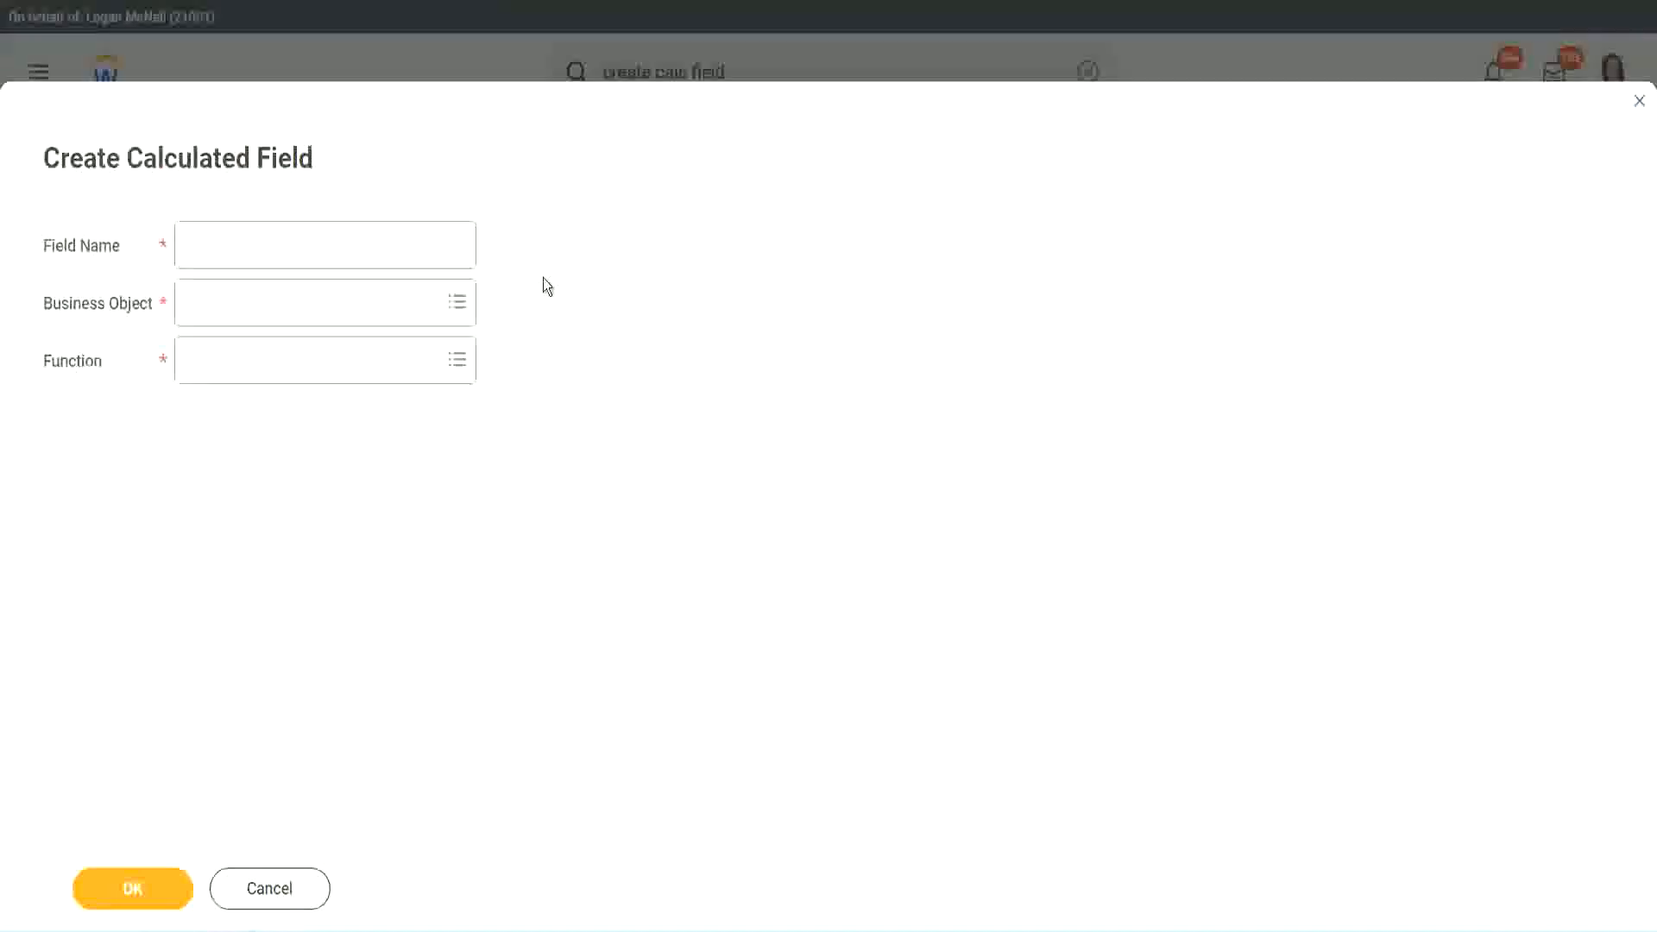
pyautogui.click(205, 246)
pyautogui.write('CF')
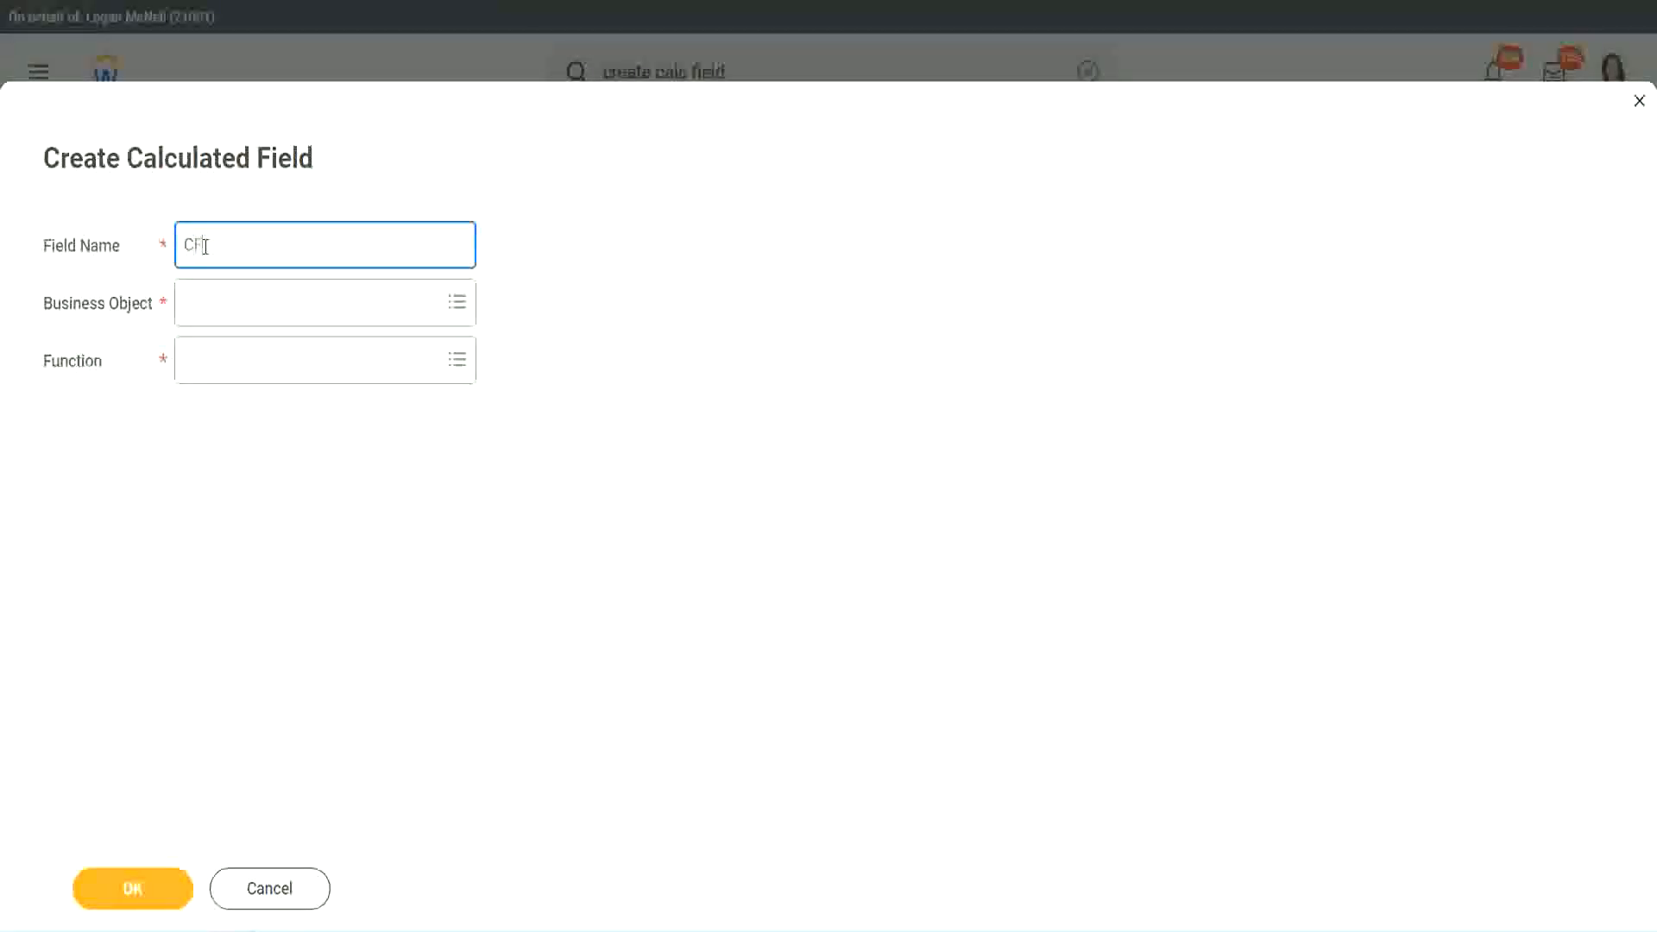
pyautogui.write('-TC-Amateur')
pyautogui.click(207, 245)
pyautogui.write('WW')
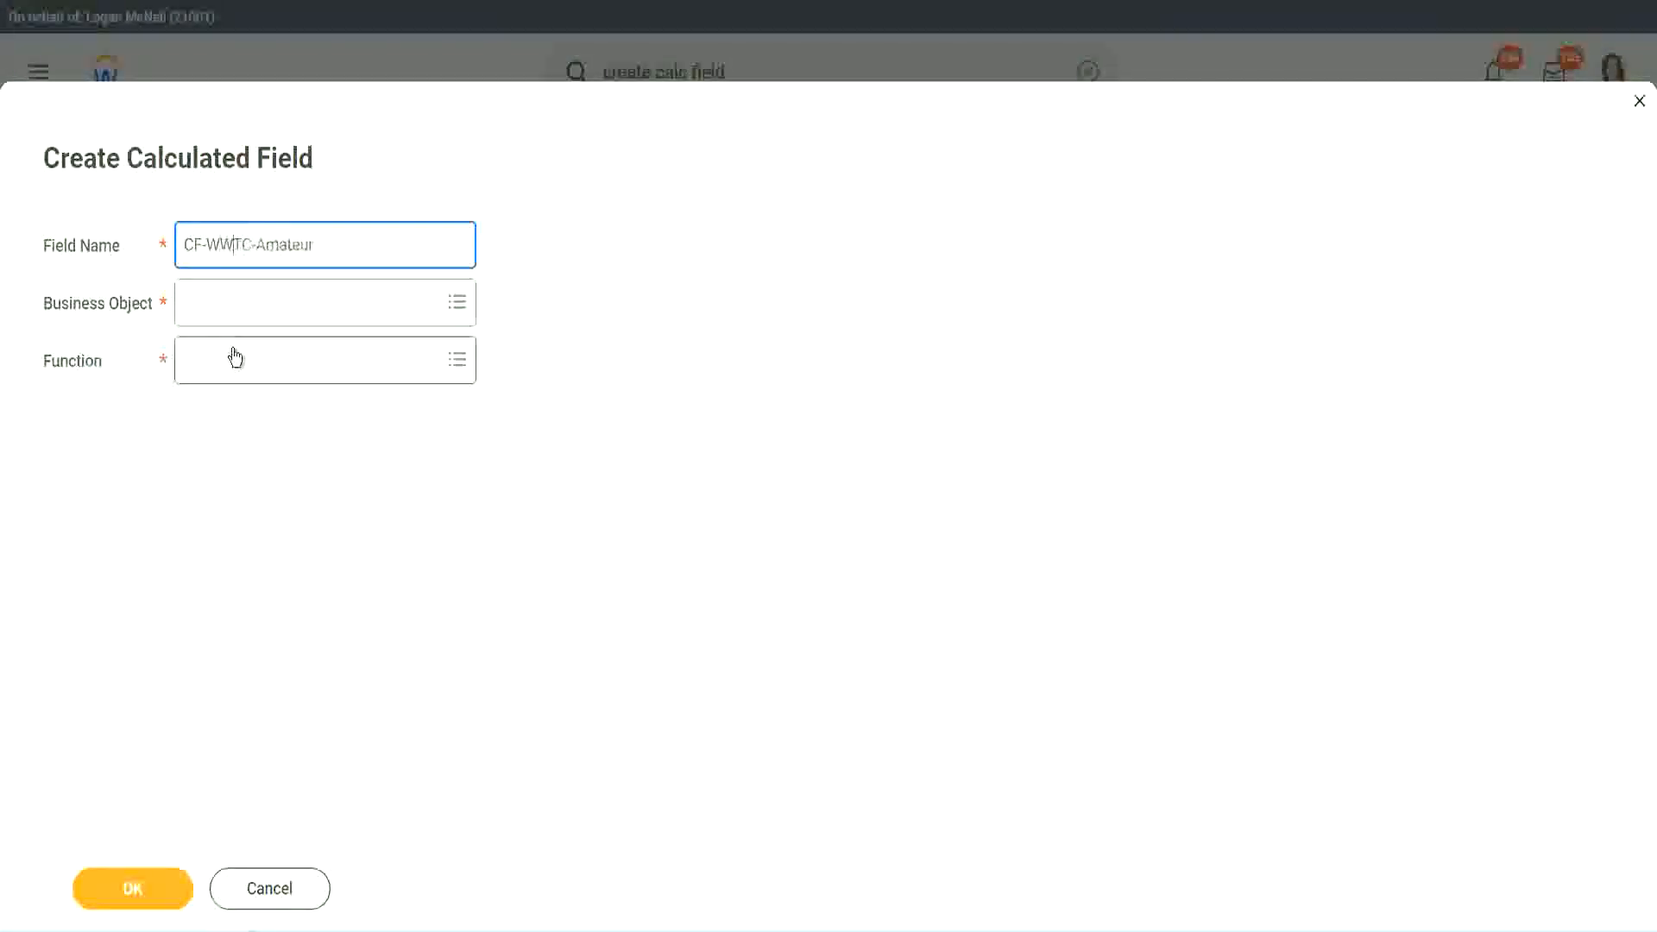
pyautogui.write('-')
pyautogui.click(233, 304)
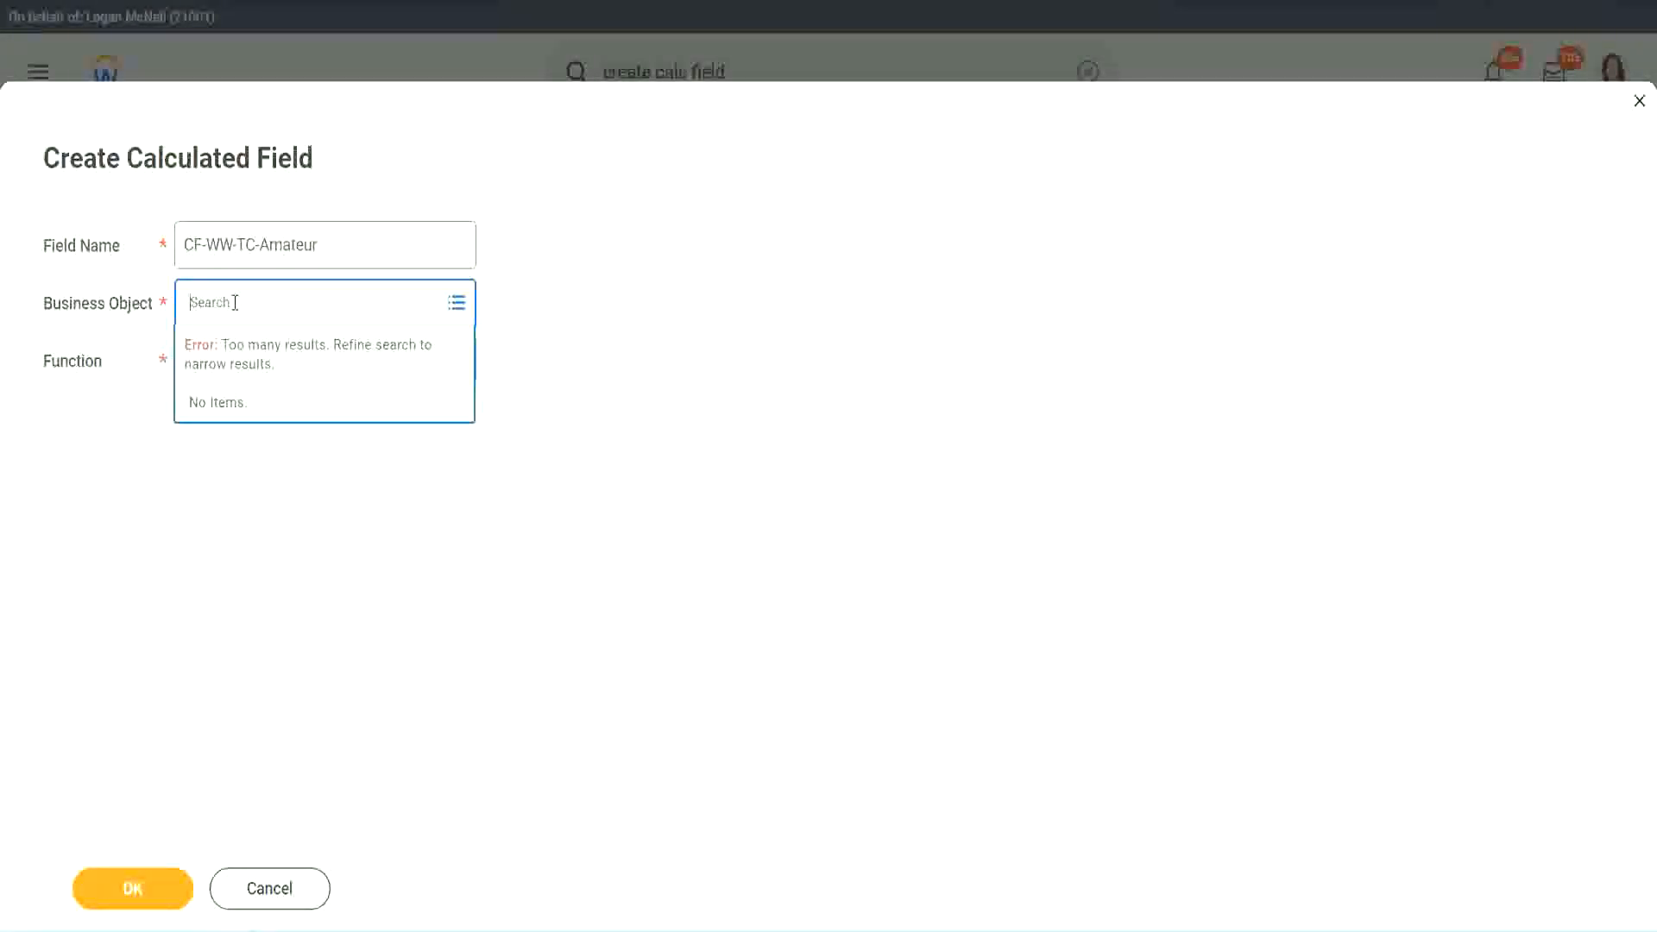
pyautogui.write('worker')
pyautogui.press('BackSpace')
pyautogui.press('BackSpace')
pyautogui.press('BackSpace')
pyautogui.press('BackSpace')
pyautogui.press('BackSpace')
pyautogui.press('BackSpace')
# Step: Set the new calculated field's business object to Global
pyautogui.write('global')
pyautogui.press('BackSpace')
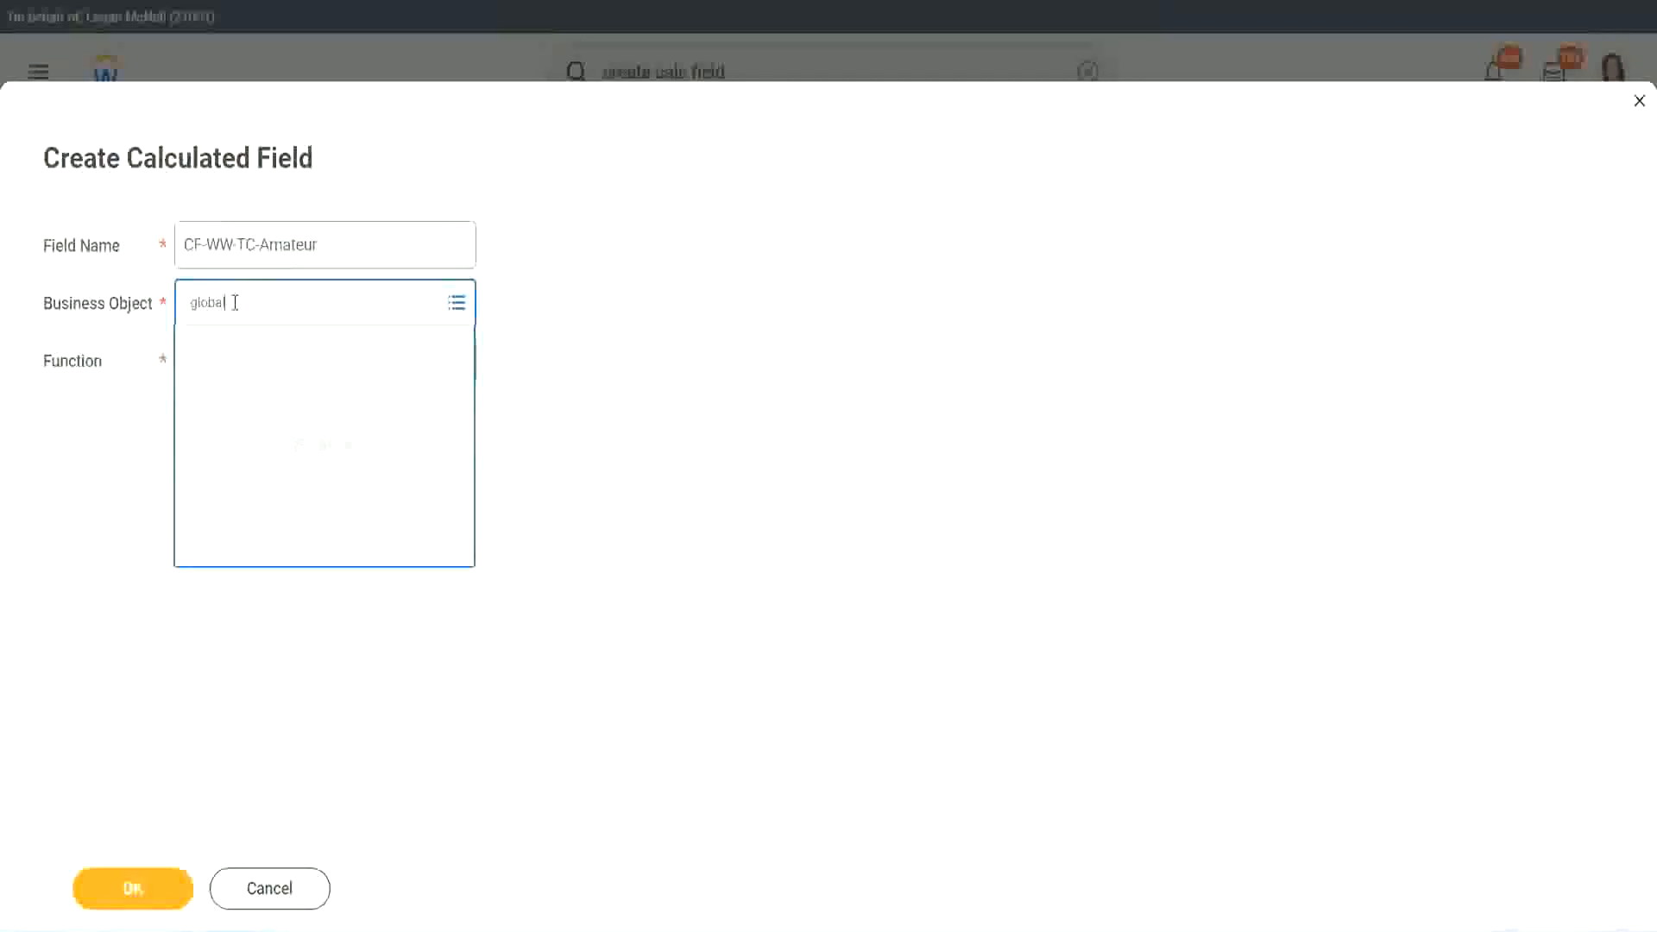
pyautogui.click(262, 392)
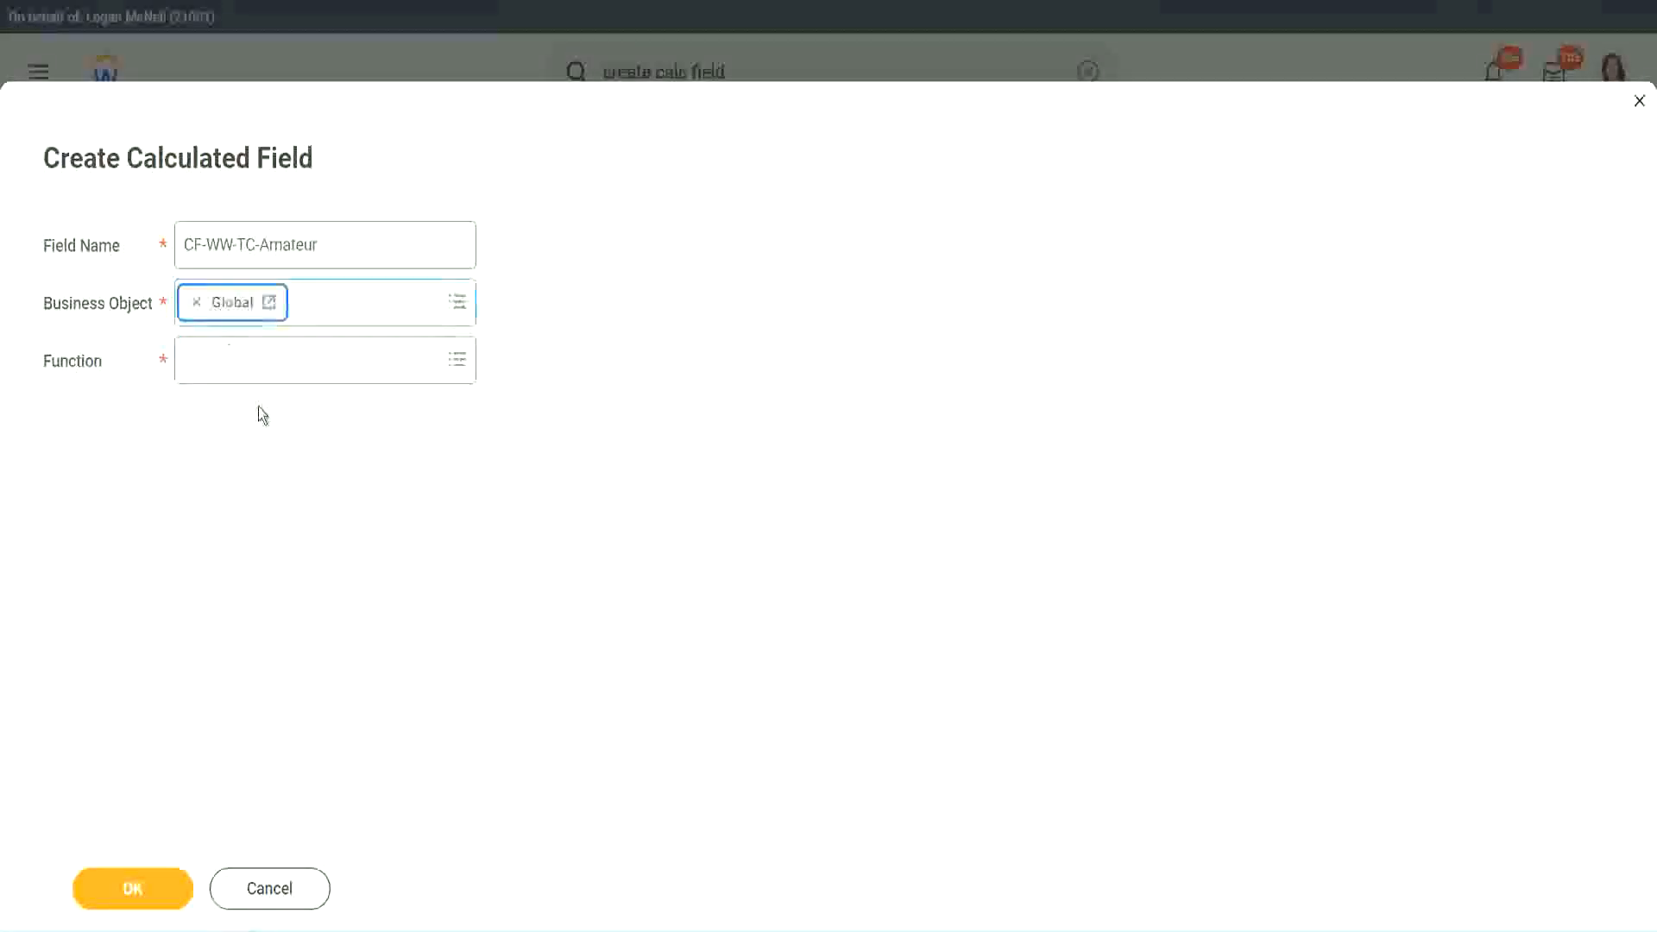
# Step: Copy the word Amateur from the end of the new calculated field's name
pyautogui.tripleClick(380, 250)
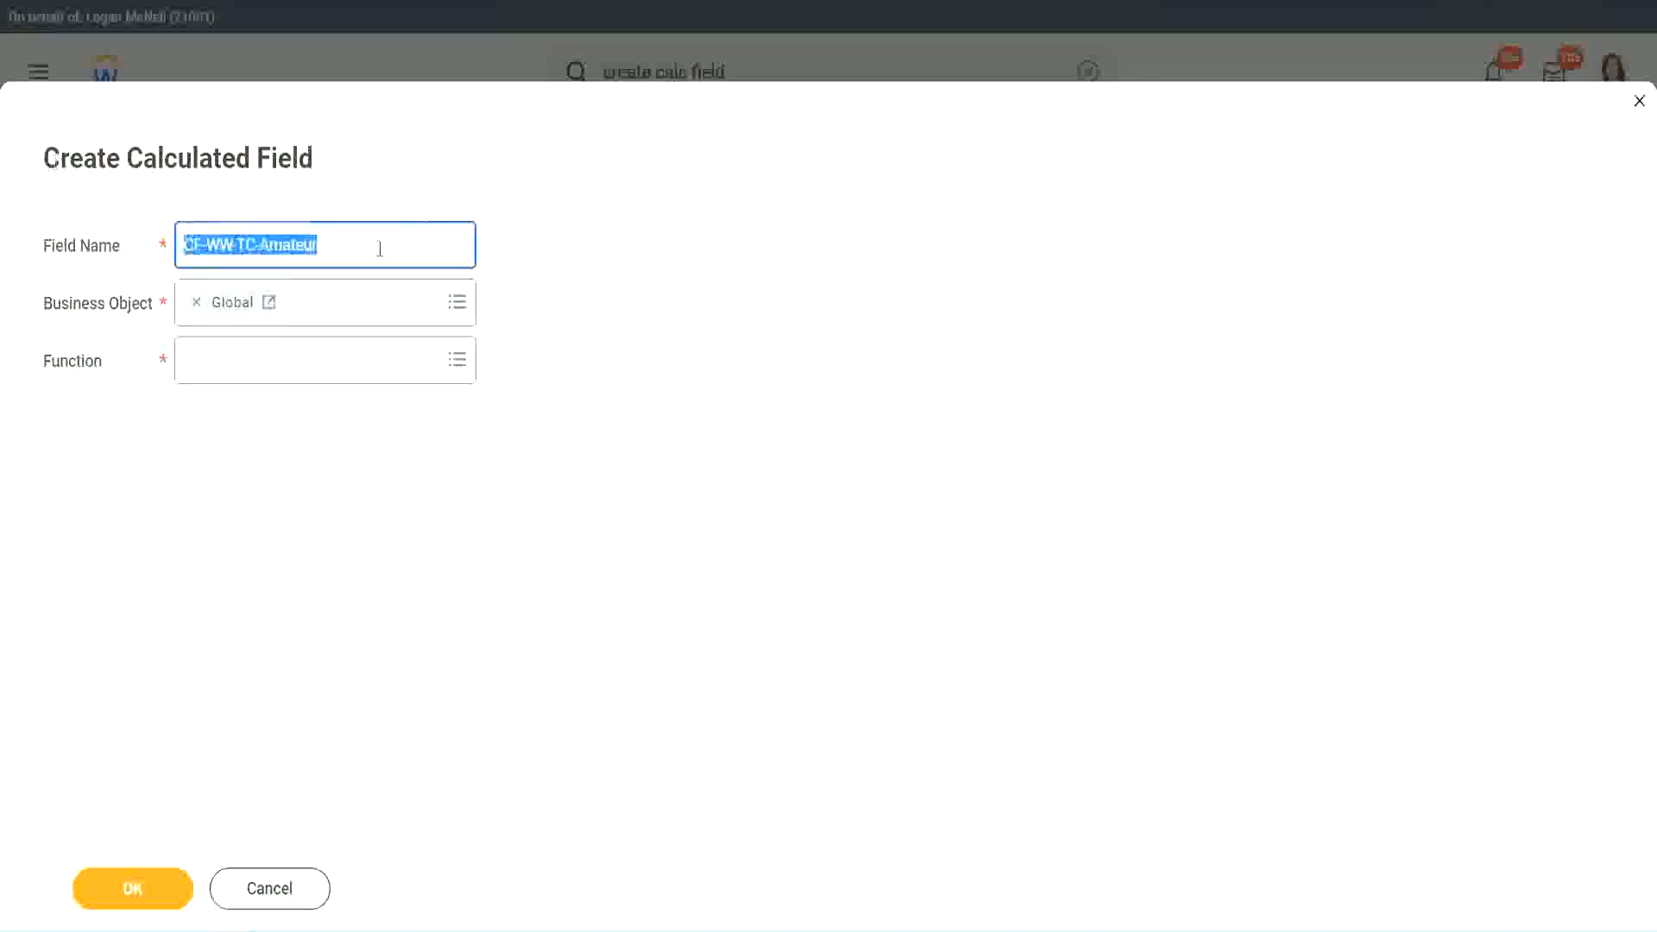
pyautogui.click(371, 249)
pyautogui.doubleClick(328, 243)
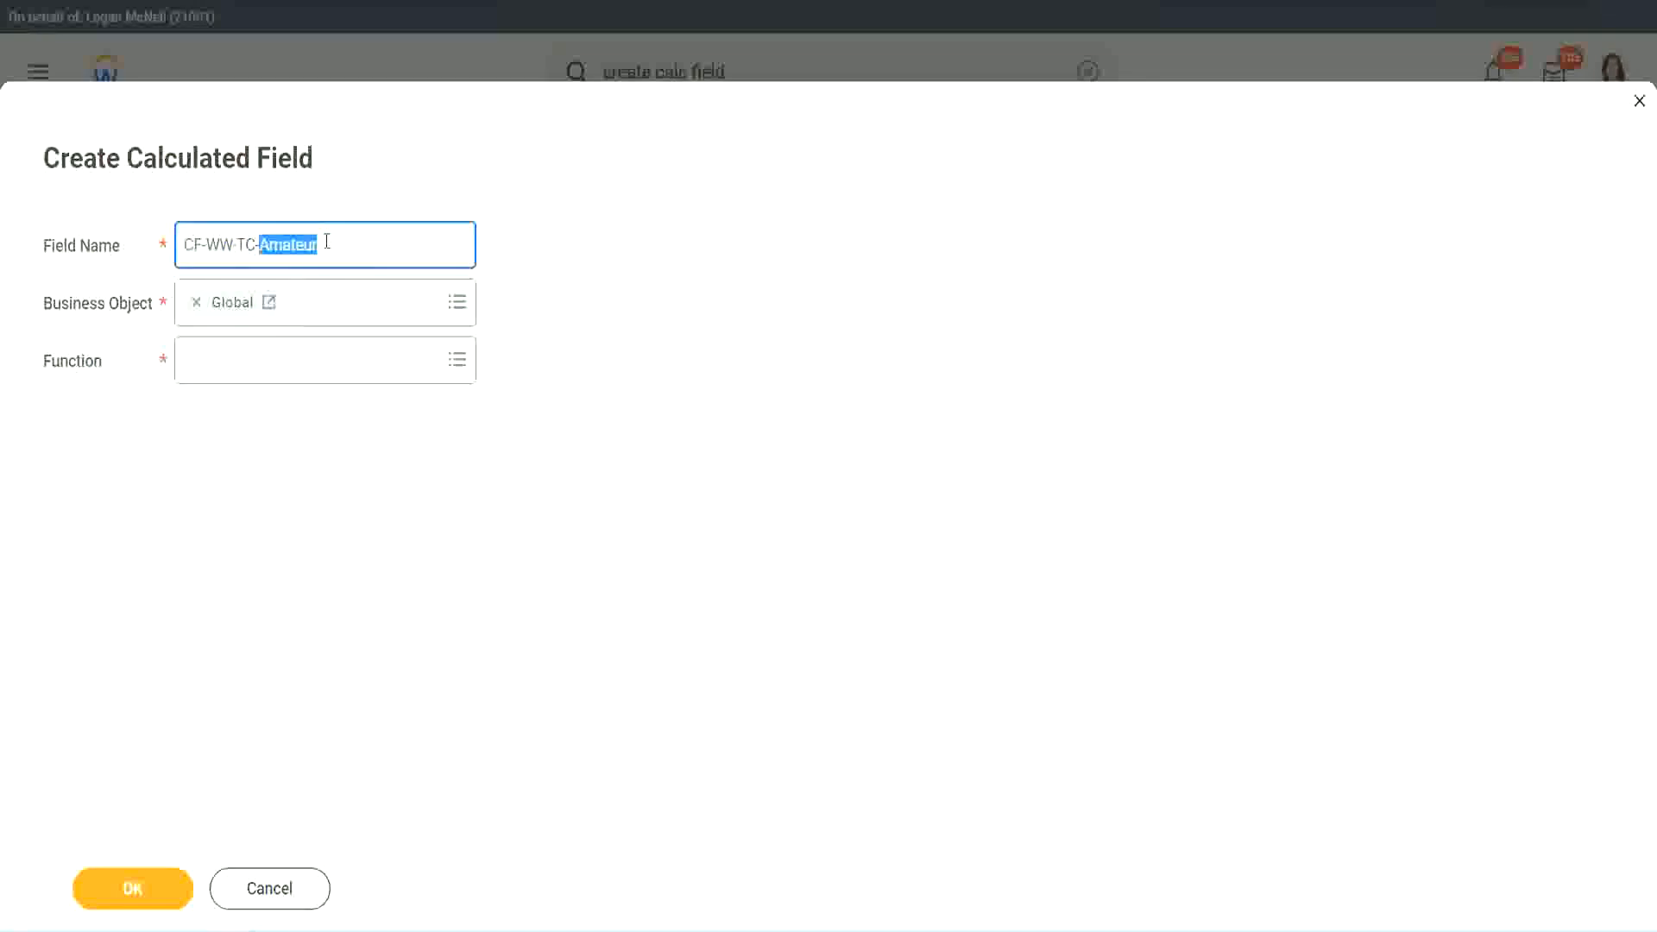
pyautogui.click(344, 242)
pyautogui.doubleClick(310, 247)
pyautogui.hotkey('ctrl', 'c')
# Step: Choose the Text Constant function for the new calculated field and continue to its definition
pyautogui.click(229, 361)
pyautogui.write('text const')
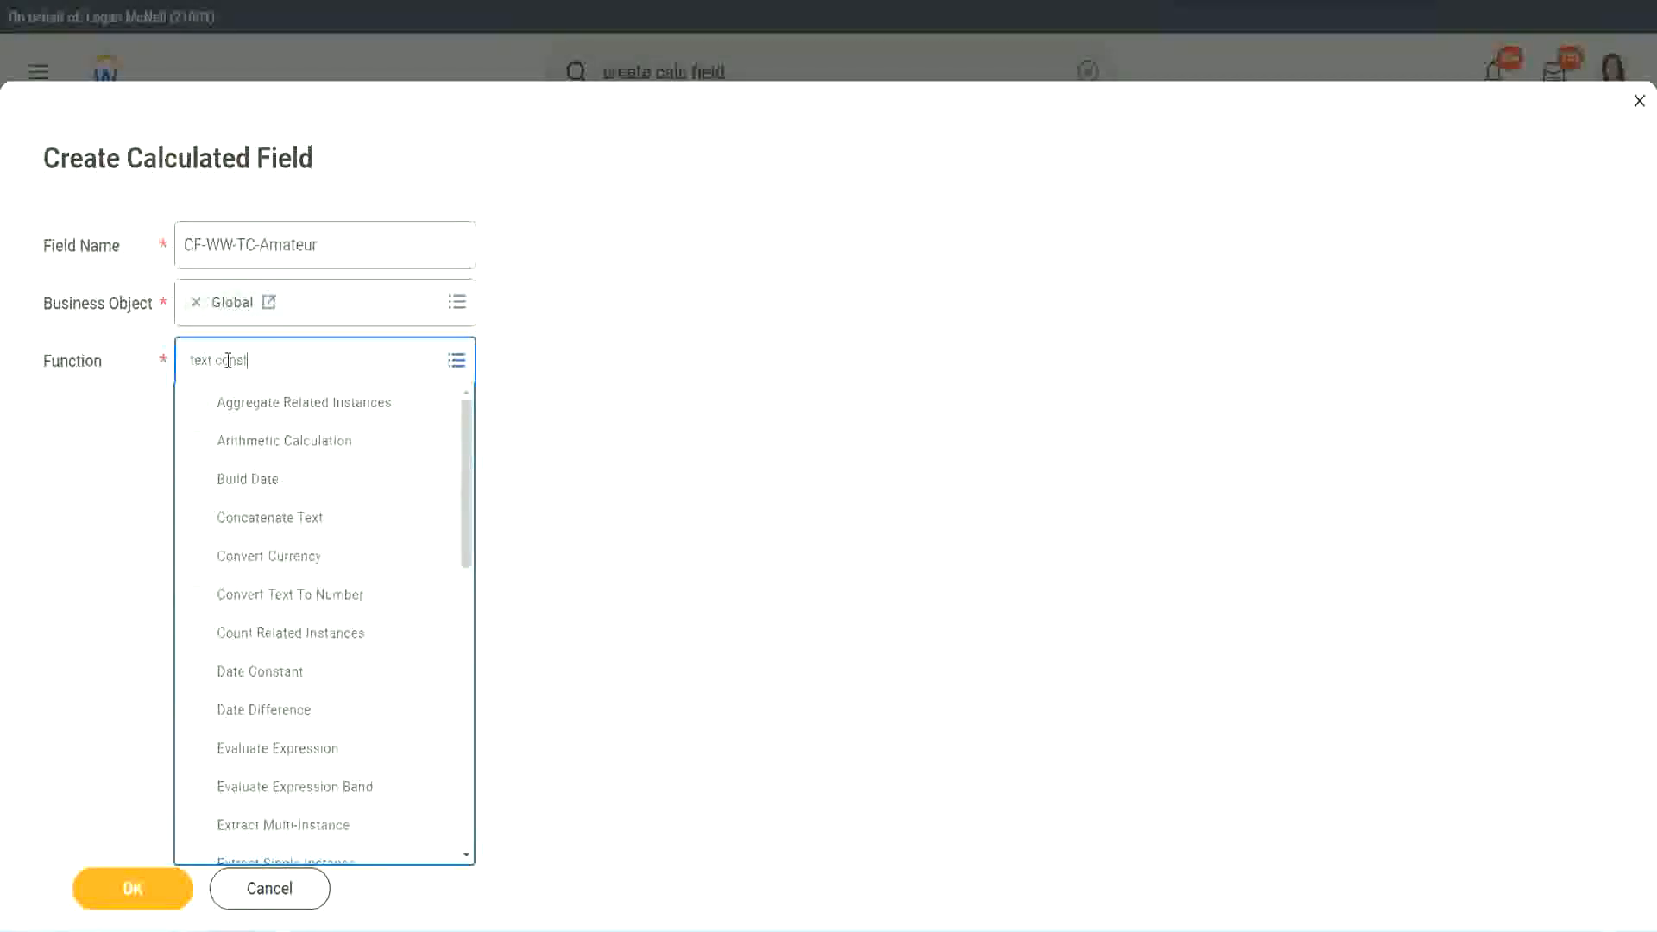
pyautogui.press('Return')
pyautogui.click(137, 902)
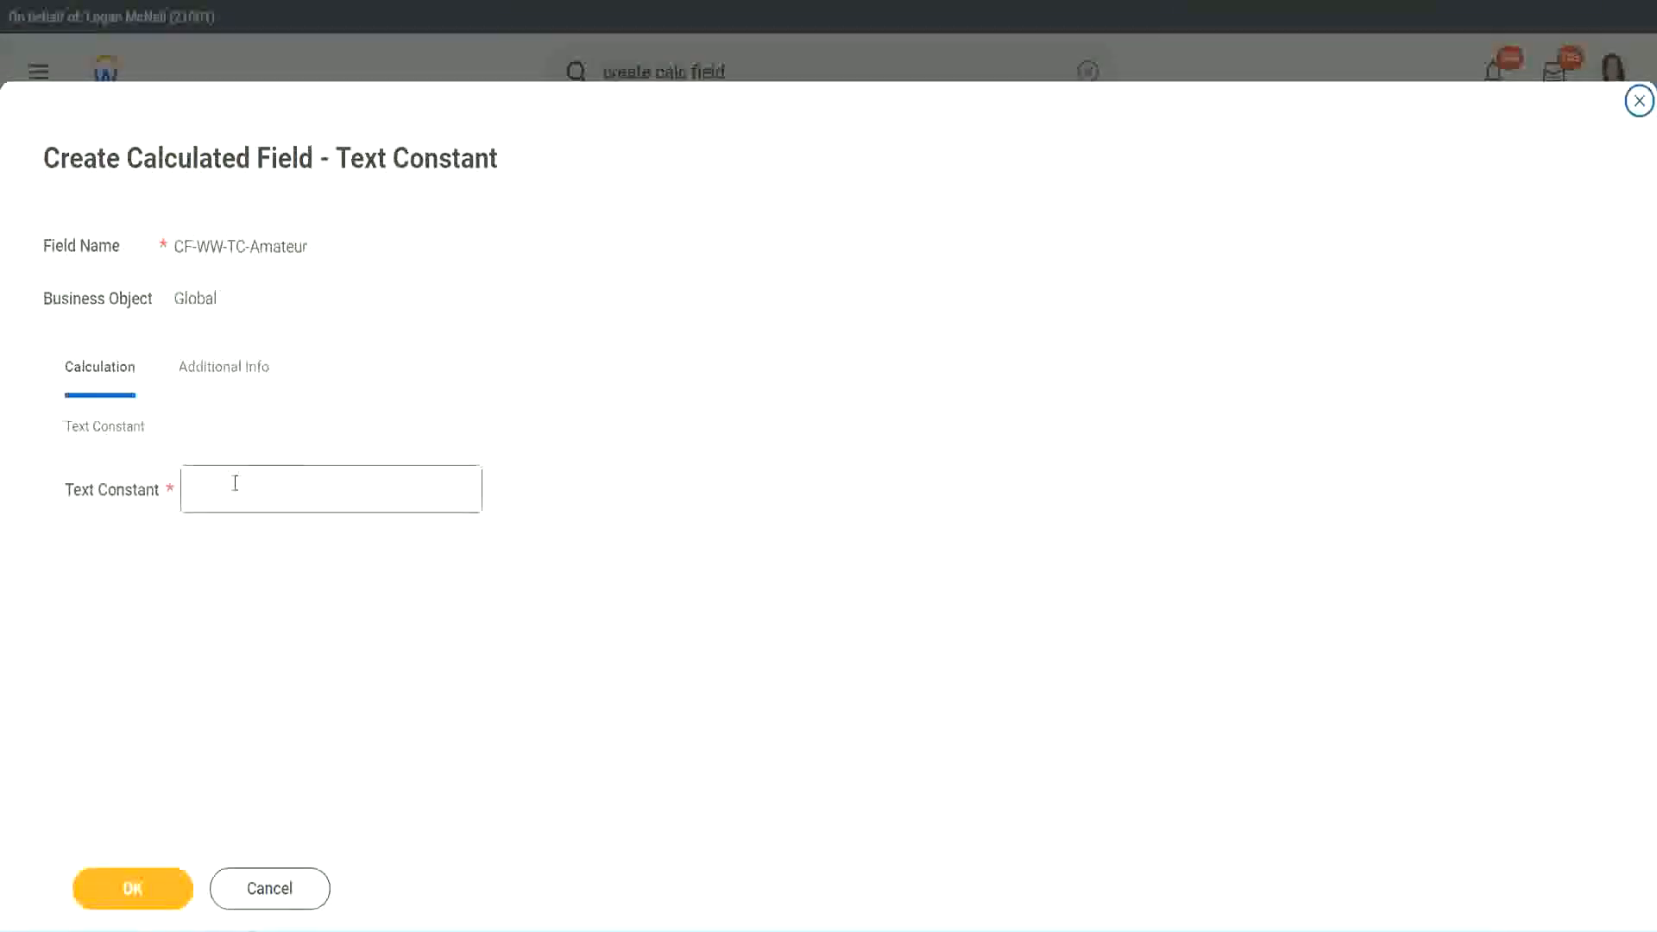
# Step: Set the text constant to Amateur and save the calculated field as the first row's return value
pyautogui.click(275, 487)
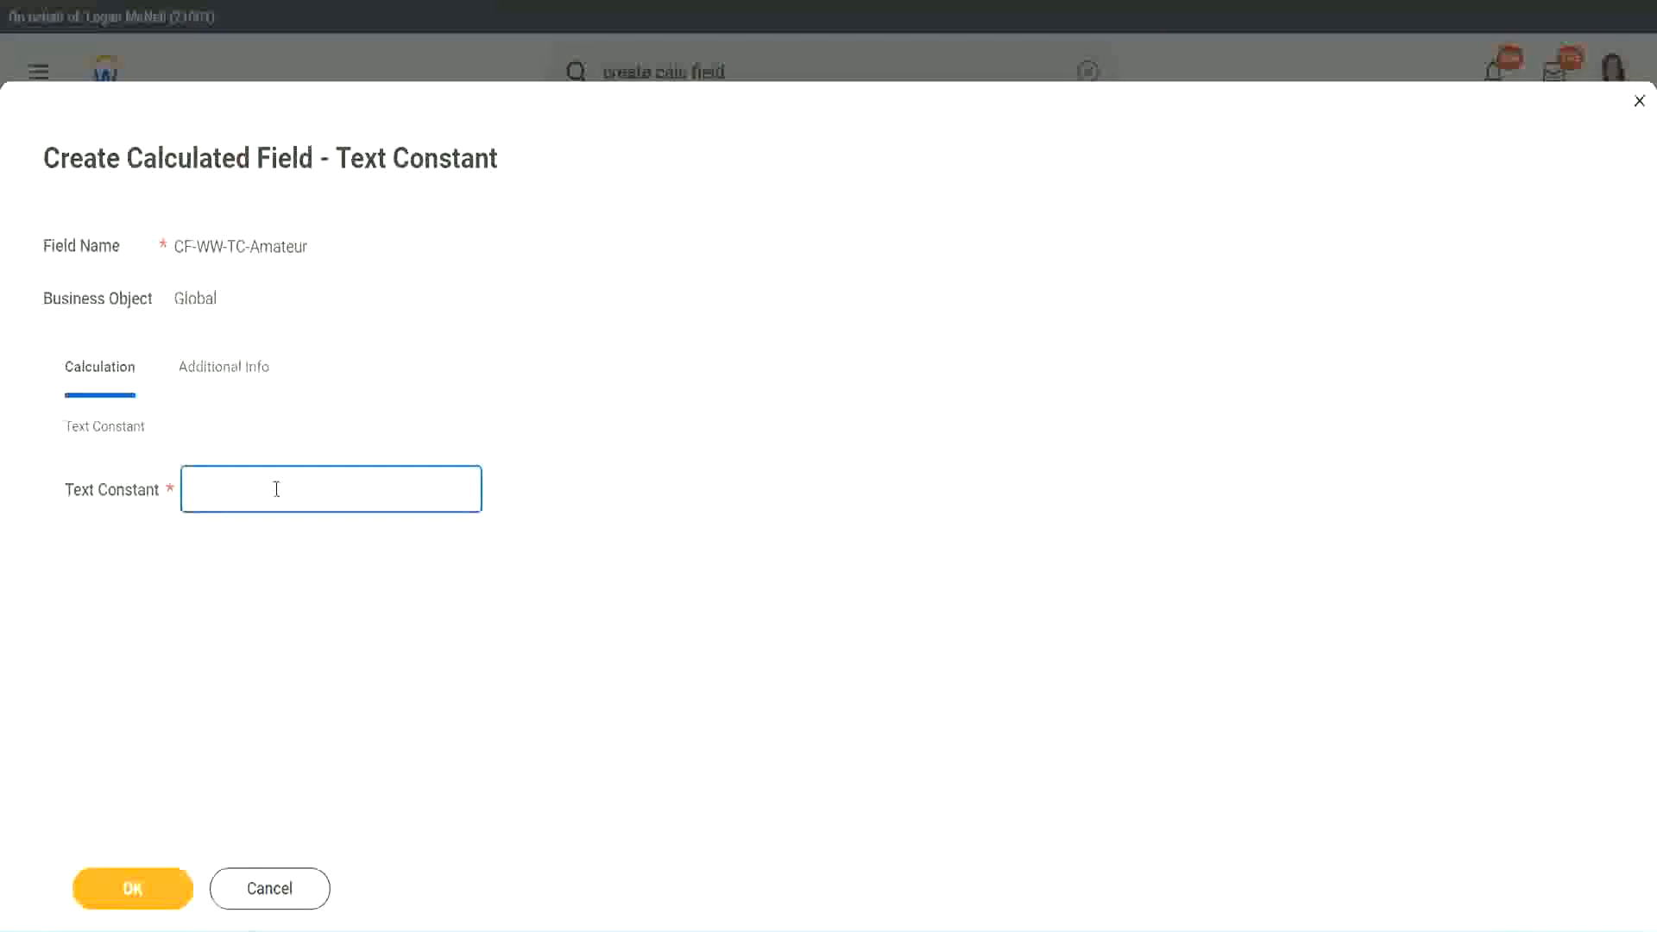
pyautogui.hotkey('ctrl', 'v')
pyautogui.click(132, 888)
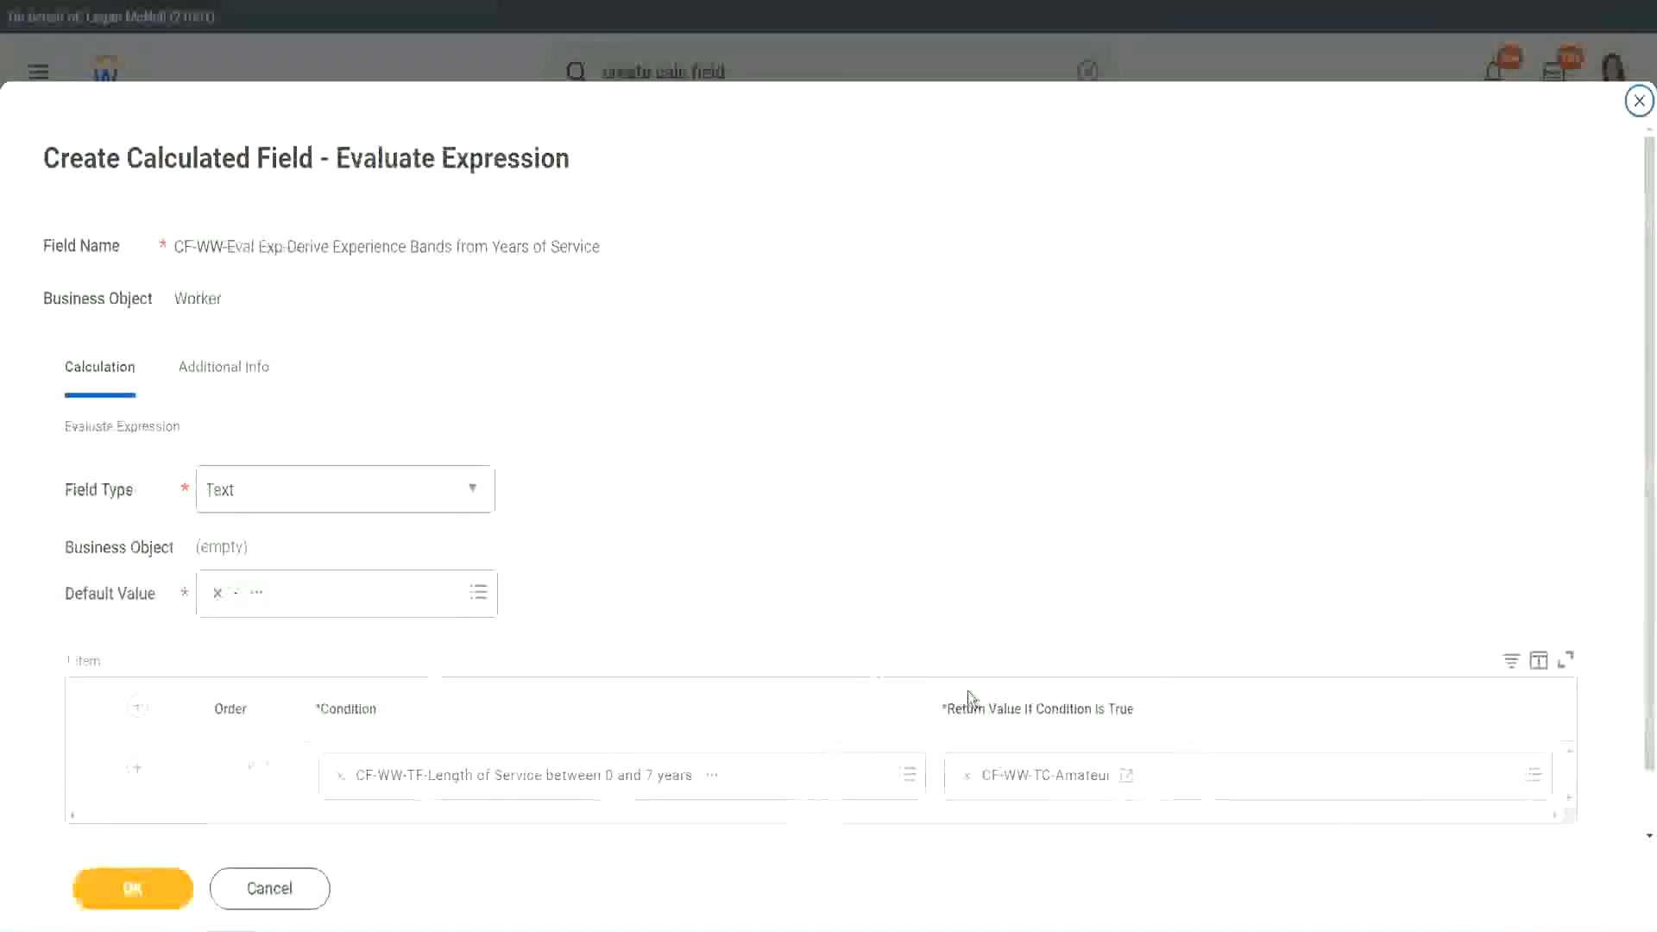
# Step: Copy the text of the CF-WW-TC-Amateur return value and add three more condition rows below it
pyautogui.rightClick(1030, 781)
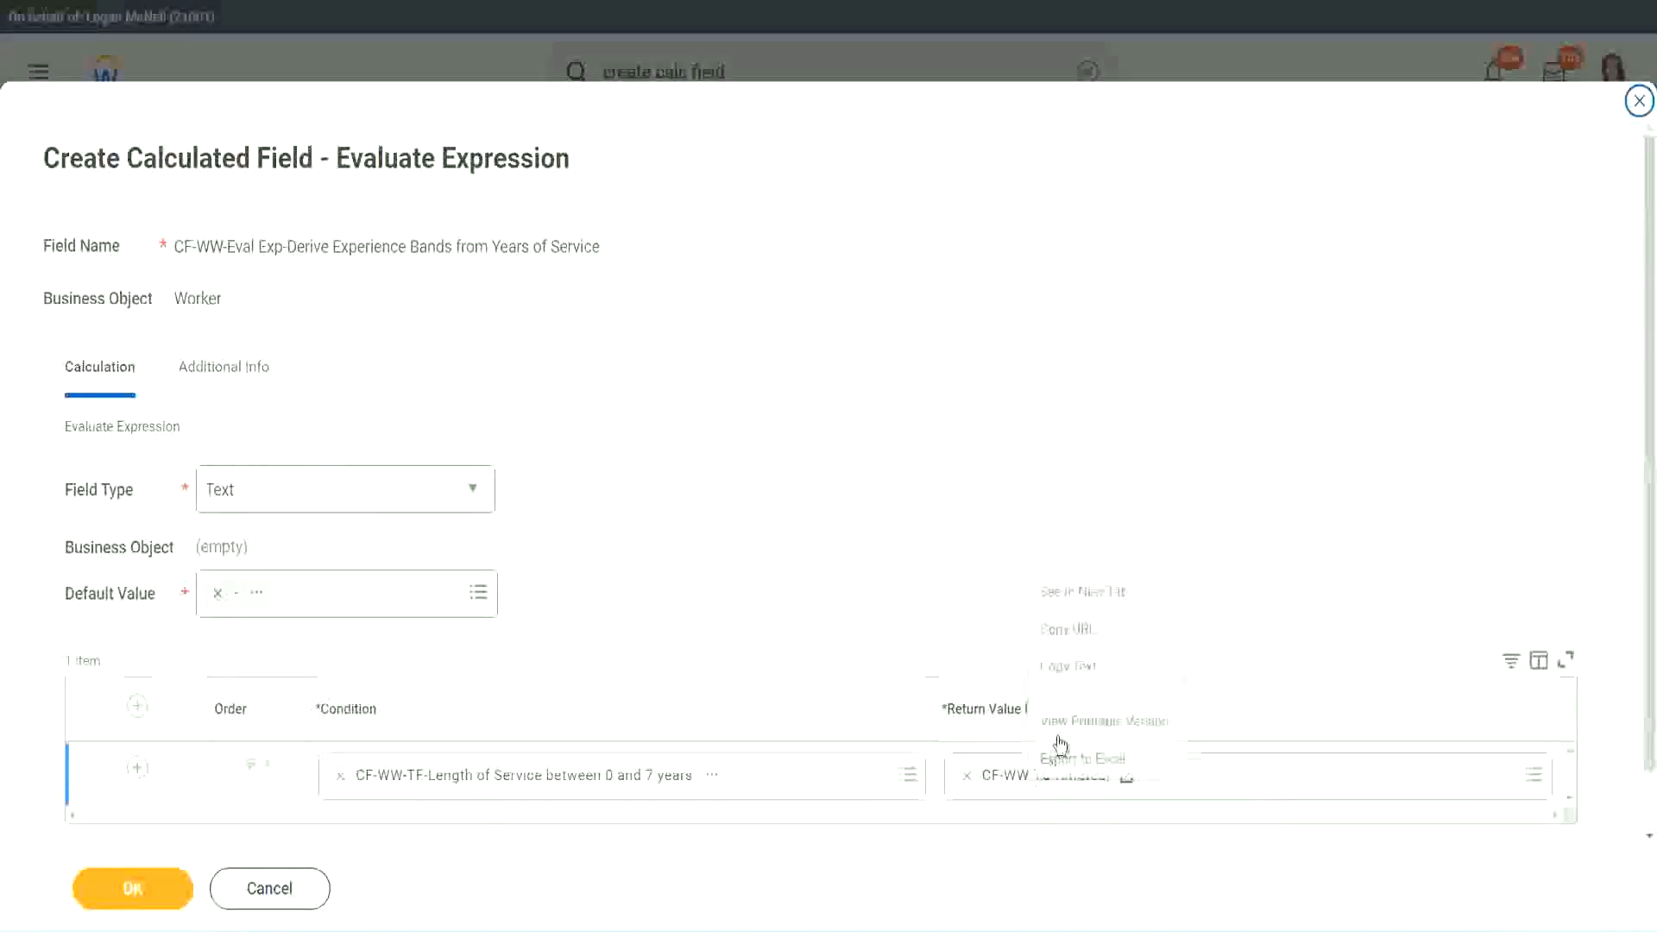
pyautogui.click(1084, 670)
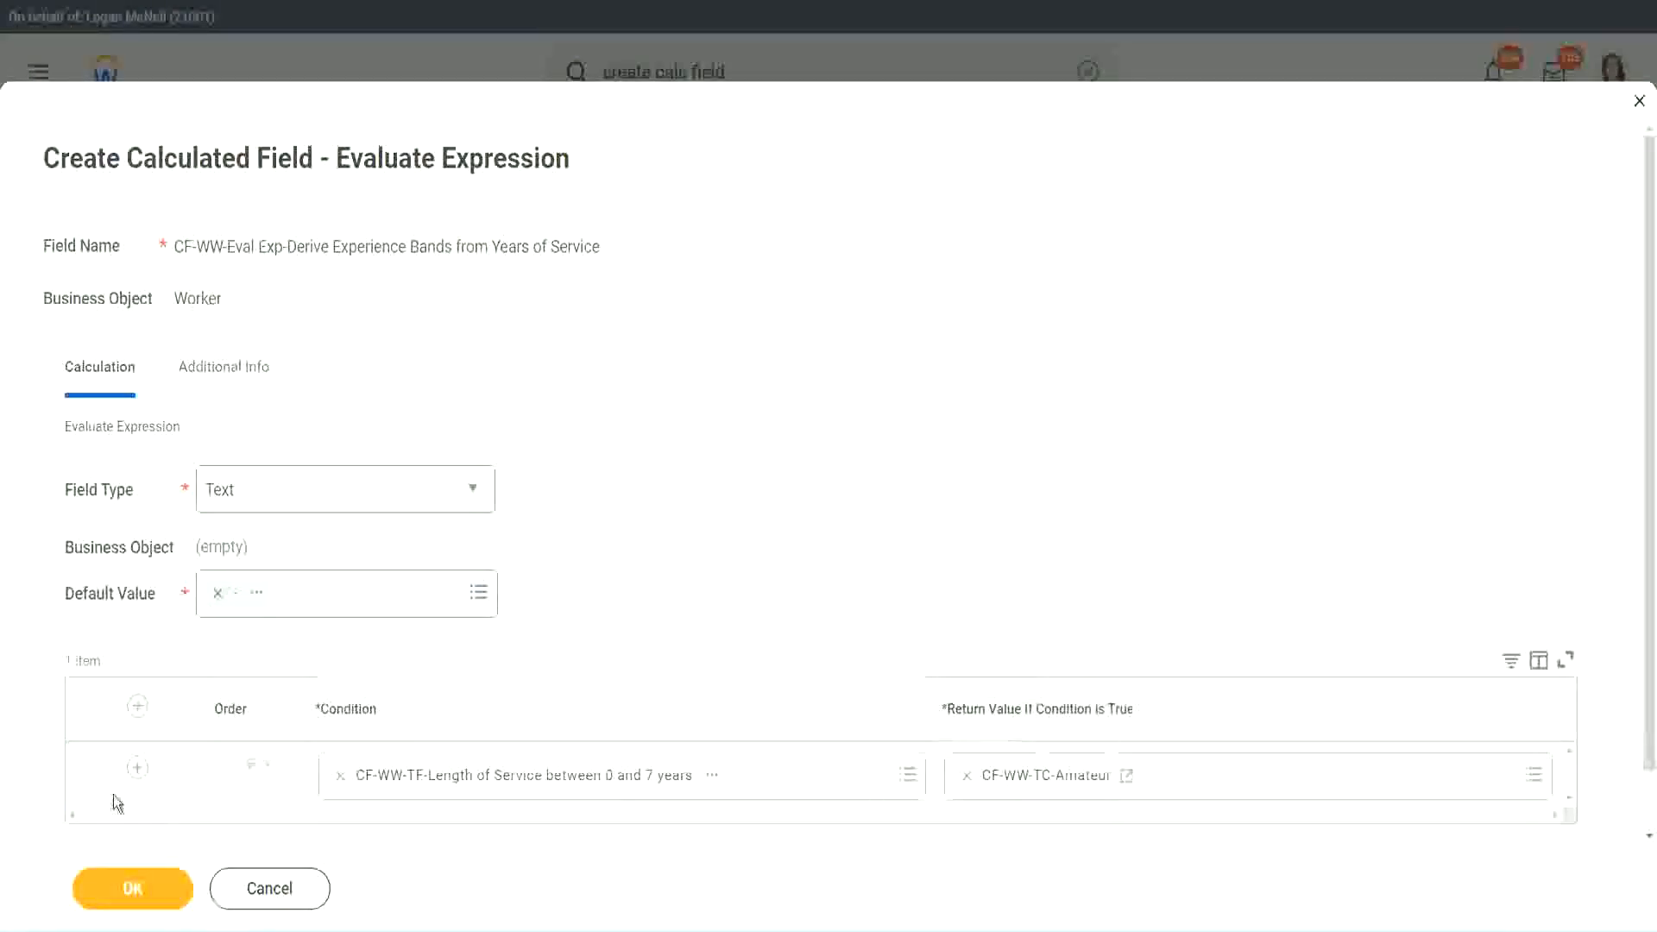
pyautogui.click(137, 771)
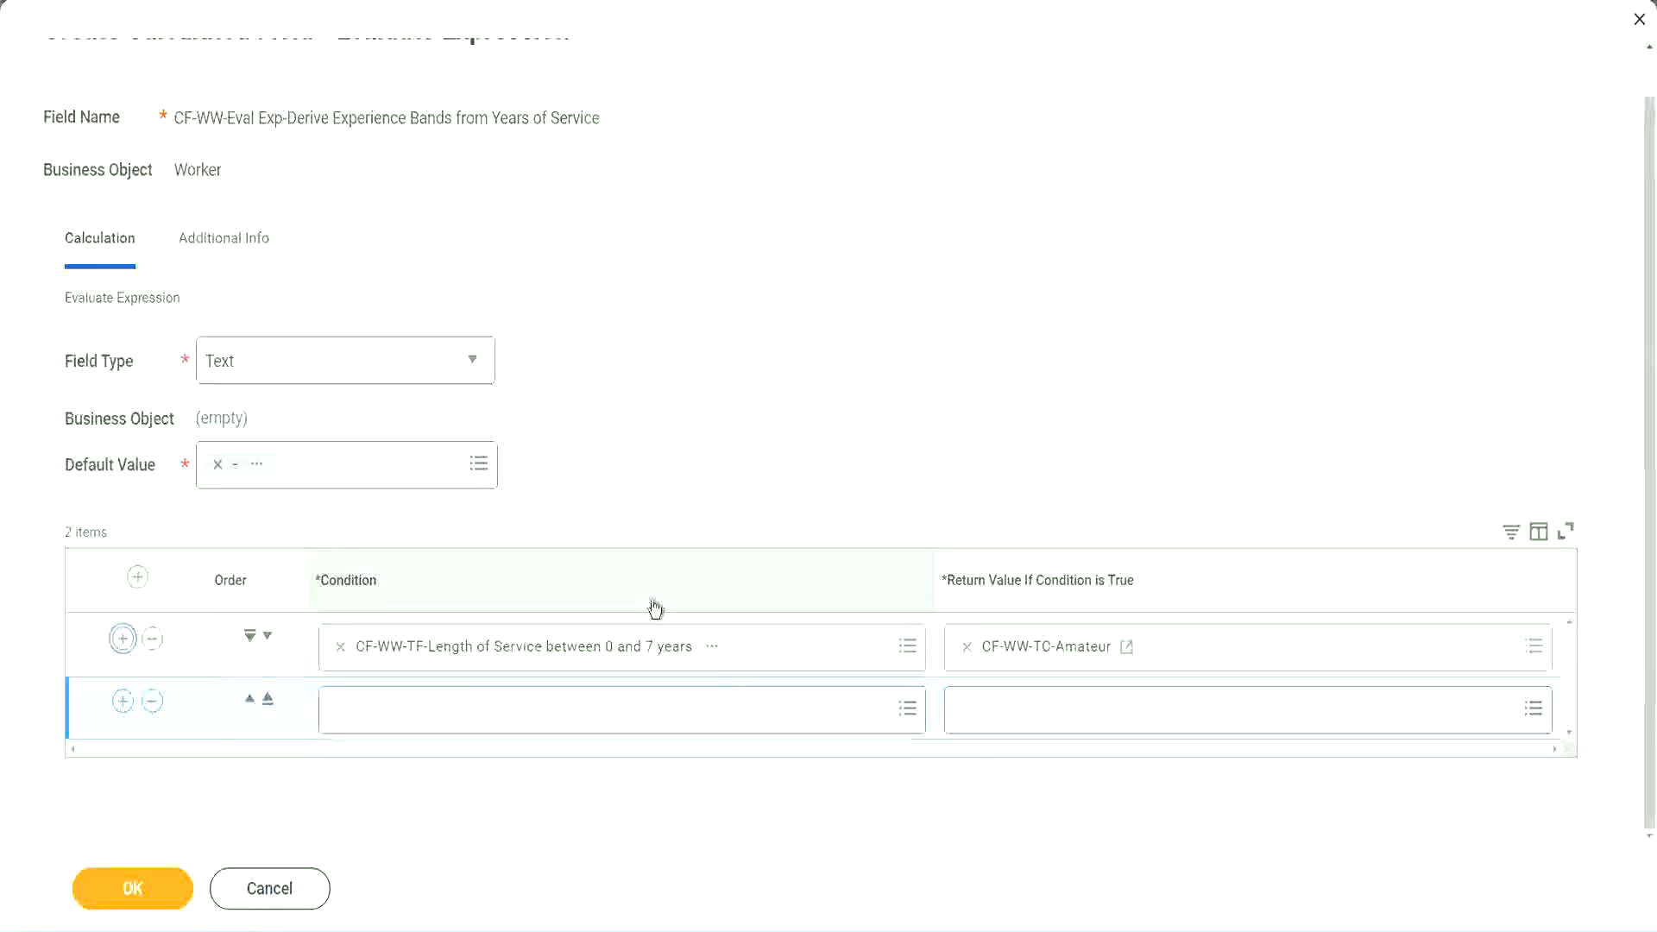
pyautogui.click(123, 707)
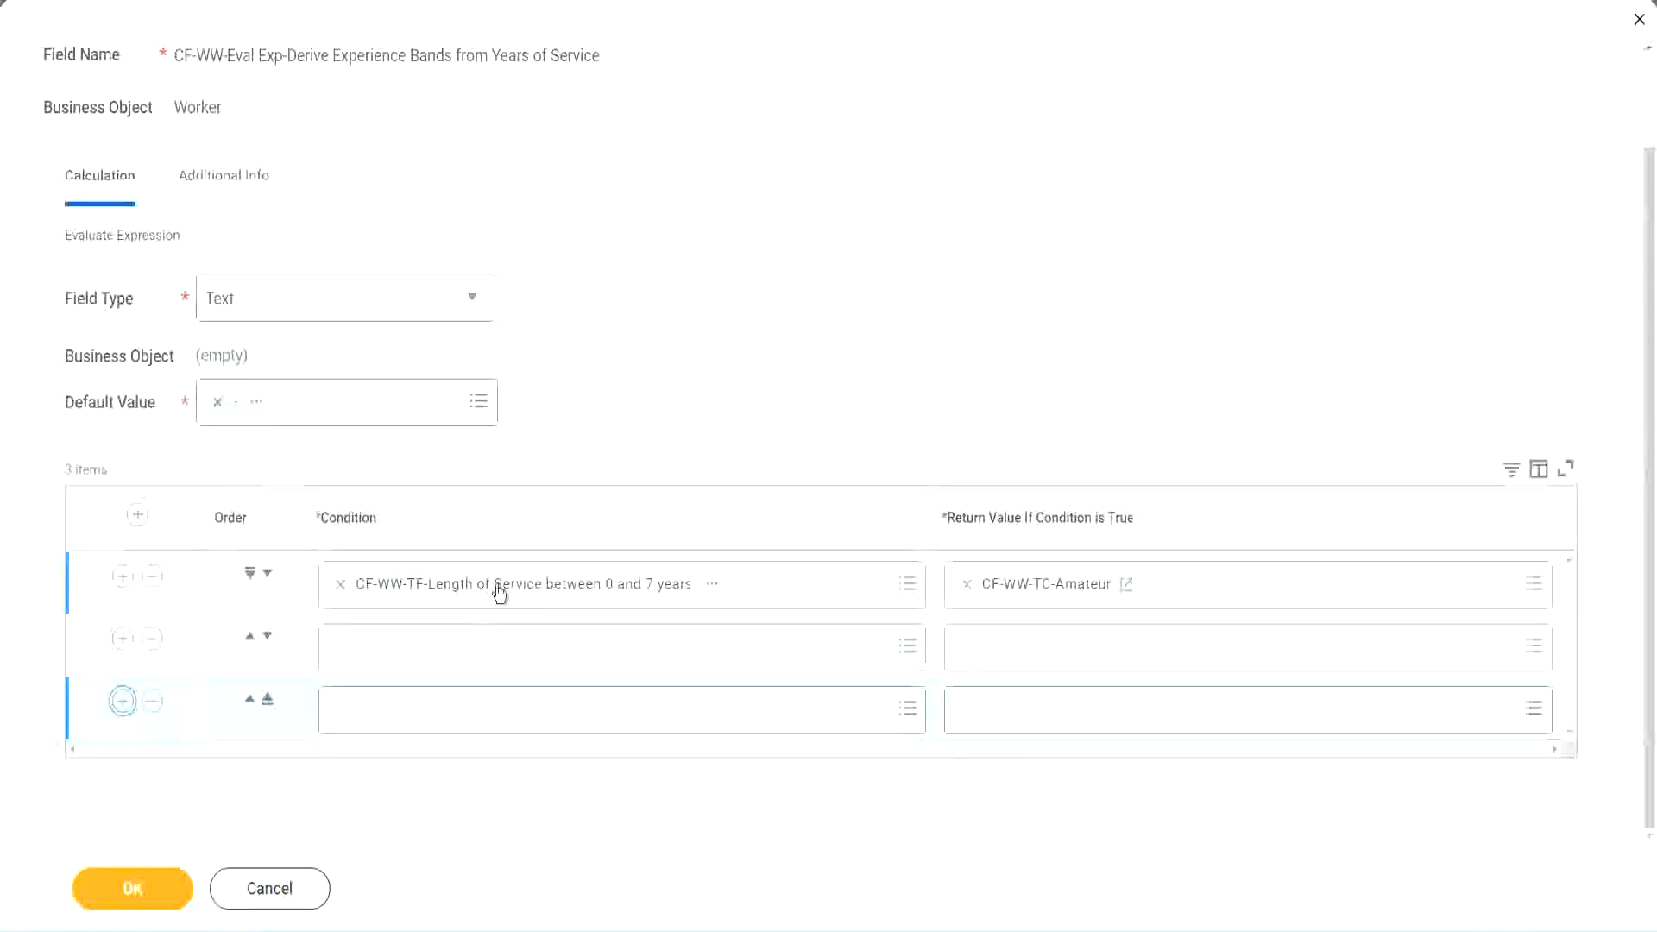
# Step: Set the second row's condition to CF-WW-TF-Length of Service between 8 and 15 years
pyautogui.click(408, 654)
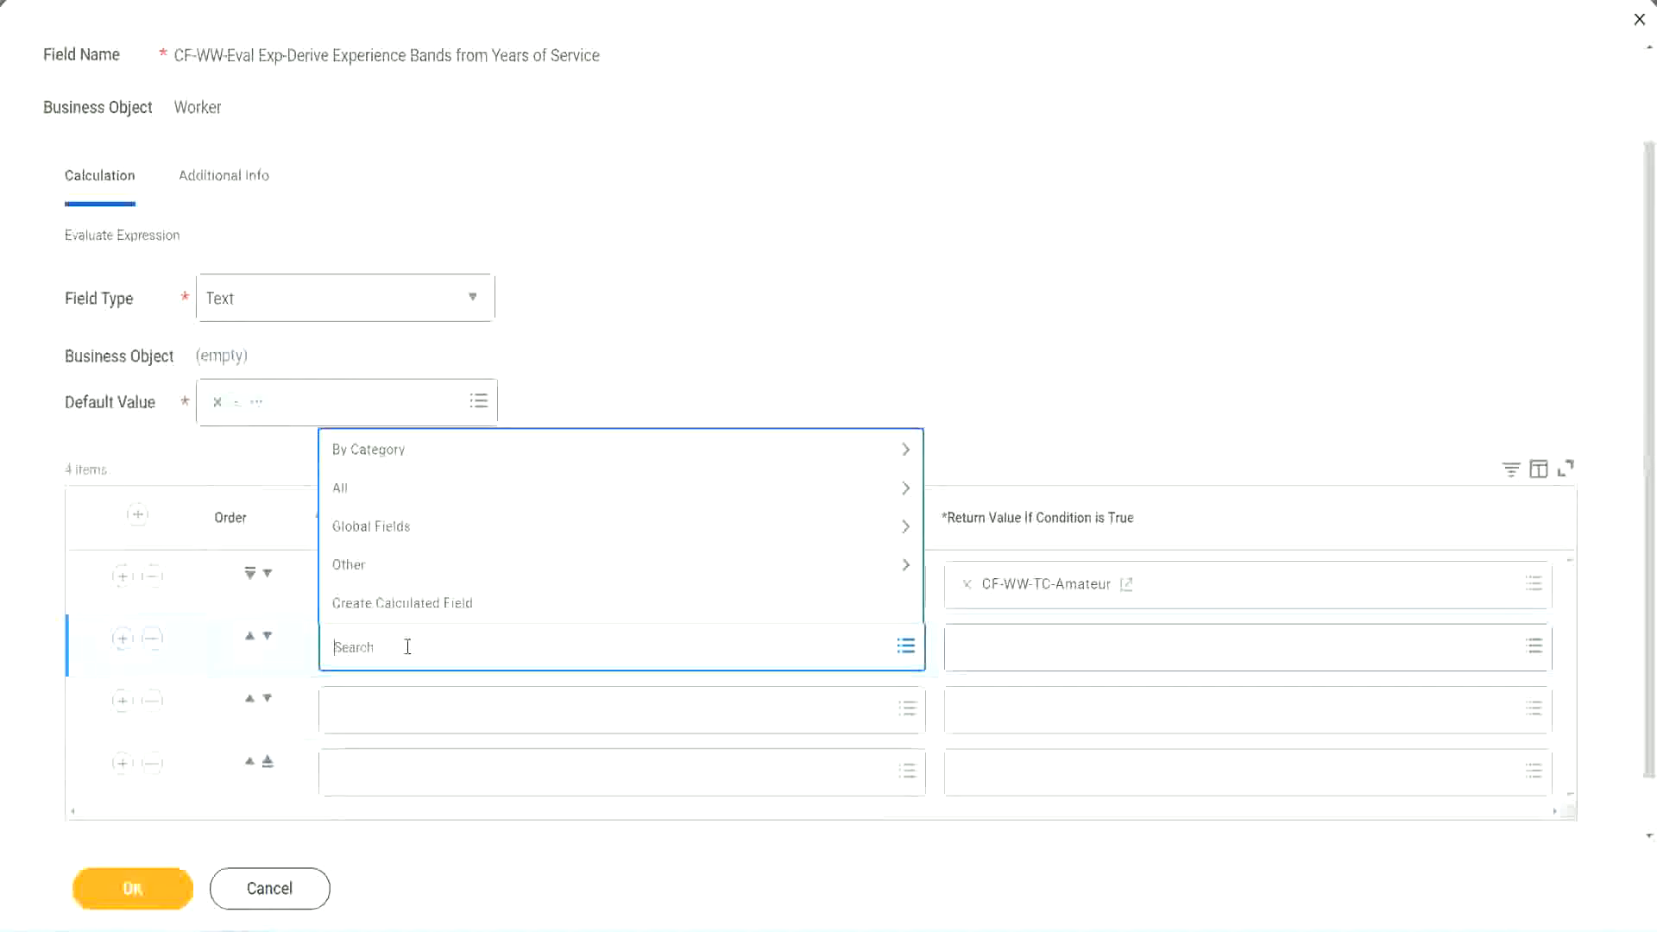
pyautogui.write('cf-ww')
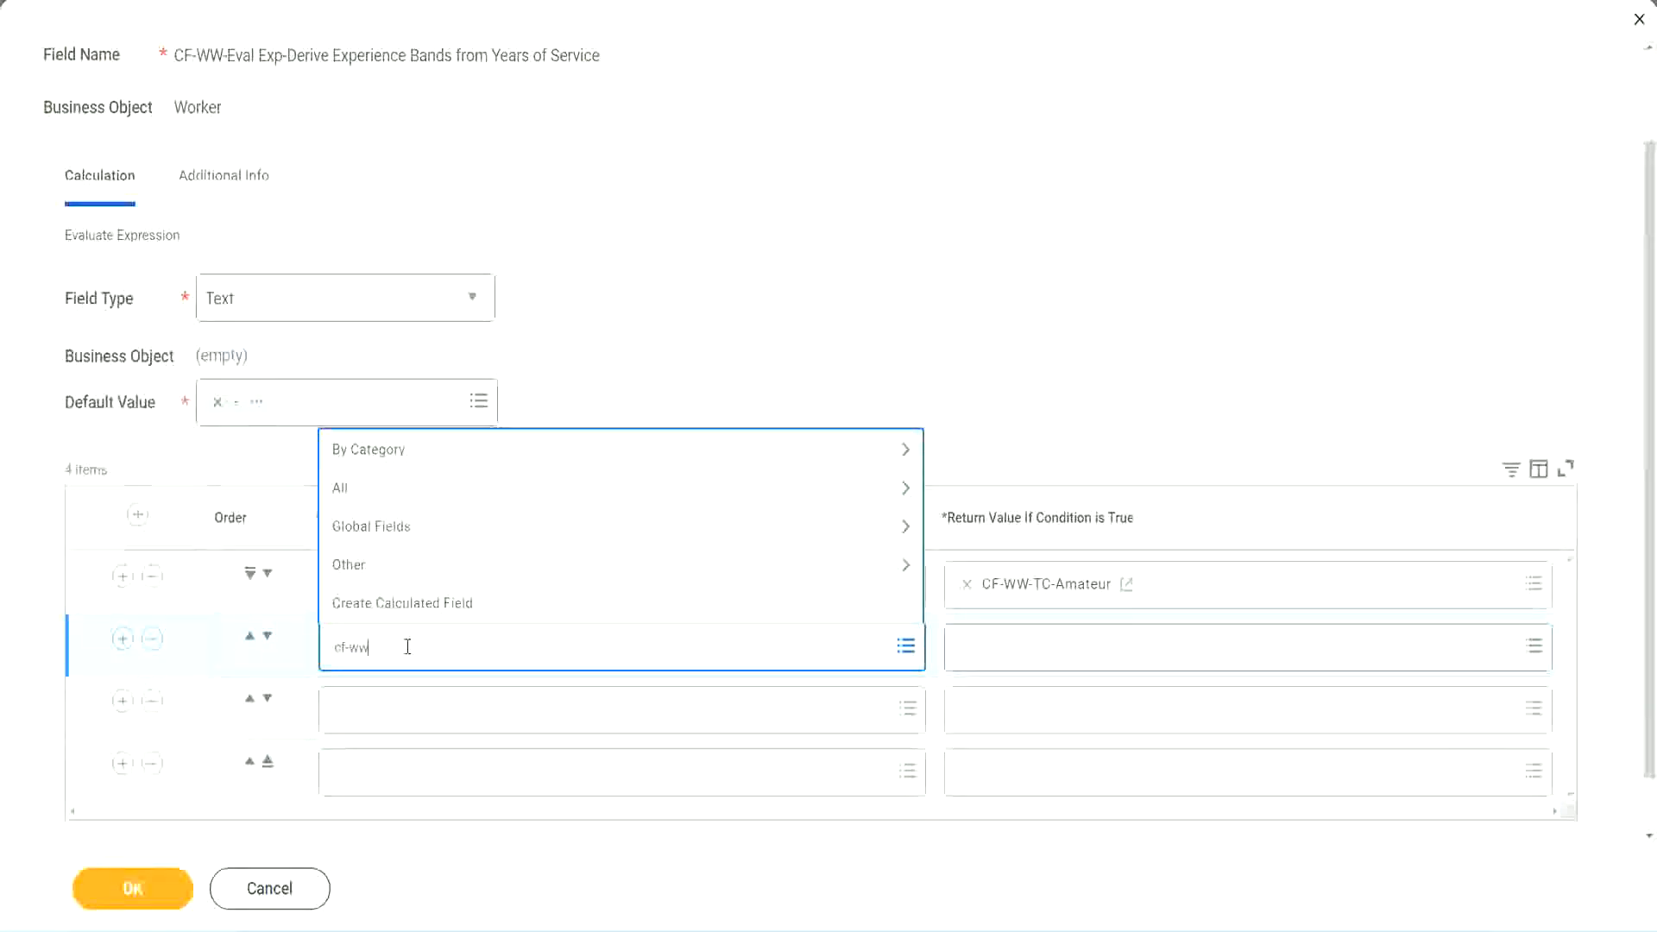
pyautogui.write('-tc')
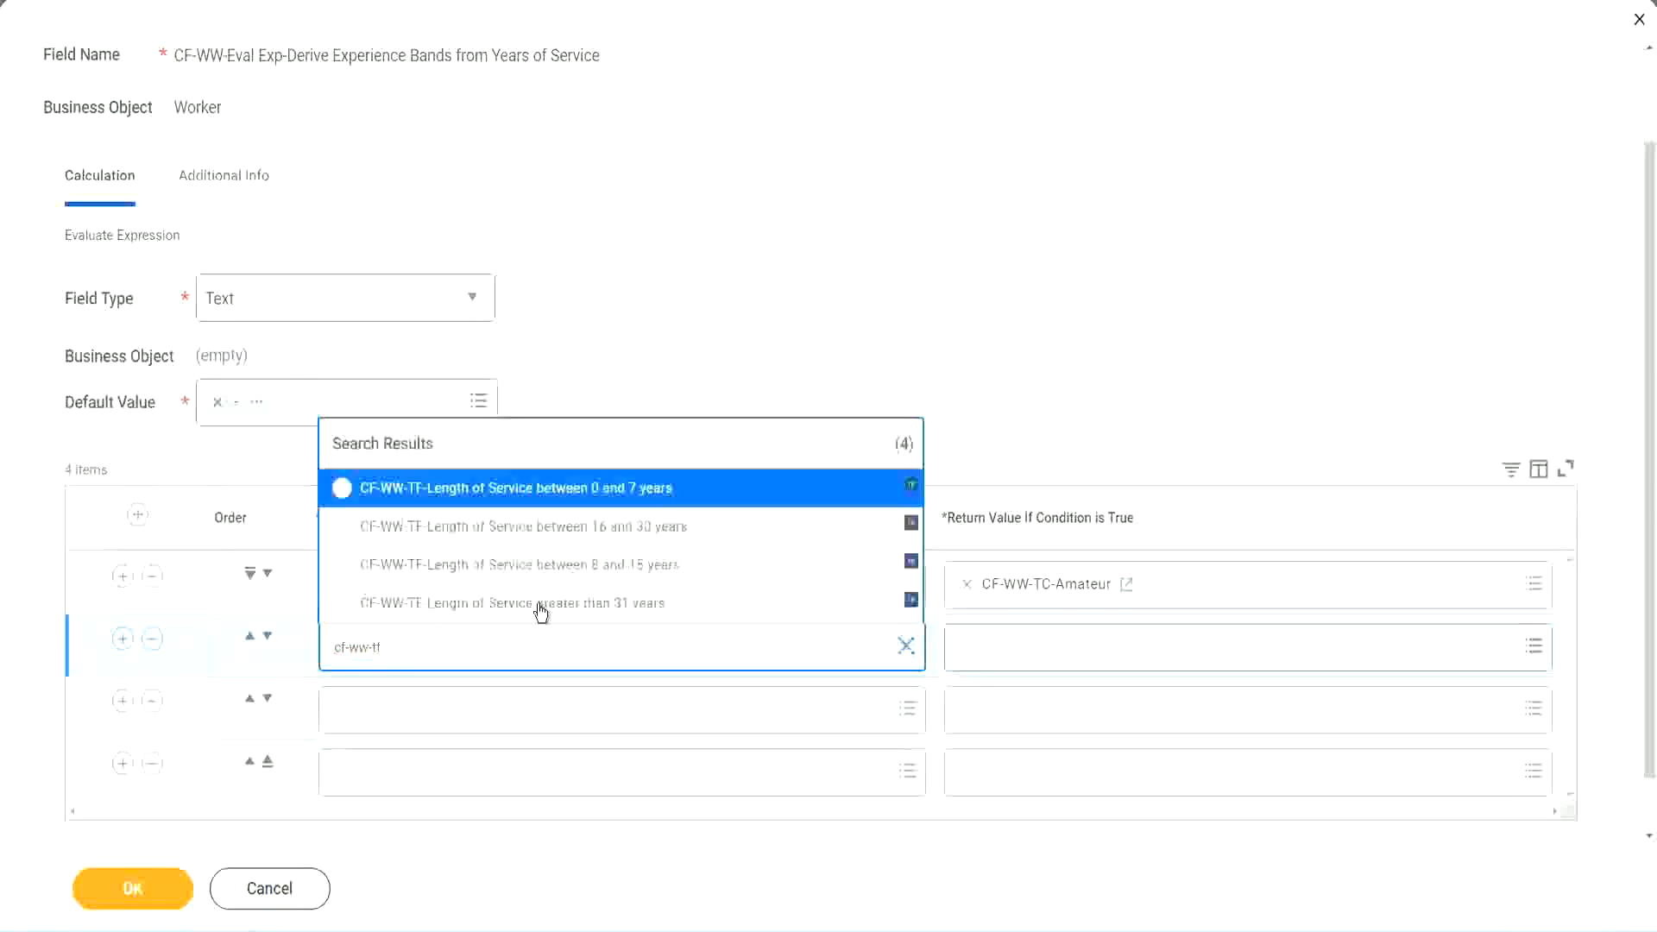
pyautogui.click(636, 566)
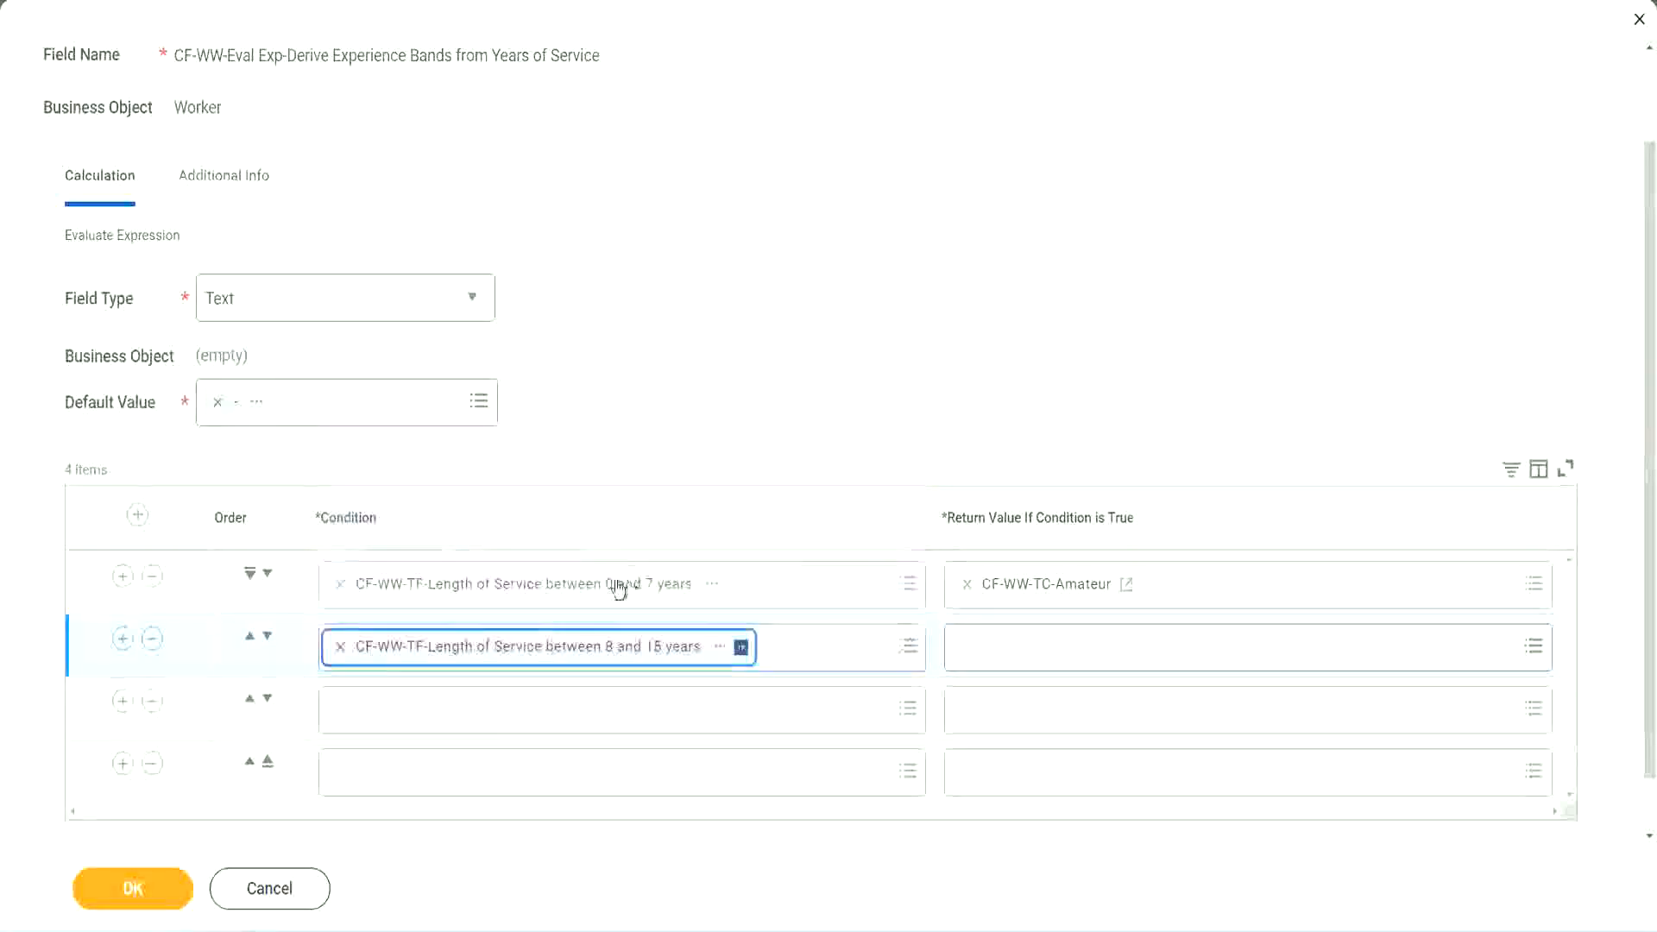
# Step: Set the third row's condition to CF-WW-TF-Length of Service between 16 and 30 years
pyautogui.click(418, 710)
pyautogui.write('cf')
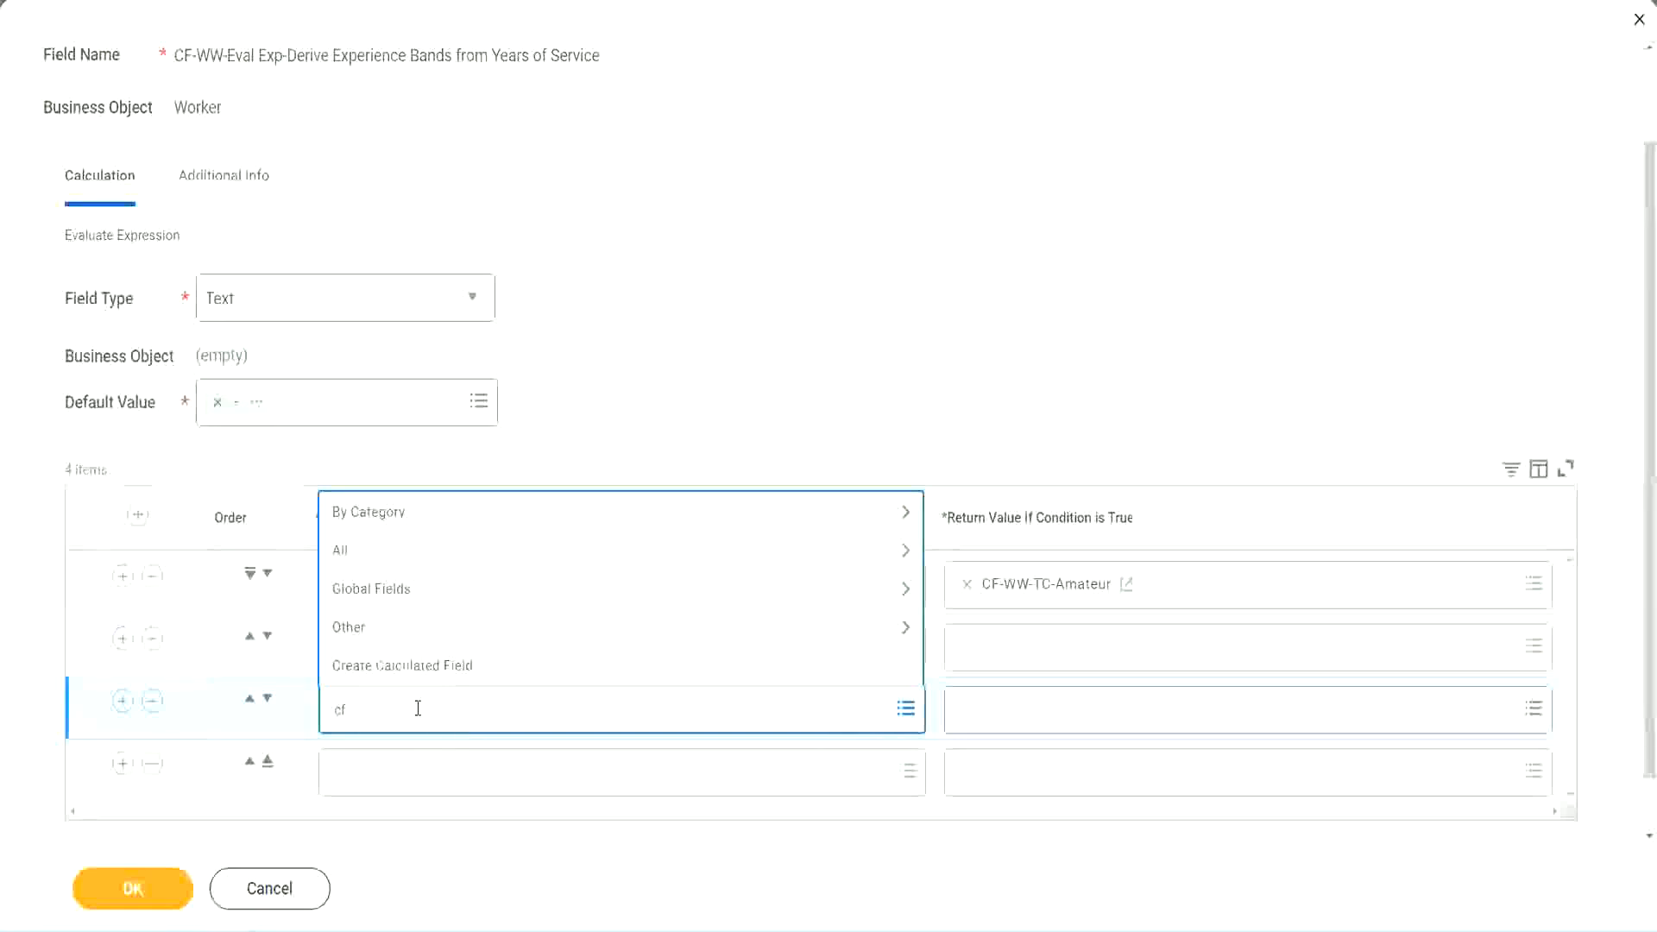
pyautogui.write('-ww-tc')
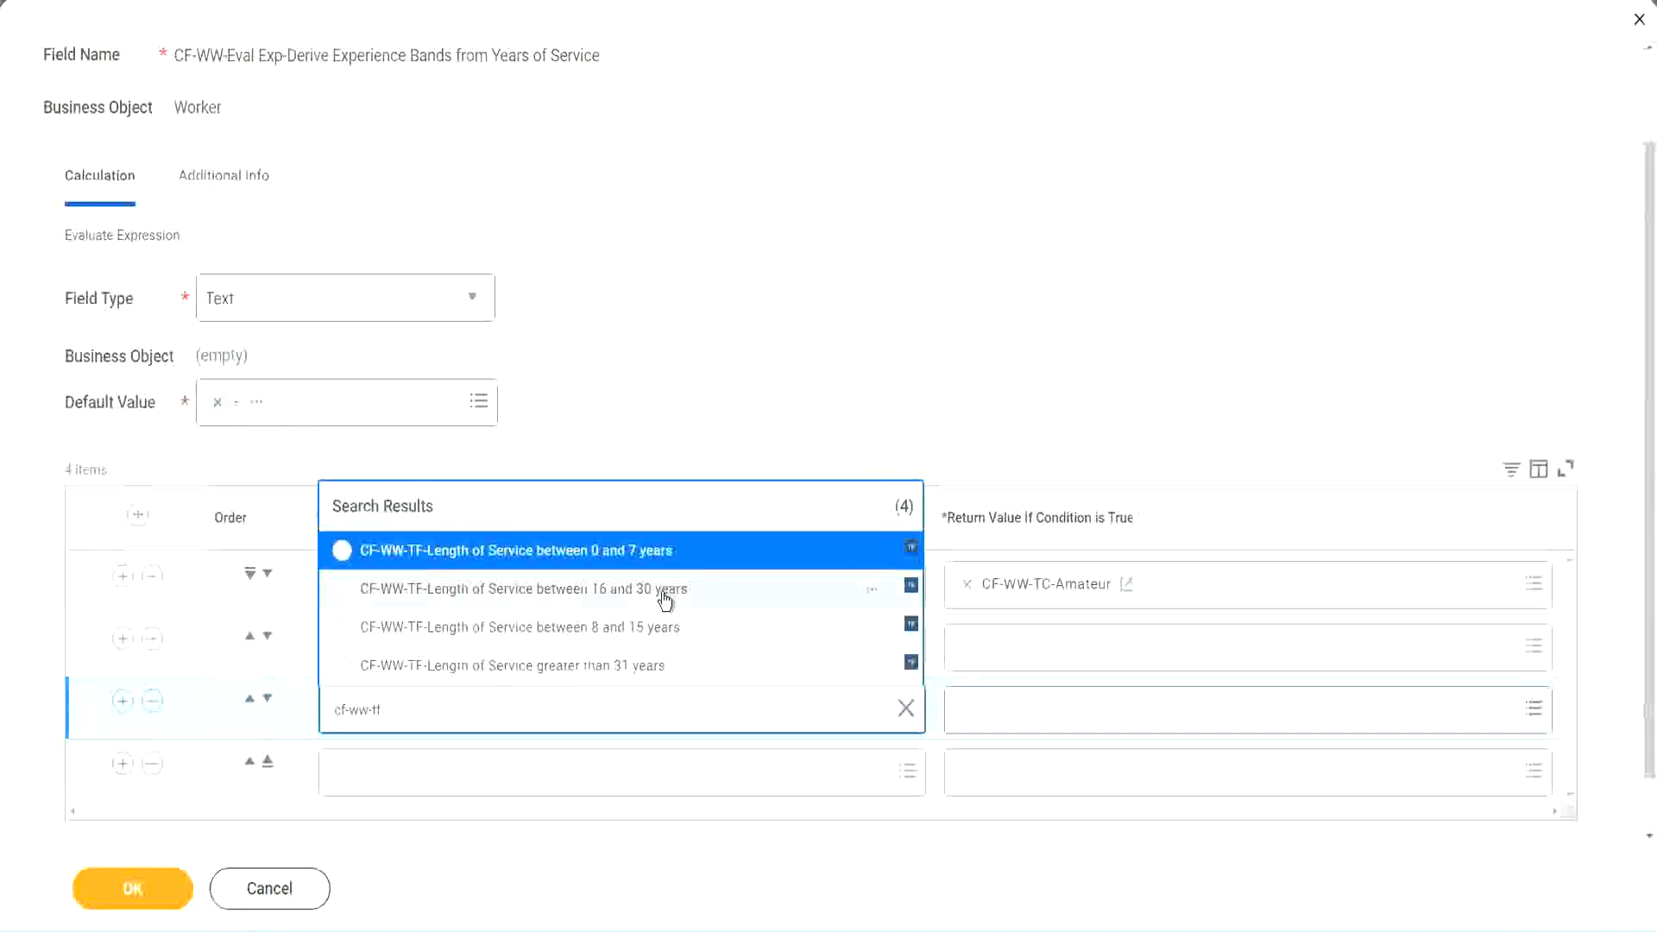
pyautogui.click(664, 595)
# Step: Set the fourth row's condition to CF-WW-TF-Length of Service greater than 31 years
pyautogui.click(392, 775)
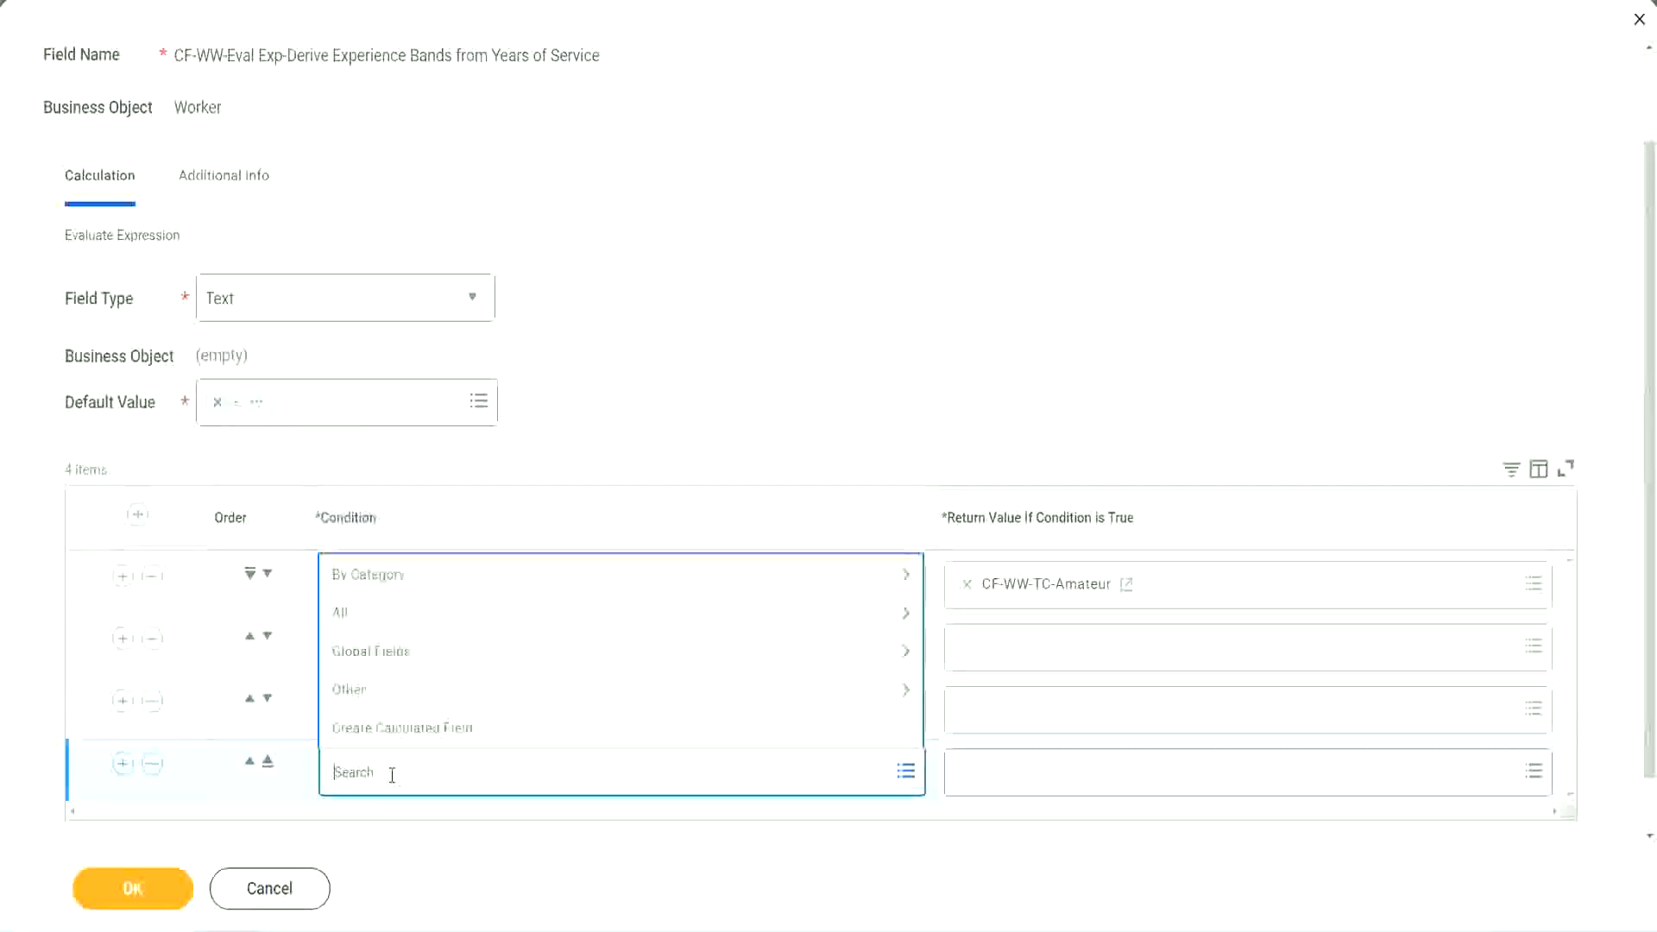
pyautogui.write('cf-ww')
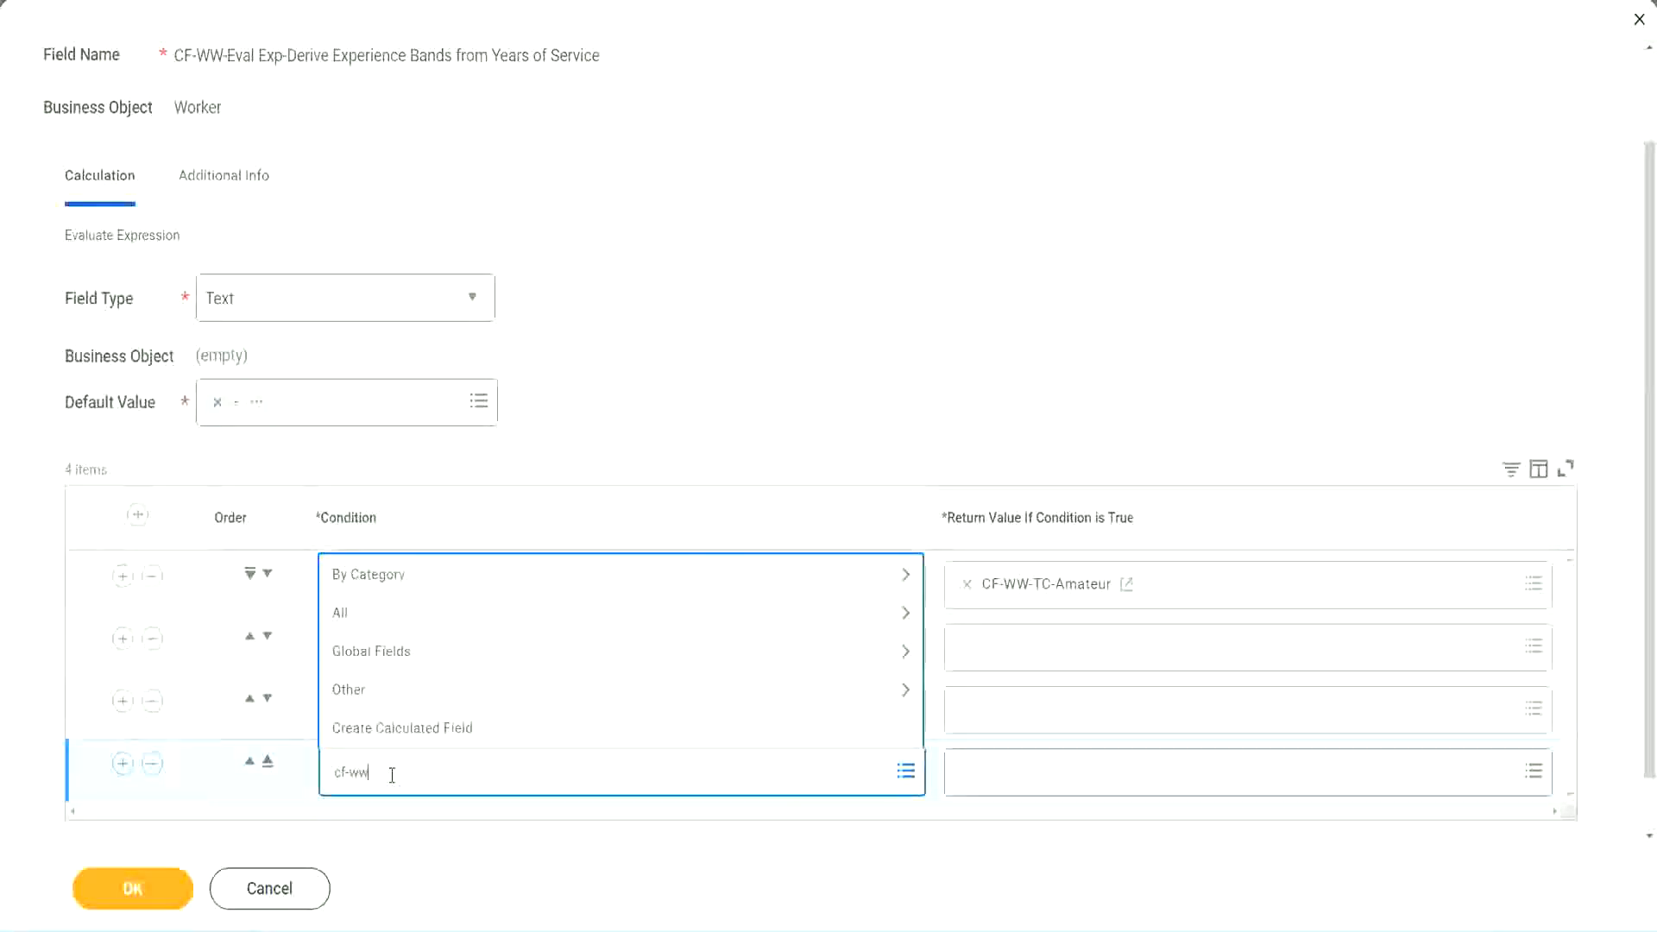
pyautogui.write(' tf 31')
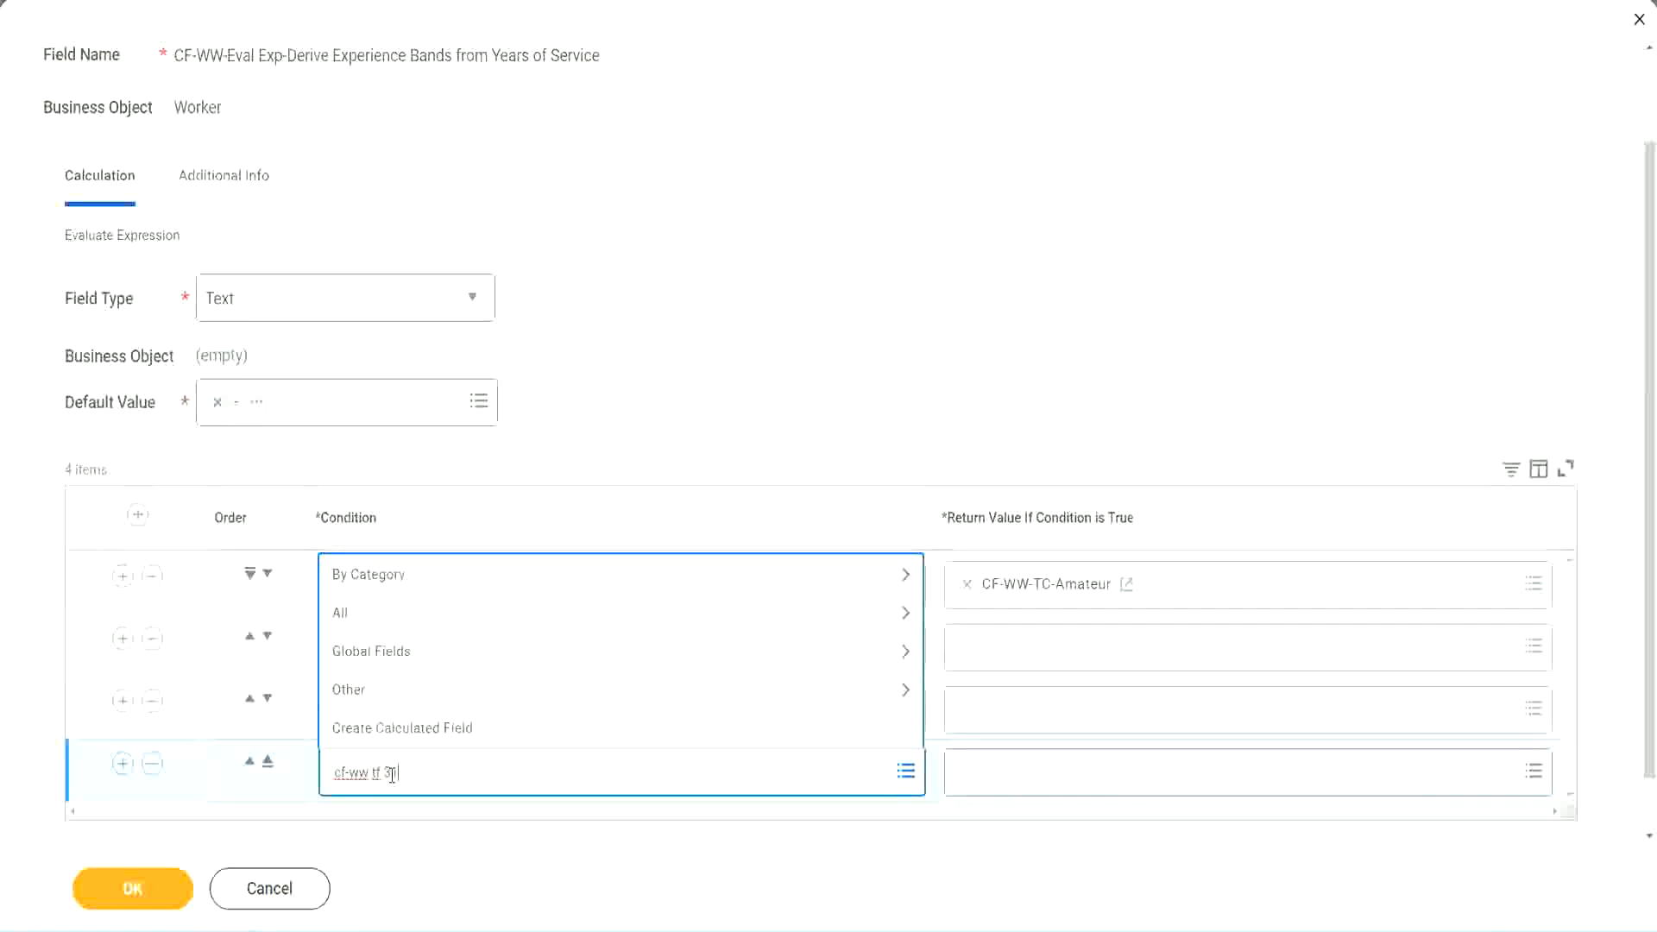
pyautogui.press('Return')
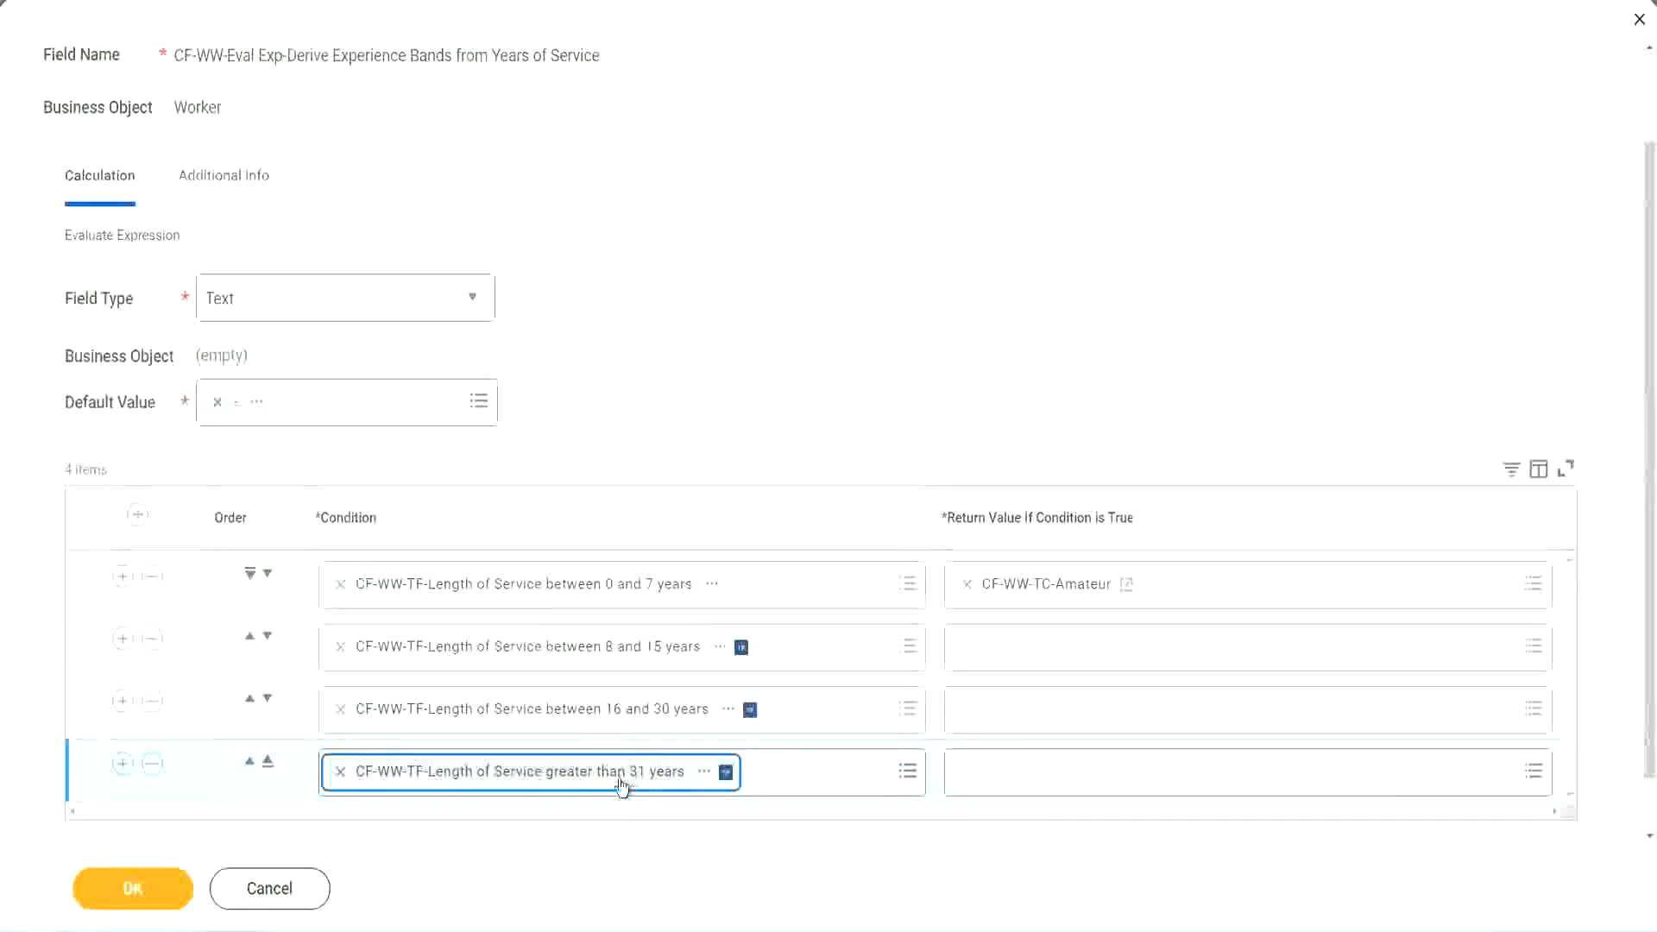
pyautogui.click(747, 365)
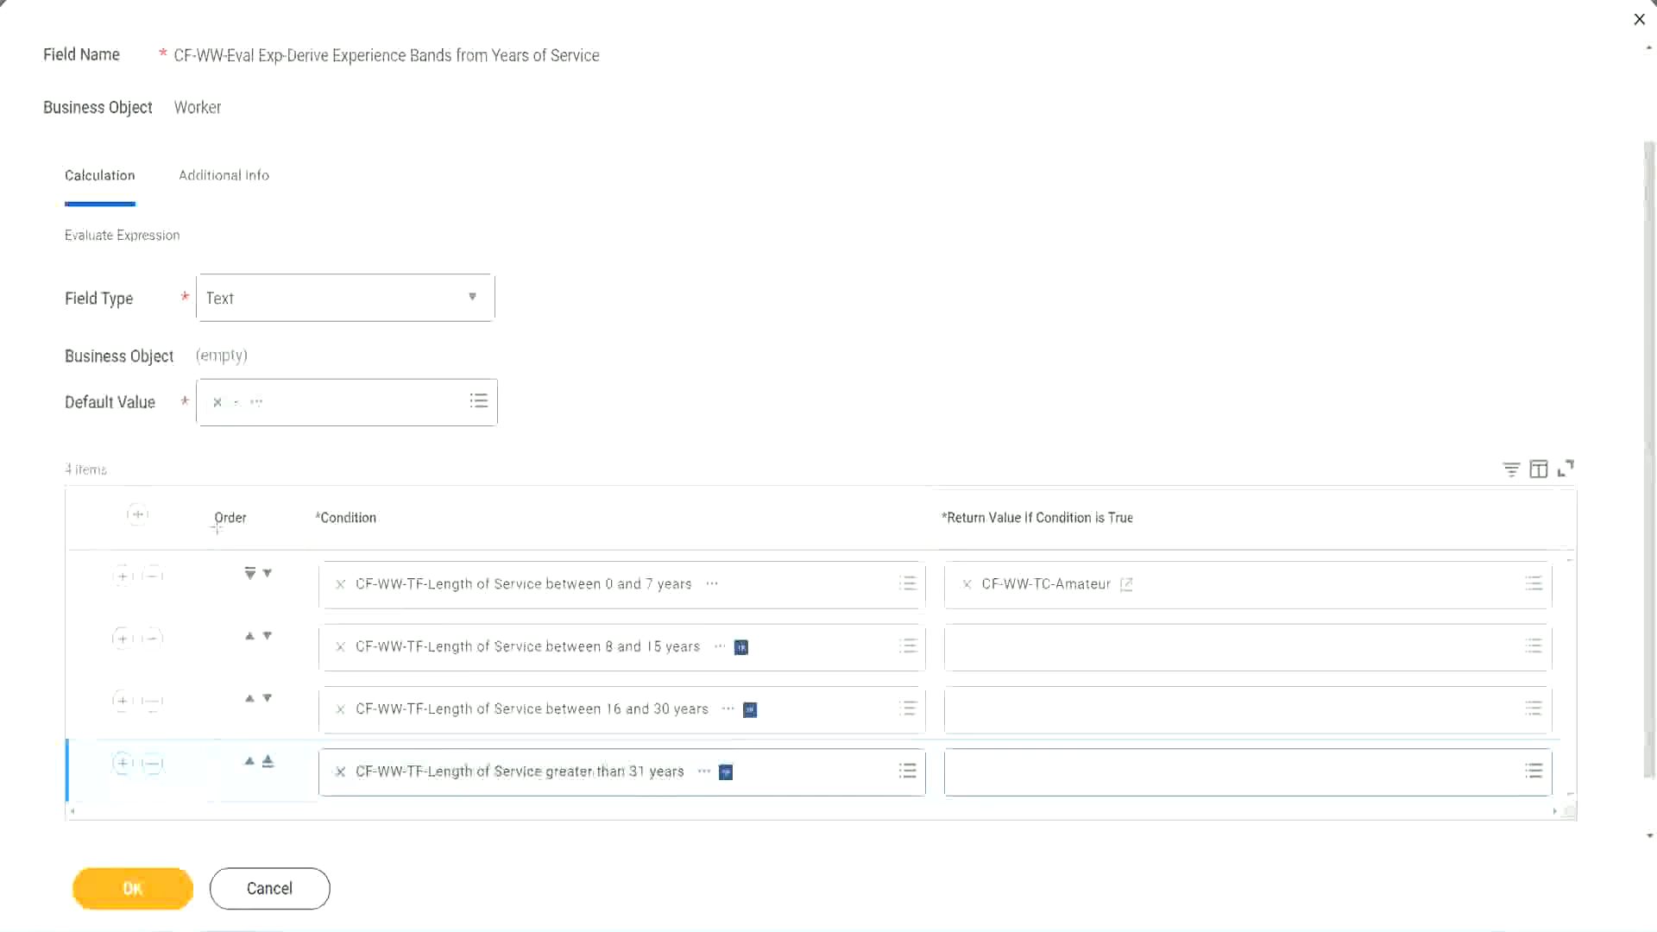
# Step: Try reordering the rows by moving the 8 to 15 years condition above the 0 to 7 years condition
pyautogui.moveTo(186, 505); pyautogui.dragTo(184, 683)
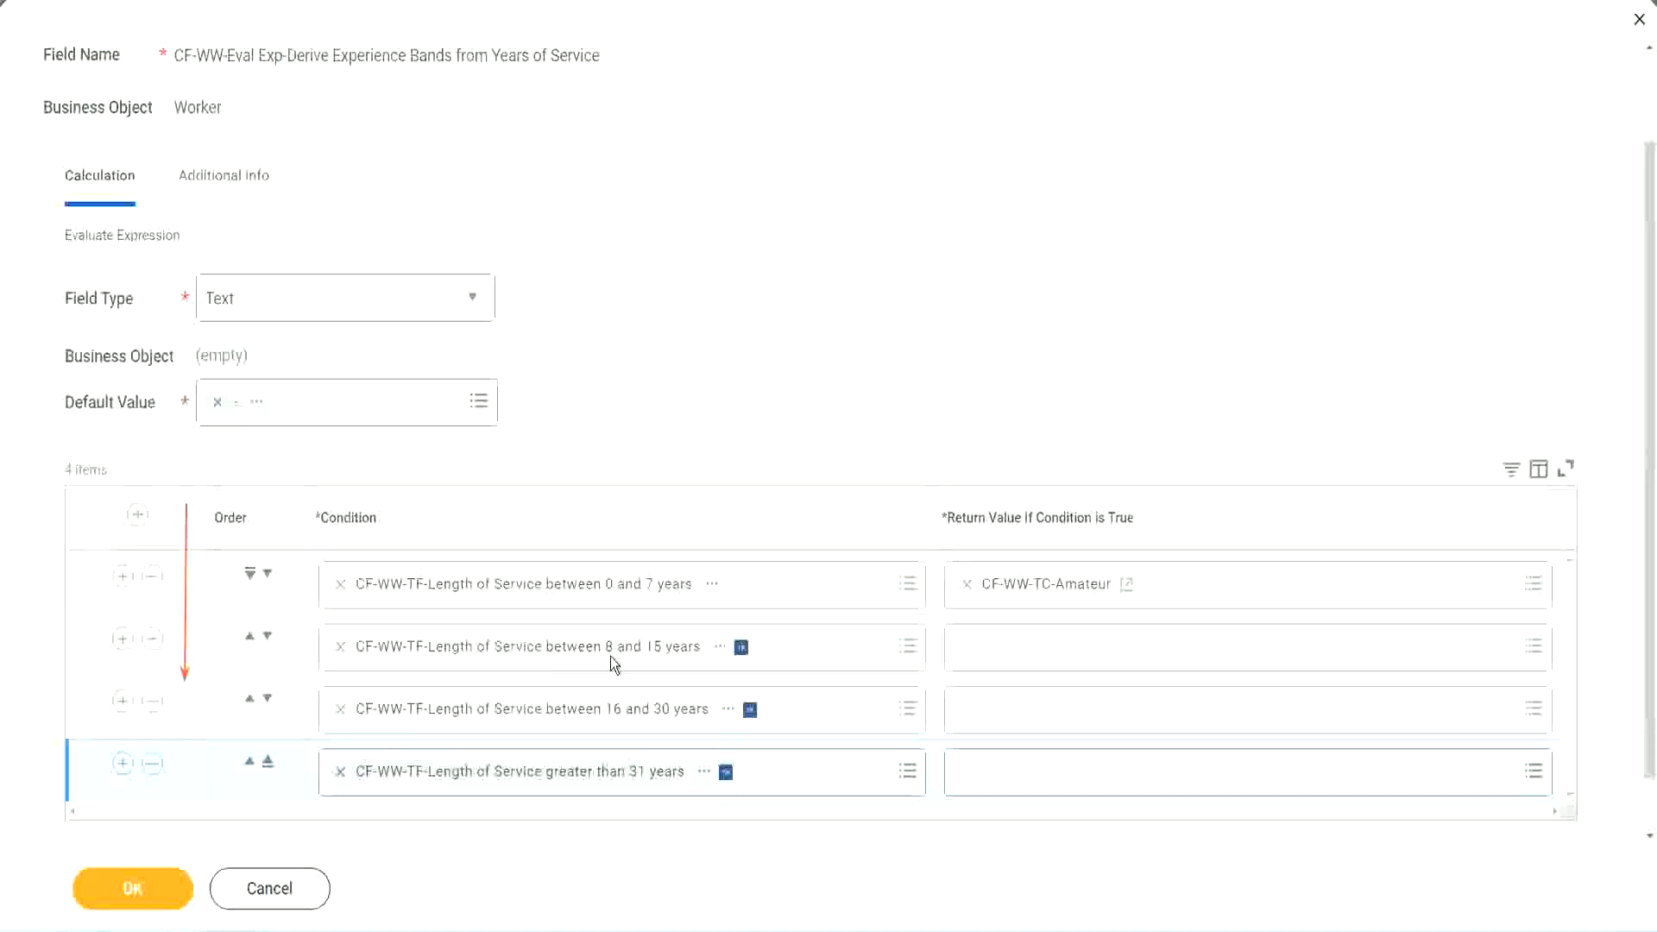
pyautogui.click(251, 639)
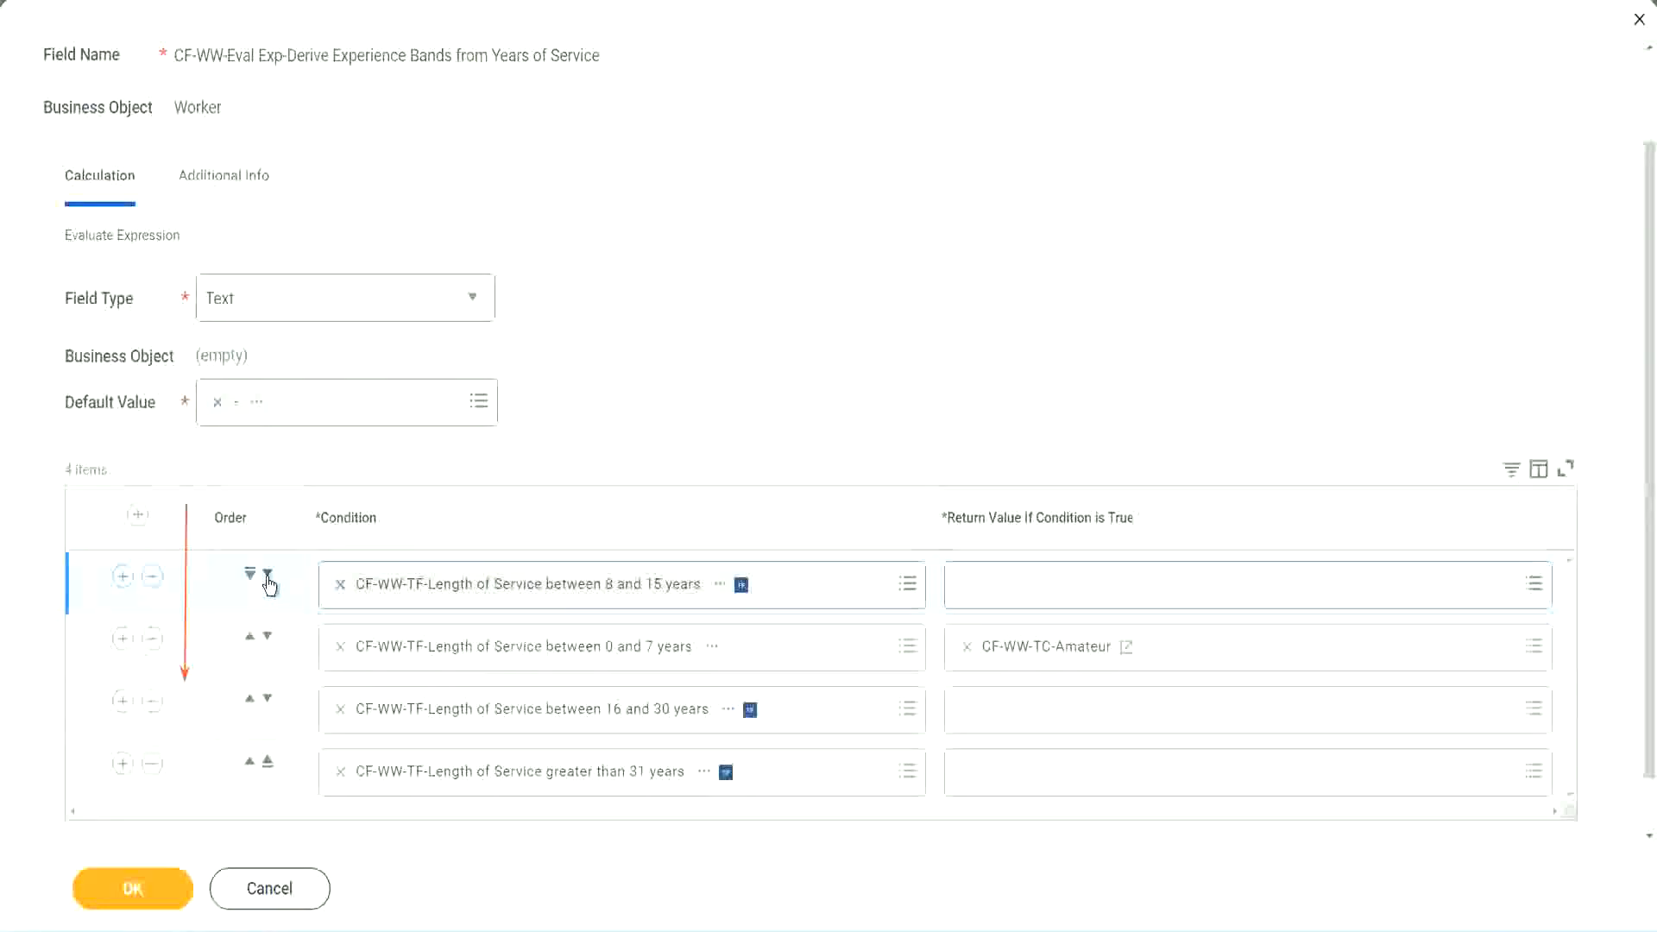
pyautogui.click(267, 576)
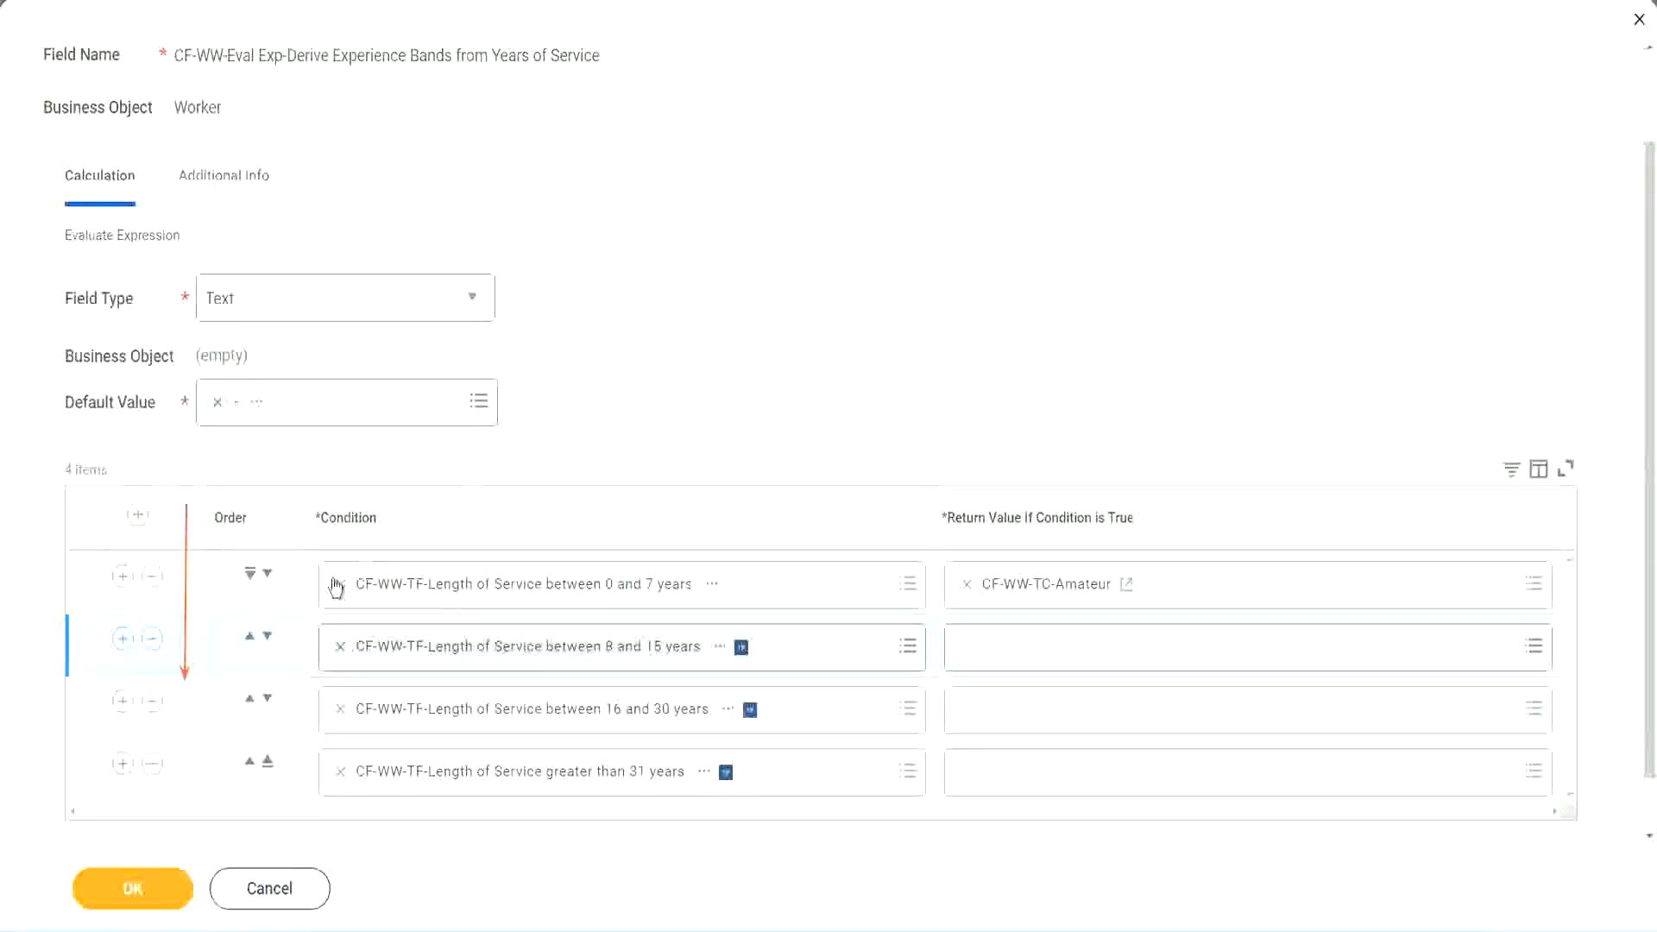
pyautogui.click(251, 639)
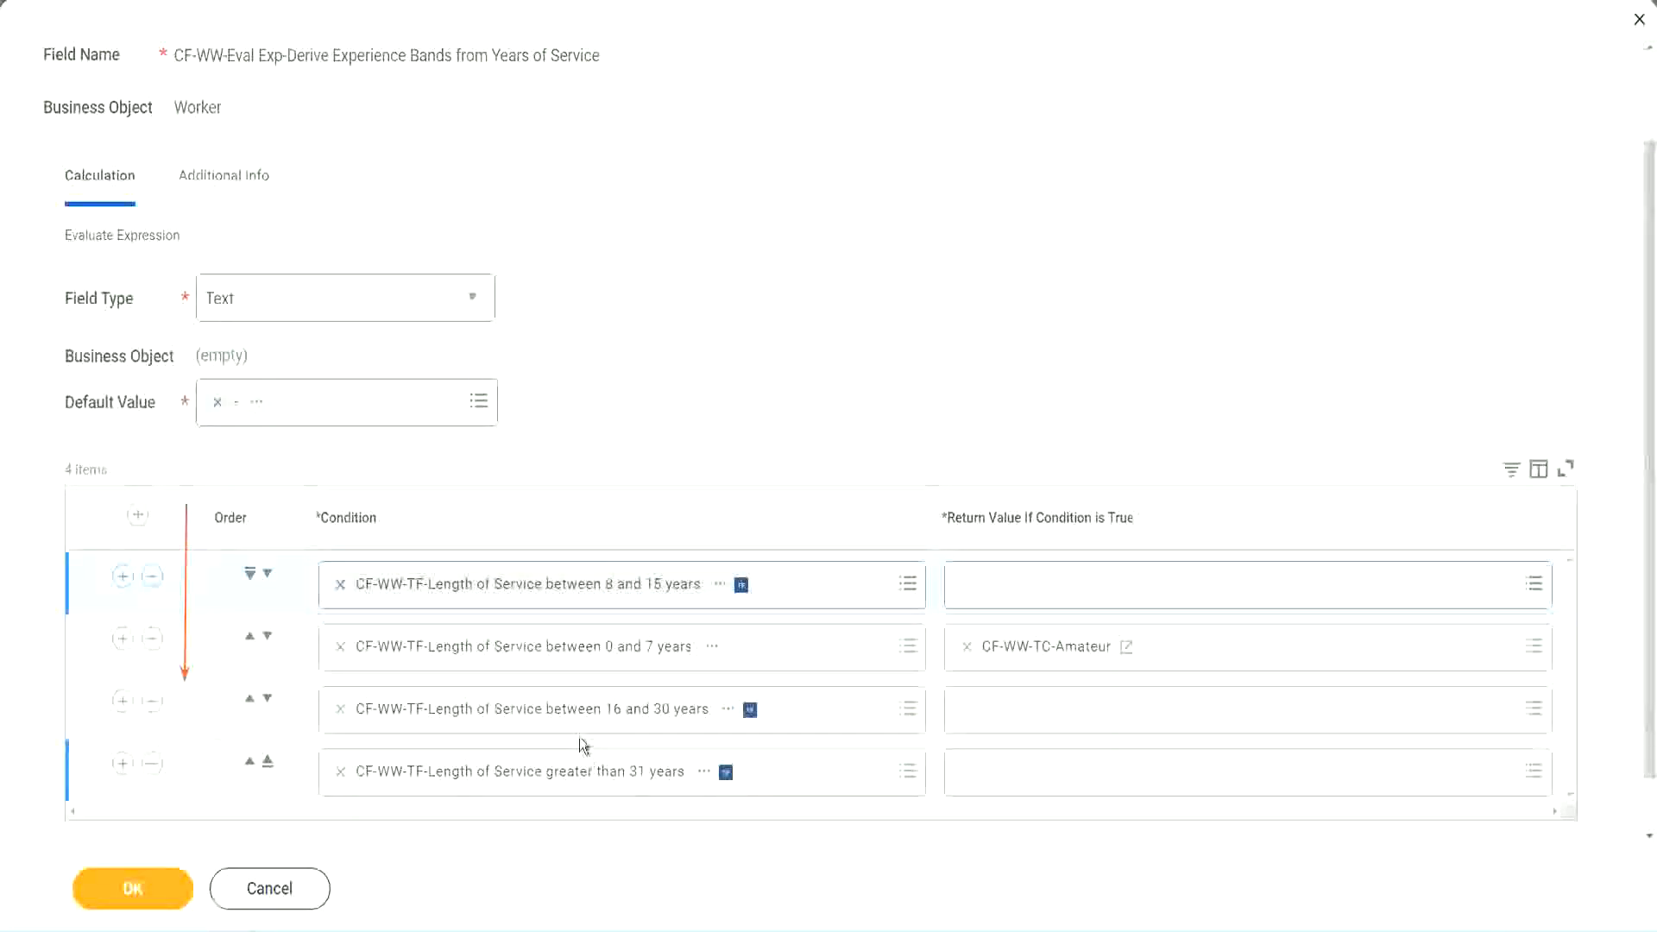
# Step: Copy the text of the CF-WW-TC-Amateur return value and move the 8 to 15 years condition back to the second row
pyautogui.rightClick(1050, 660)
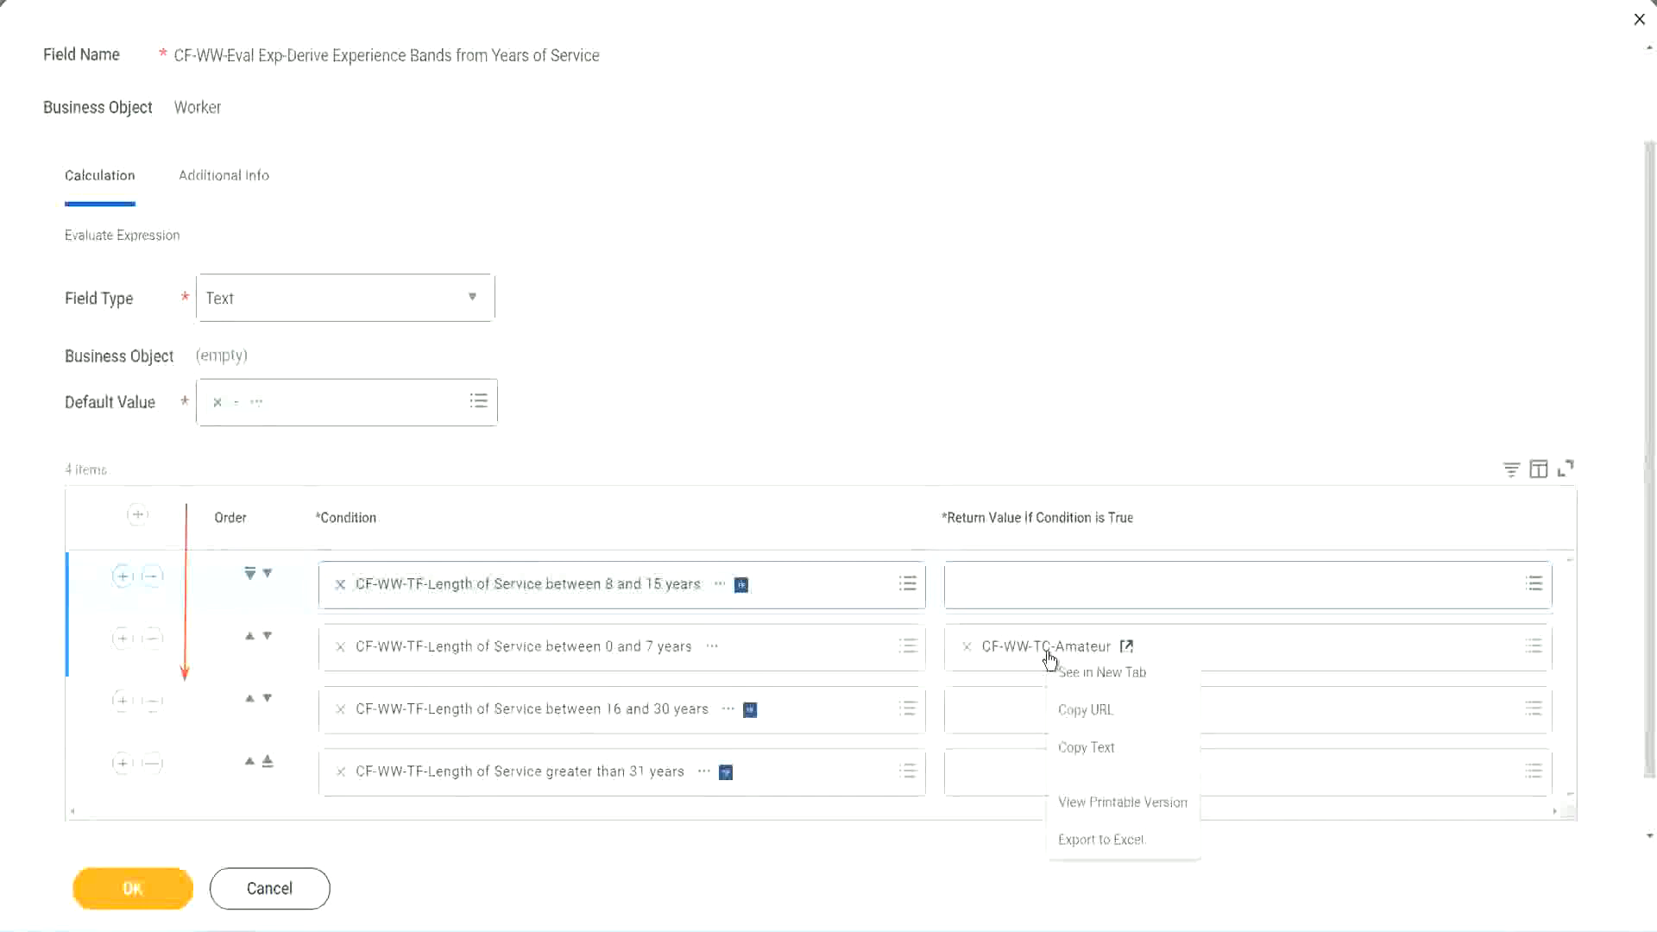
pyautogui.click(1078, 744)
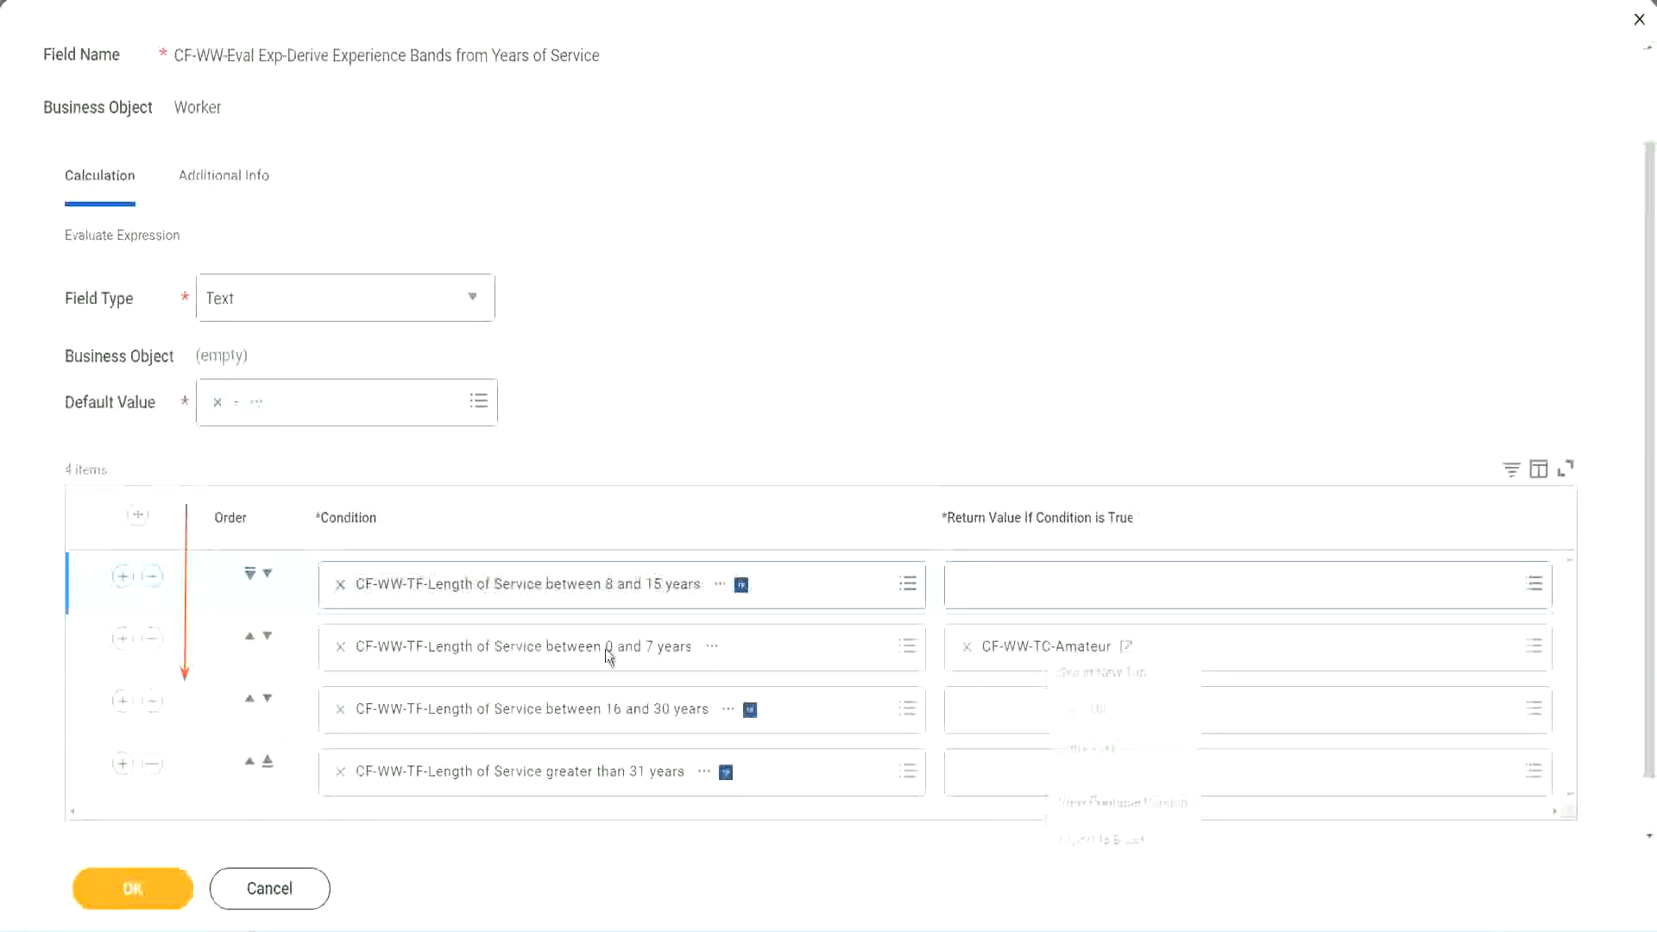
pyautogui.click(267, 573)
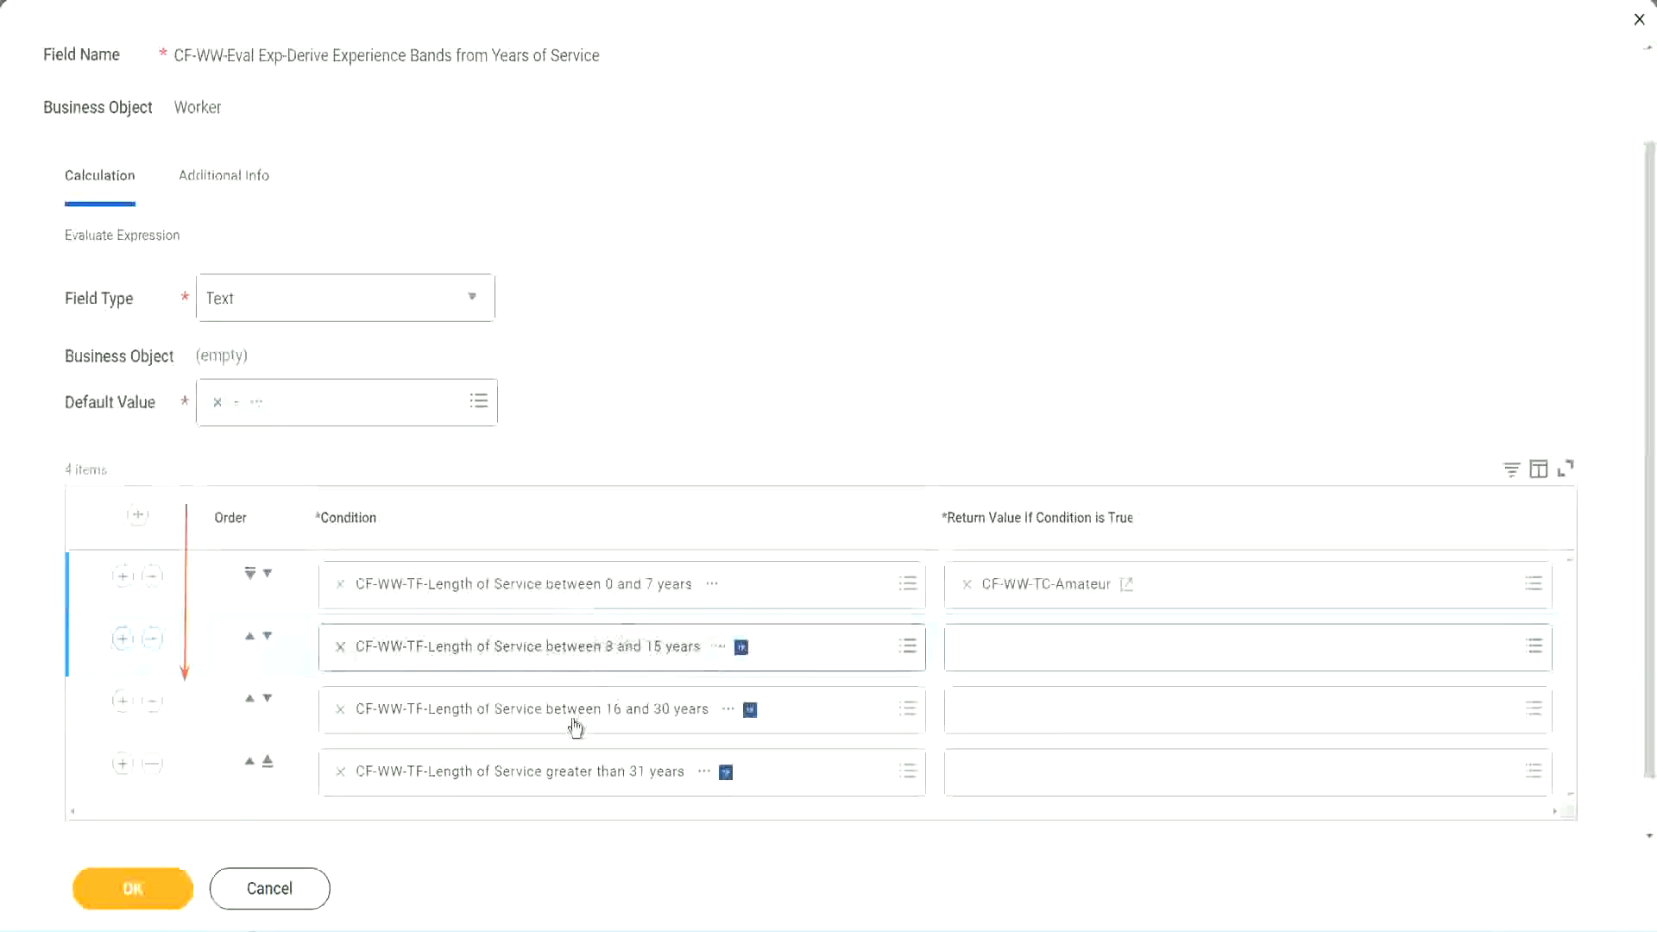
# Step: Create a calculated field named CF-WW-TC-Experienced for the second row's return value, with business object Global and function Text Constant
pyautogui.click(970, 649)
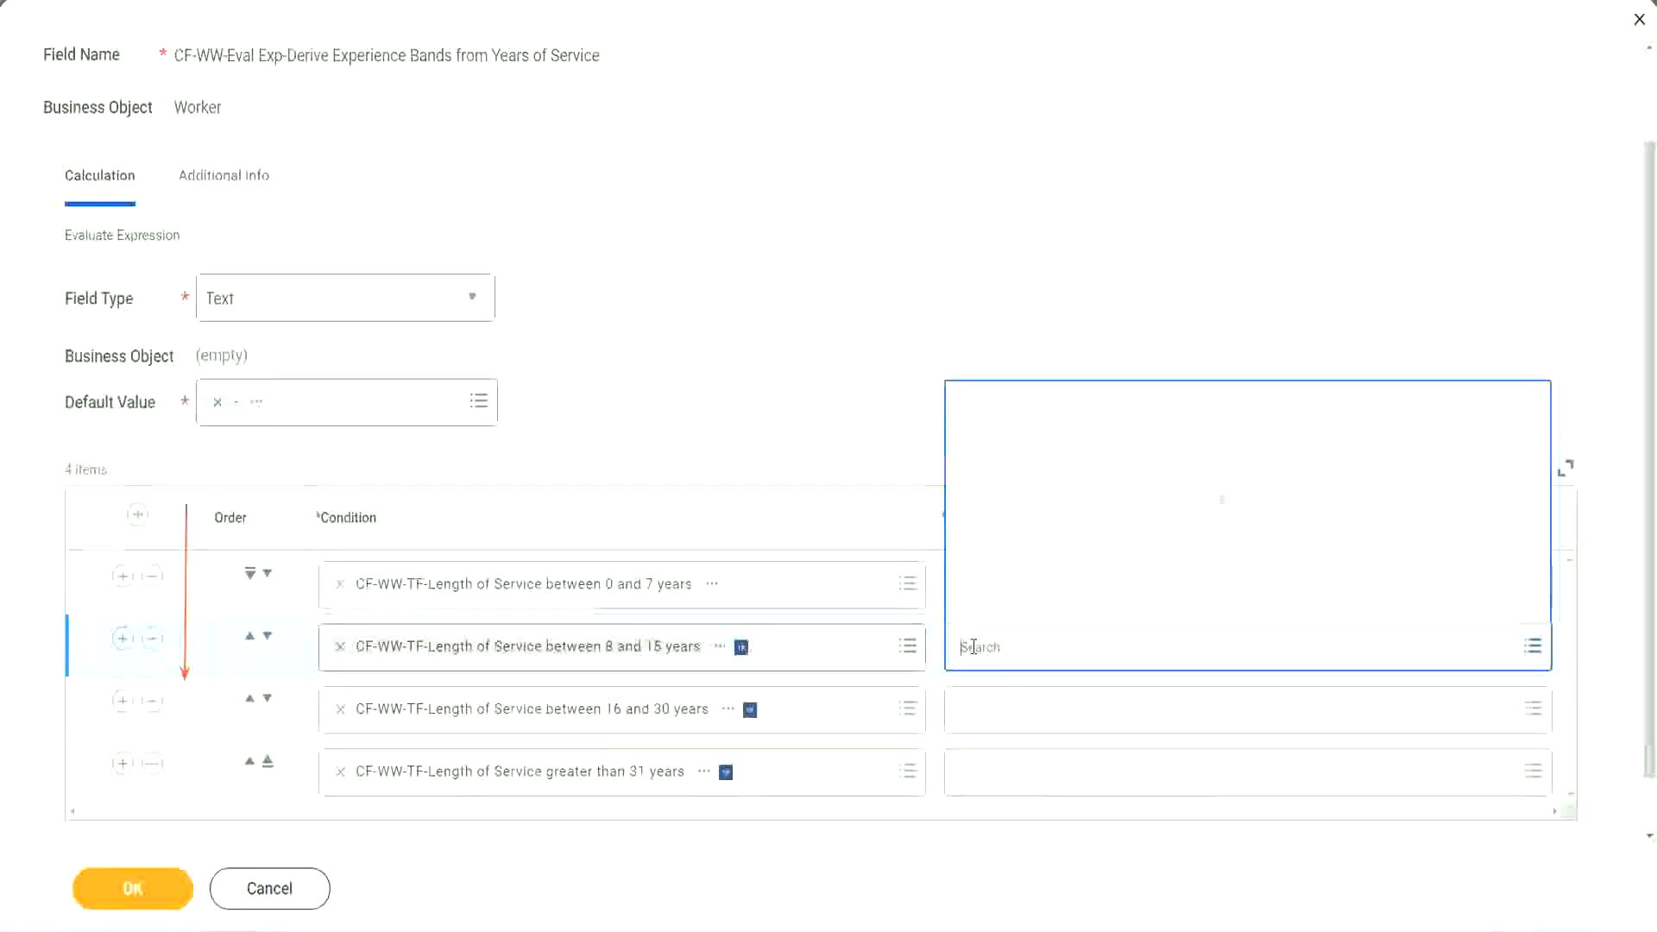
pyautogui.click(1027, 608)
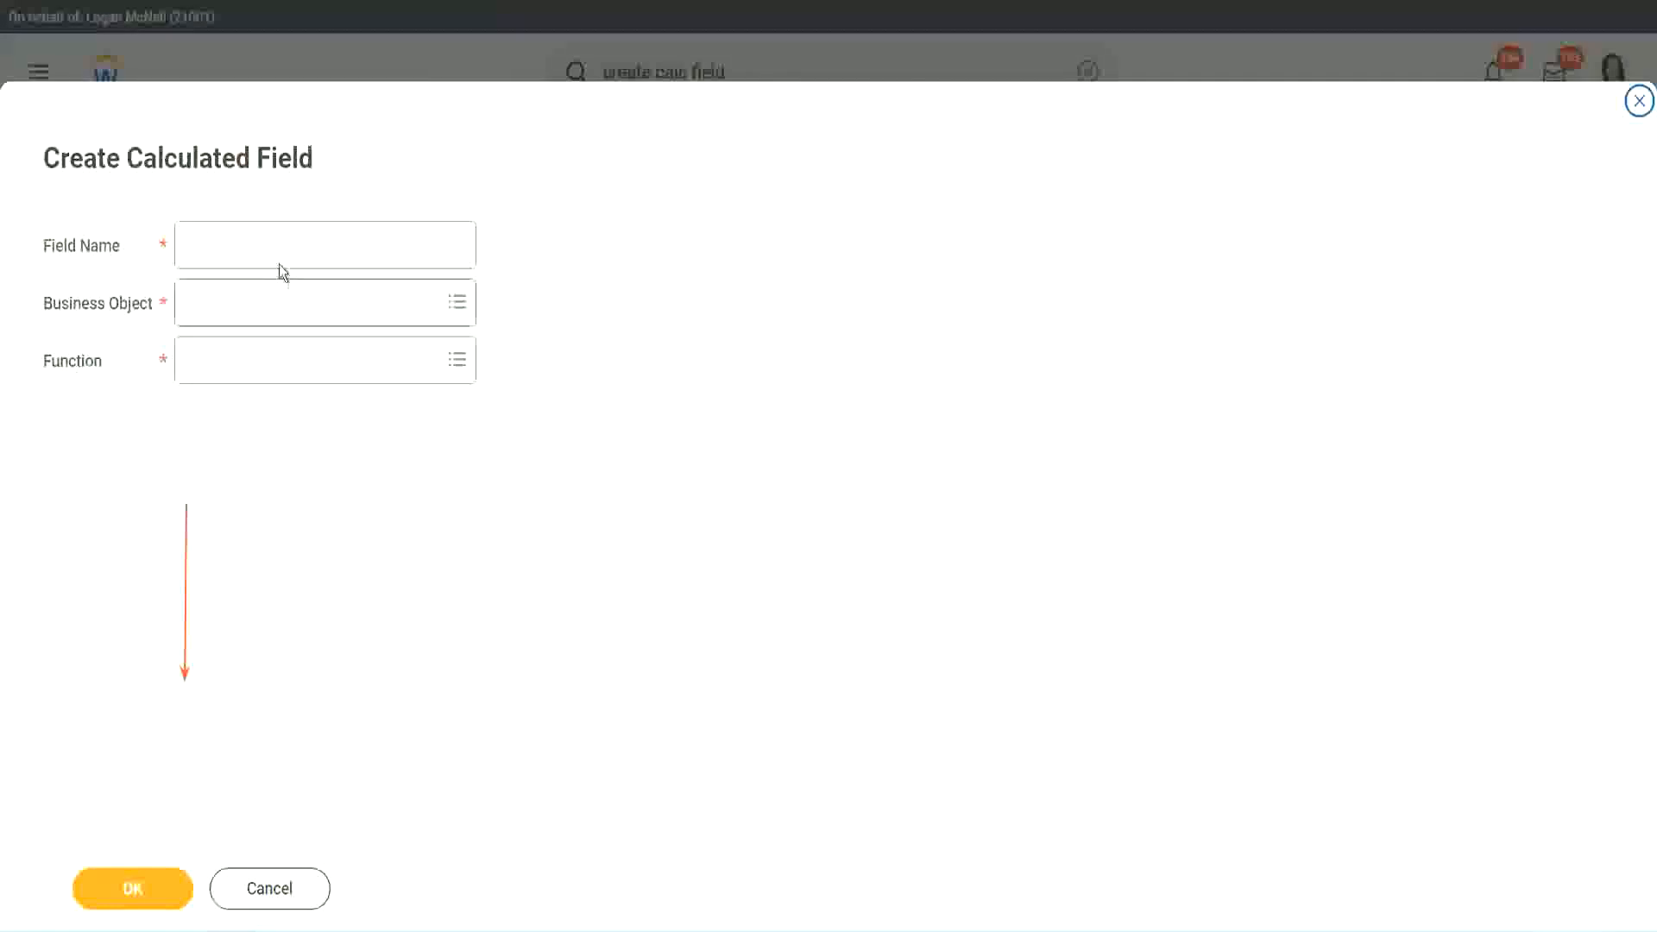
pyautogui.click(264, 245)
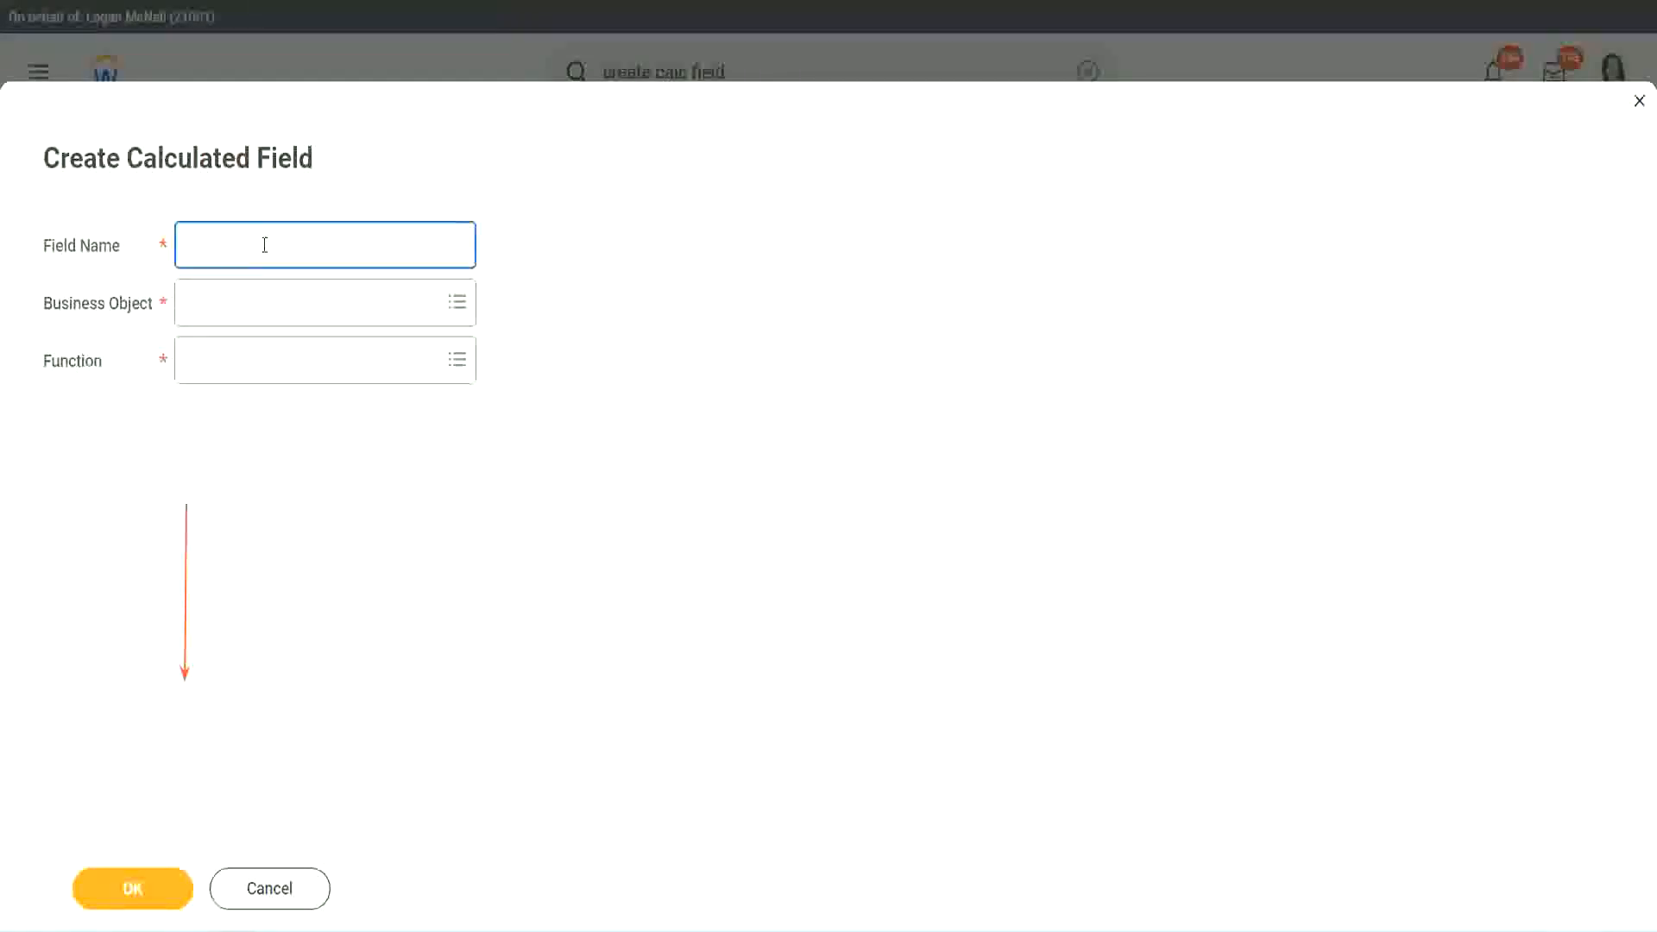
pyautogui.write('CF-WW-TC-Amateur')
pyautogui.doubleClick(315, 246)
pyautogui.write('Experienced')
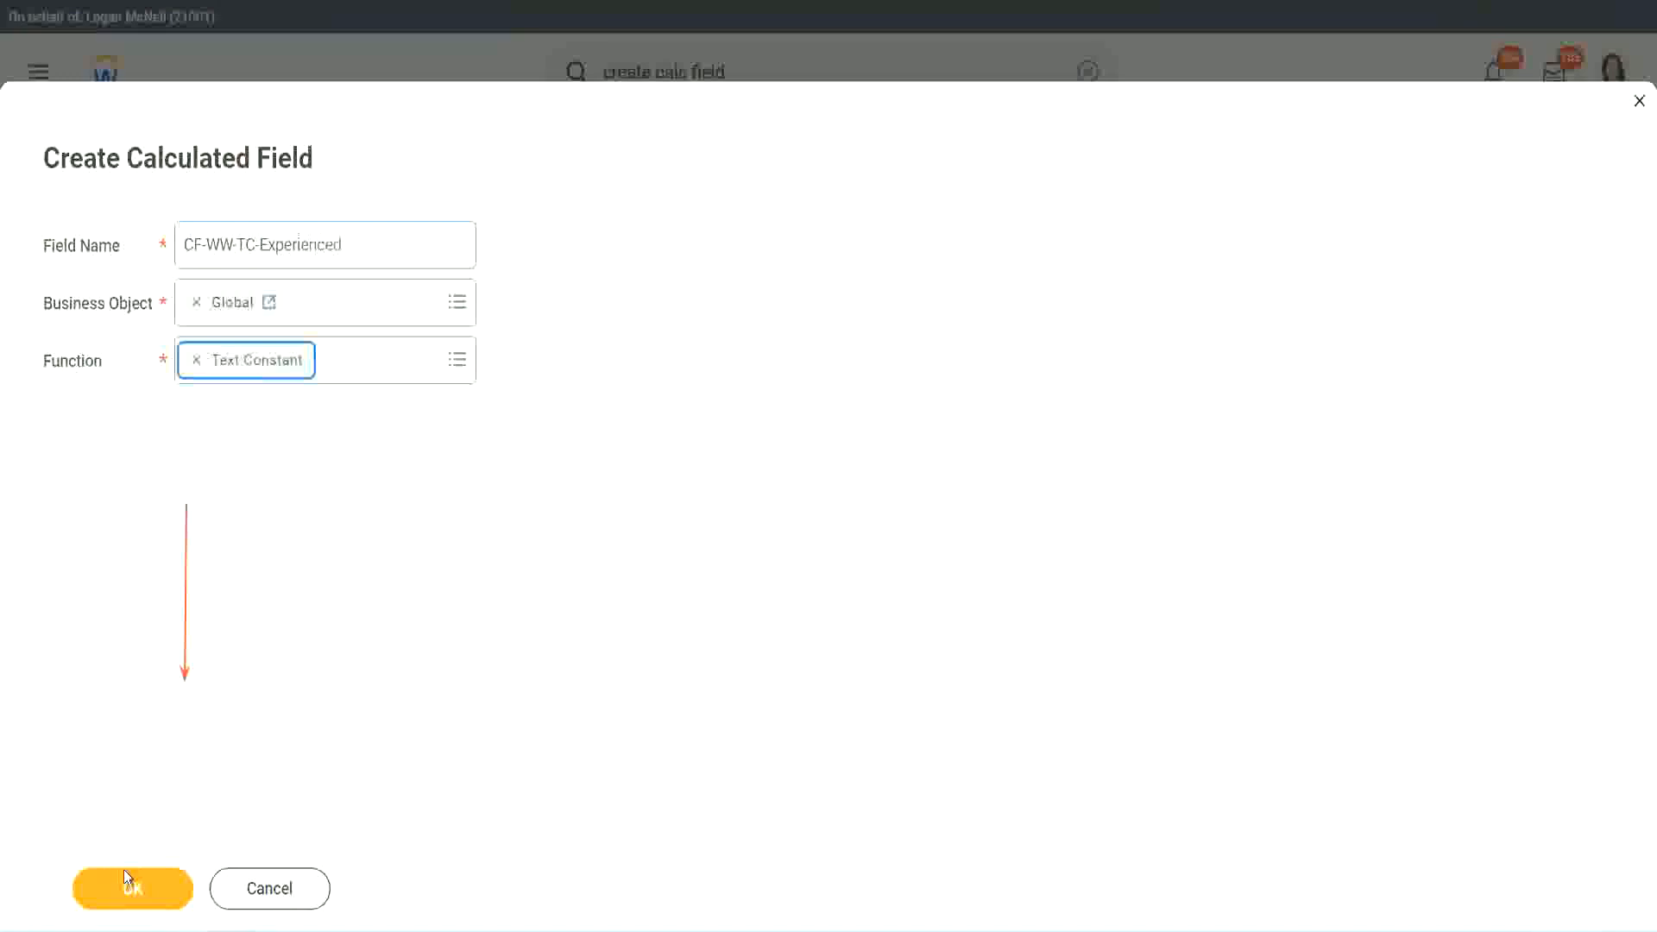
pyautogui.click(126, 881)
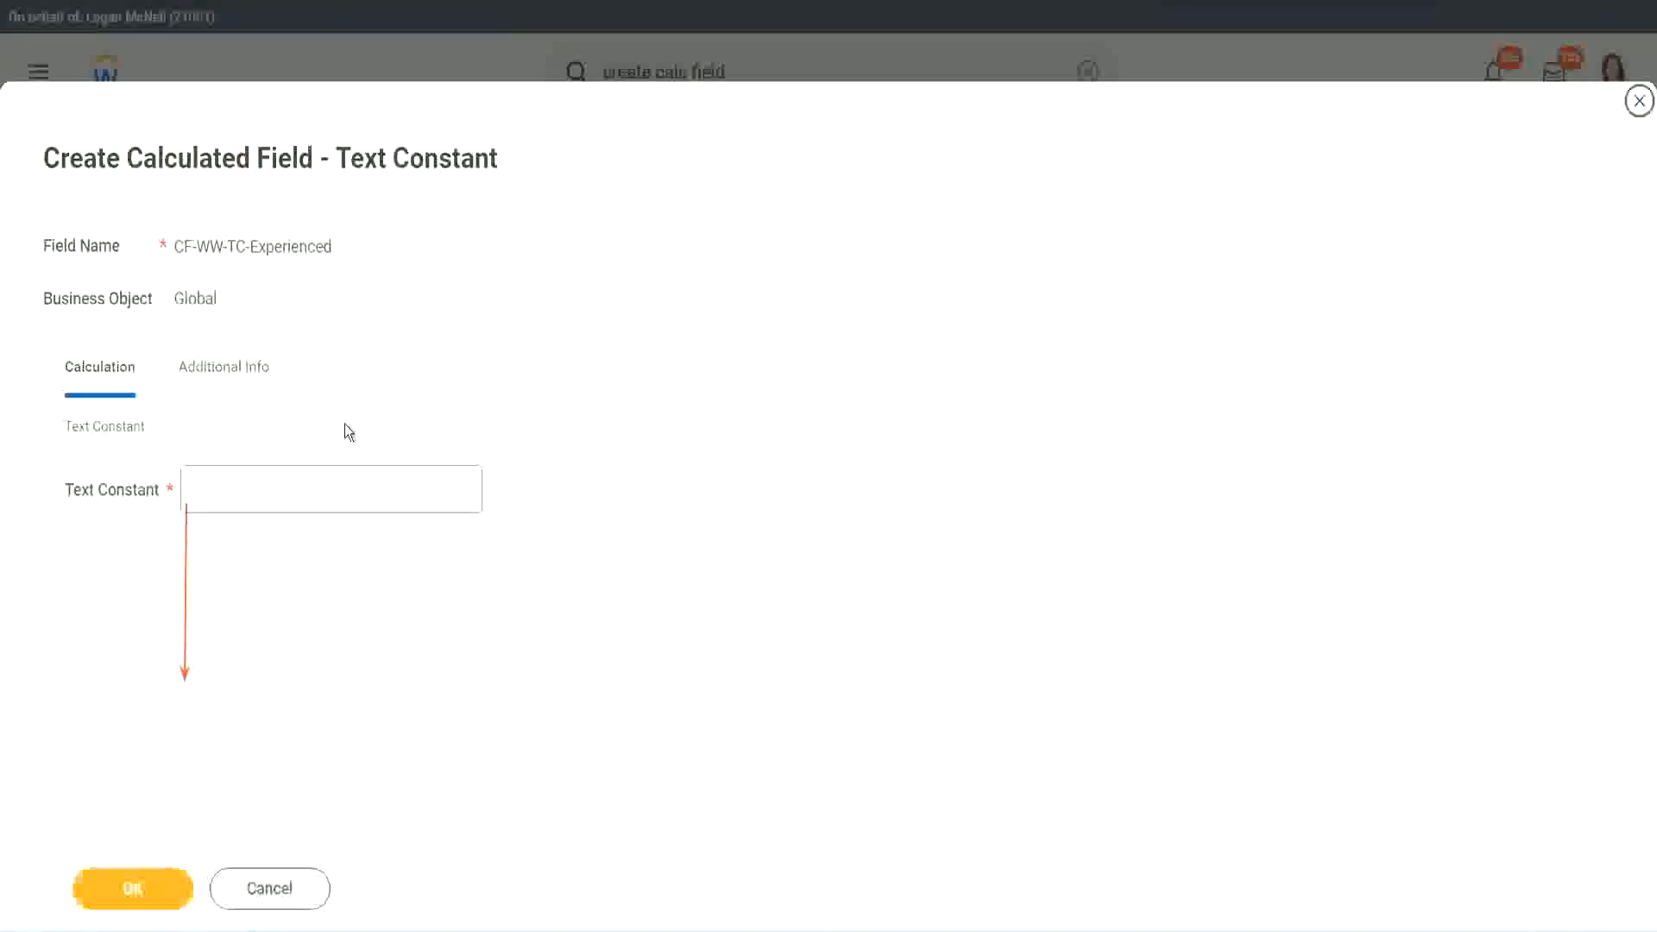
# Step: Set the text constant to Experienced and save the calculated field as the second row's return value
pyautogui.click(252, 490)
pyautogui.write('Ex')
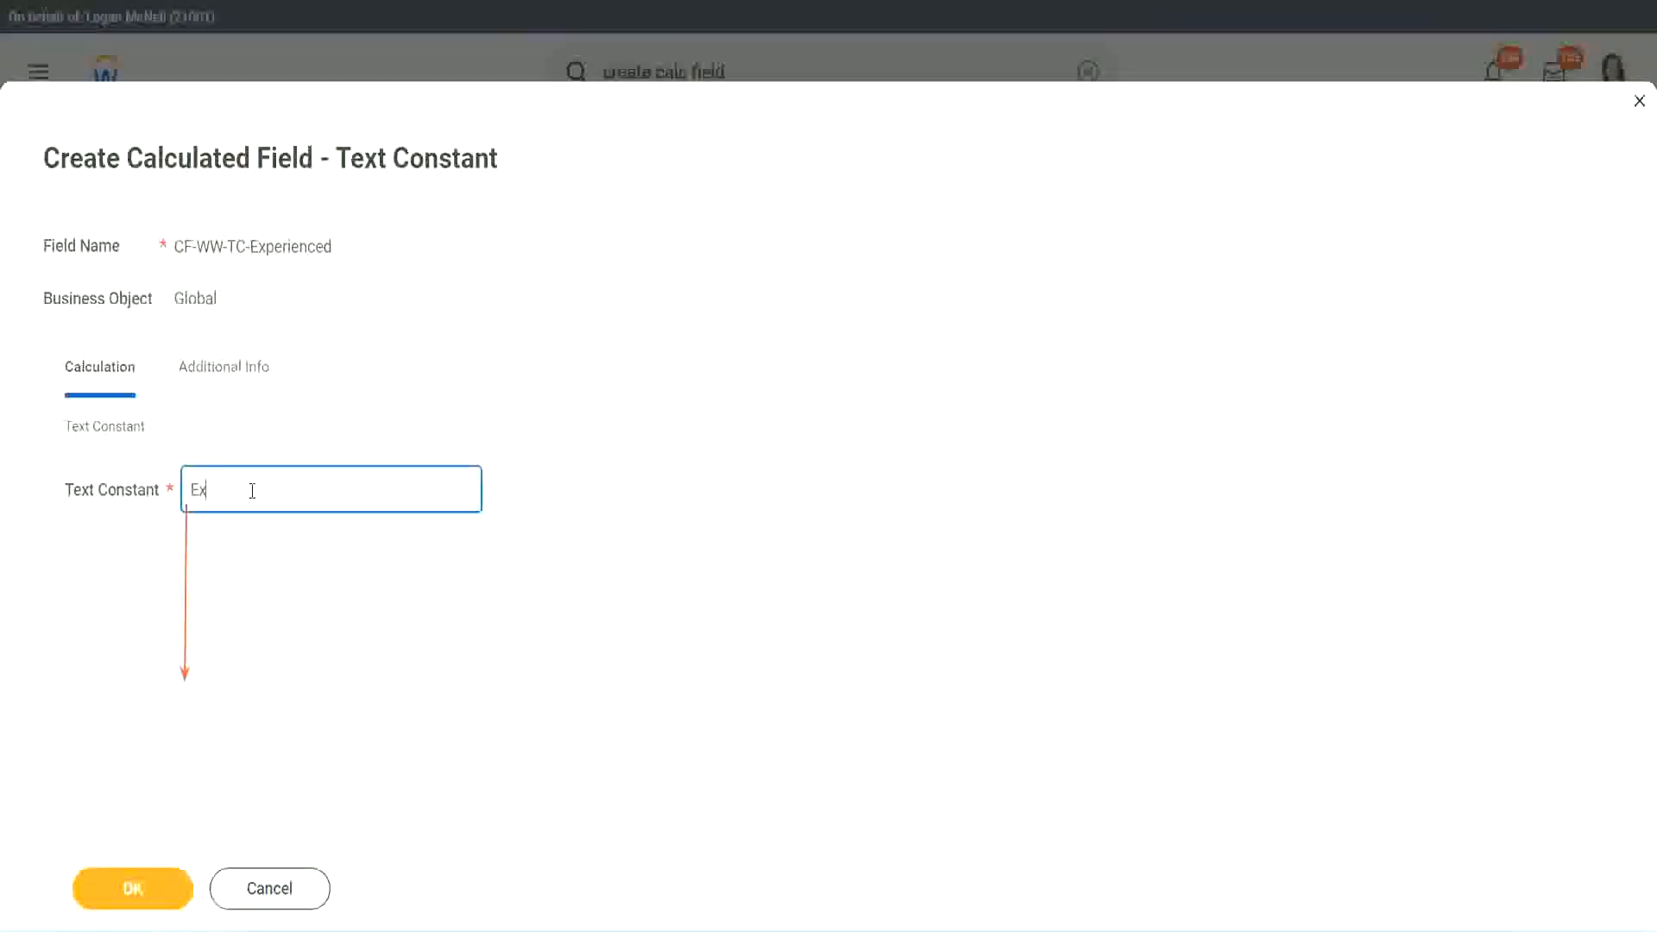
pyautogui.write('perienced')
pyautogui.click(138, 883)
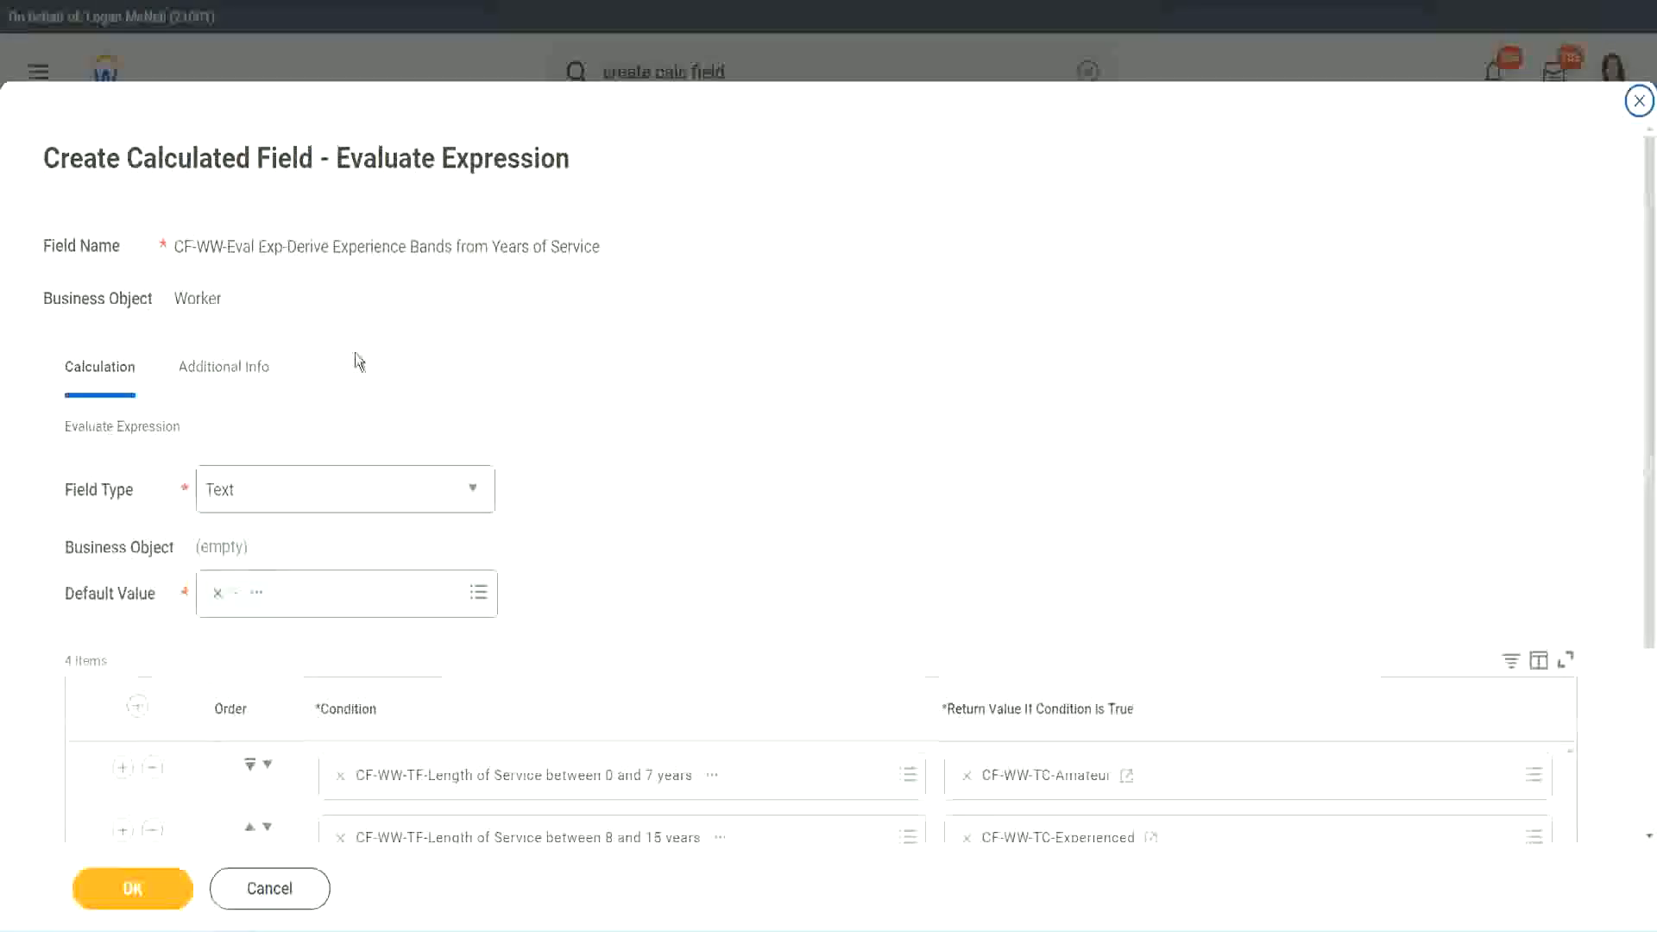
# Step: Start a calculated field for the third row's return value with the copied name CF-WW-TC-Amateur and check the band names in Notepad++
pyautogui.scroll(-3, 765, 449)
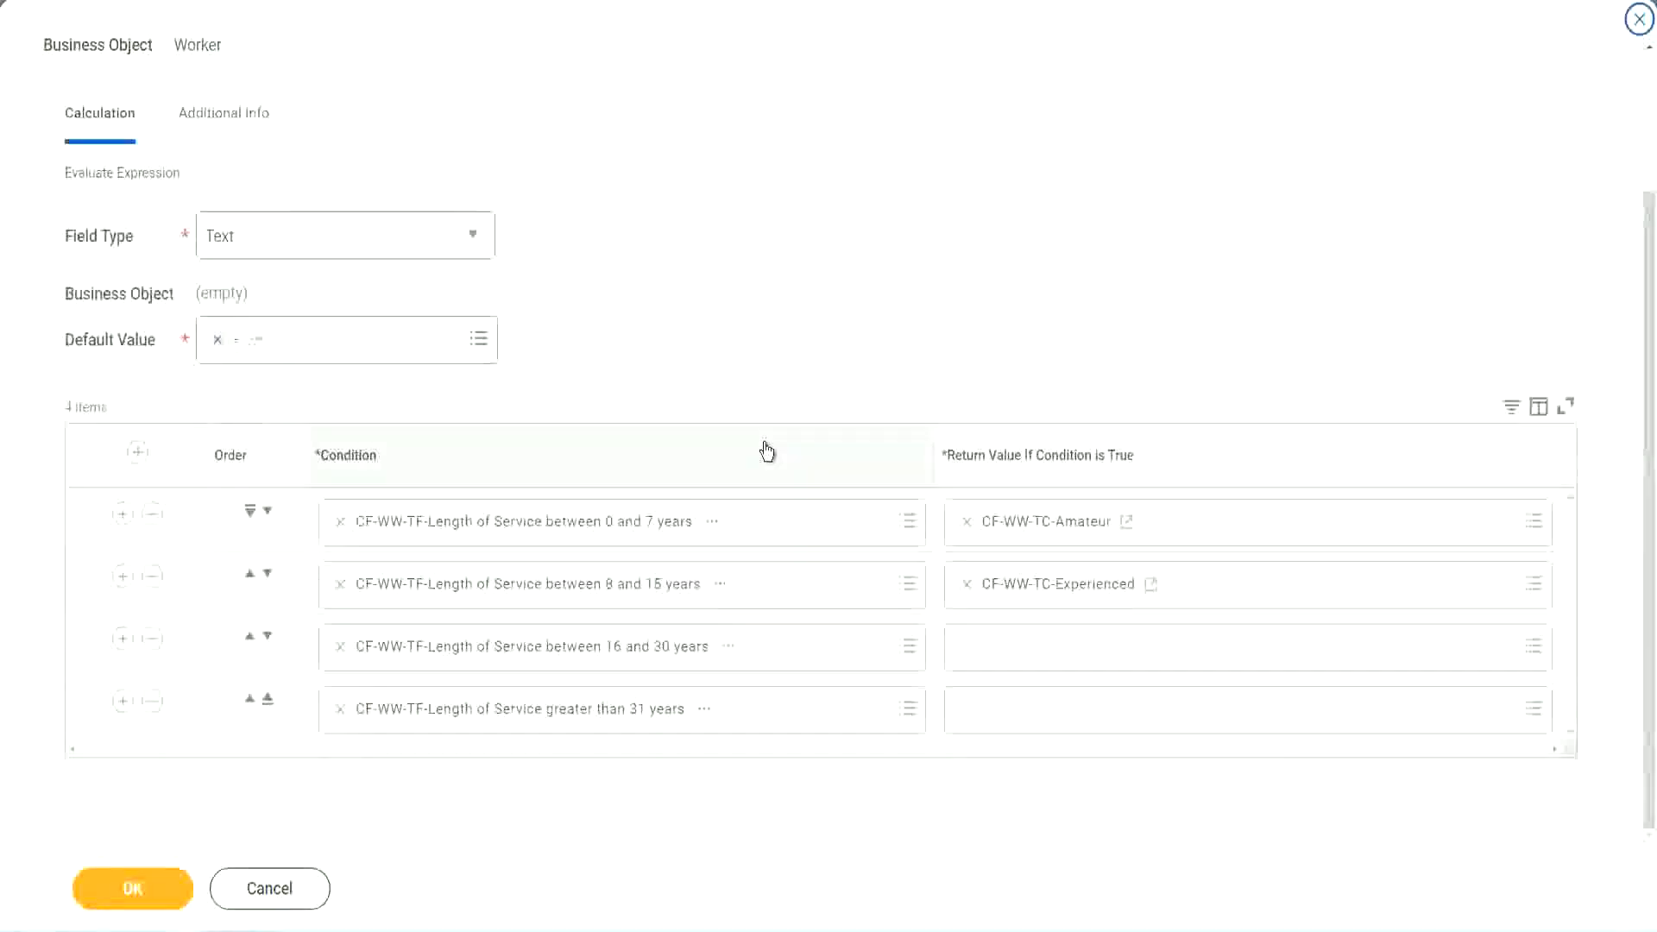
pyautogui.click(1033, 656)
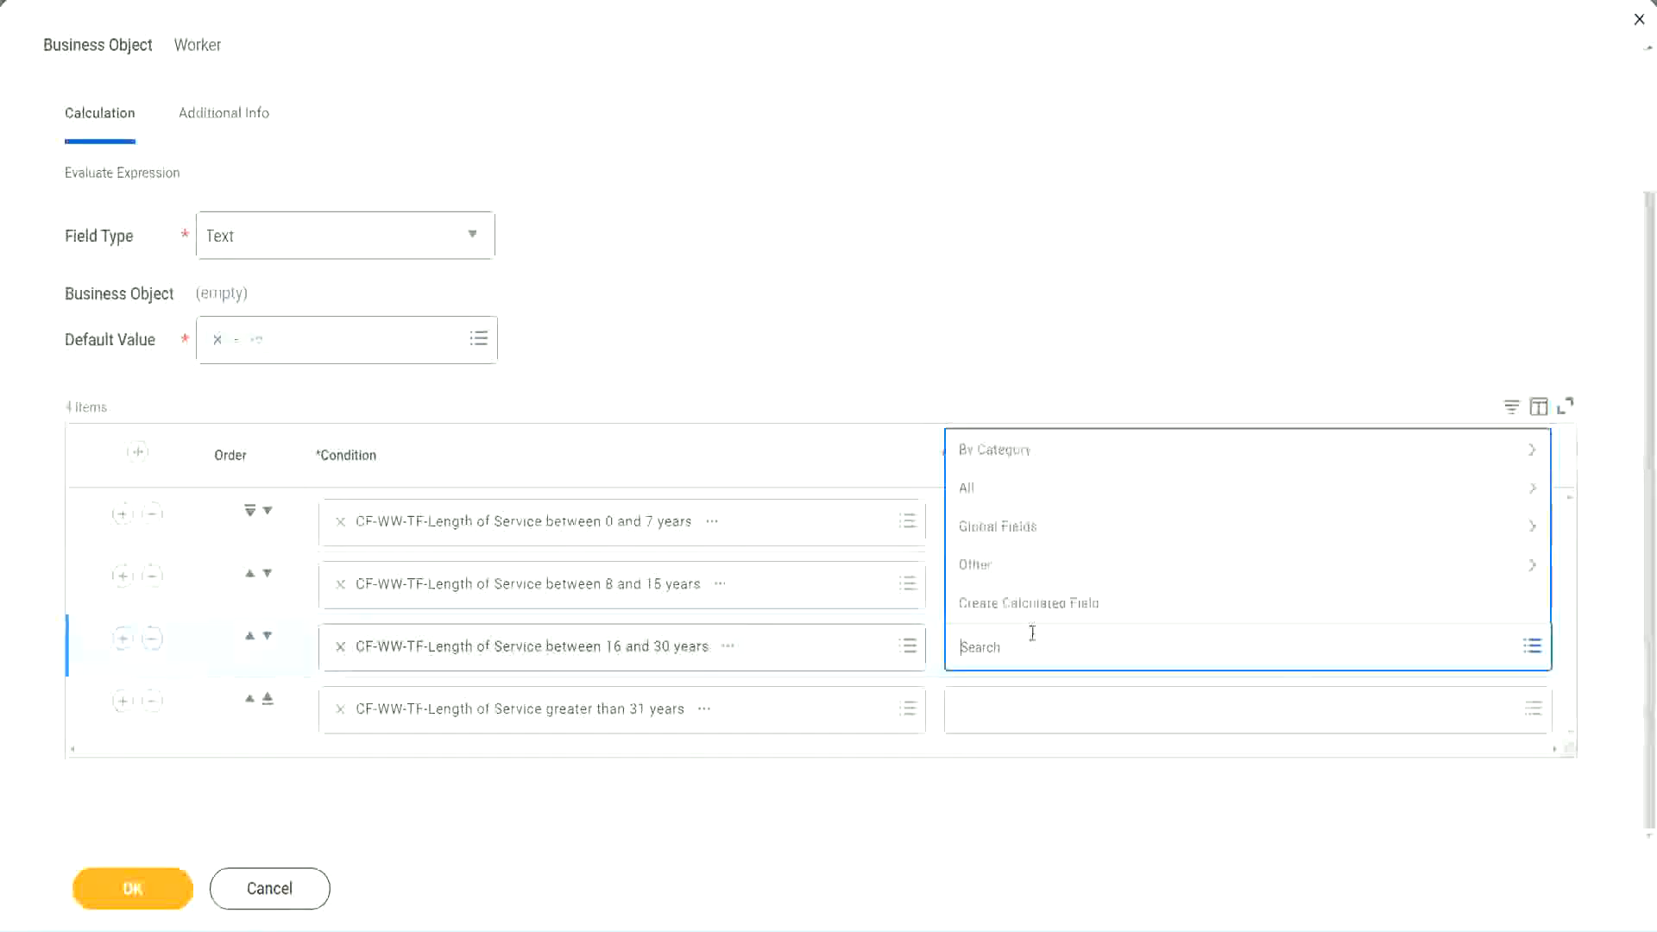
pyautogui.click(1039, 602)
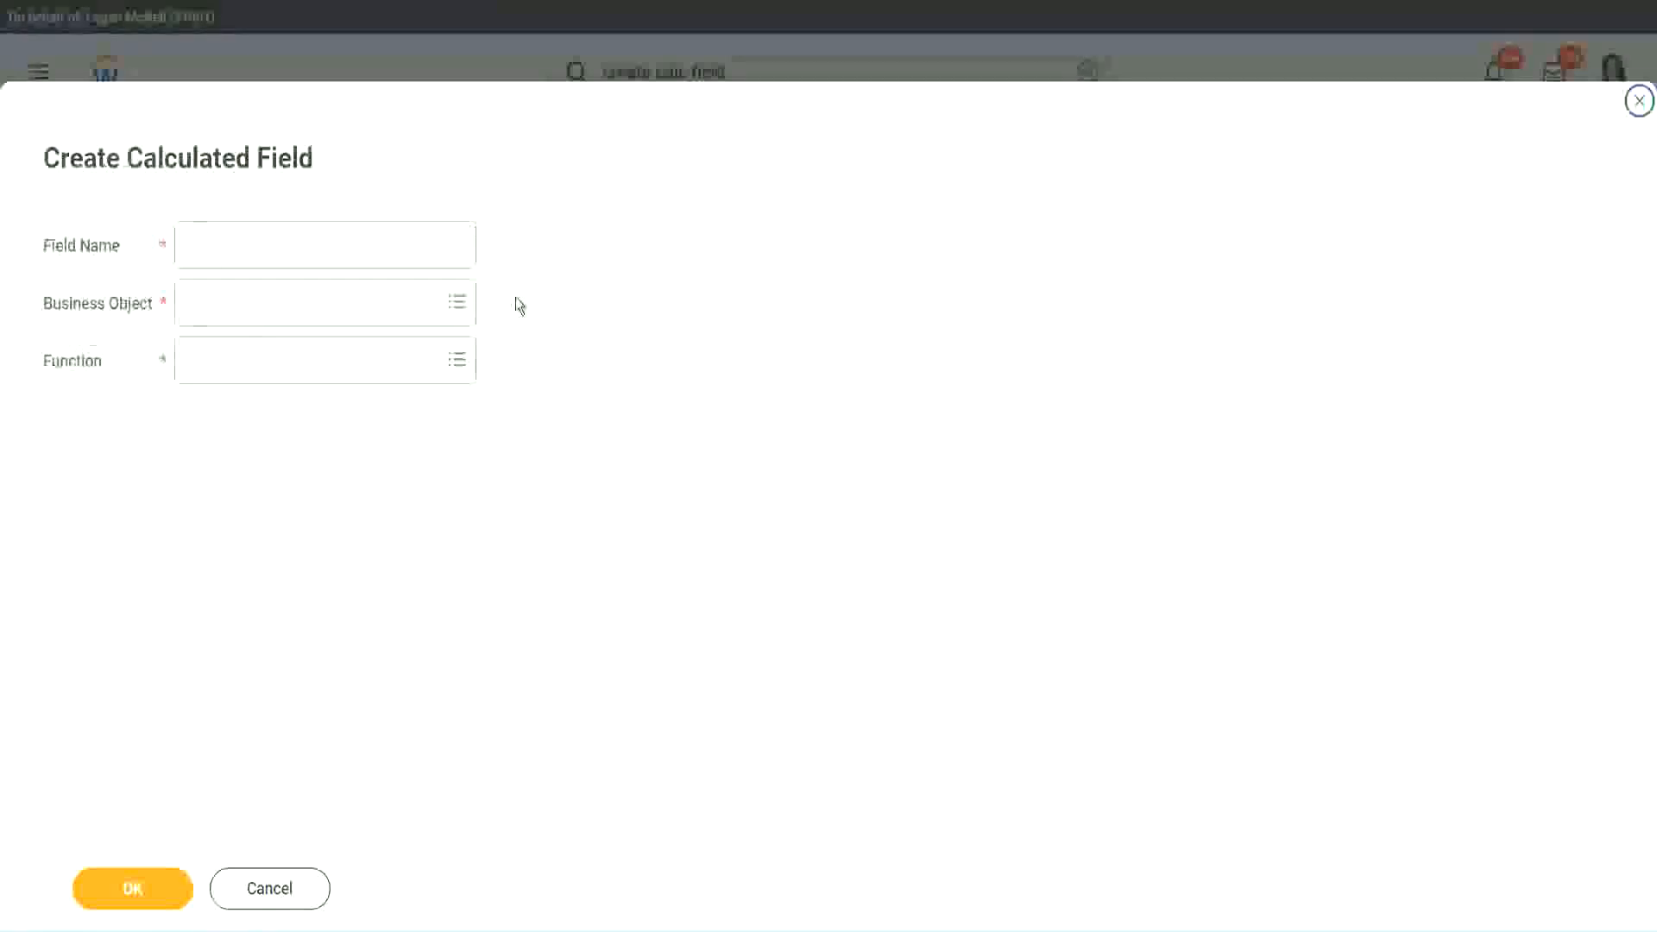
pyautogui.click(351, 244)
pyautogui.write('CF-WW-TC-Amateur')
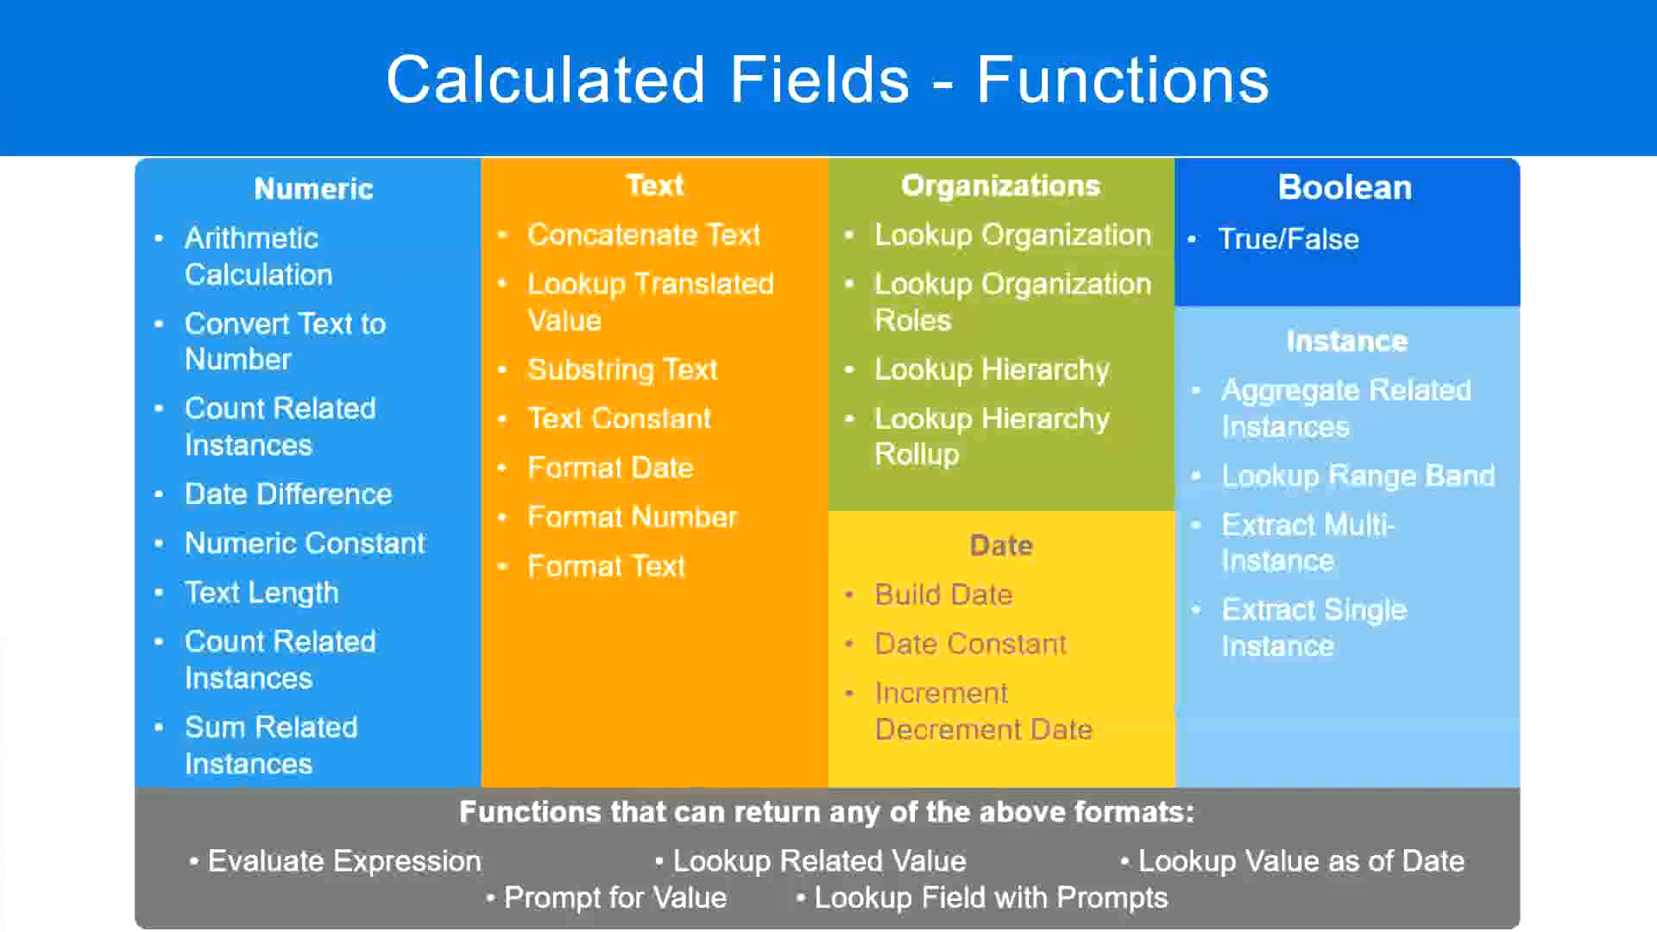
pyautogui.hotkey('alt', 'Tab')
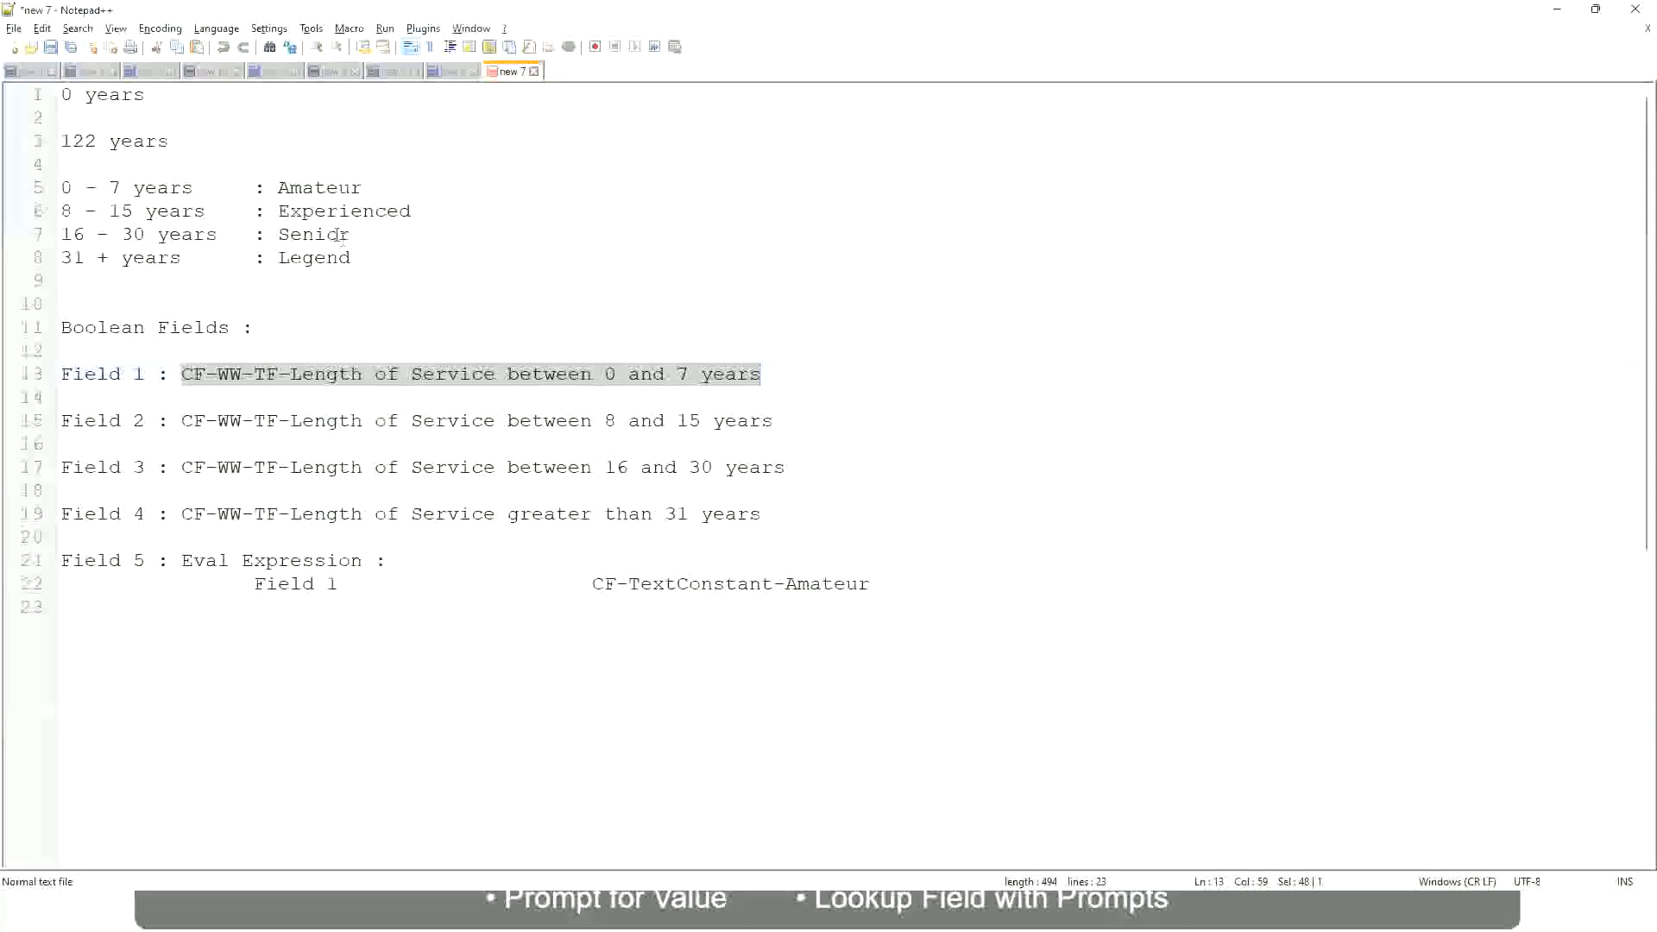
pyautogui.hotkey('alt', 'Tab')
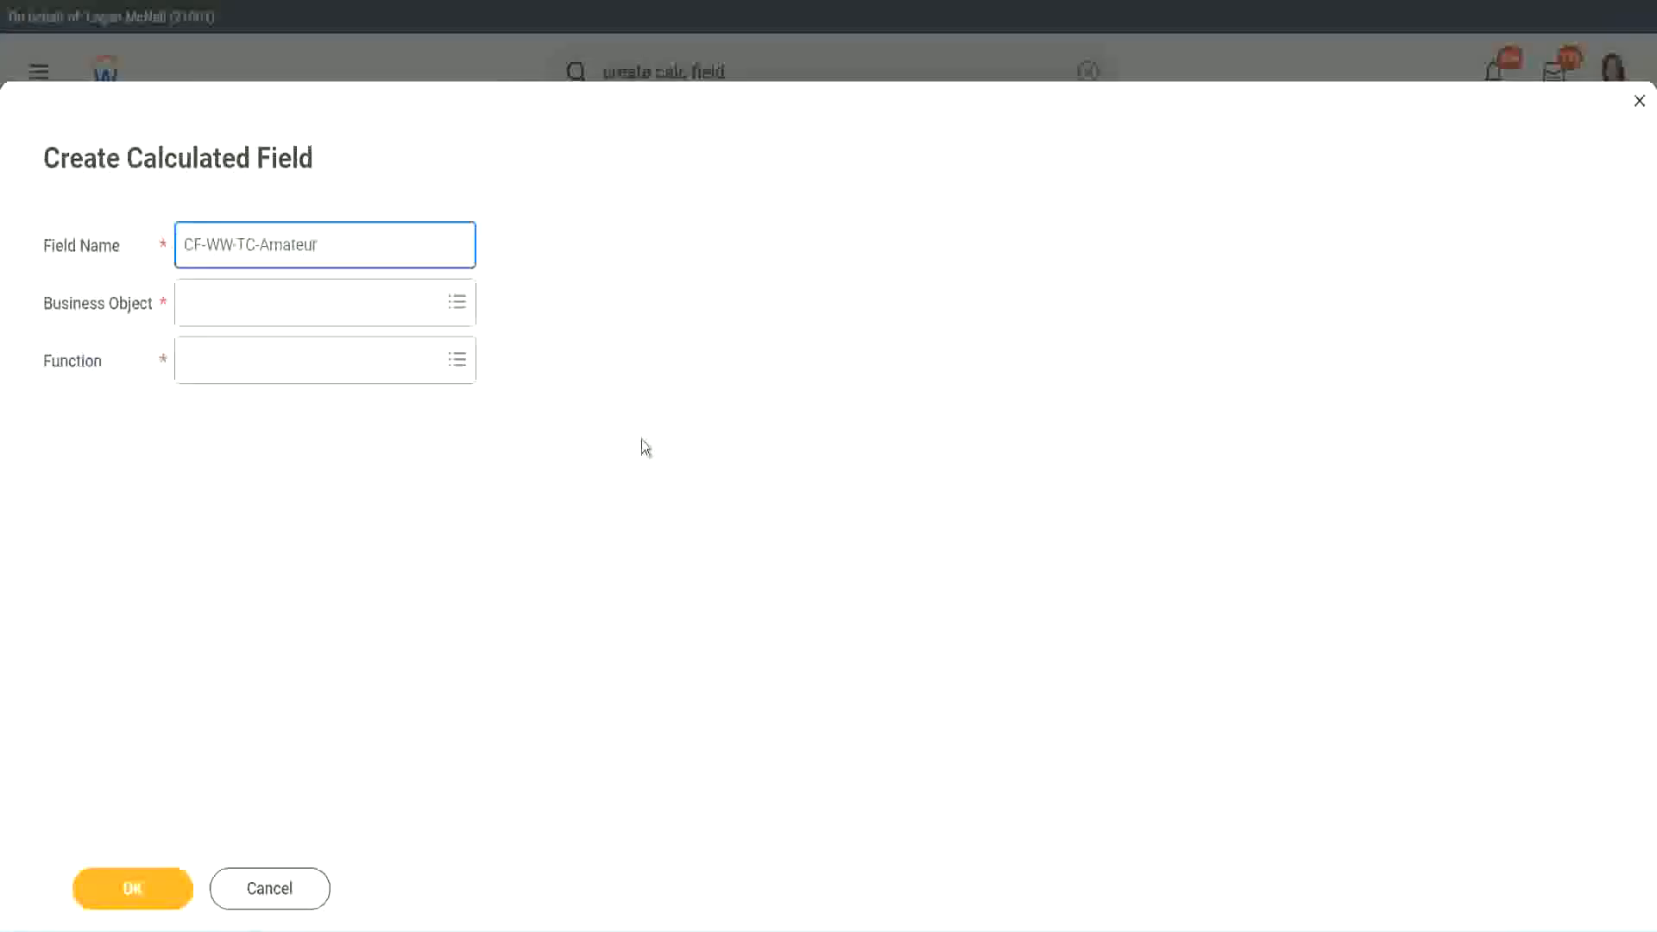
# Step: Rename the new field CF-WW-TC-Senior and create it with business object Global and function Text Constant
pyautogui.click(190, 304)
pyautogui.write('global')
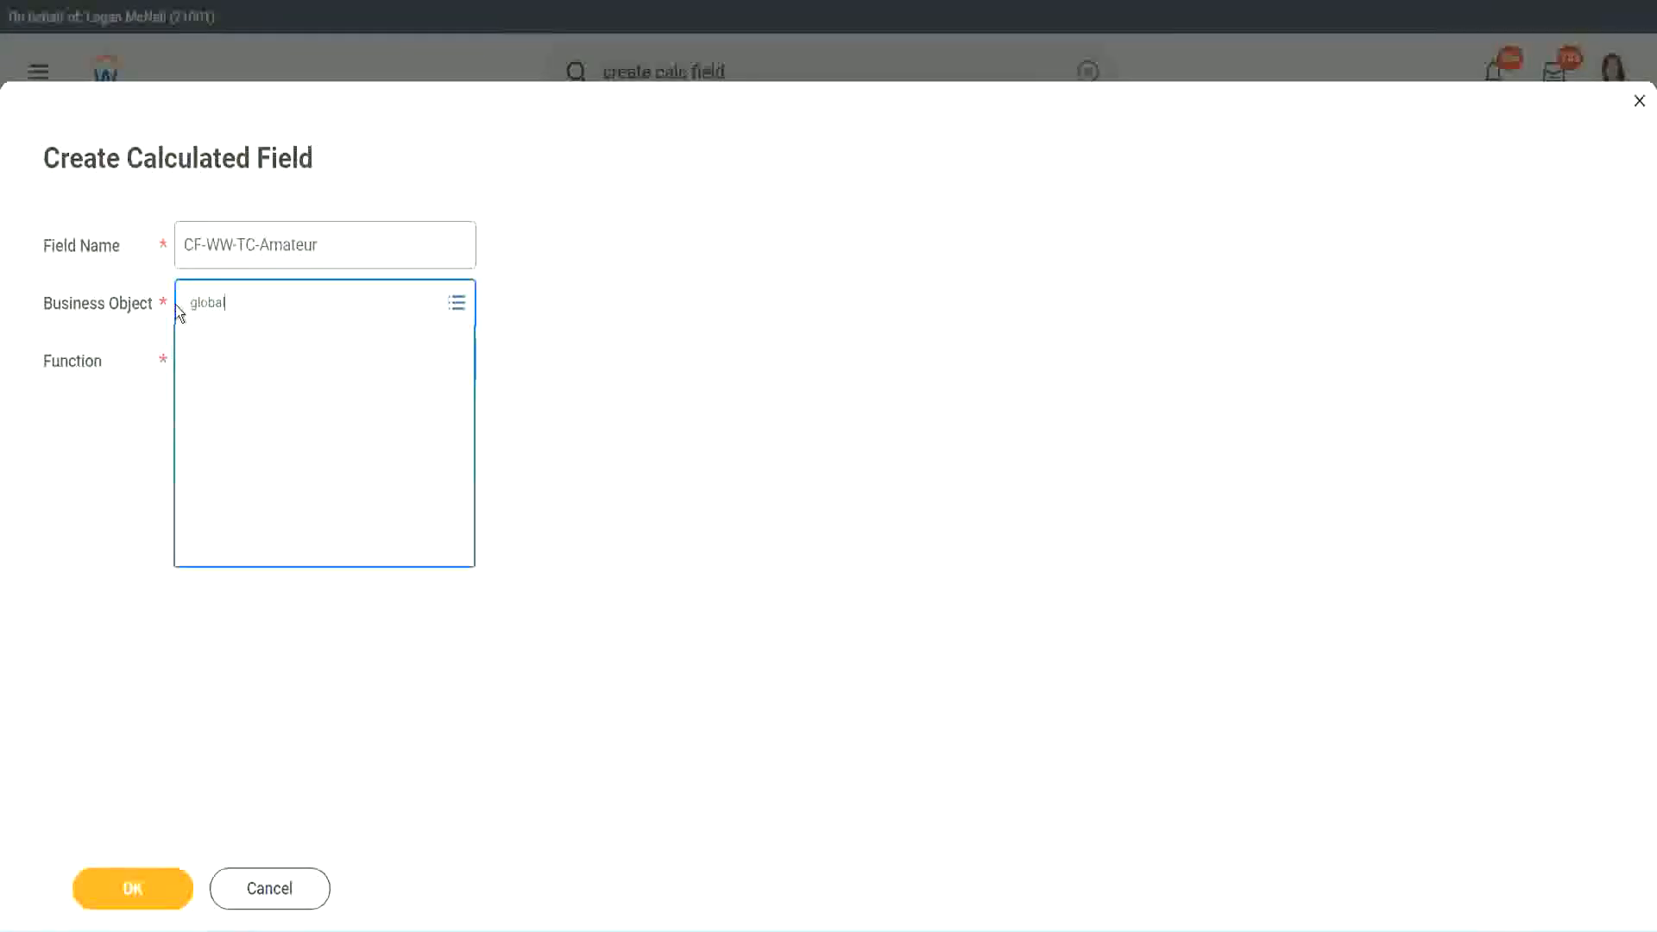
pyautogui.press('Return')
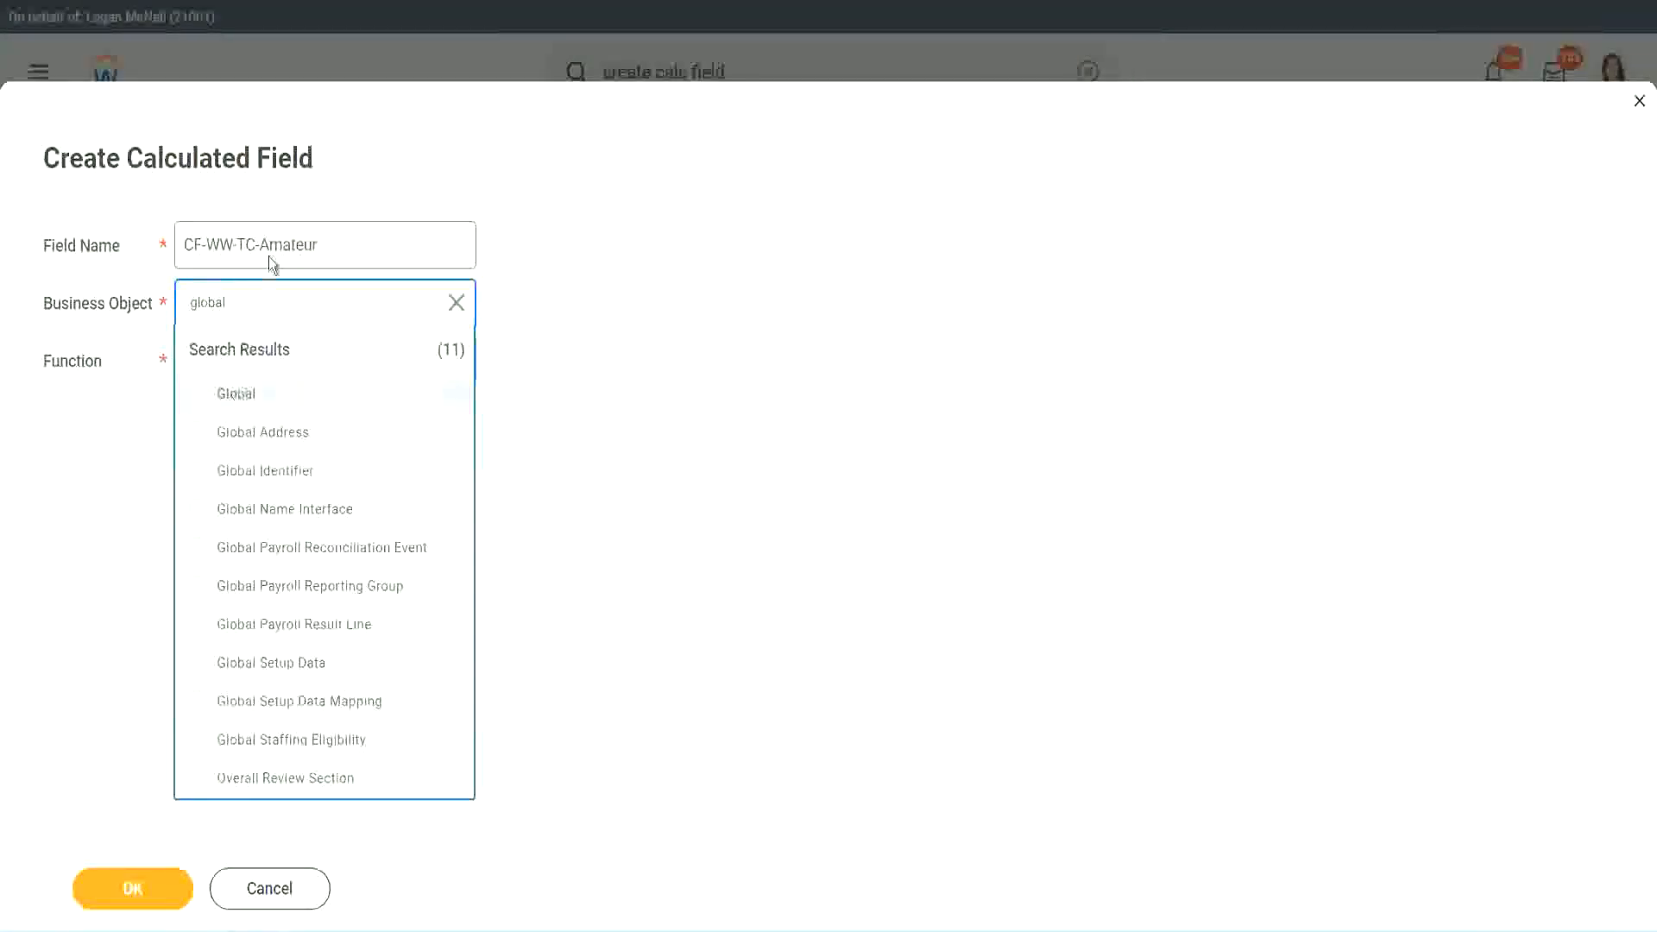
pyautogui.click(272, 250)
pyautogui.doubleClick(281, 245)
pyautogui.write('S')
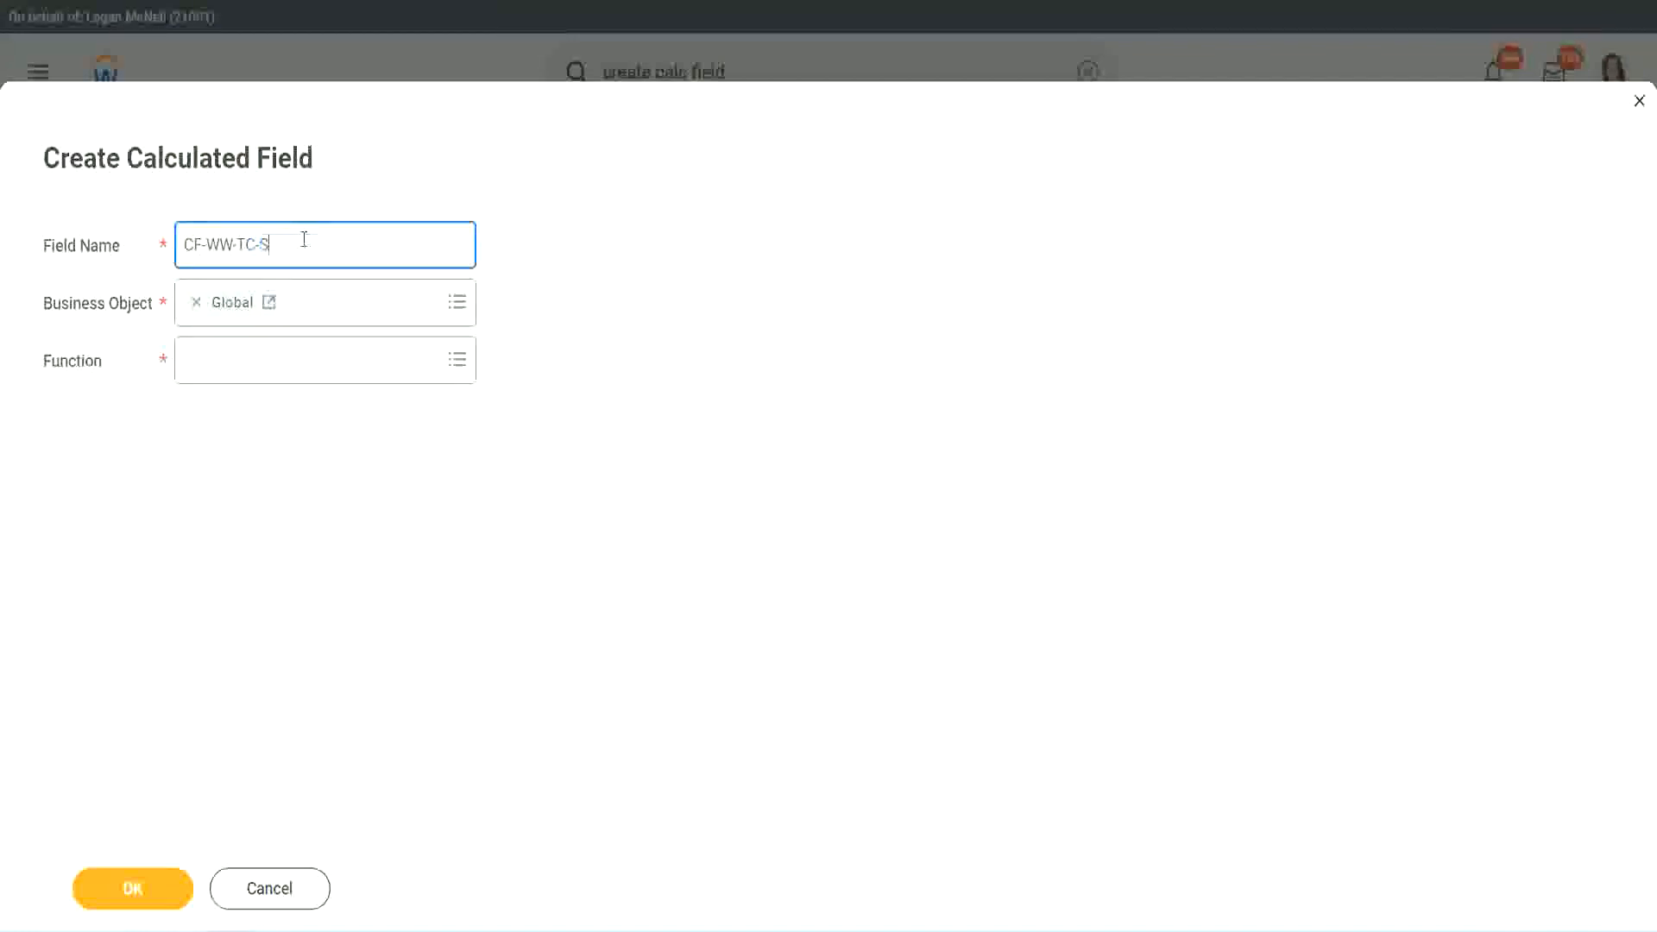
pyautogui.write('enior')
pyautogui.click(265, 375)
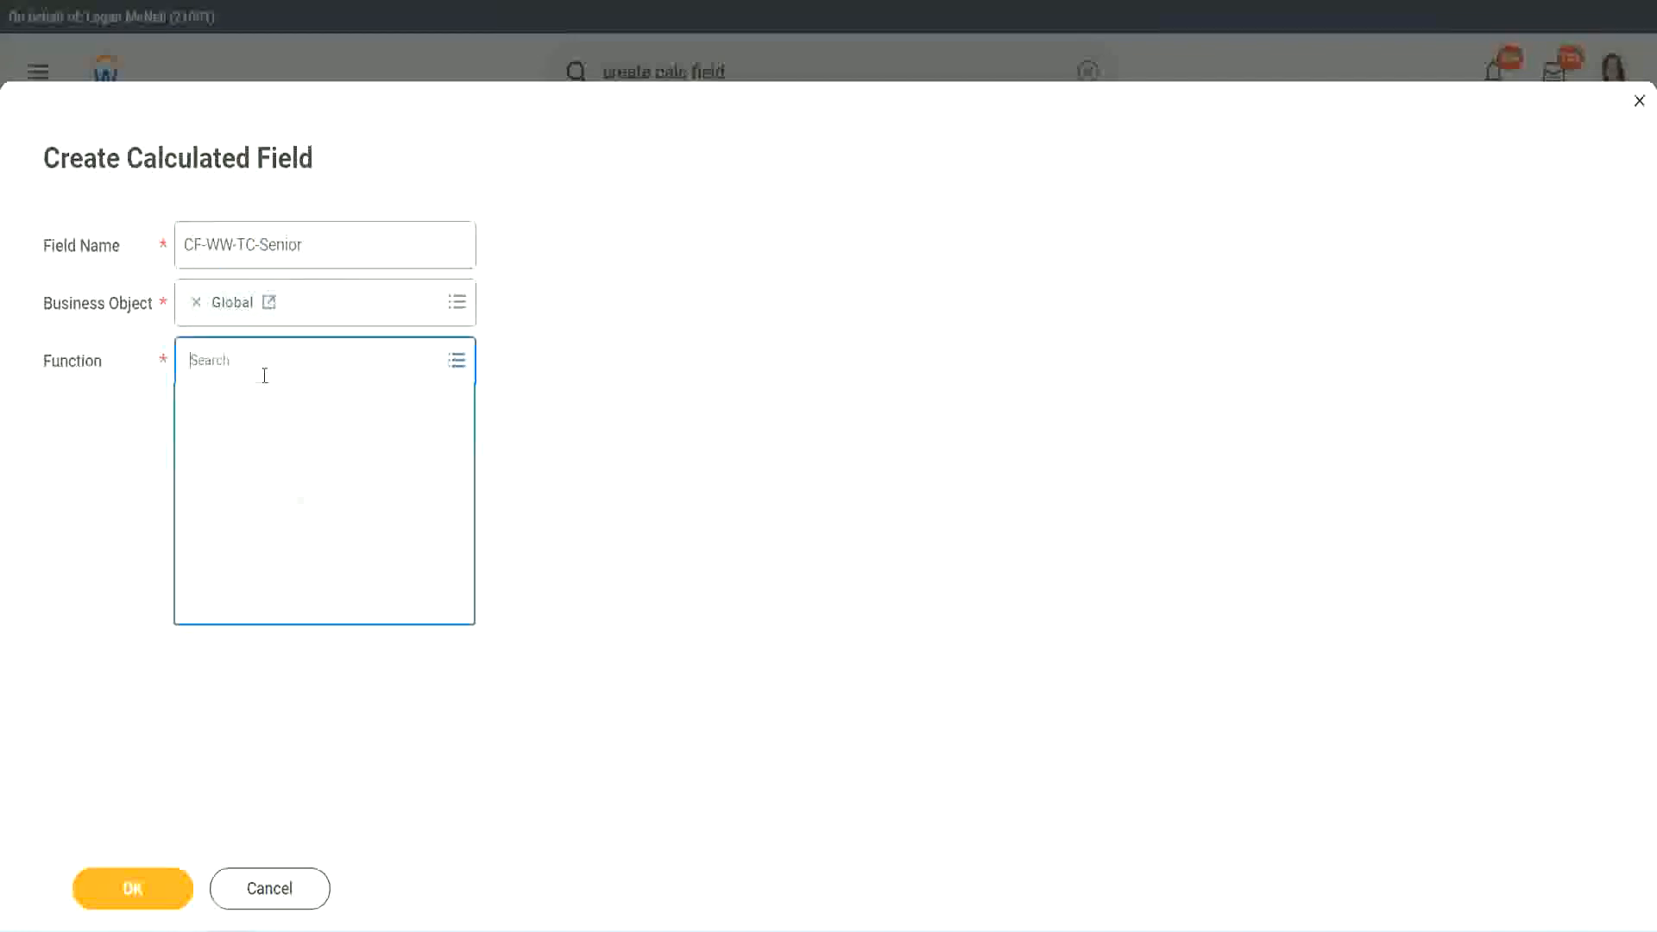
pyautogui.write('tc')
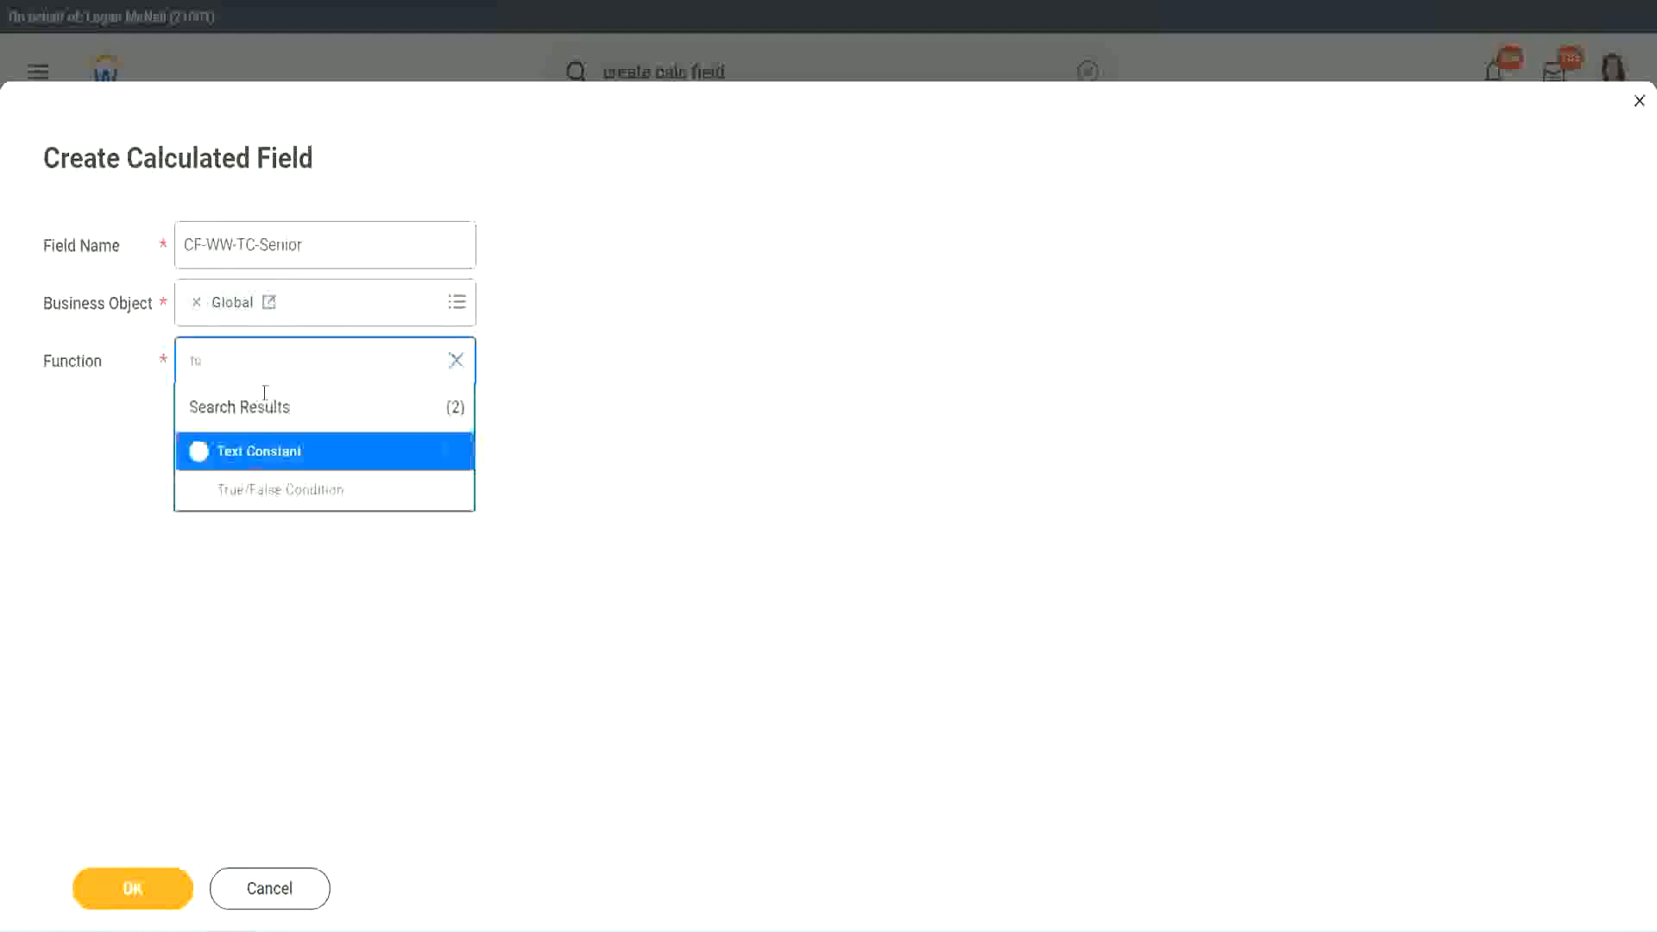
pyautogui.click(255, 450)
pyautogui.click(147, 899)
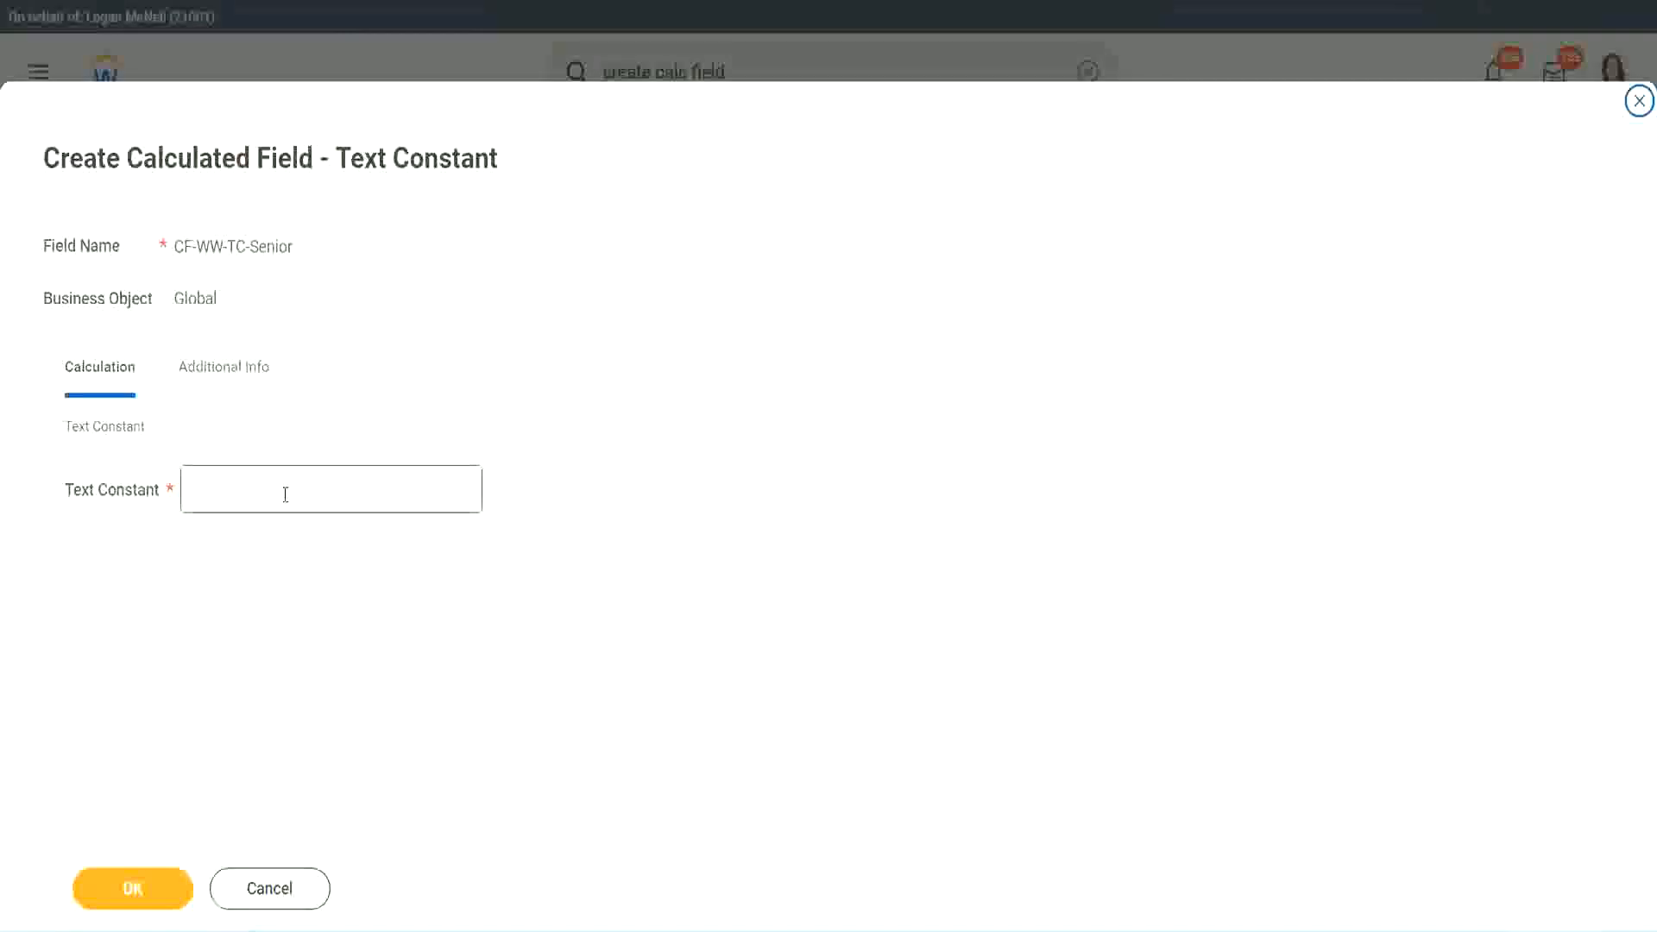
# Step: Set the text constant to Senior and save the calculated field as the third row's return value
pyautogui.click(280, 484)
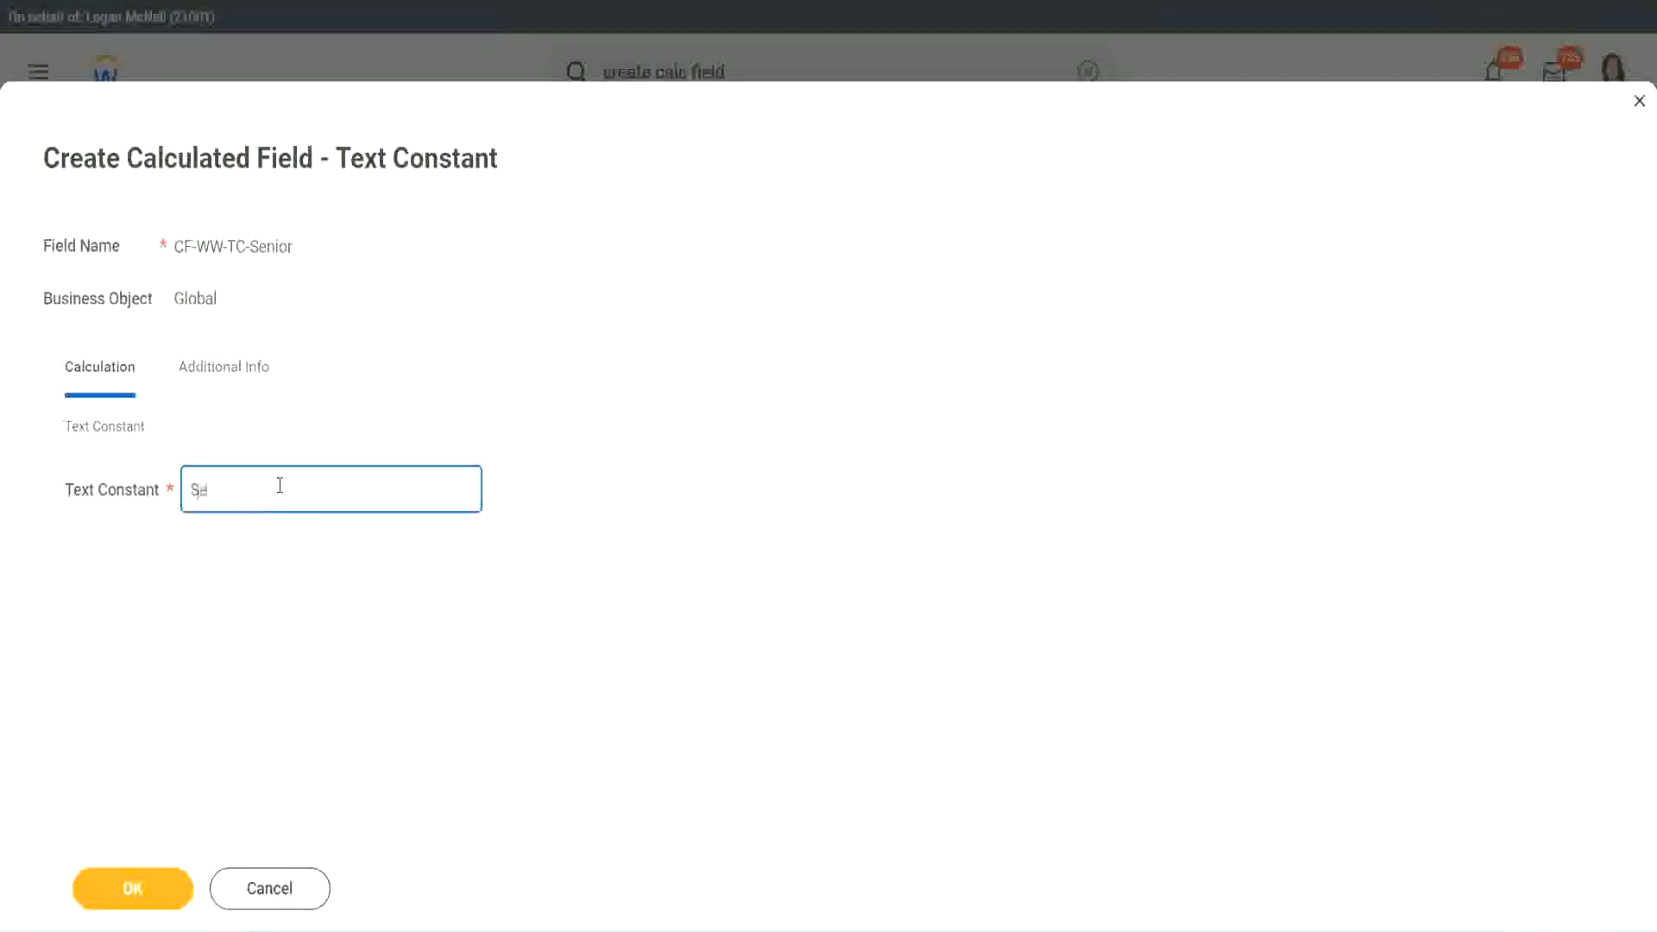
pyautogui.click(164, 874)
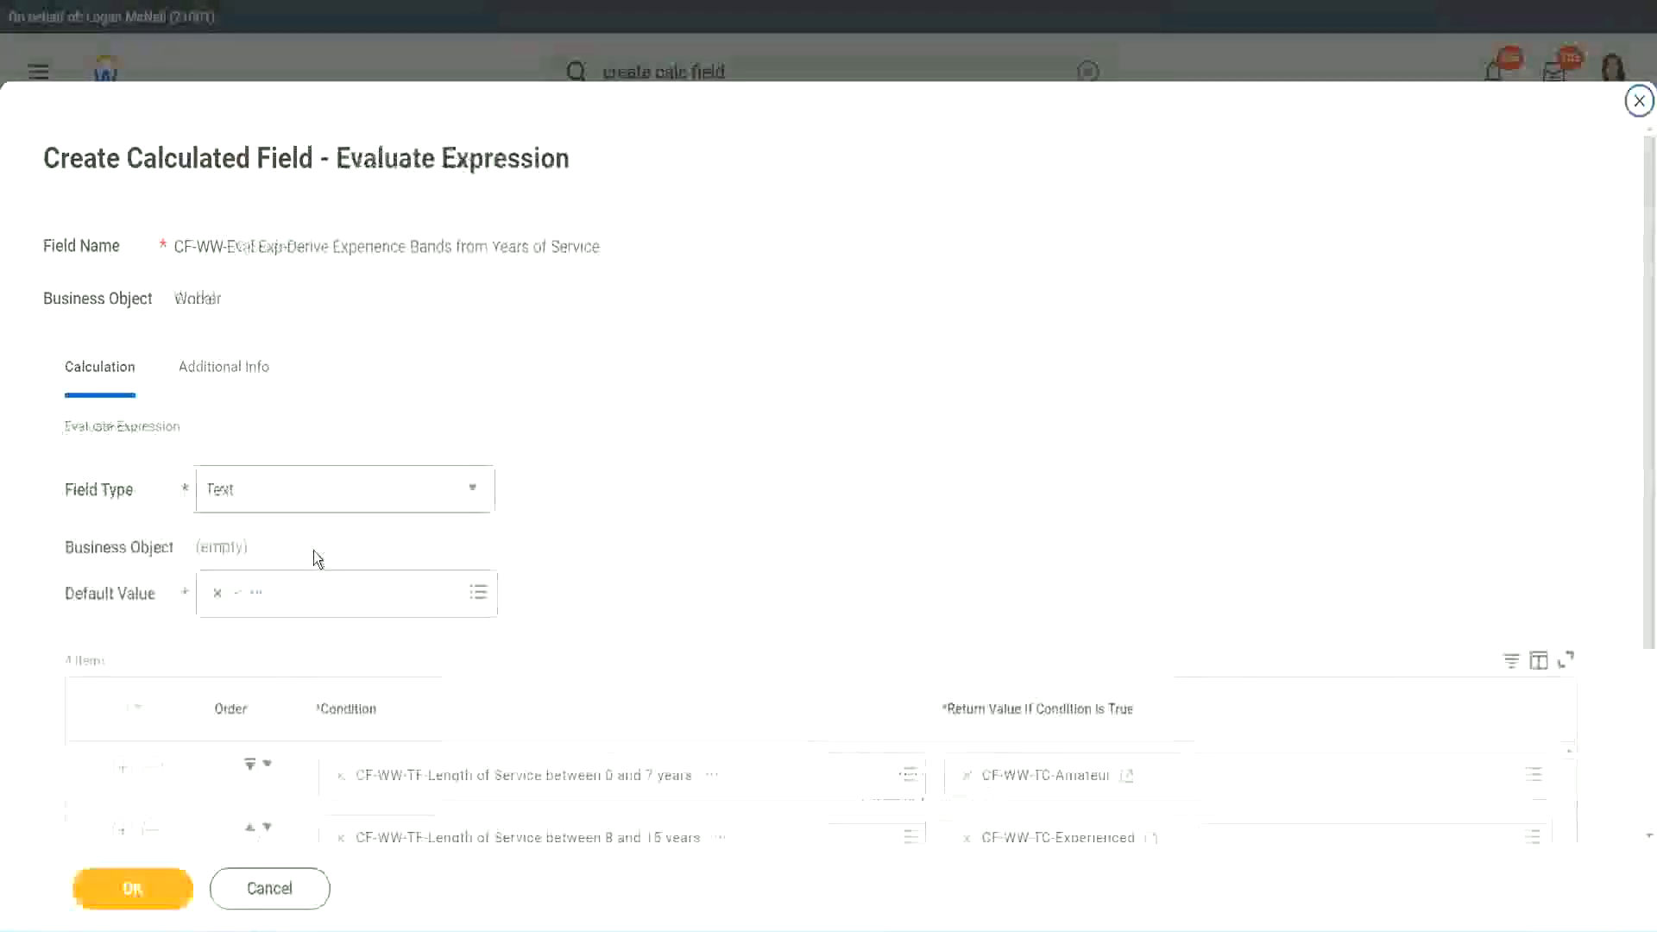
# Step: Copy the name CF-WW-TC-Senior from the third row and start a calculated field for the fourth row's return value
pyautogui.scroll(-2, 1198, 620)
pyautogui.scroll(-1, 1198, 619)
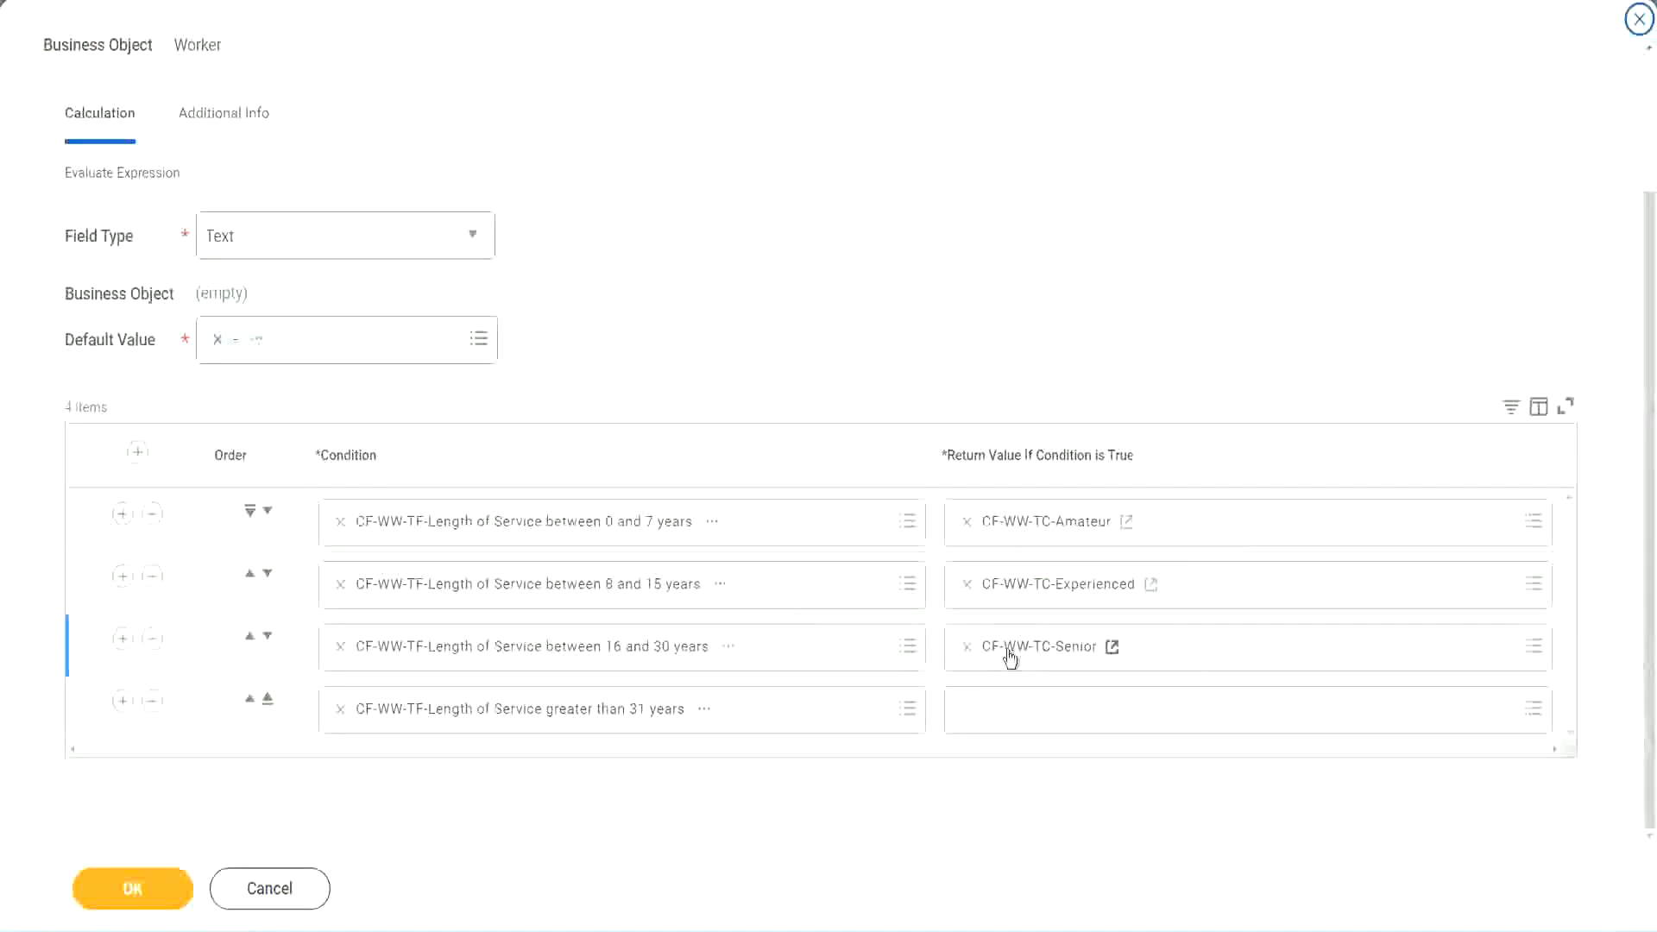
pyautogui.rightClick(1007, 651)
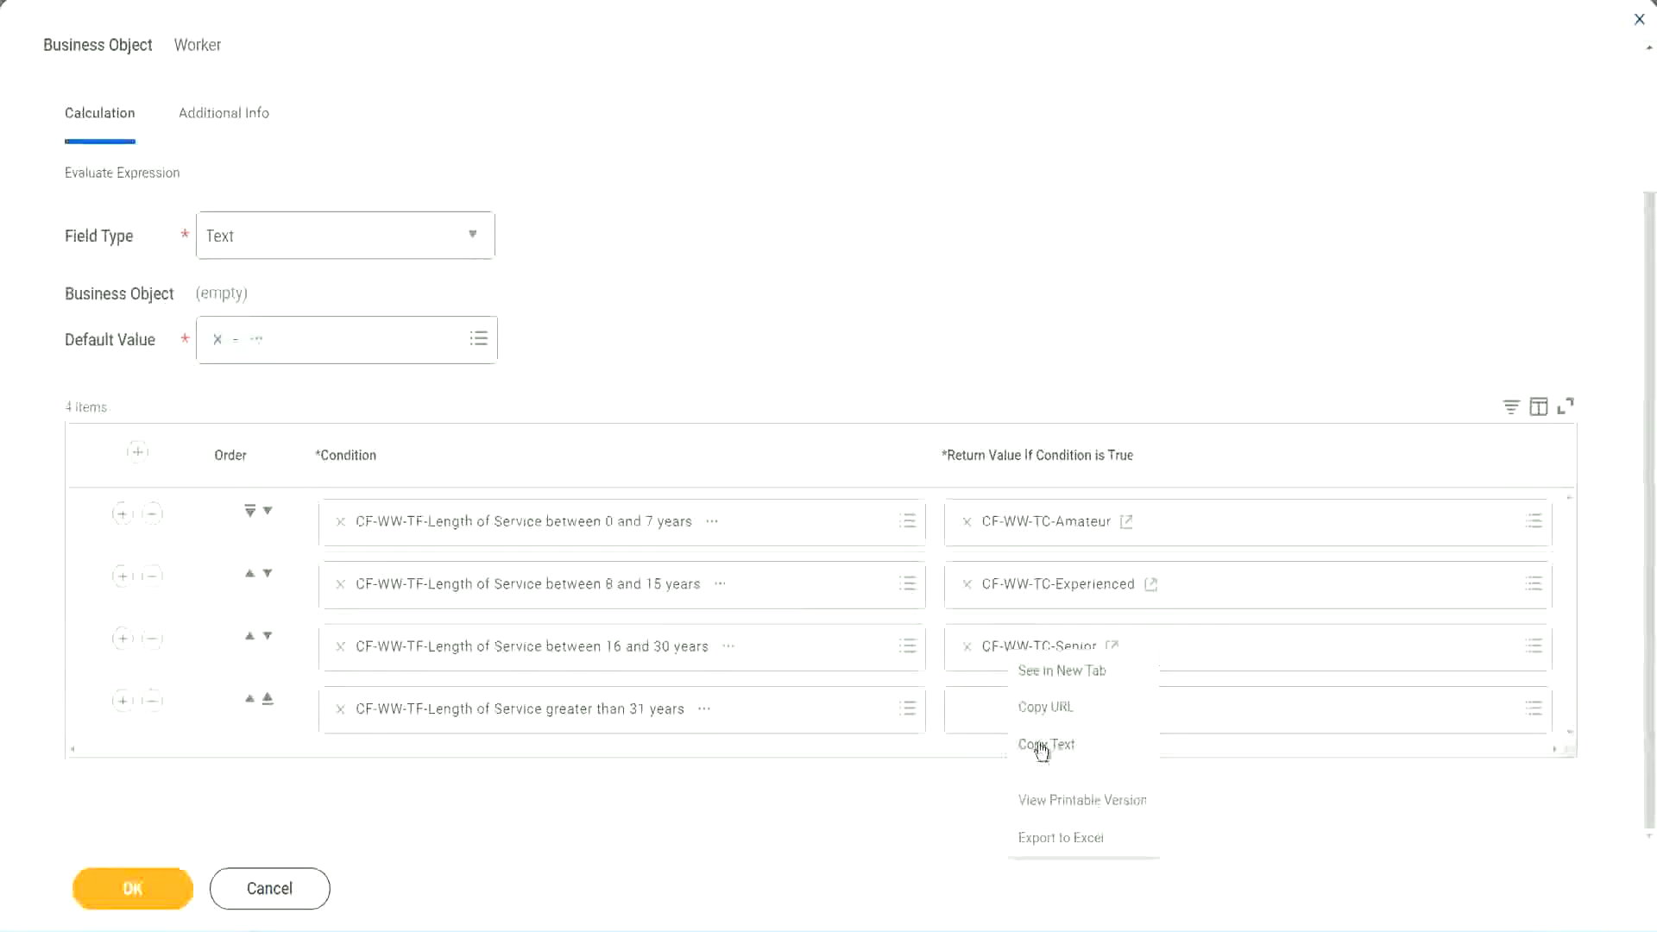
pyautogui.click(1047, 739)
pyautogui.click(1007, 711)
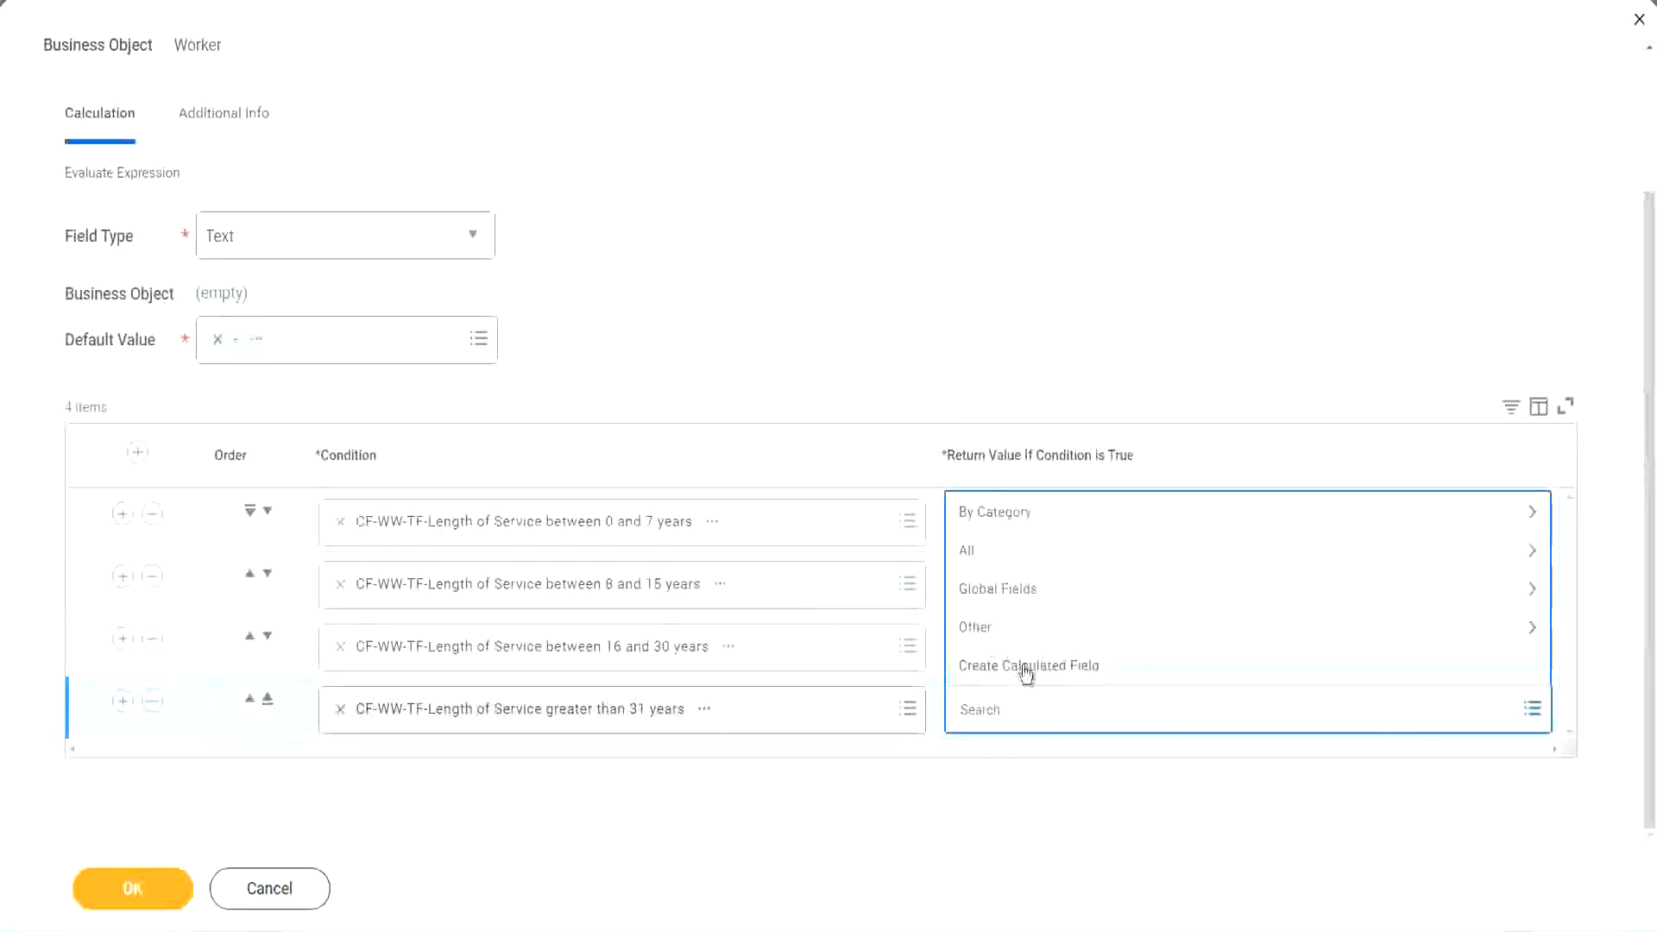
pyautogui.click(1027, 673)
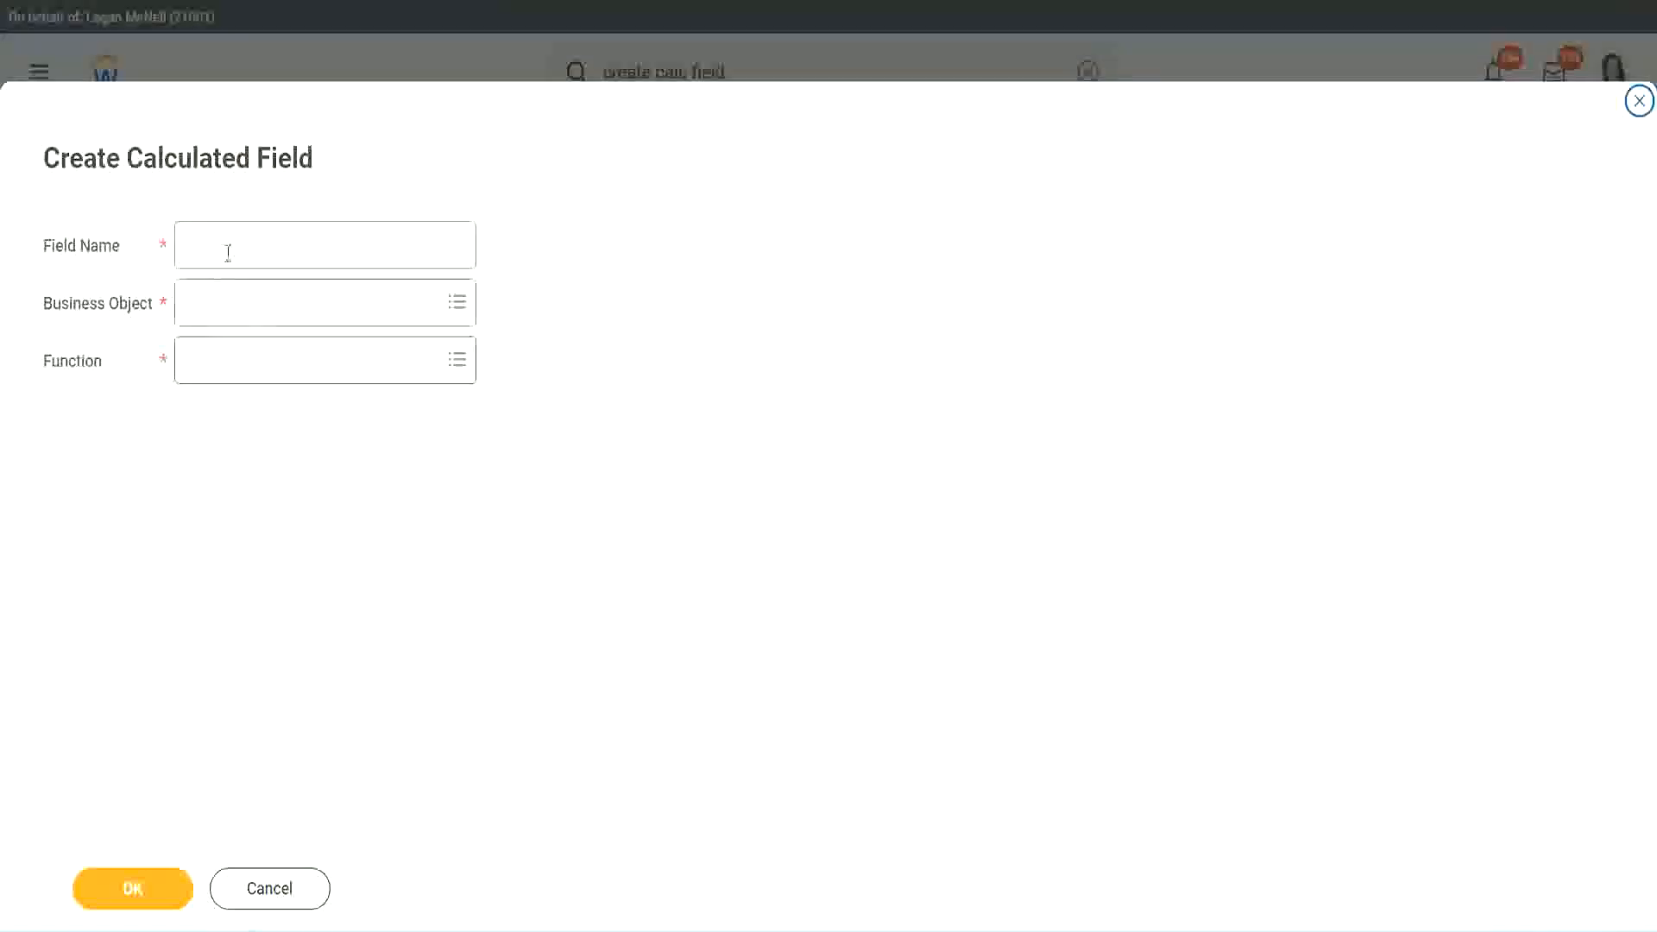
# Step: Name the new calculated field CF-WW-TC-Legend, based on the copied name
pyautogui.click(228, 252)
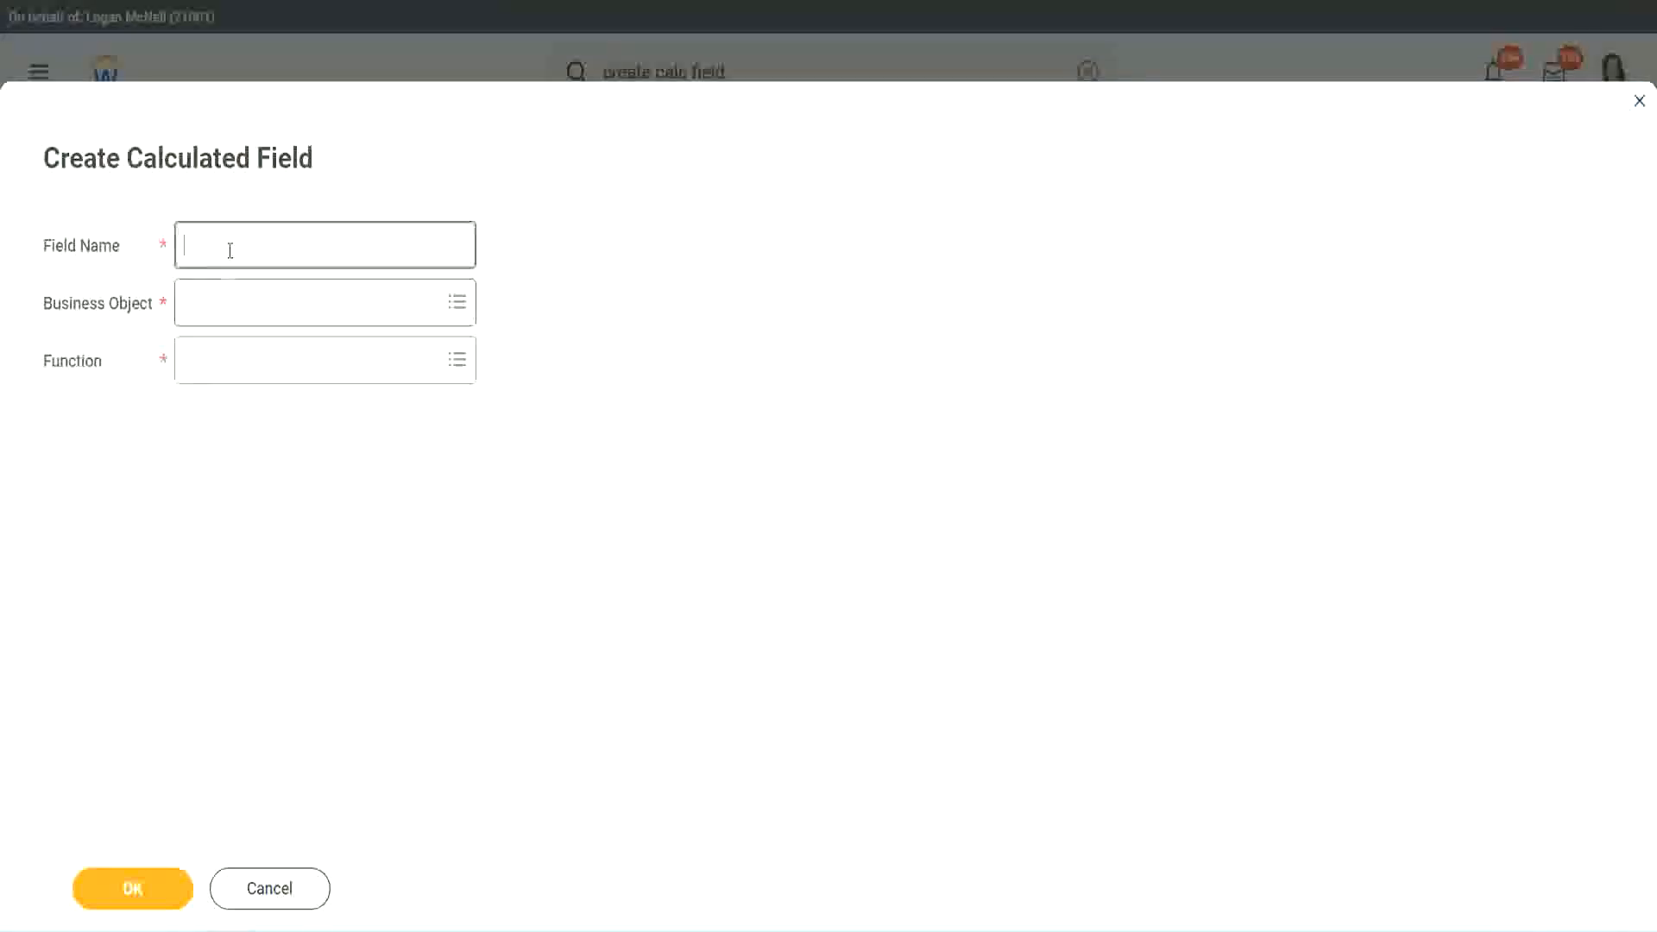
pyautogui.write('CF-WW-TC-Senior')
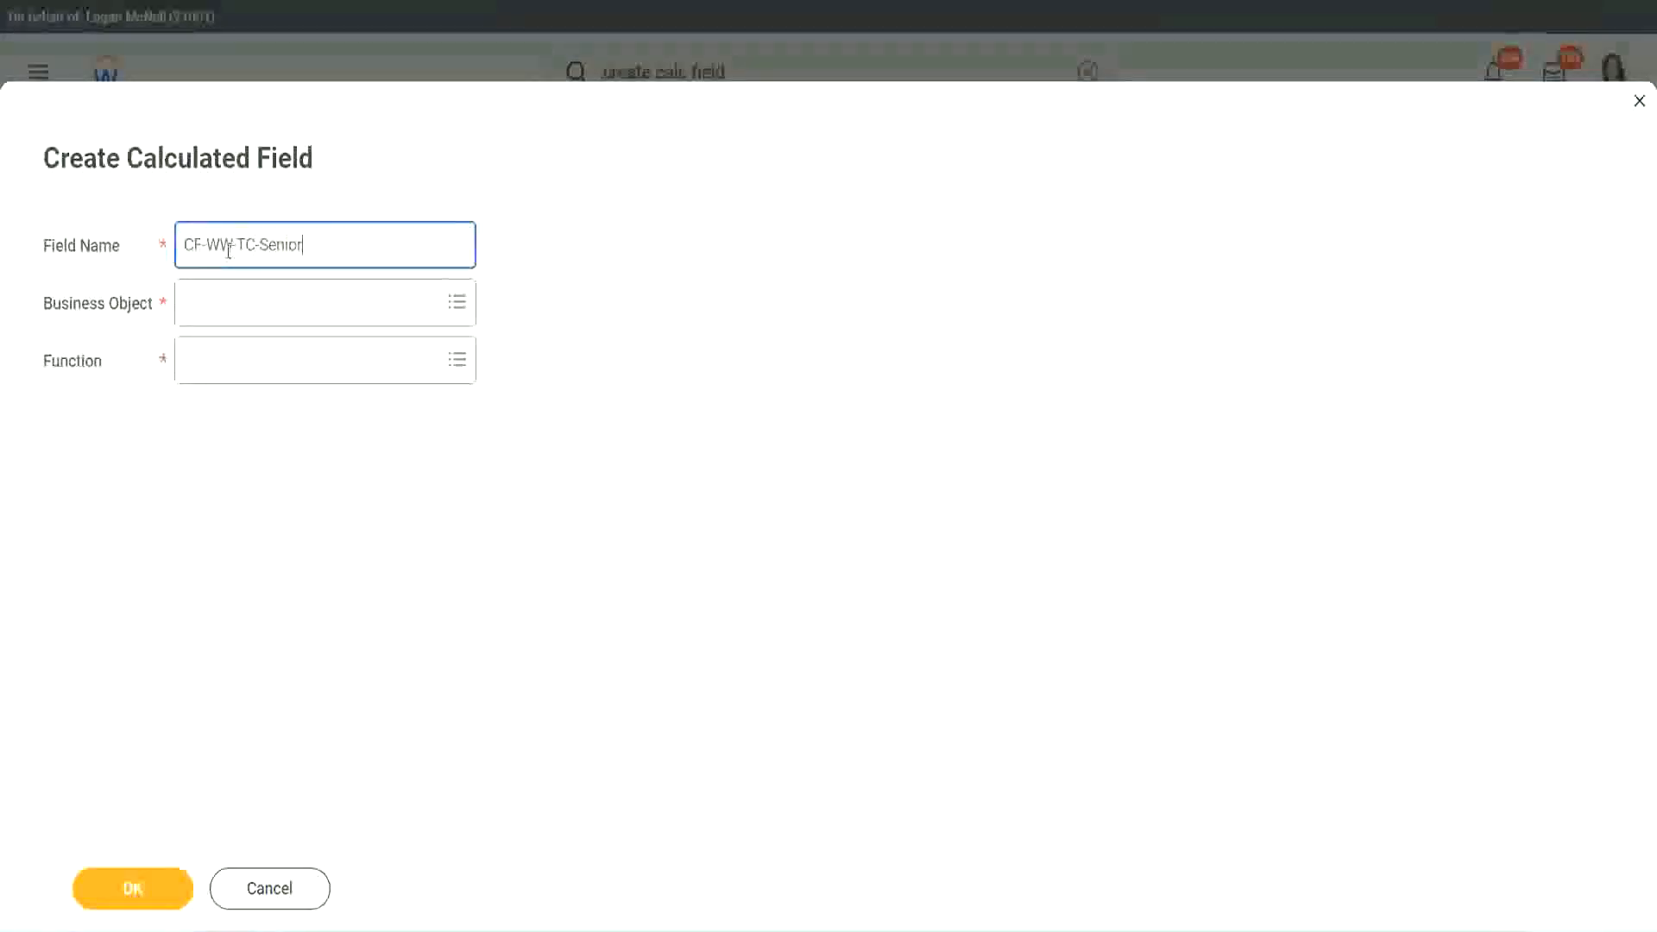
pyautogui.doubleClick(282, 244)
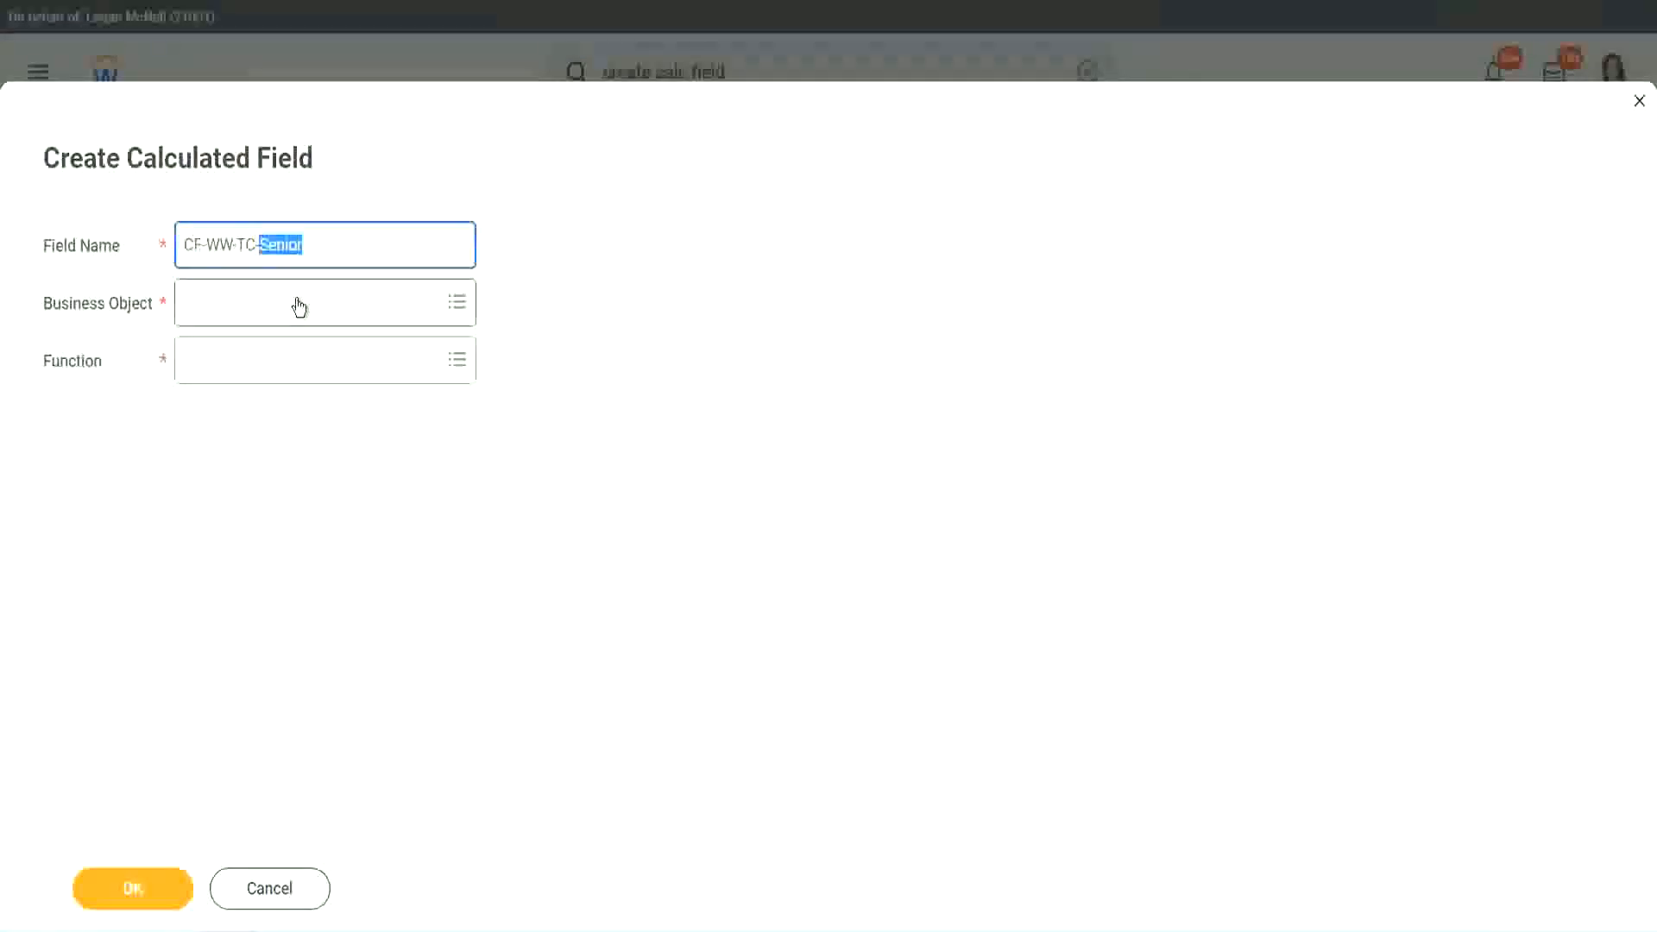
pyautogui.write('Legend')
# Step: Set the new field's business object to Global and function to Text Constant, and create it
pyautogui.click(233, 313)
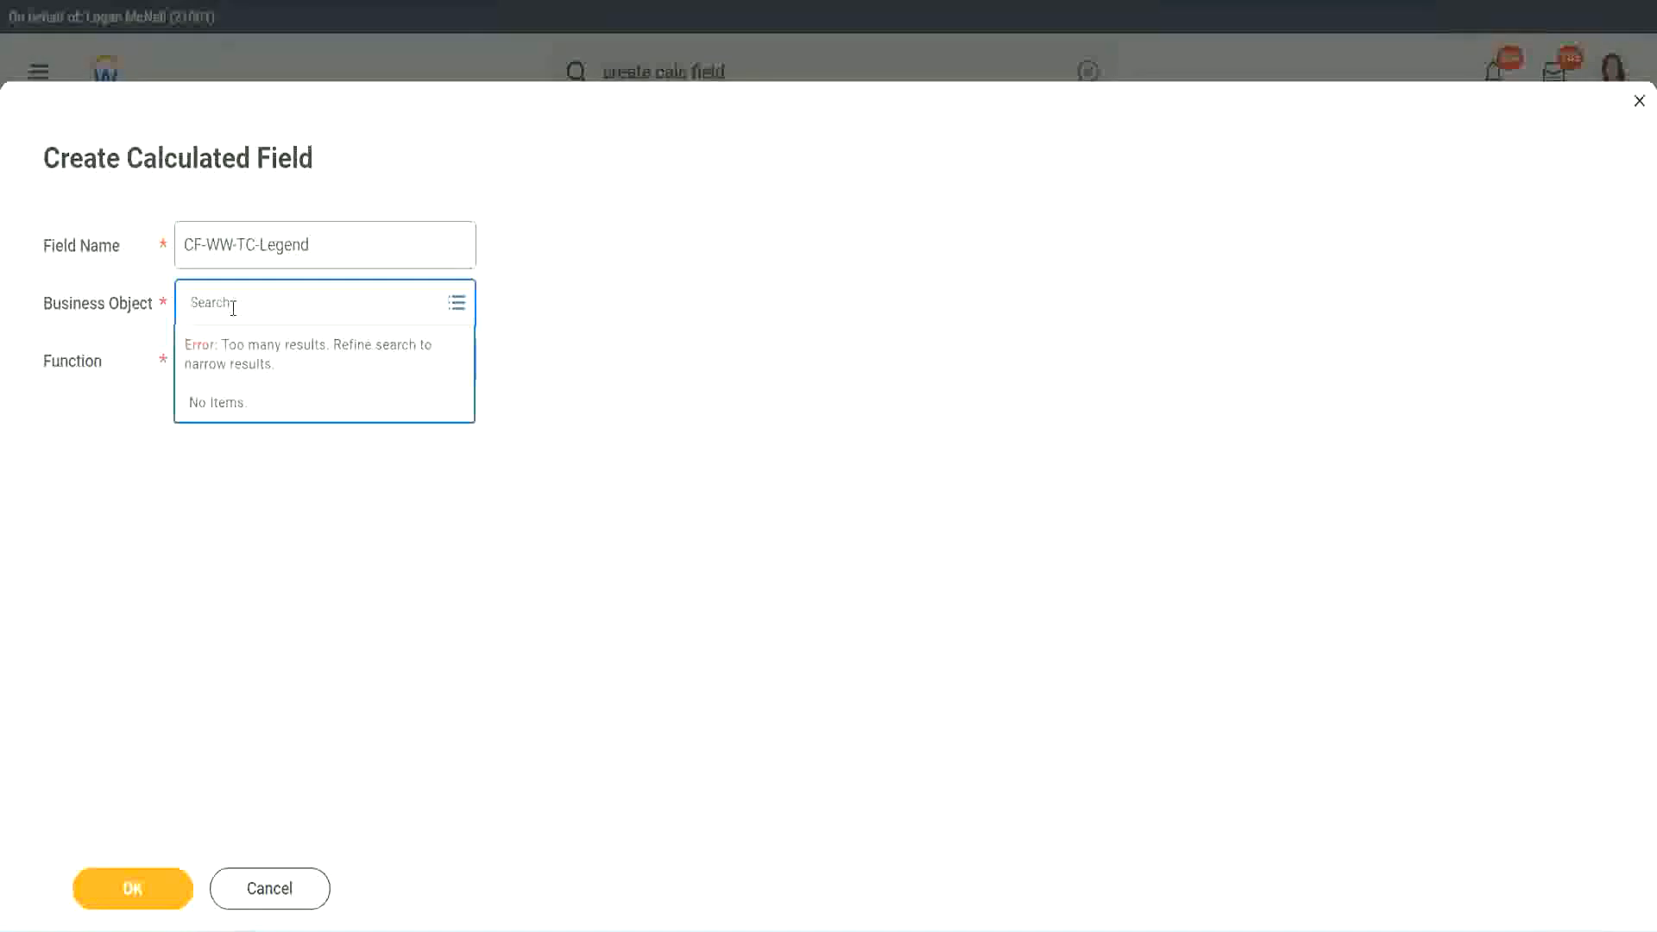
pyautogui.write('Global')
pyautogui.press('Return')
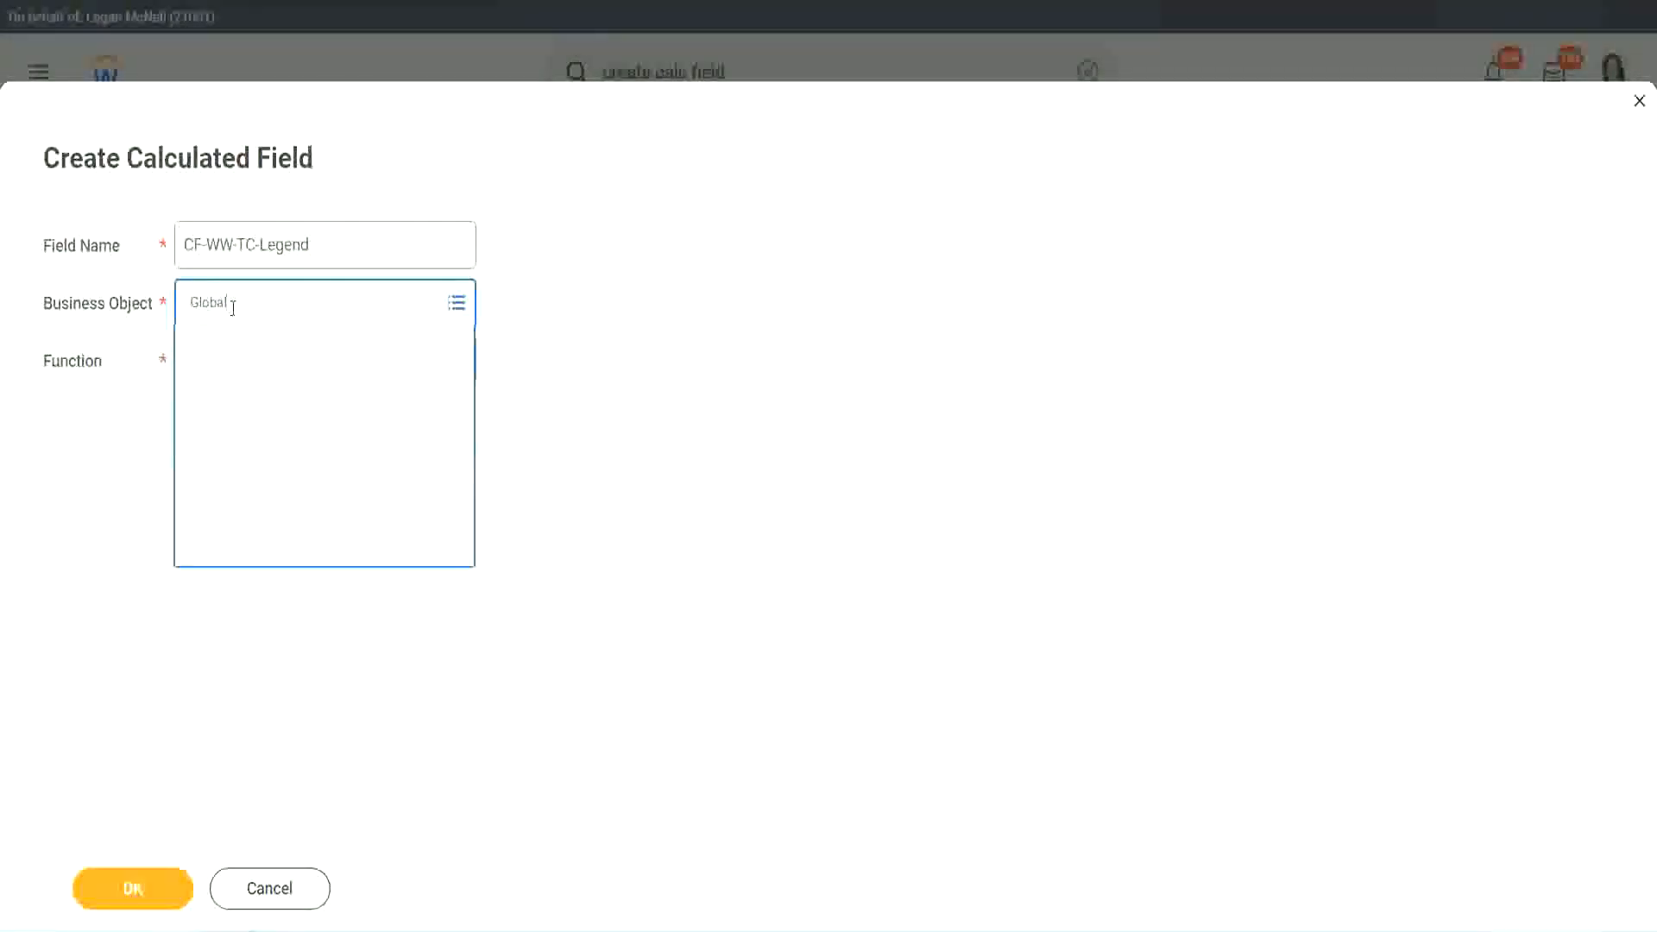
pyautogui.click(245, 395)
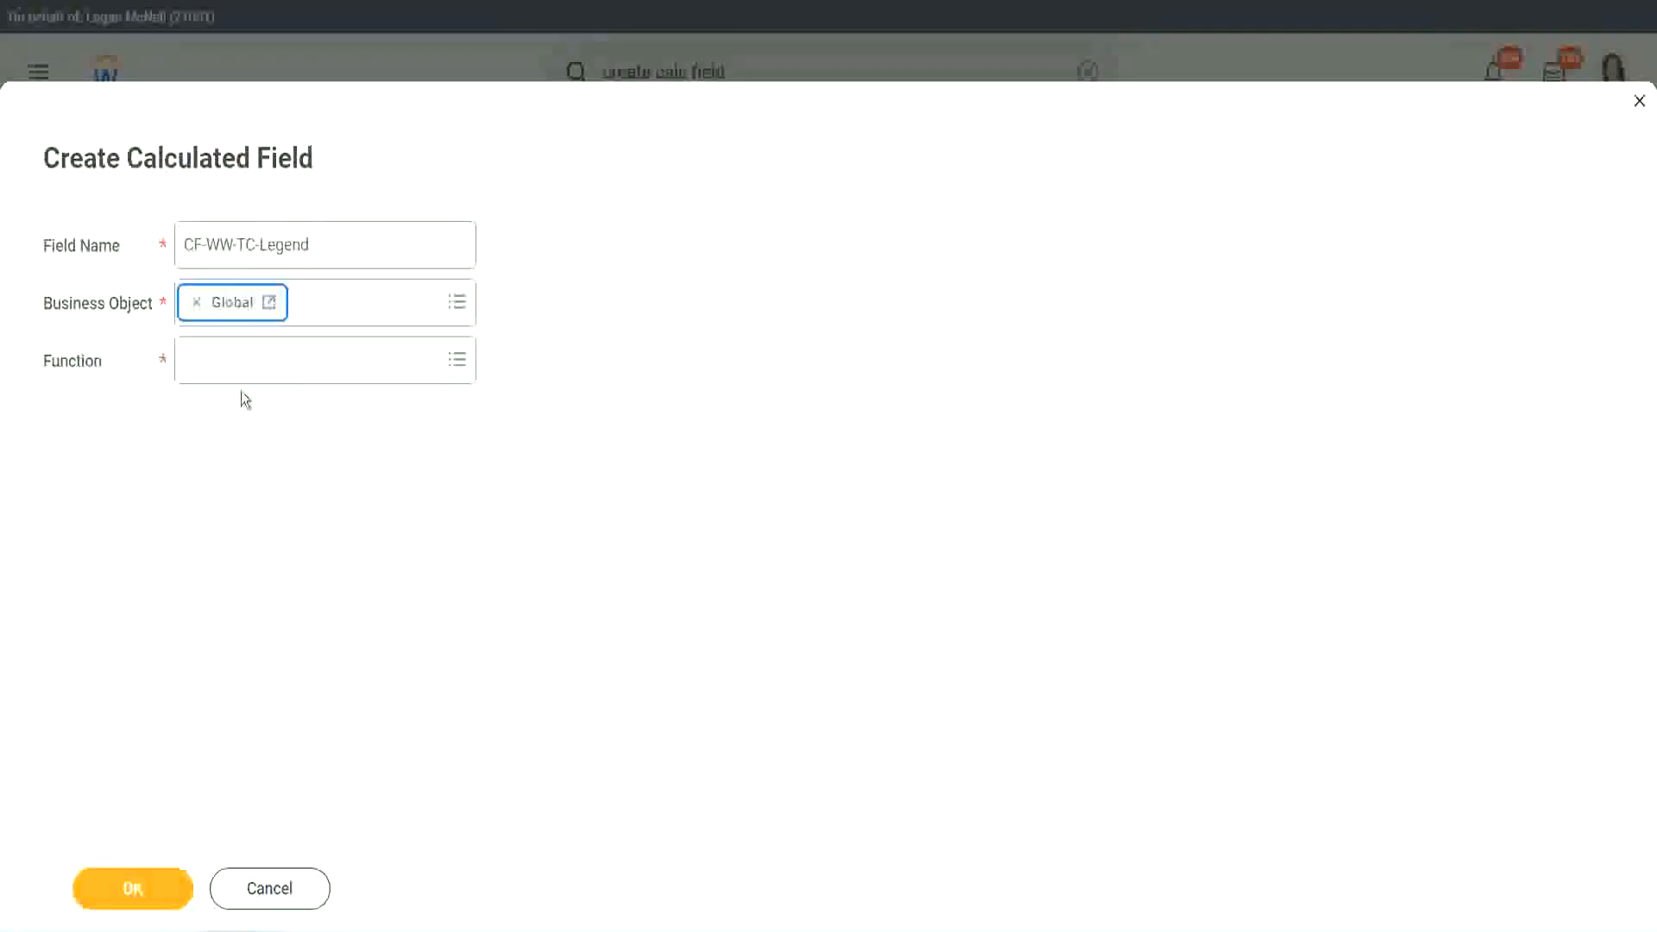
pyautogui.click(238, 362)
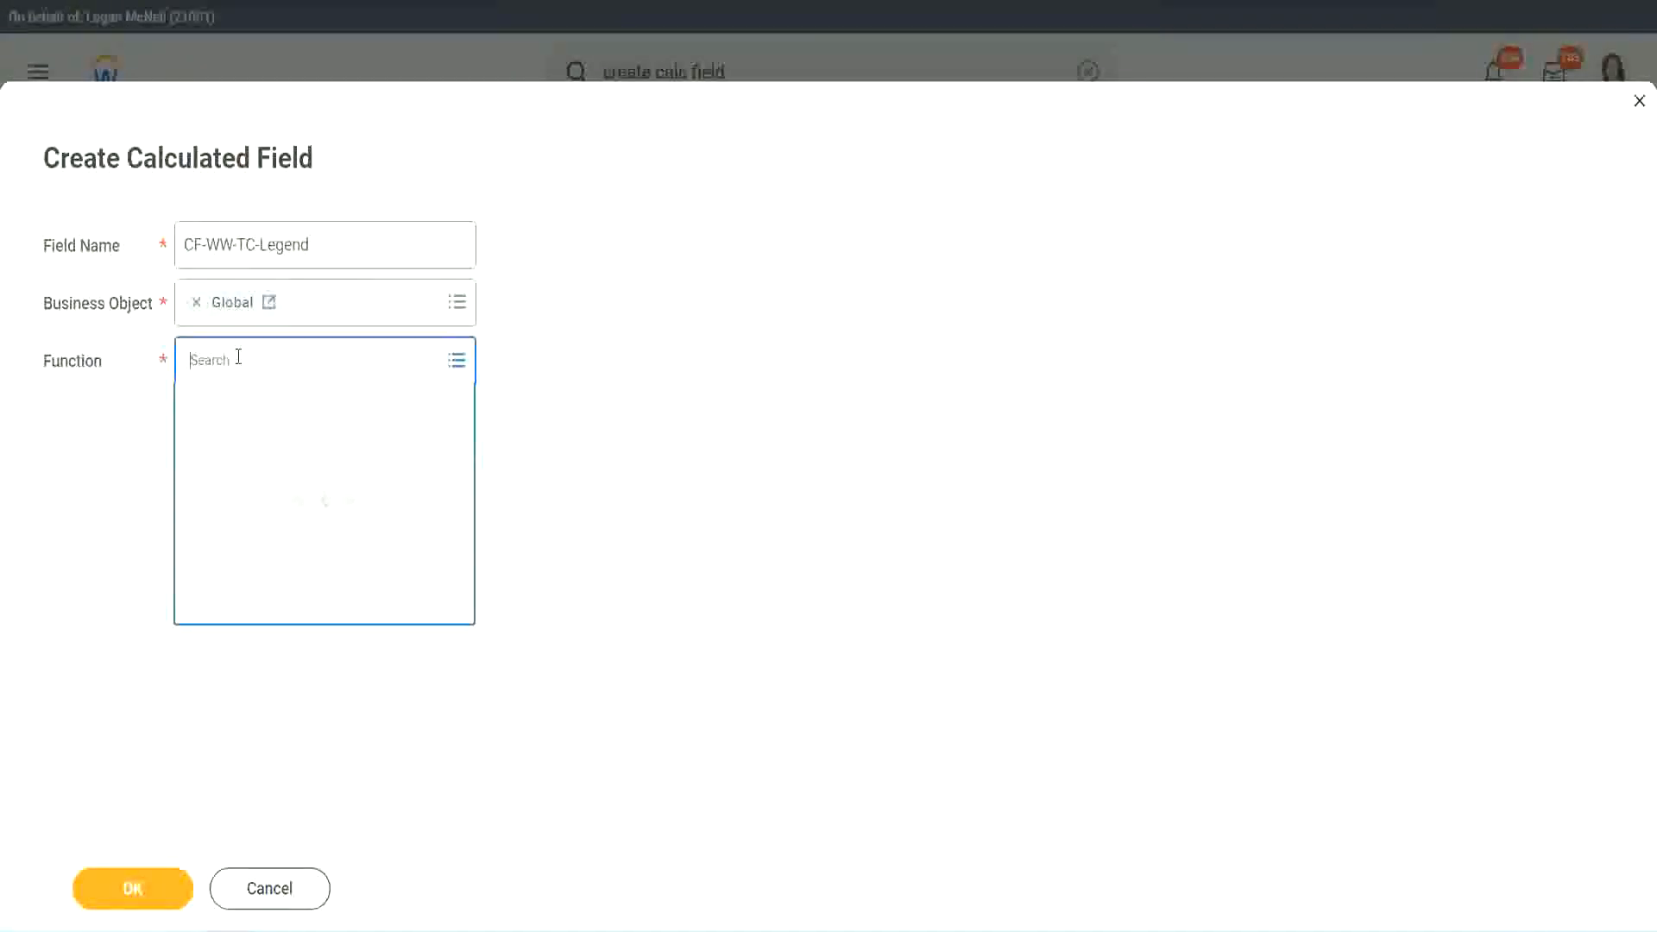
pyautogui.write('tc')
pyautogui.press('Return')
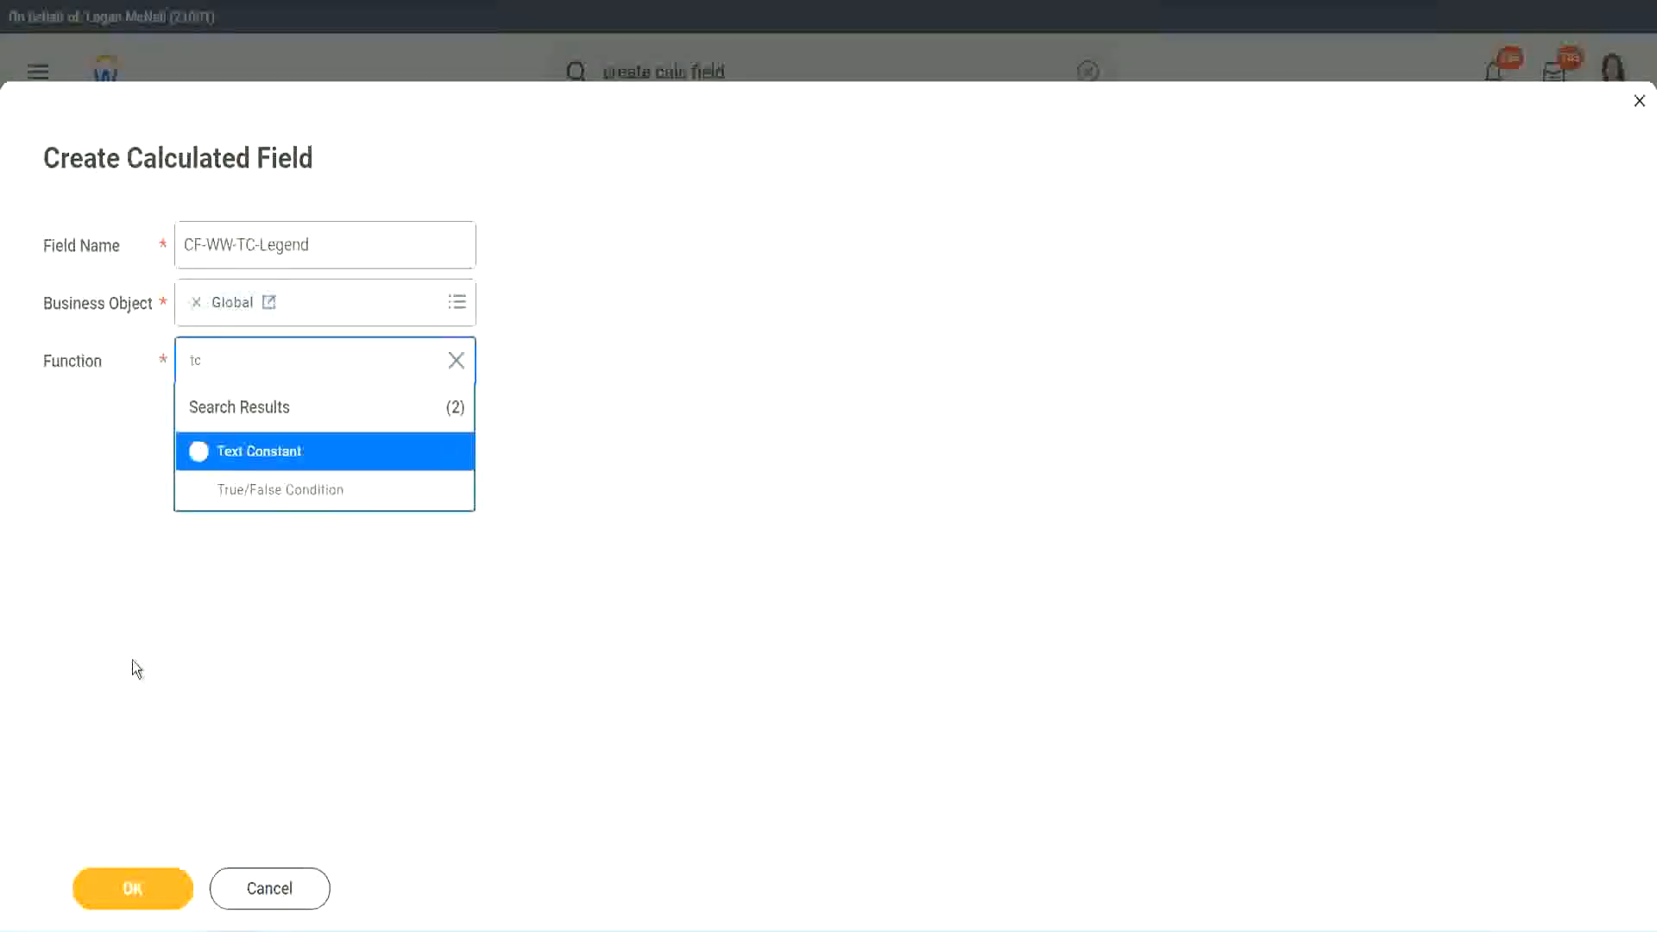
pyautogui.click(204, 462)
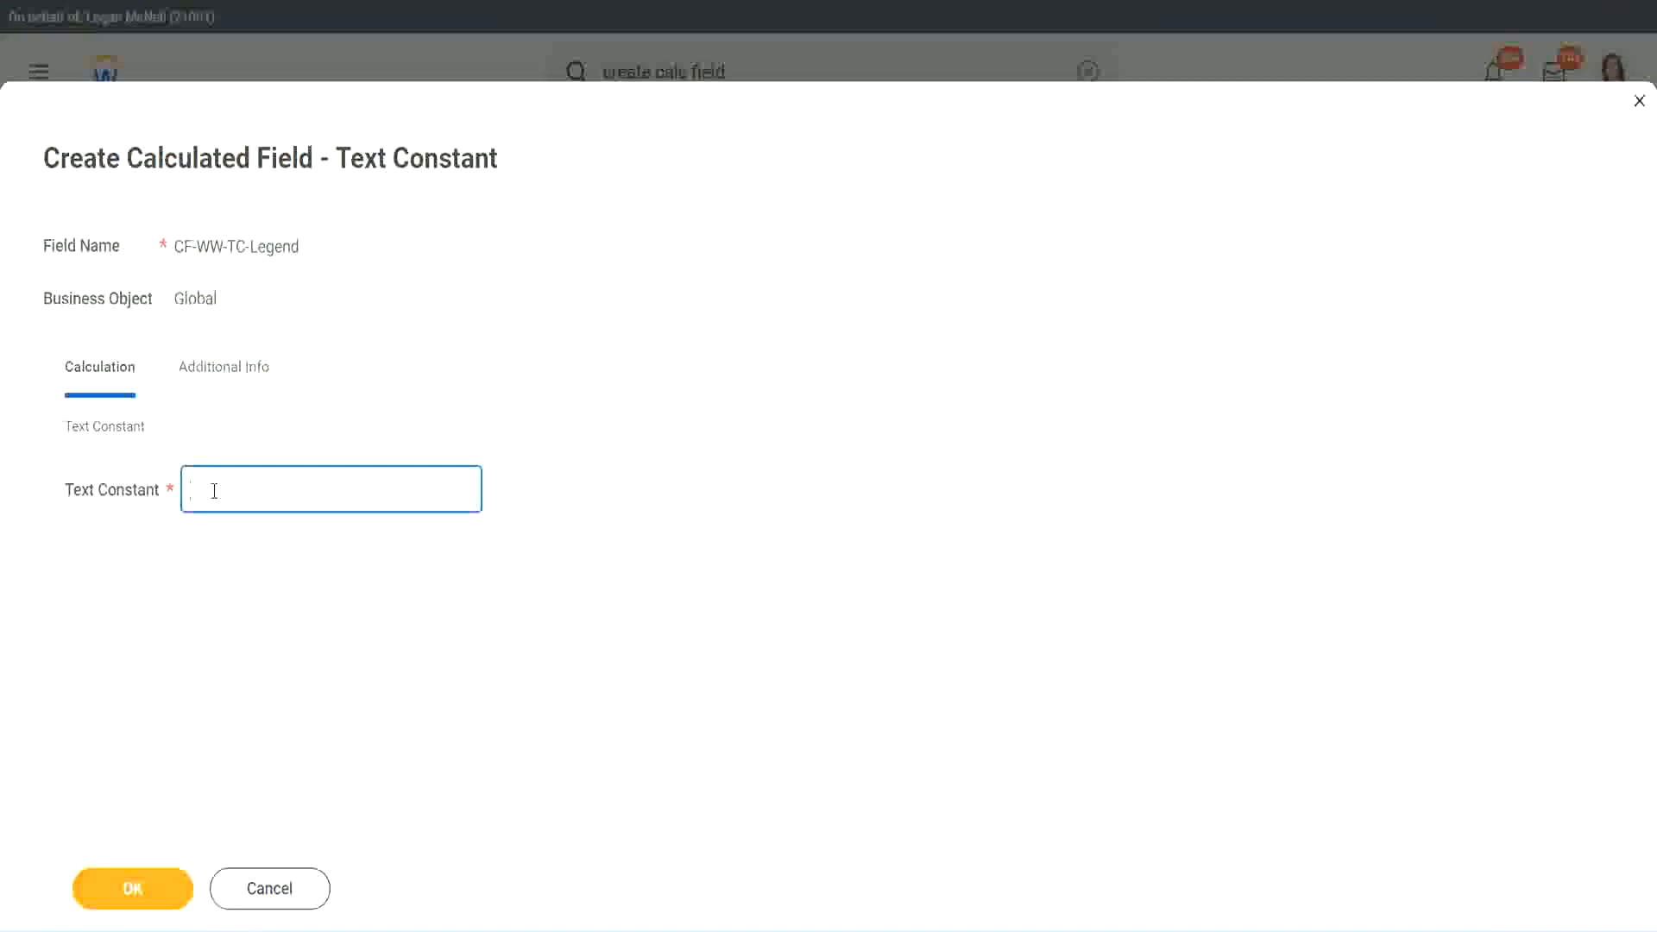
# Step: Set the text constant to Legend and save the calculated field as the fourth row's return value
pyautogui.write('Legend')
pyautogui.click(141, 893)
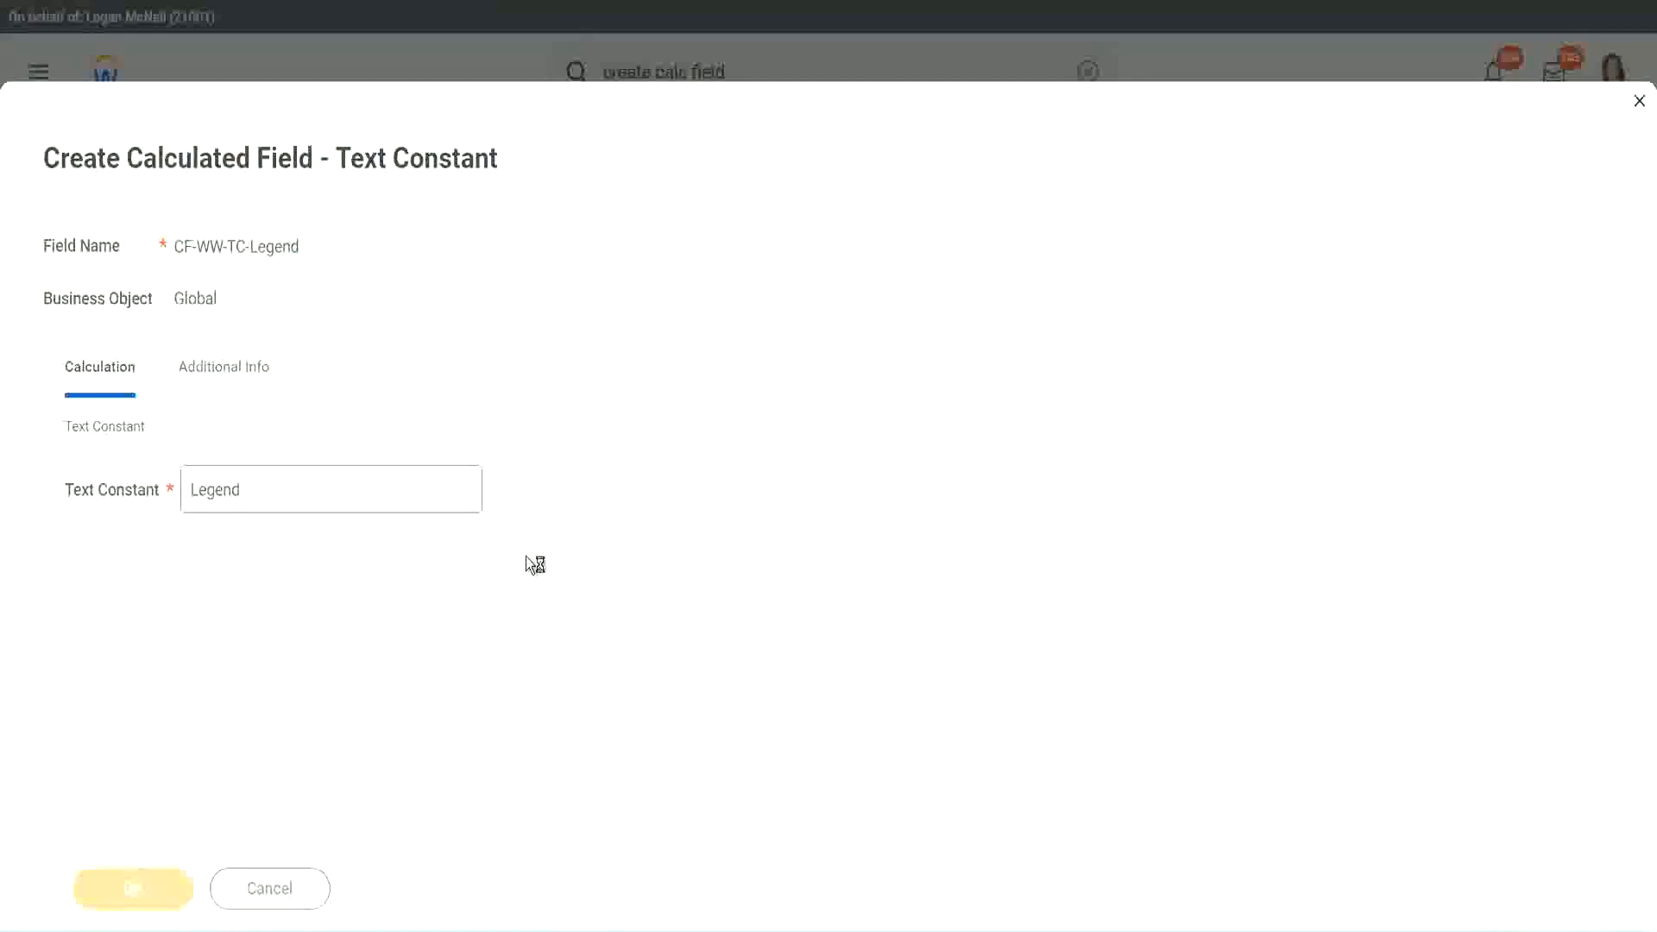
pyautogui.scroll(-3, 878, 465)
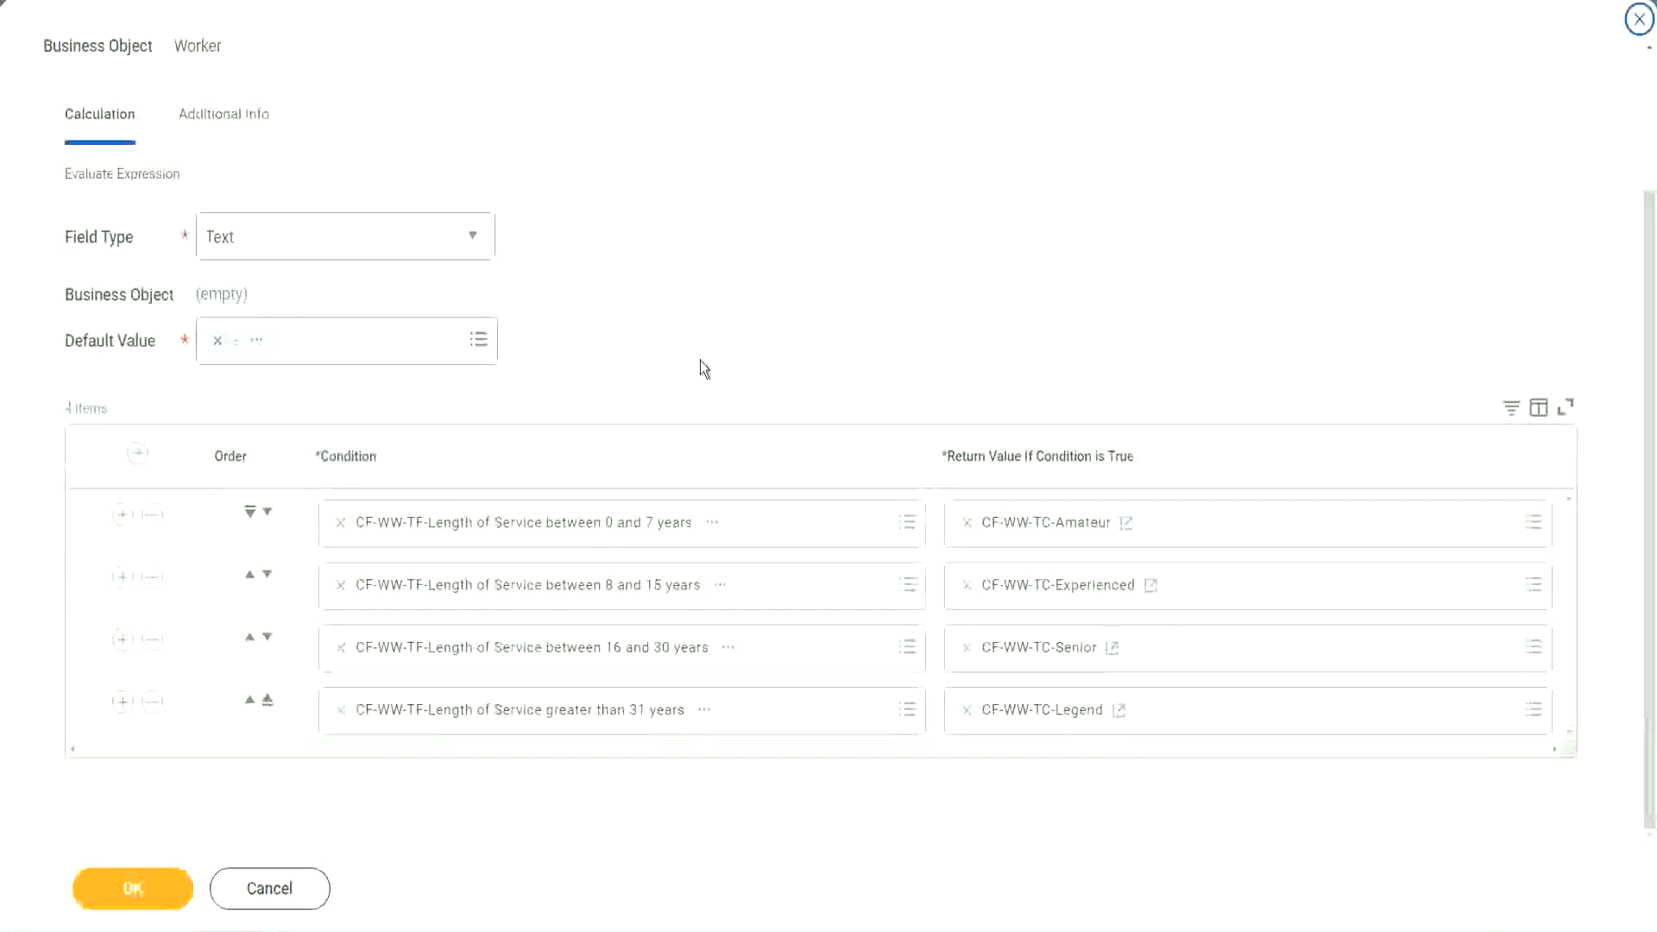
# Step: Review the field type, conditions and return values, and save the Evaluate Expression calculated field
pyautogui.scroll(1, 702, 347)
pyautogui.scroll(1, 700, 338)
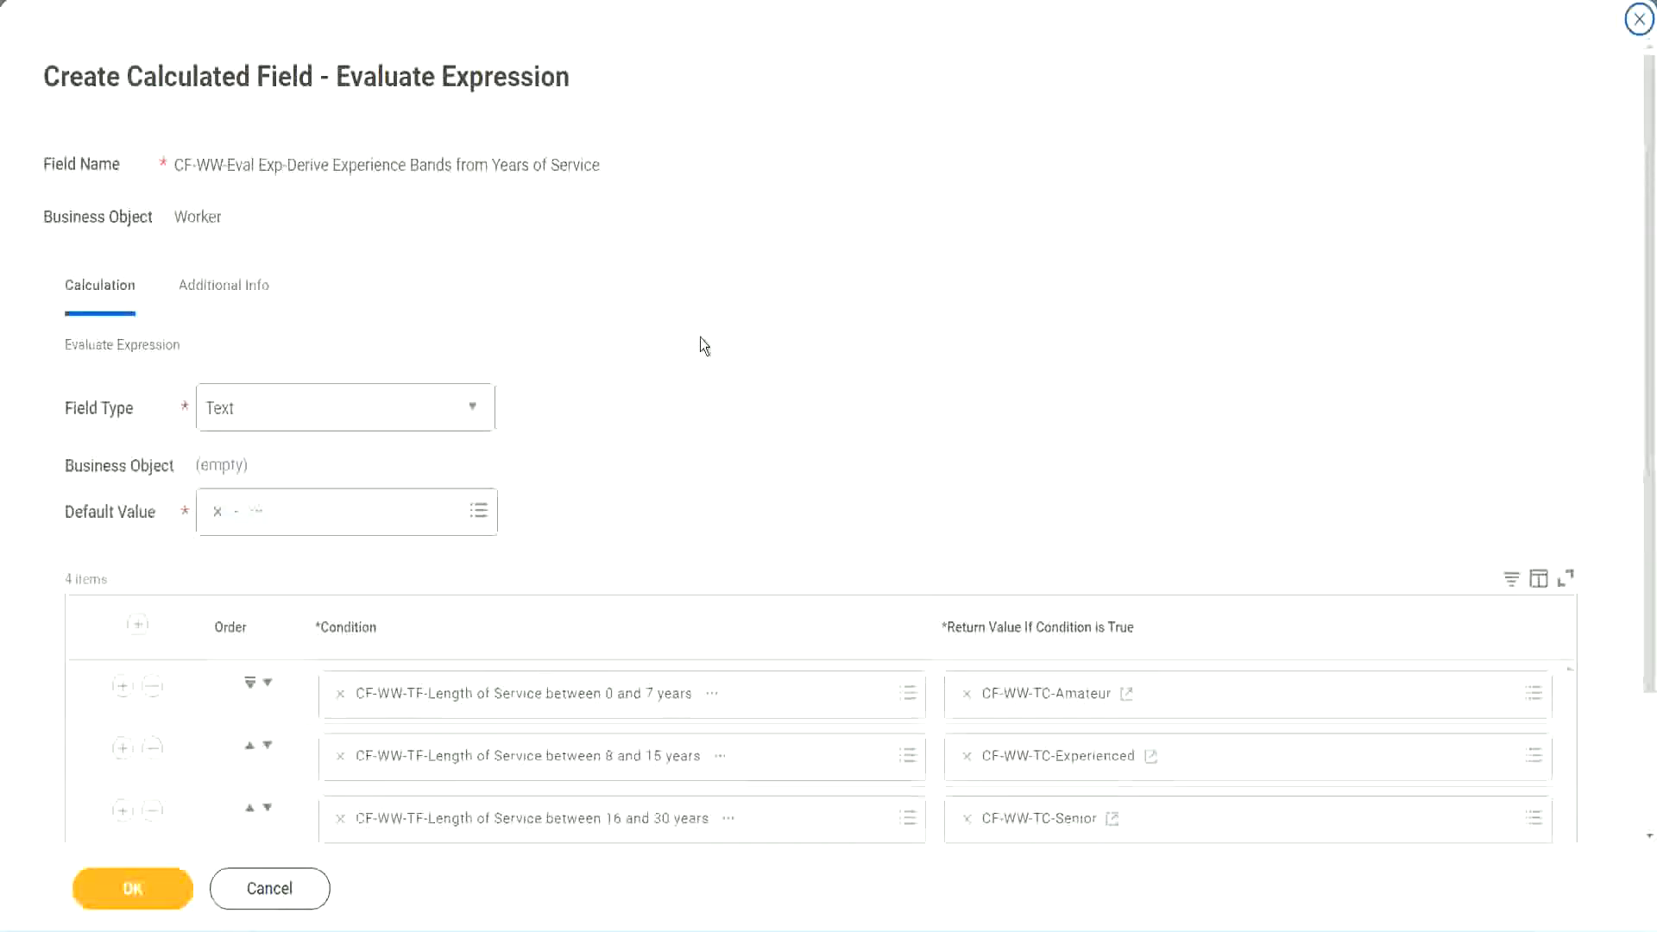
pyautogui.scroll(-2, 700, 345)
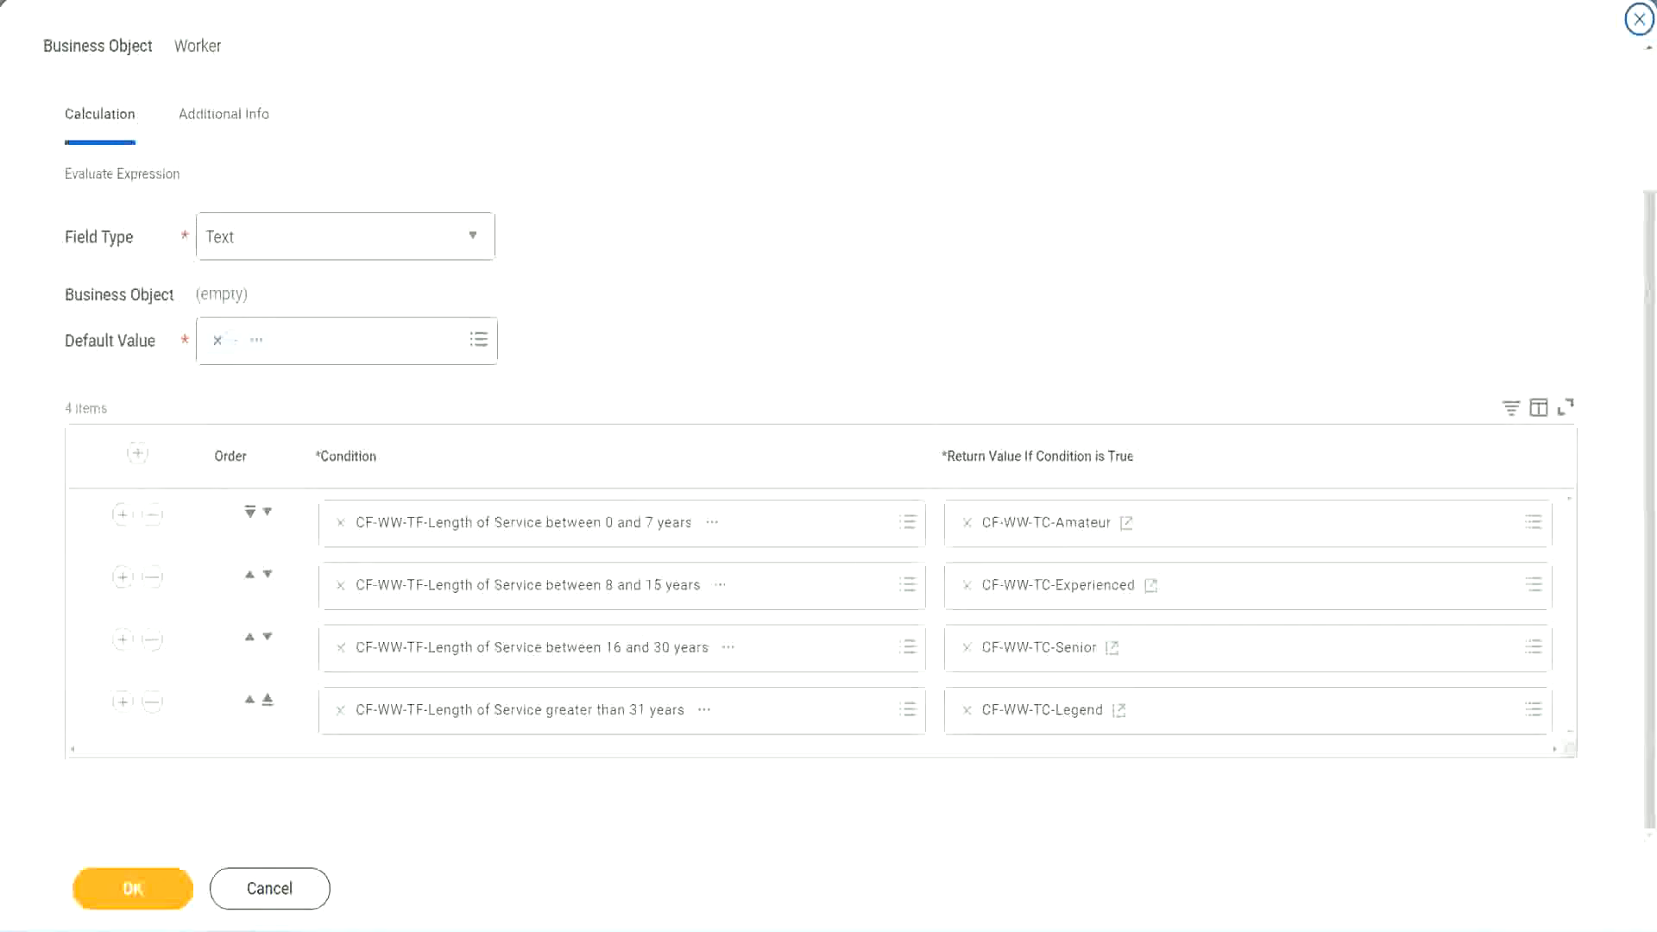
pyautogui.moveTo(1062, 242); pyautogui.dragTo(1076, 416)
pyautogui.moveTo(206, 149); pyautogui.dragTo(212, 207)
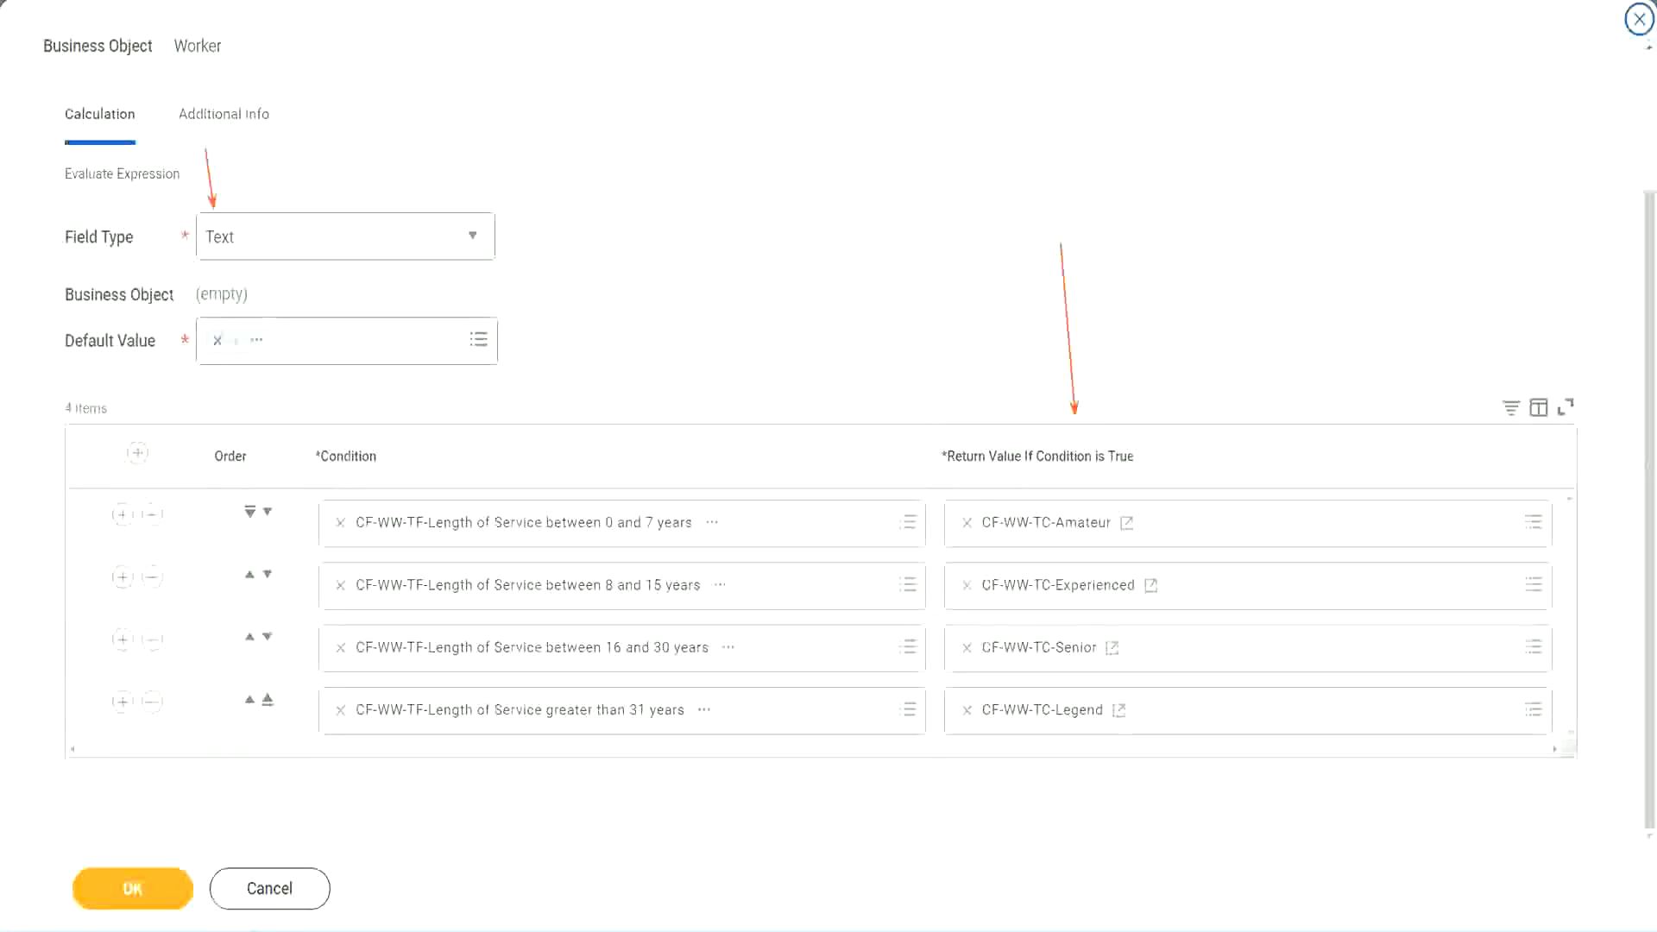
pyautogui.click(144, 889)
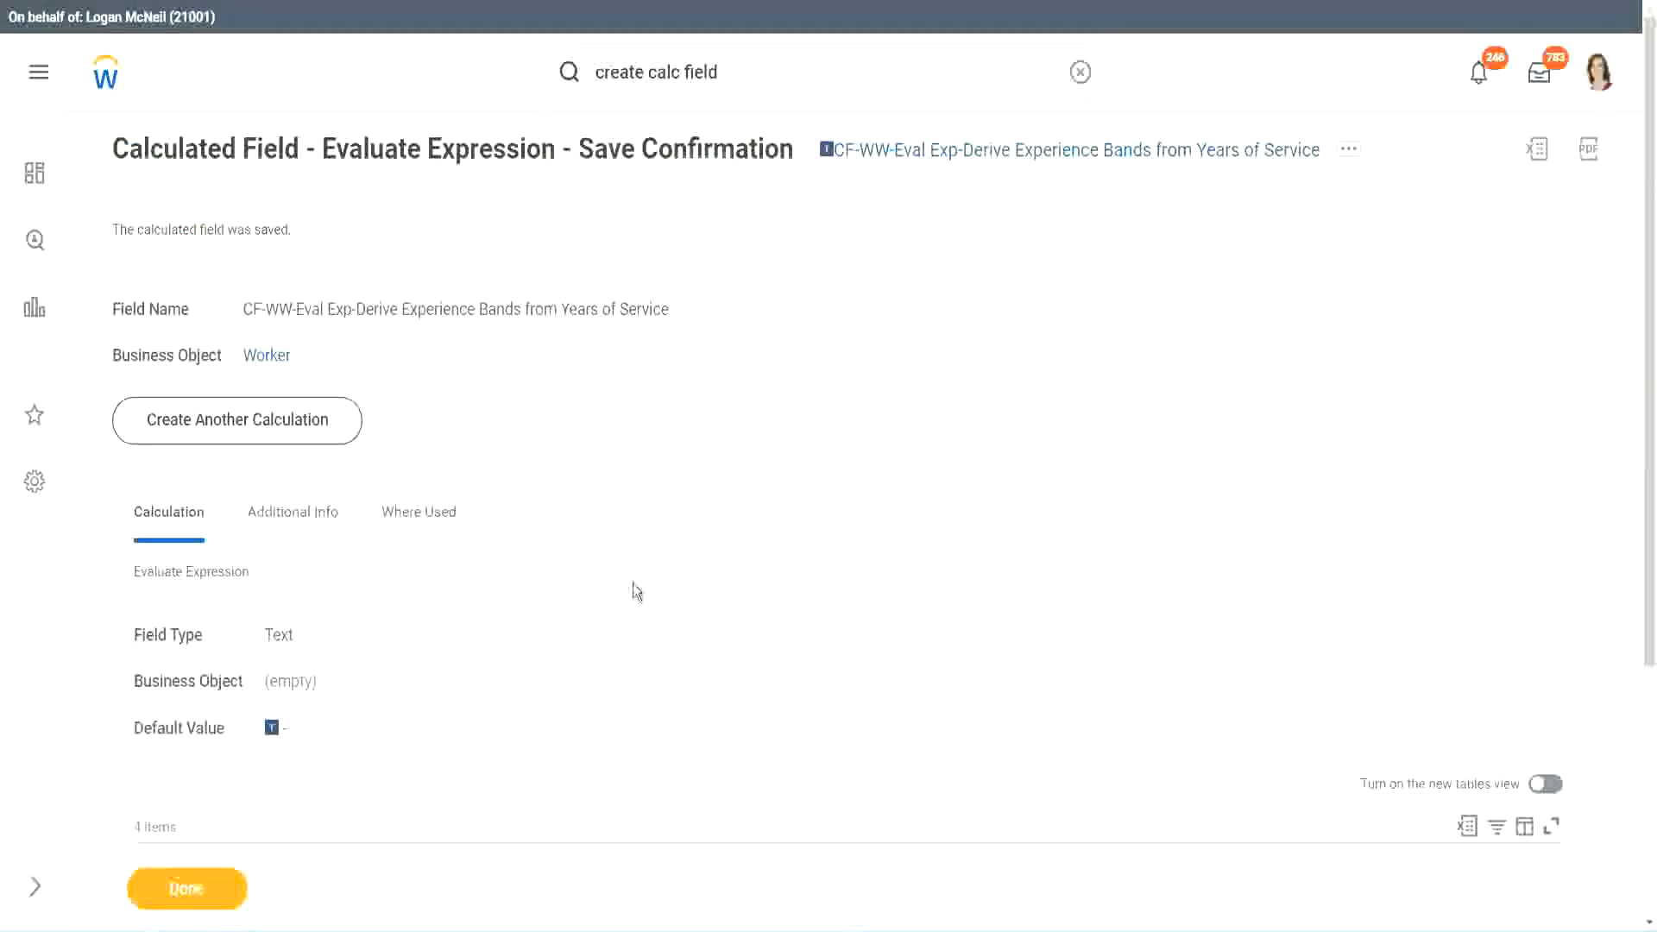
# Step: Check the saved condition rows and copy the name of the Evaluate Expression calculated field
pyautogui.scroll(-4, 633, 583)
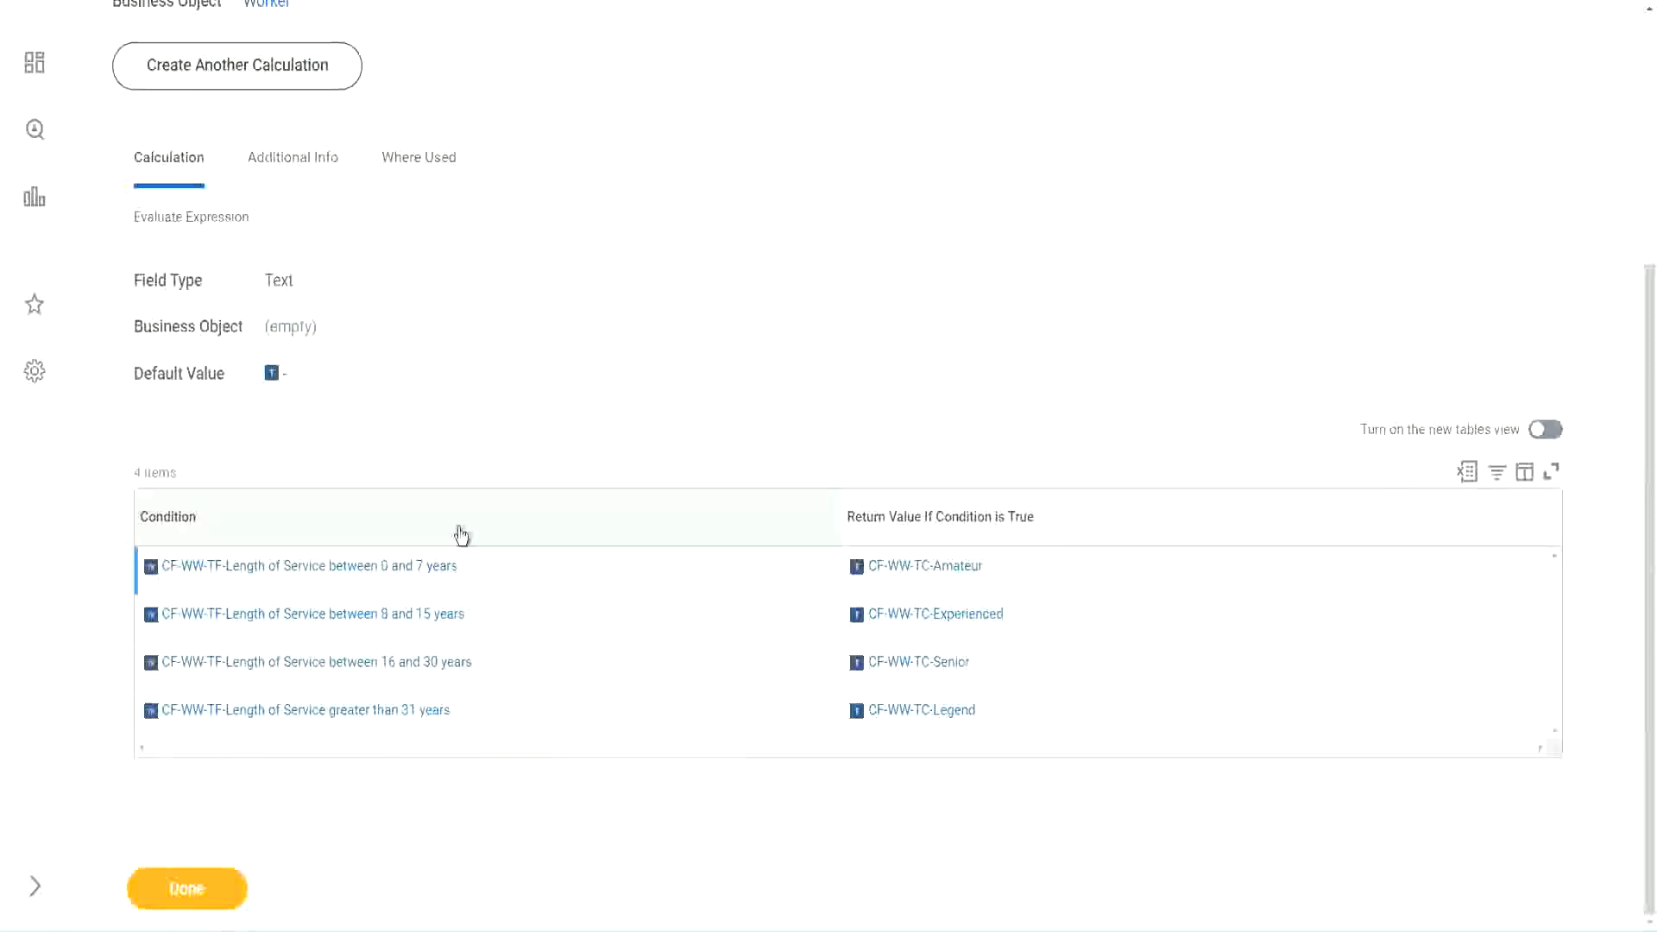
pyautogui.scroll(4, 459, 533)
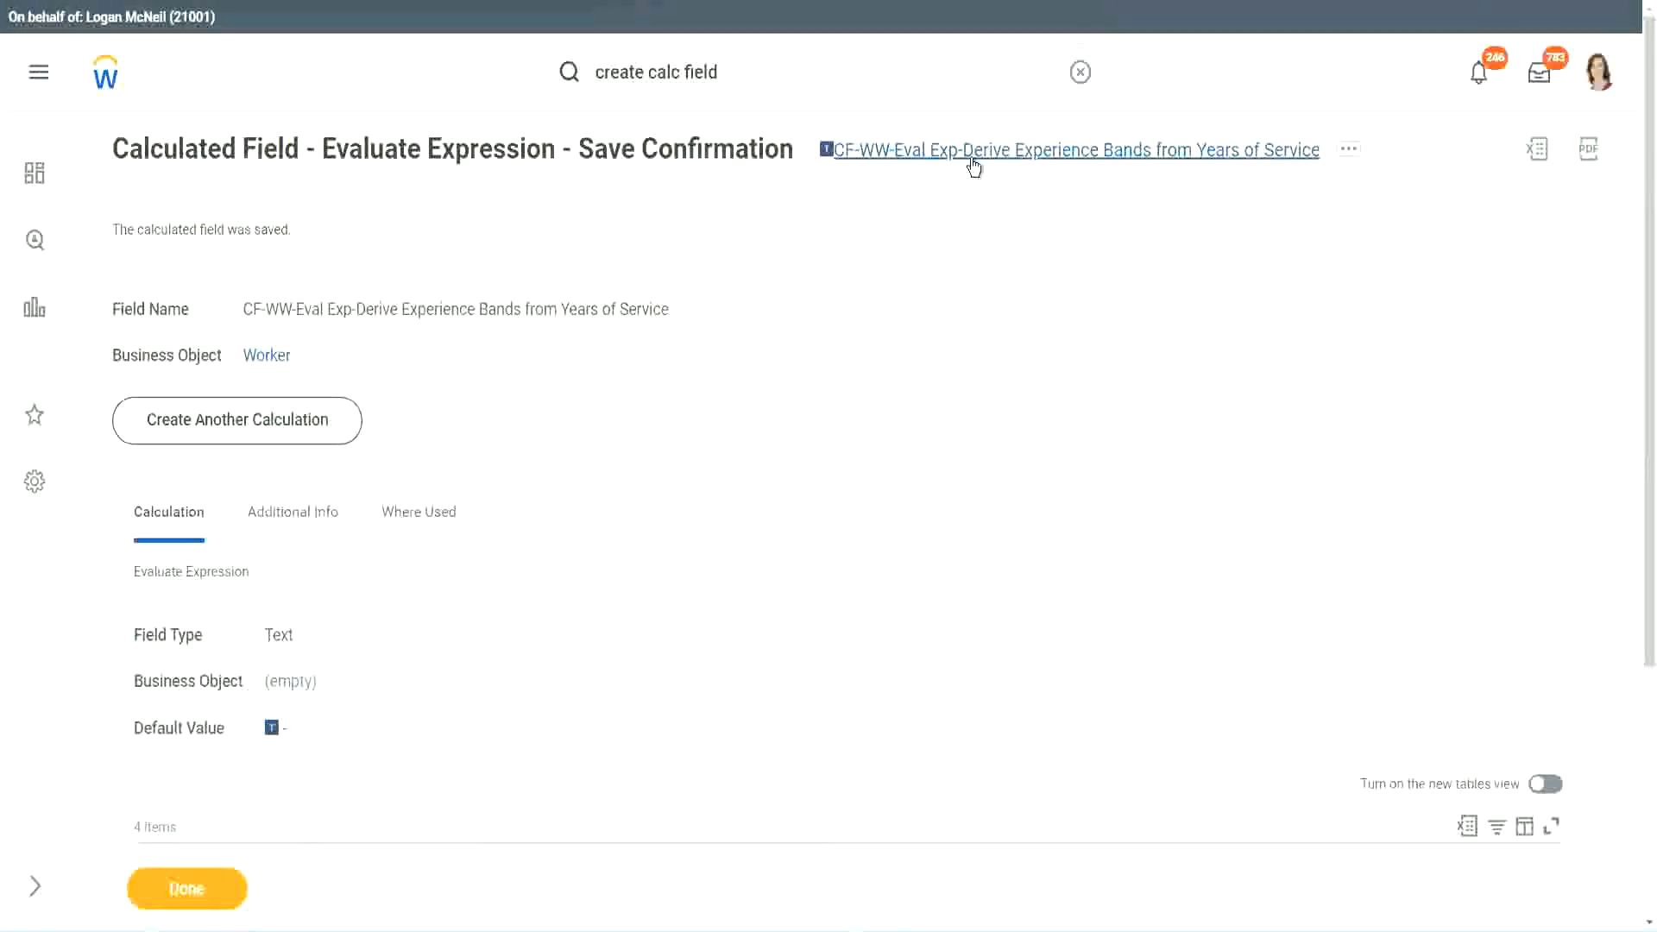
pyautogui.click(1018, 262)
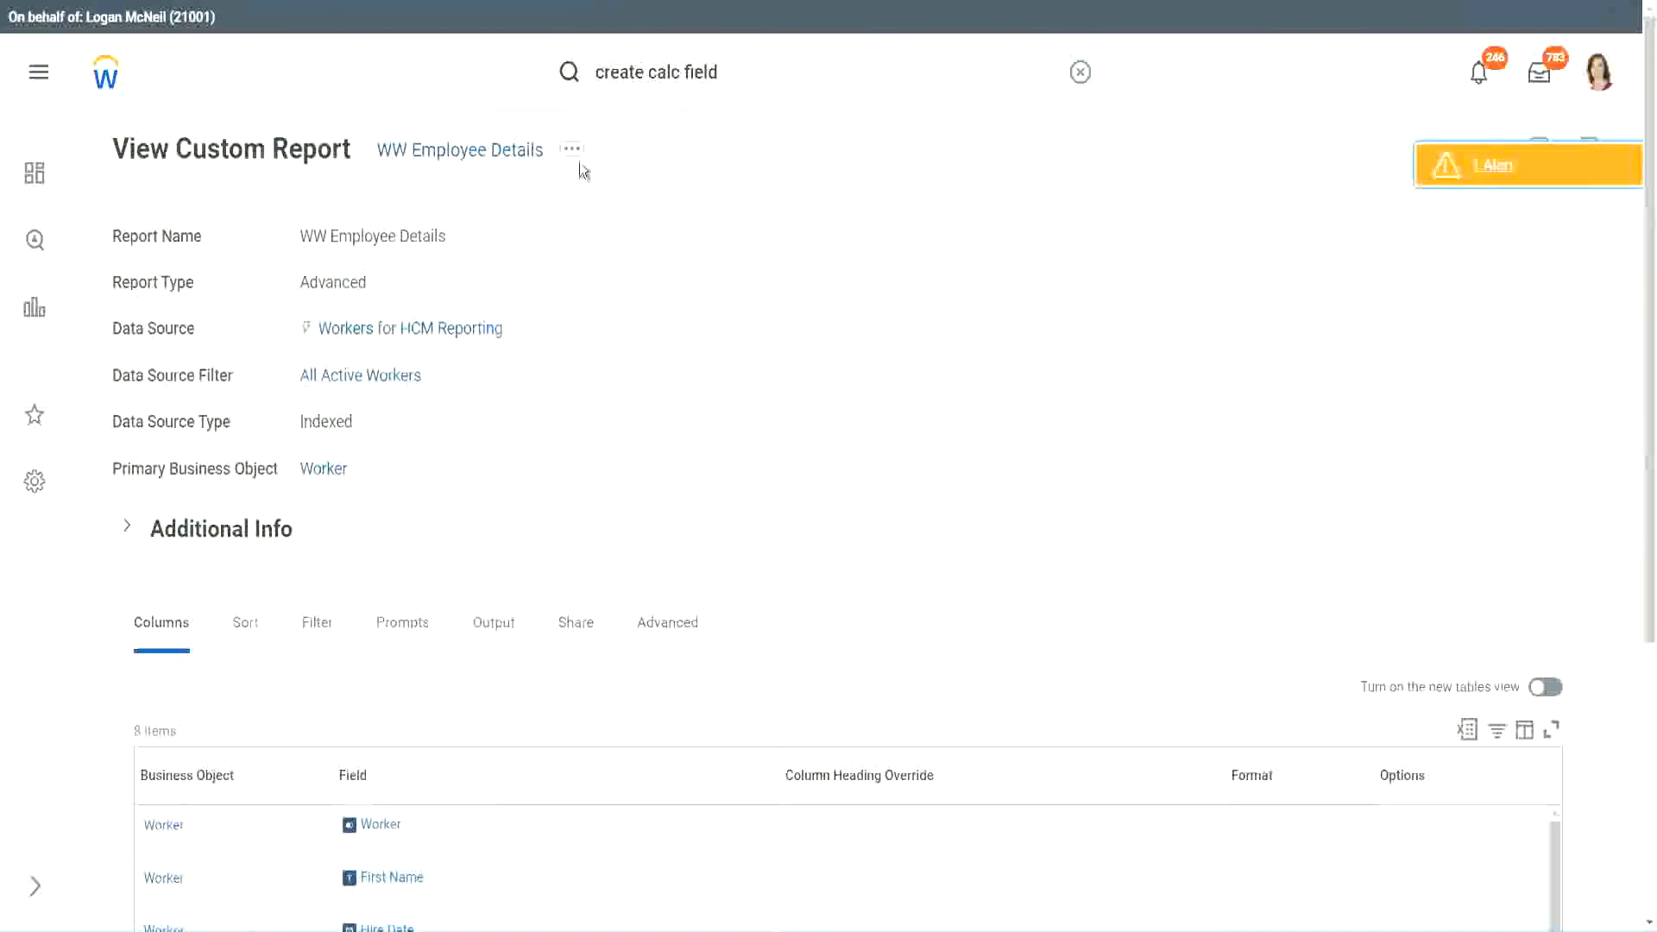
# Step: Open the custom report WW Employee Details for editing
pyautogui.click(576, 160)
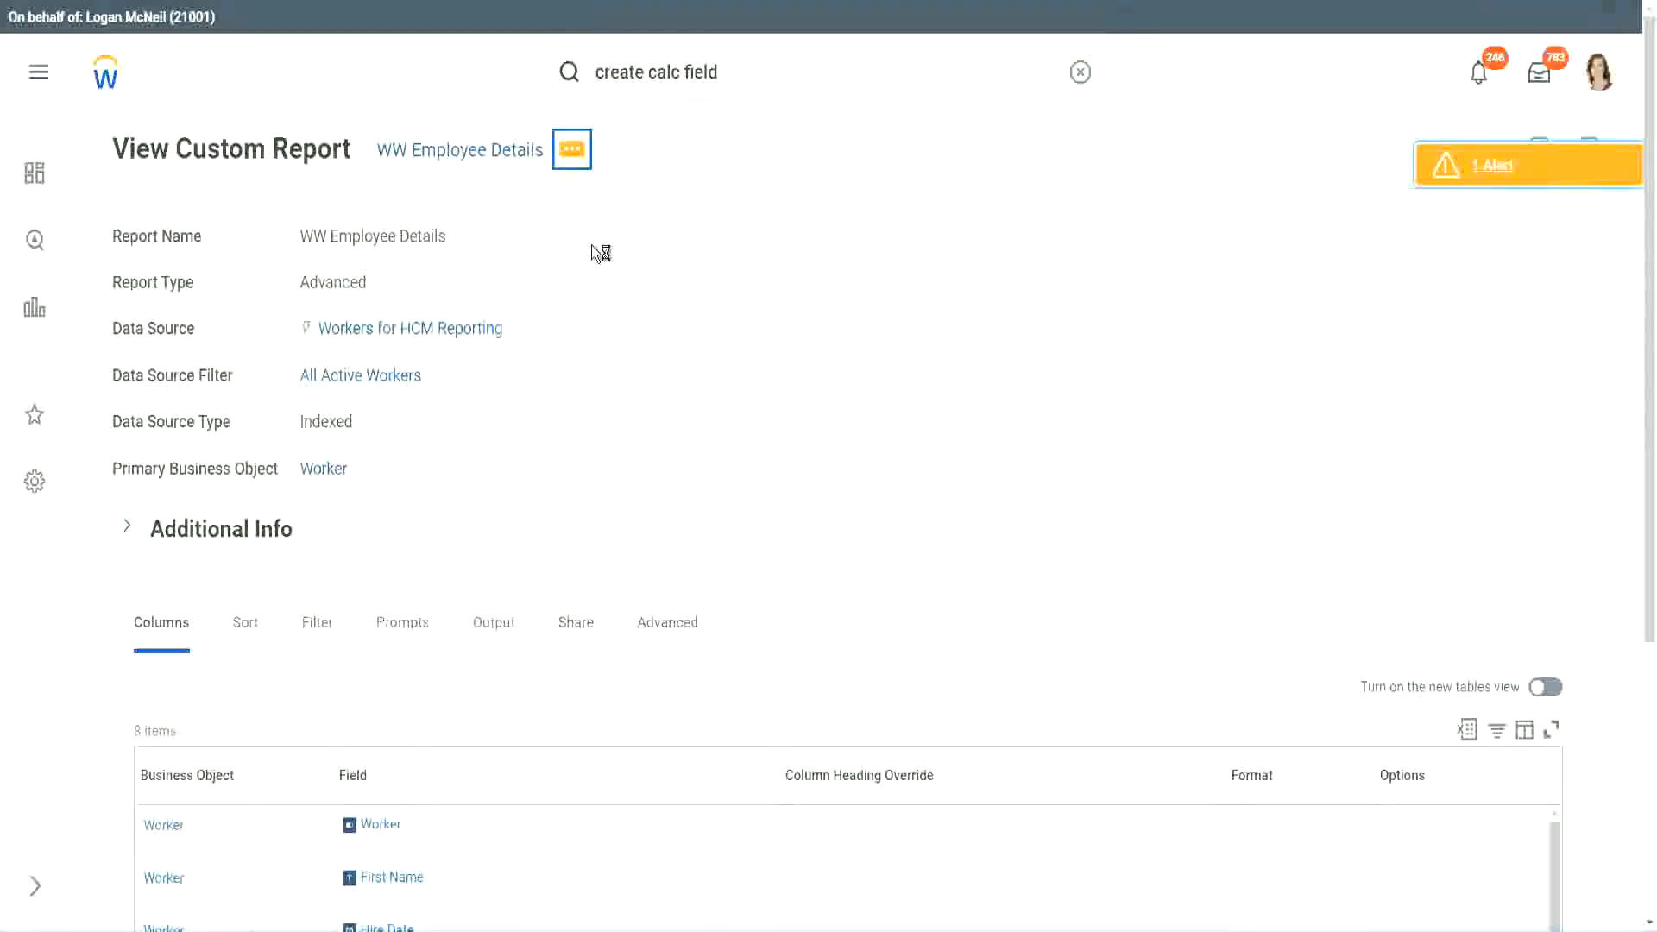
pyautogui.moveTo(676, 245)
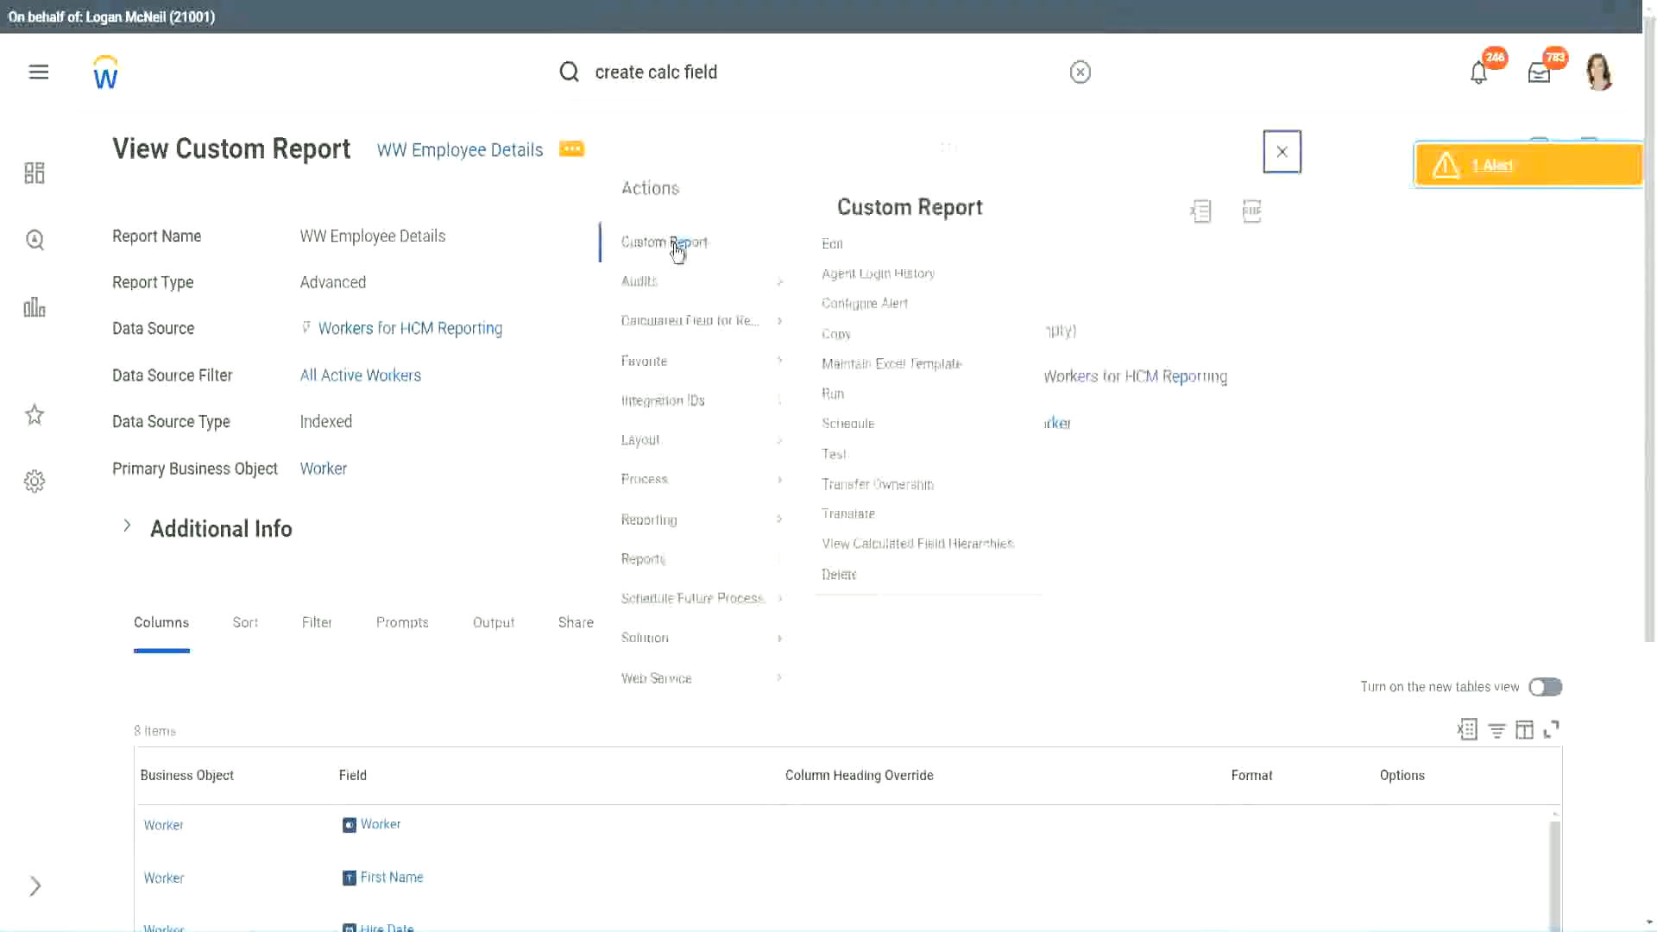
pyautogui.click(841, 251)
# Step: Add a column row to the report and remove the CF-WW-Substring Text row headed Years of Service
pyautogui.scroll(-4, 605, 376)
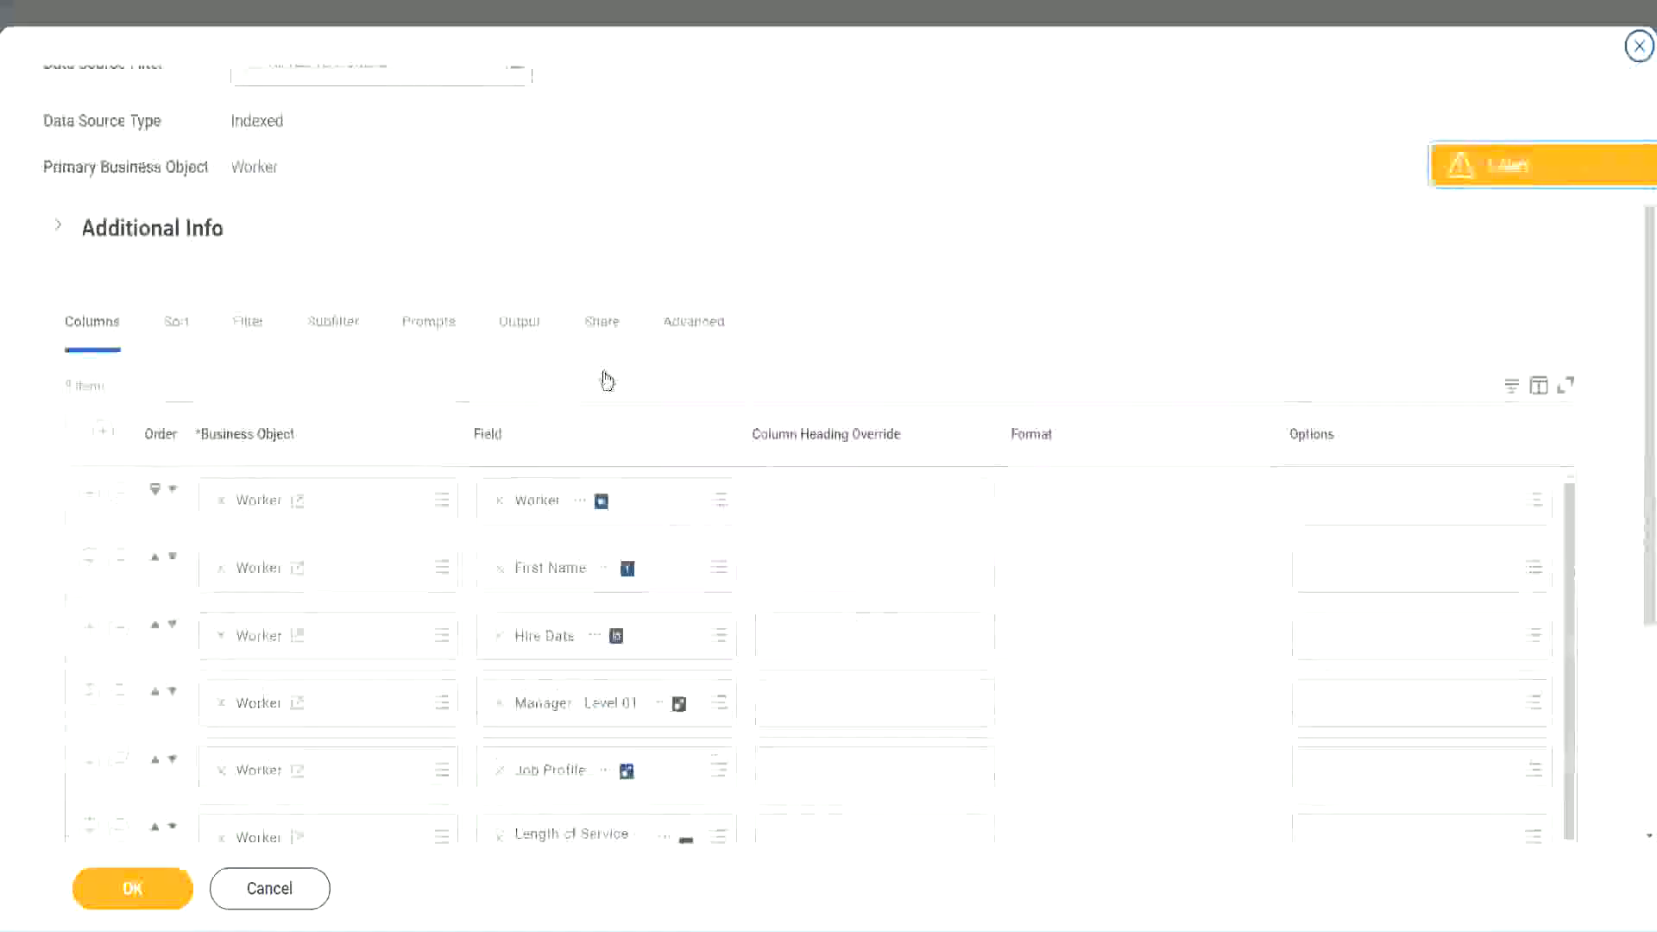
pyautogui.scroll(-2, 606, 380)
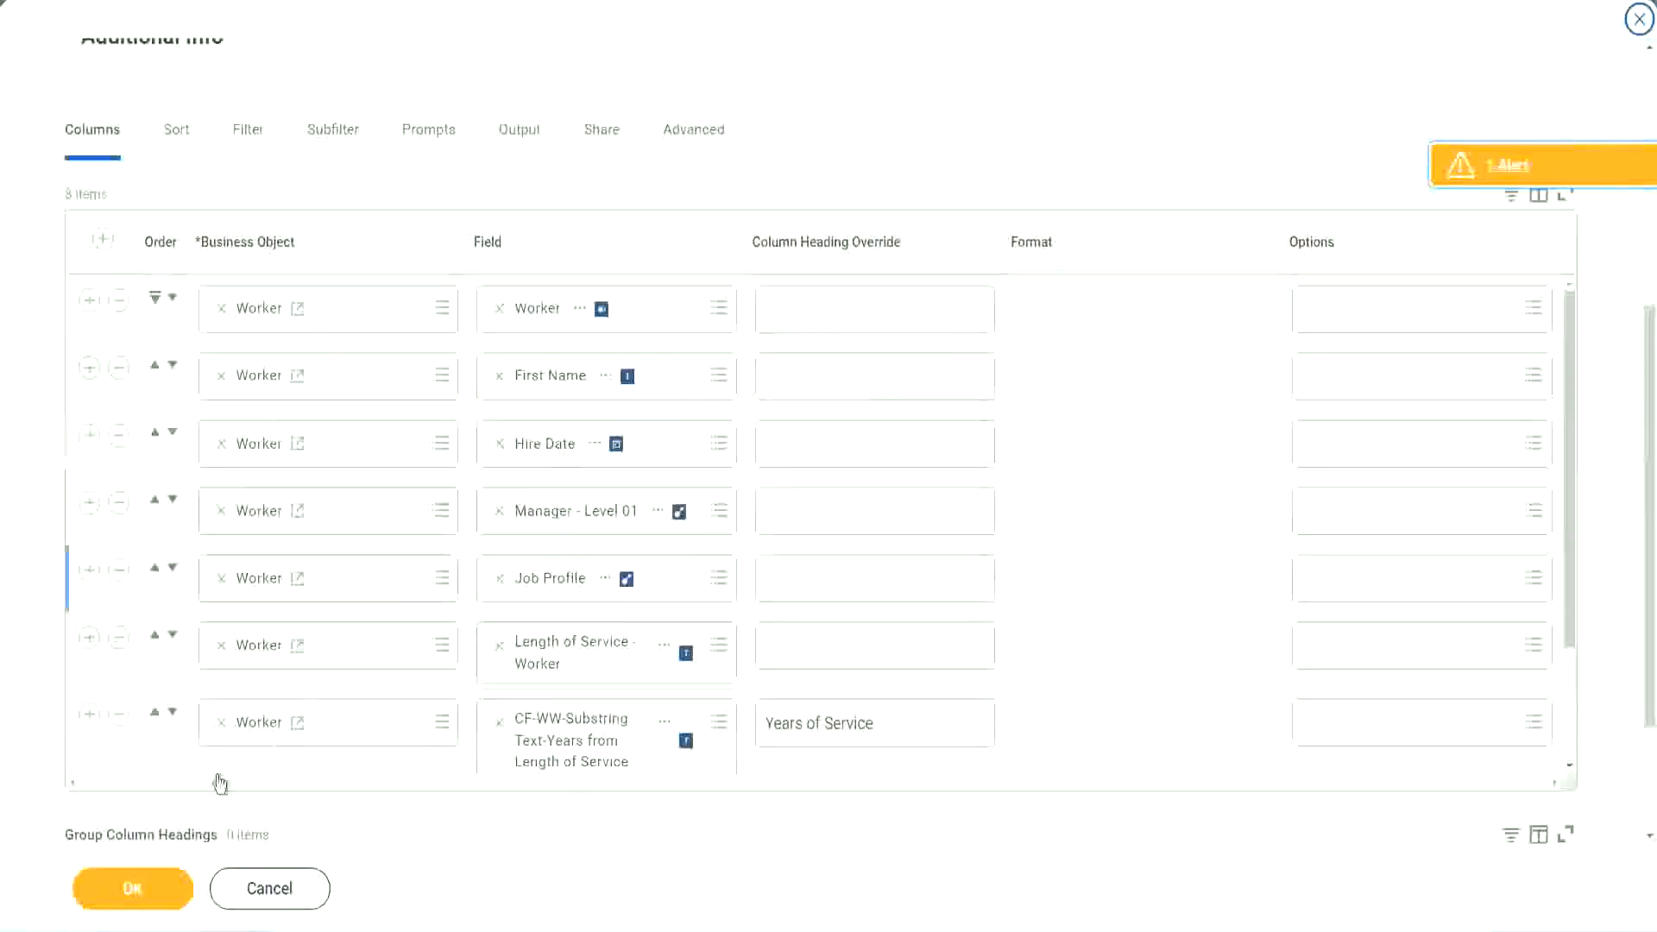
pyautogui.click(89, 714)
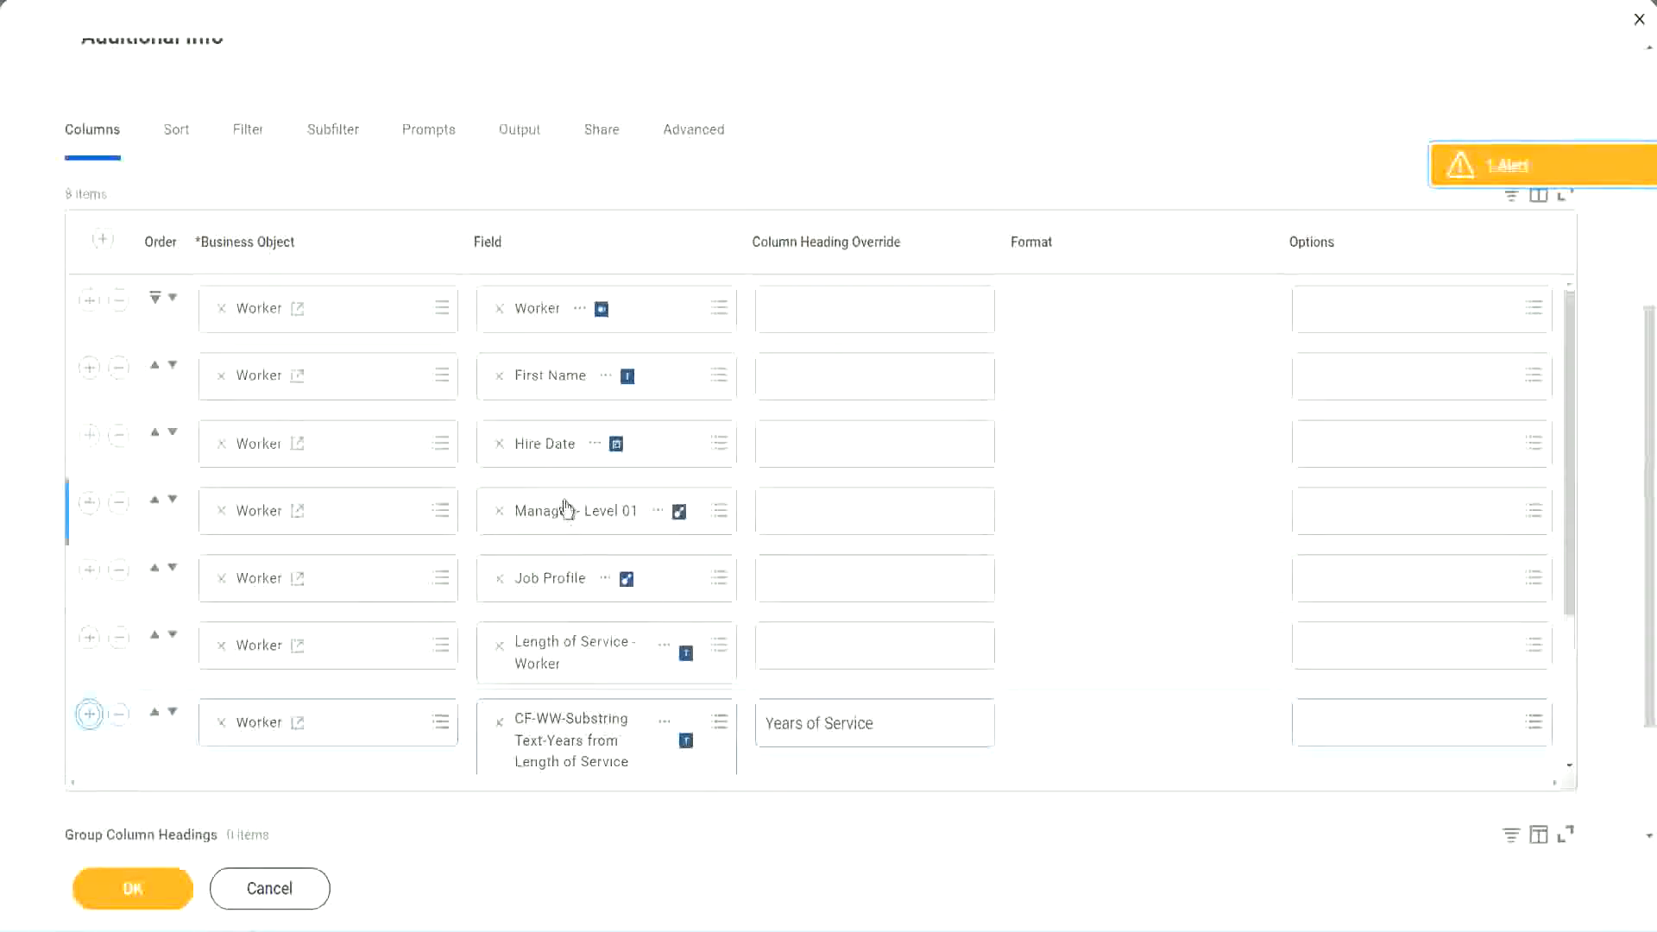
pyautogui.scroll(-2, 604, 596)
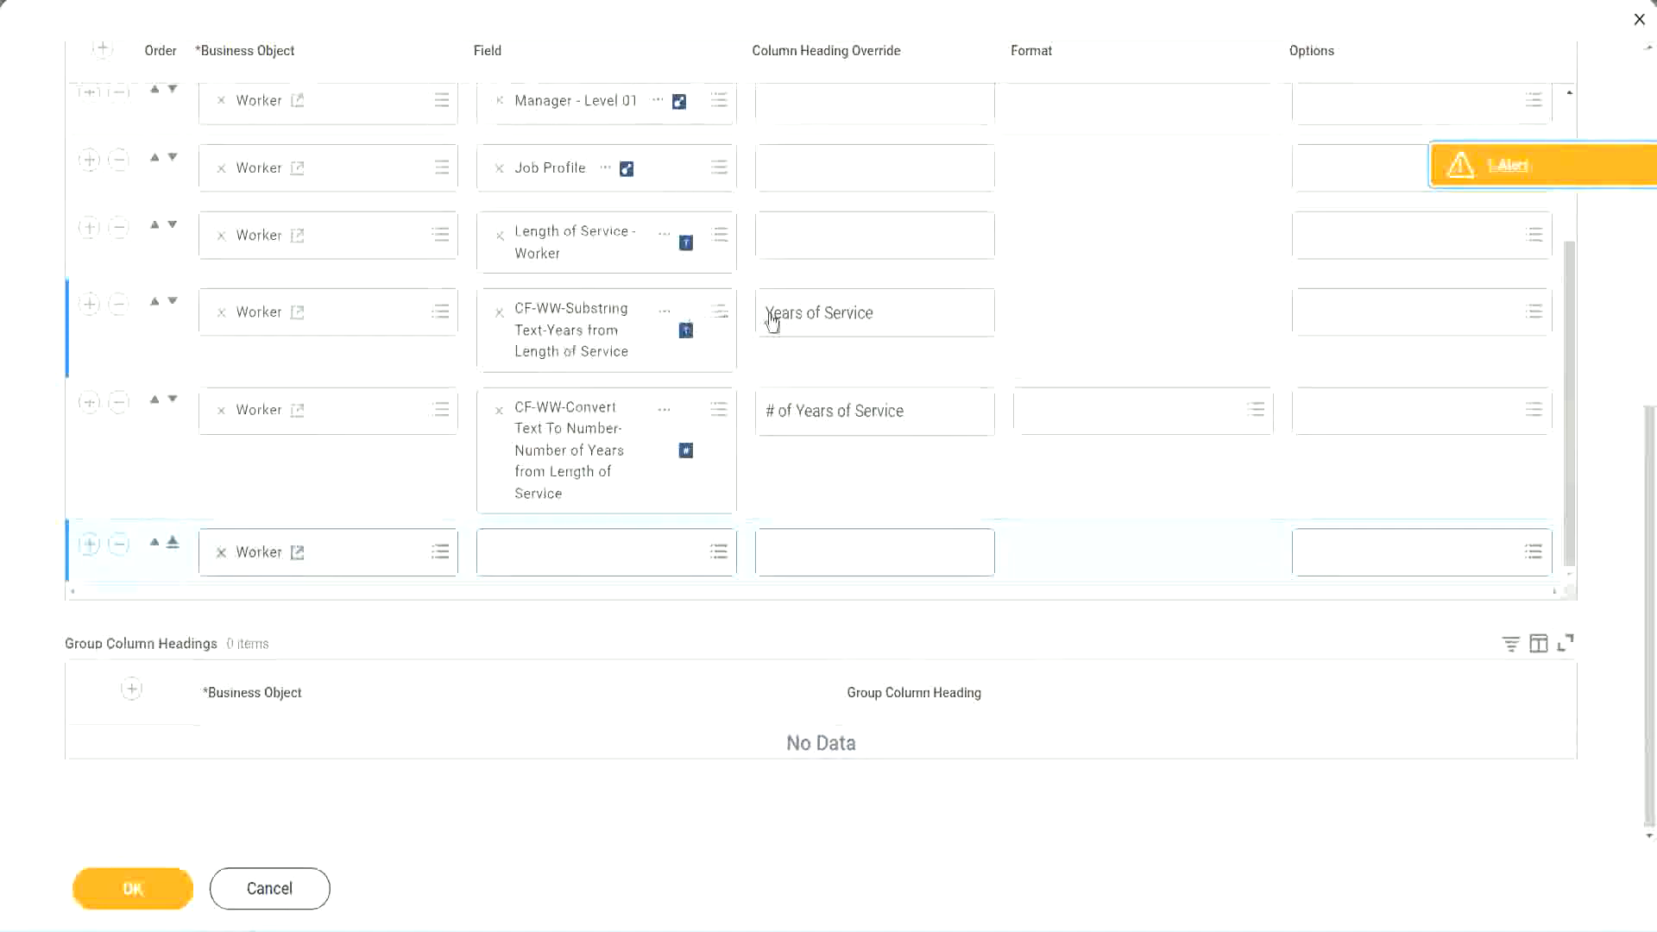
pyautogui.click(121, 306)
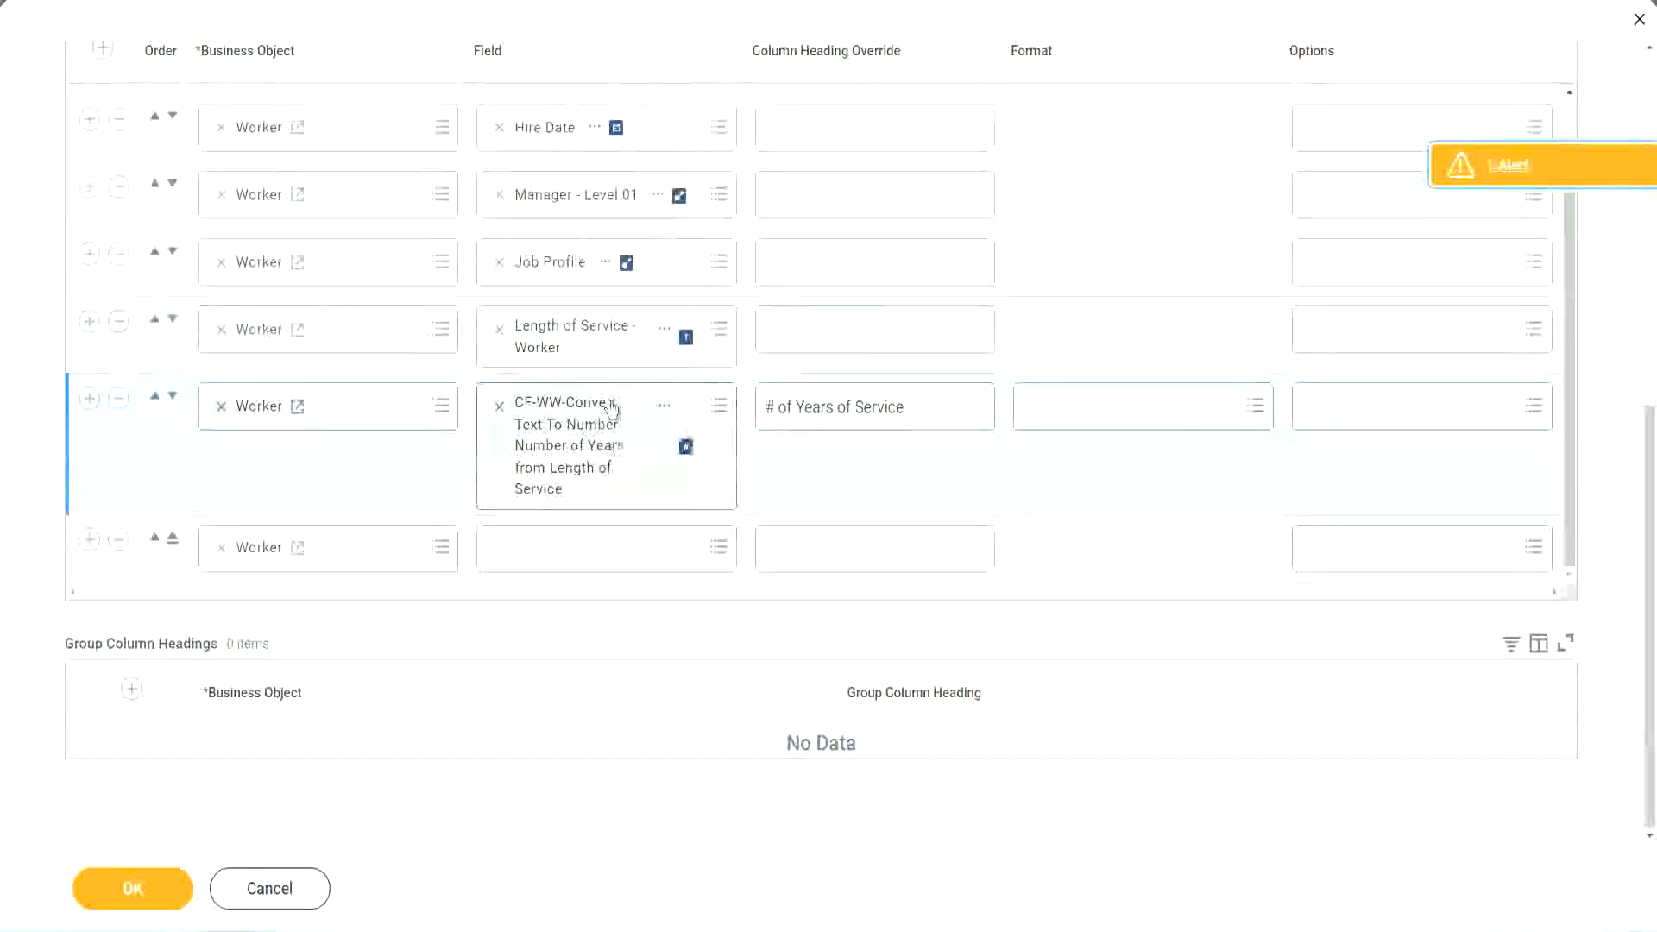
# Step: Set the new row's field to CF-WW-Eval Exp-Derive Experience Bands from Years of Service, override its heading with Experience Bands, and save the report
pyautogui.click(542, 546)
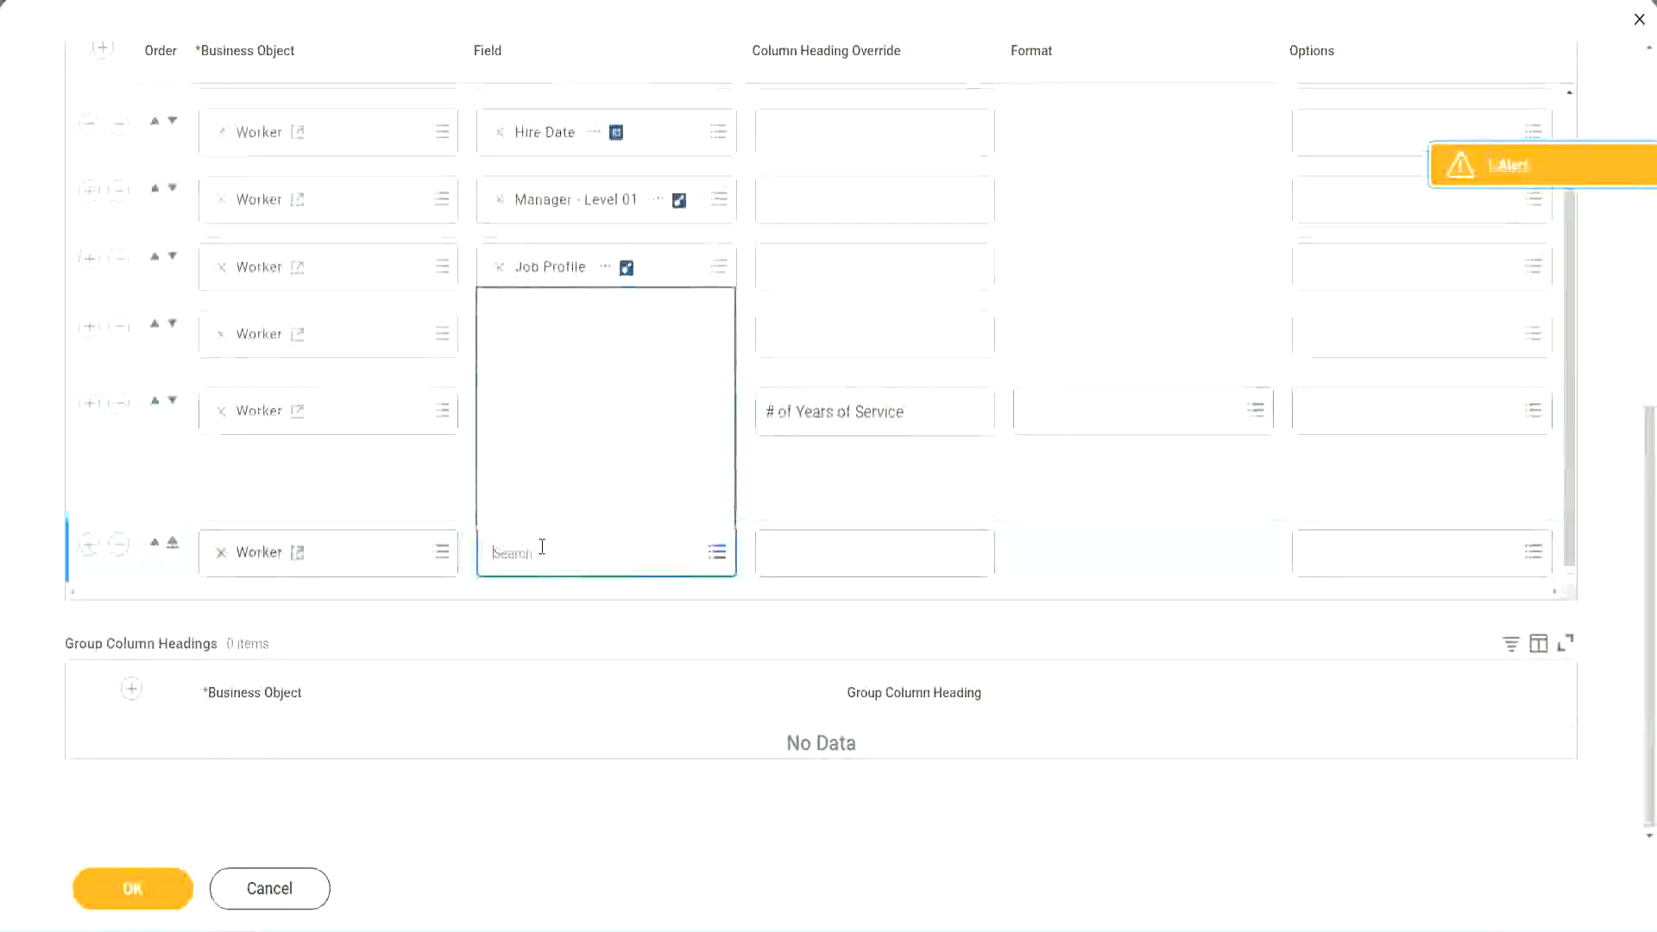
pyautogui.hotkey('ctrl', 'v')
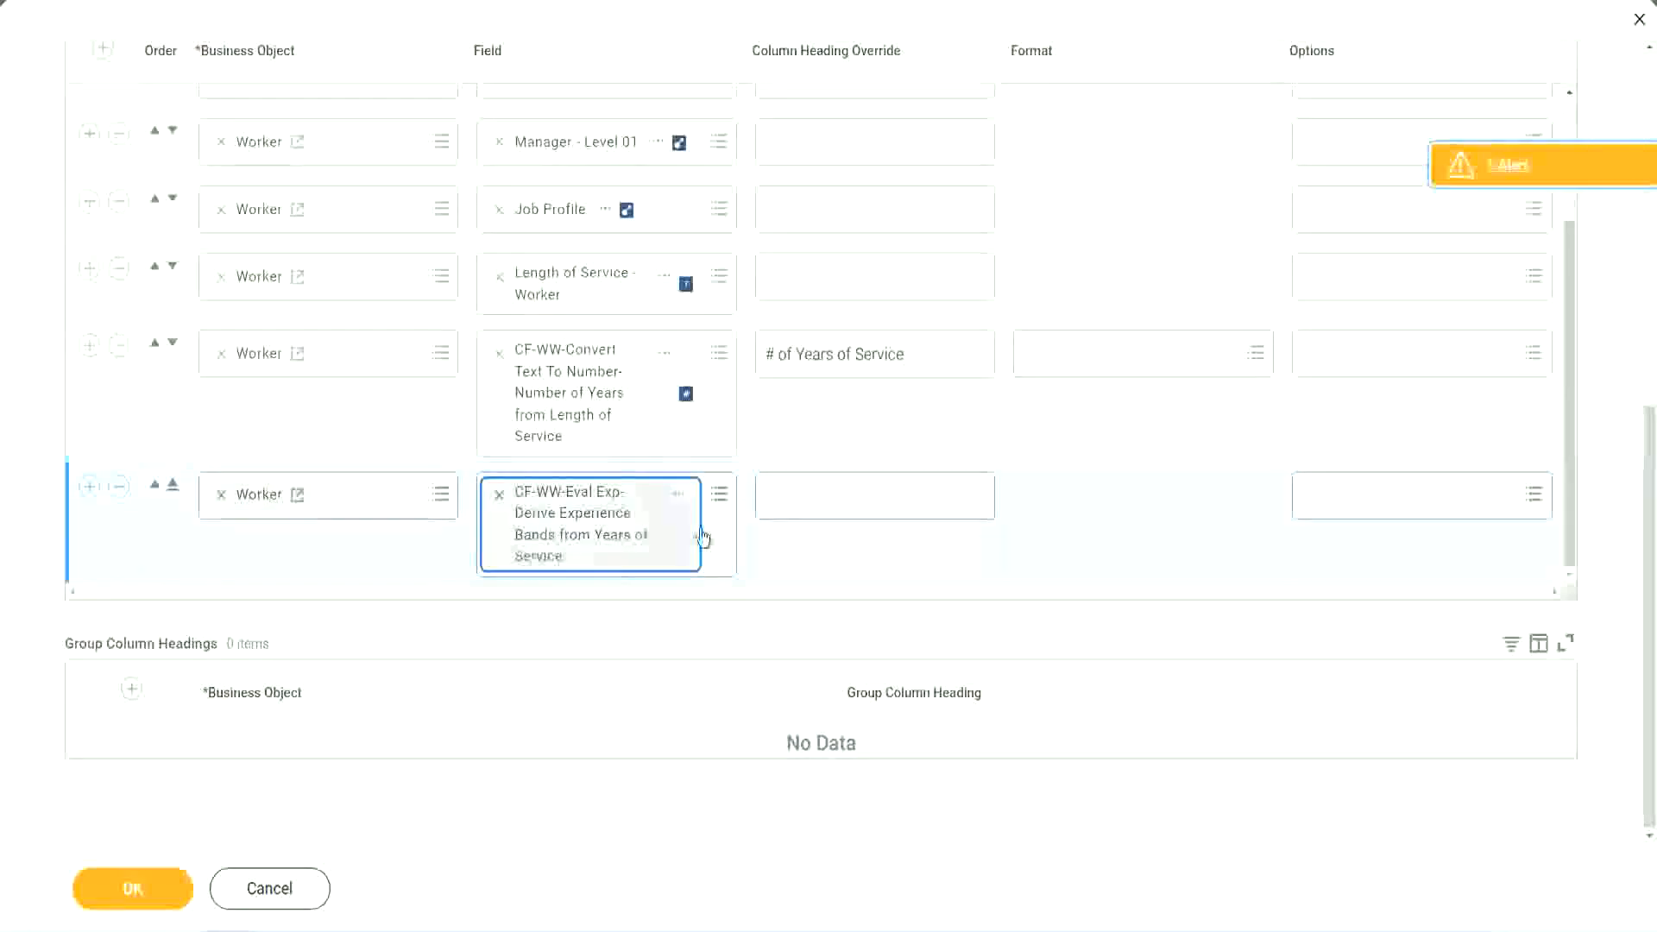
pyautogui.click(845, 497)
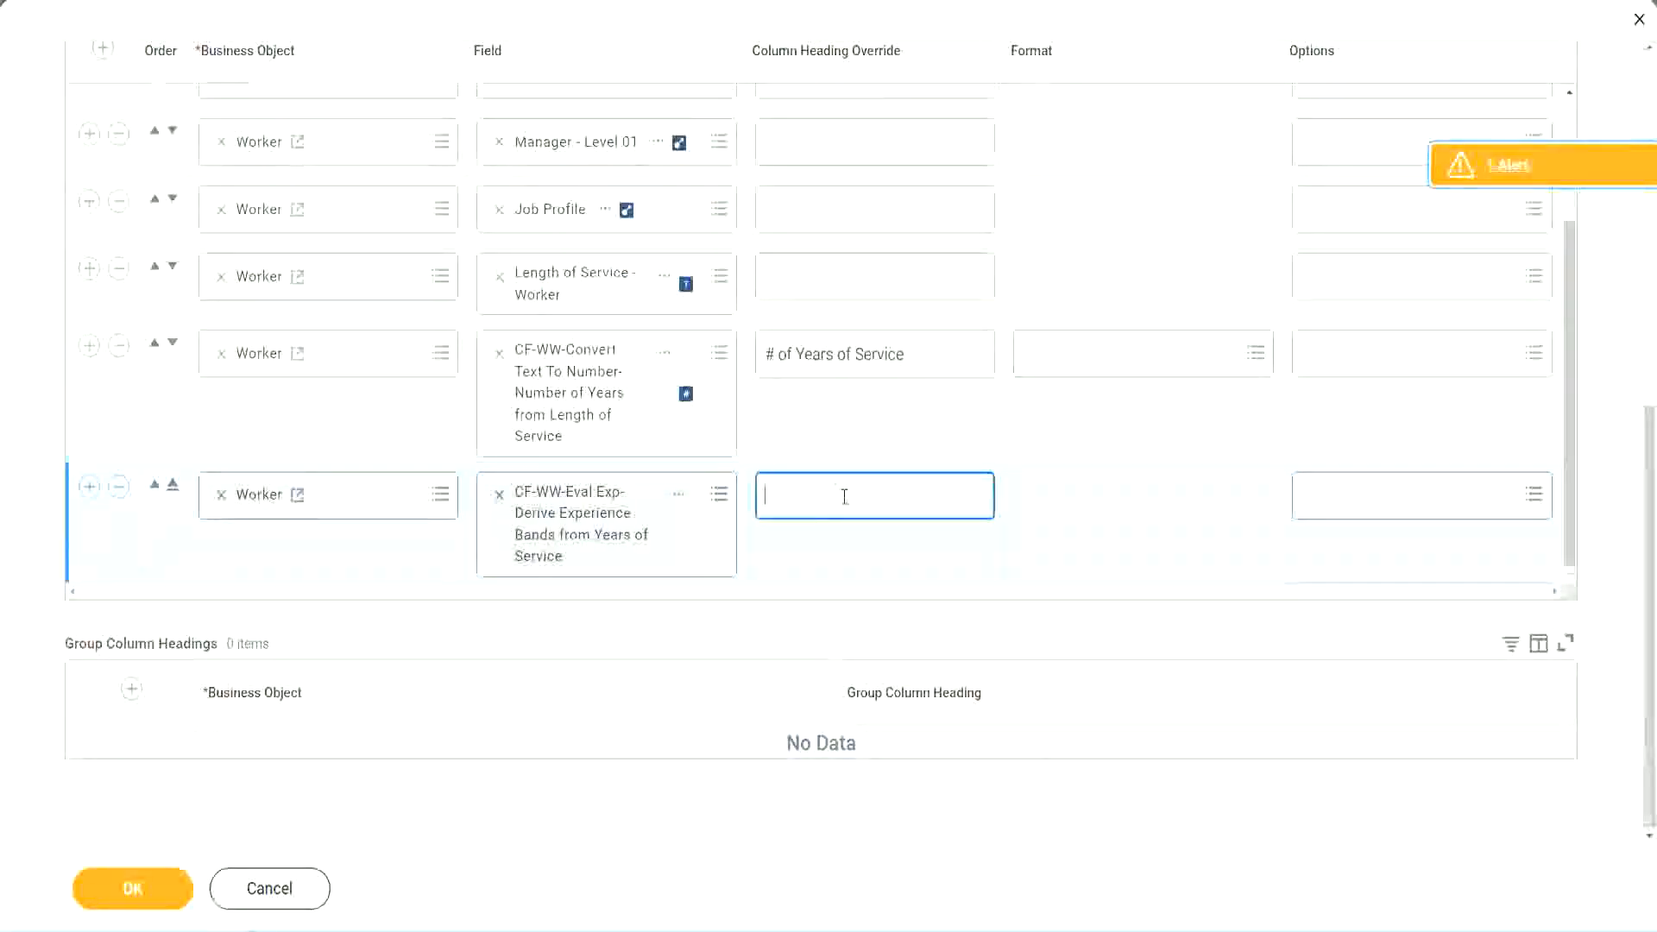
pyautogui.write('E')
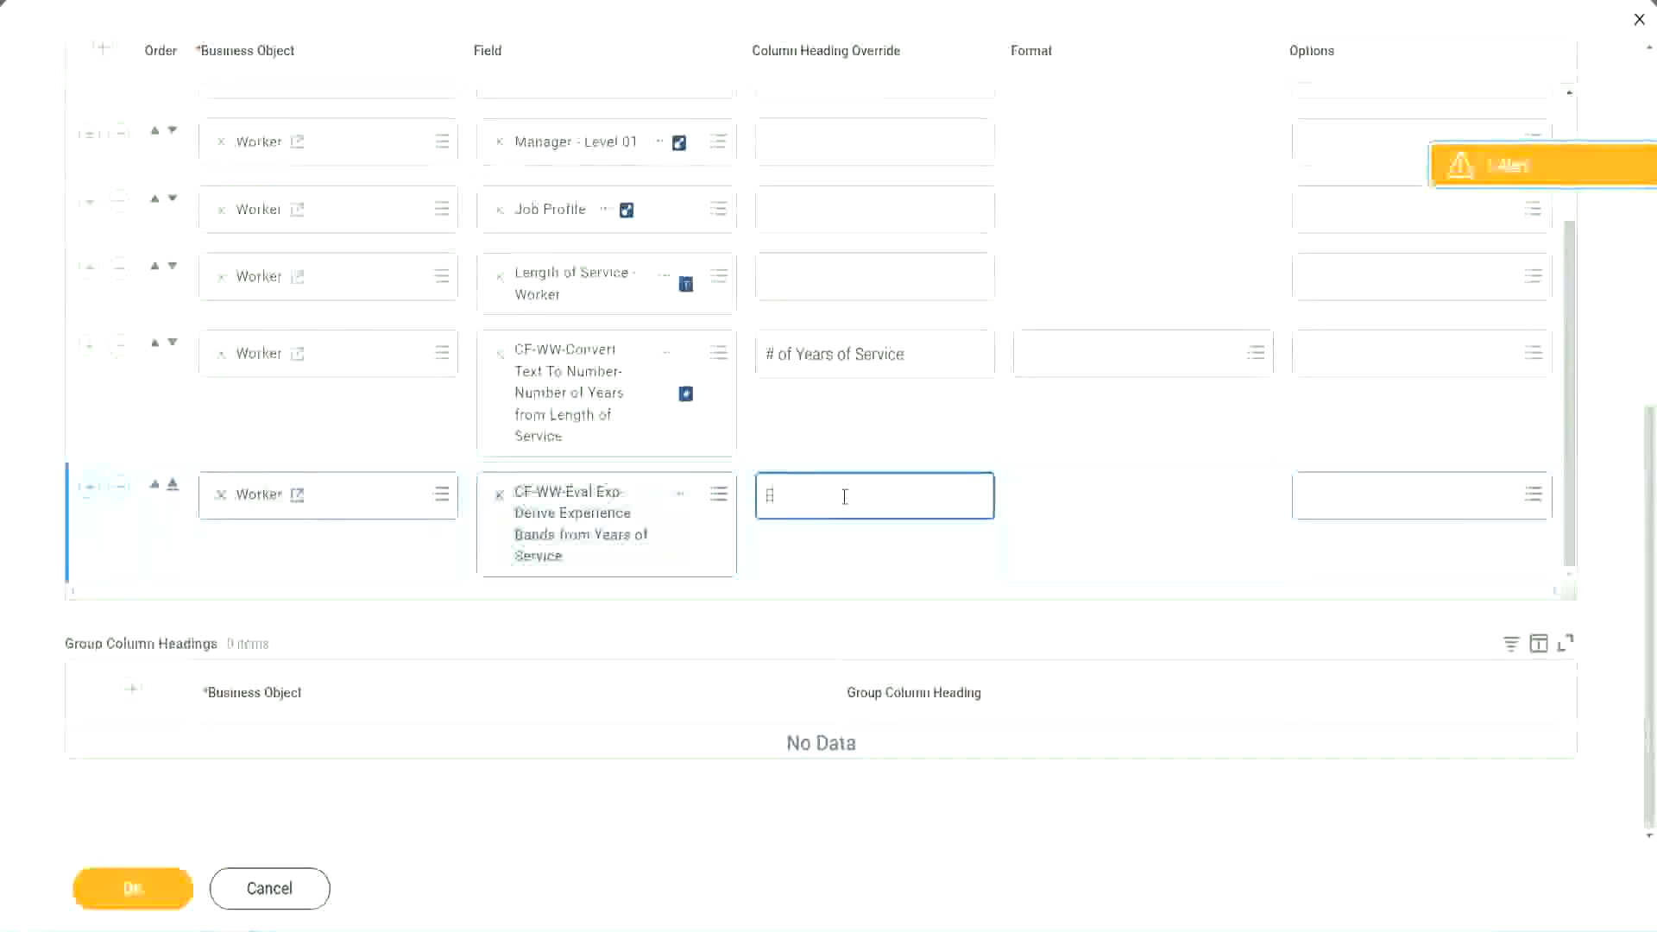
pyautogui.write('xperience')
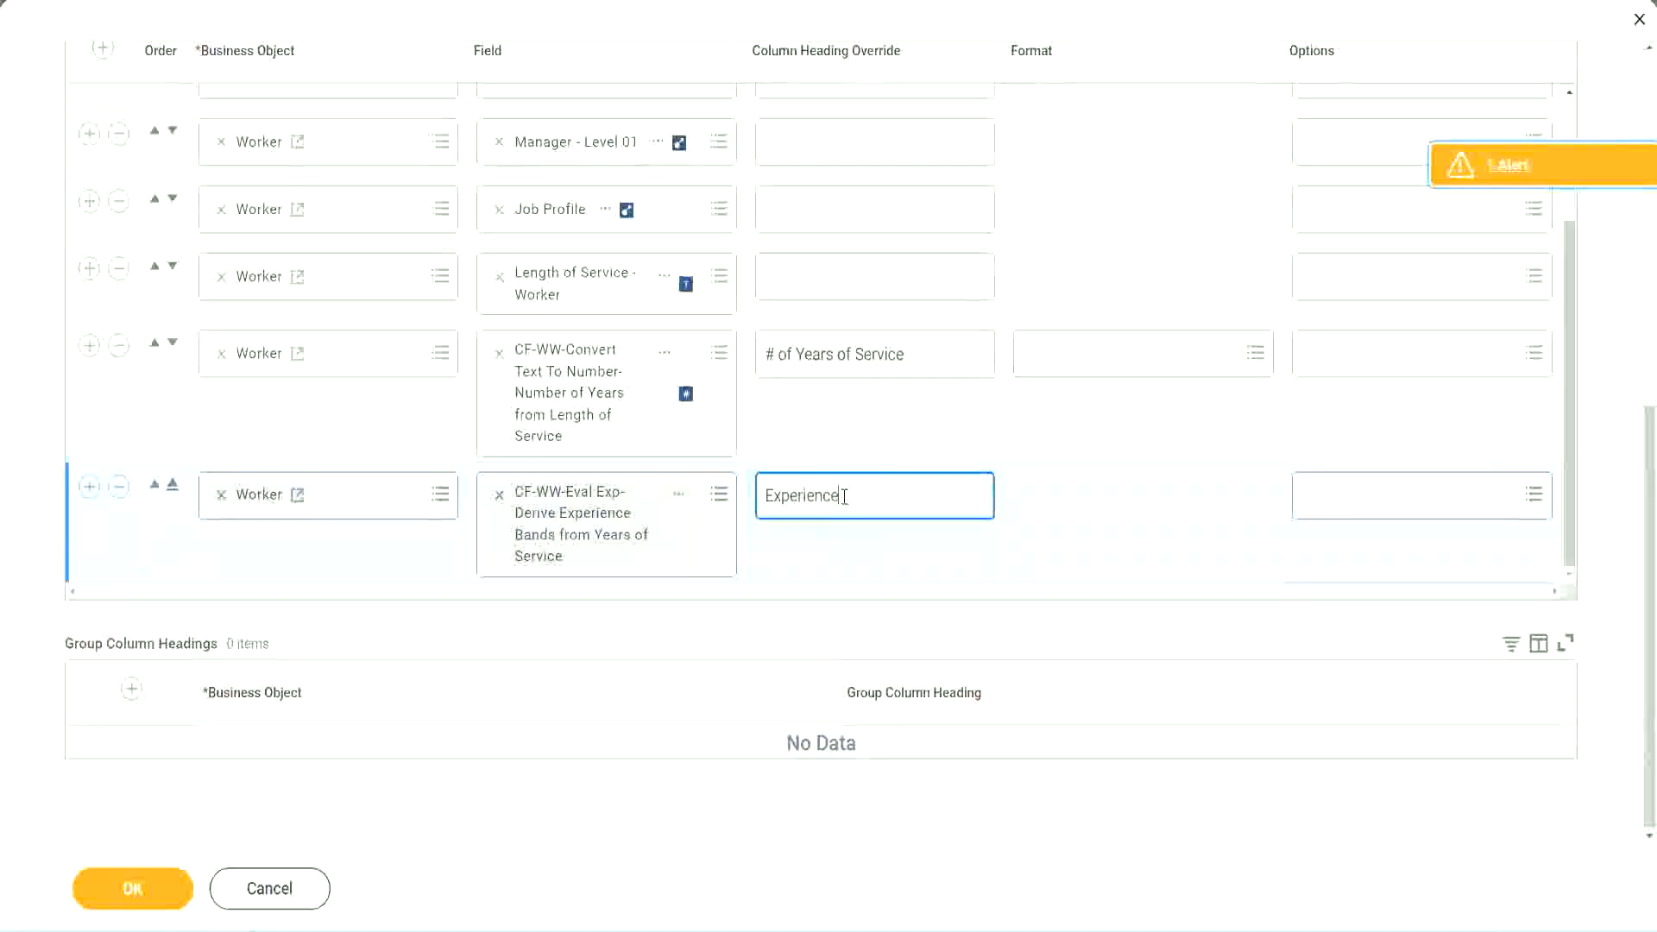
pyautogui.write(' Bands')
pyautogui.click(158, 893)
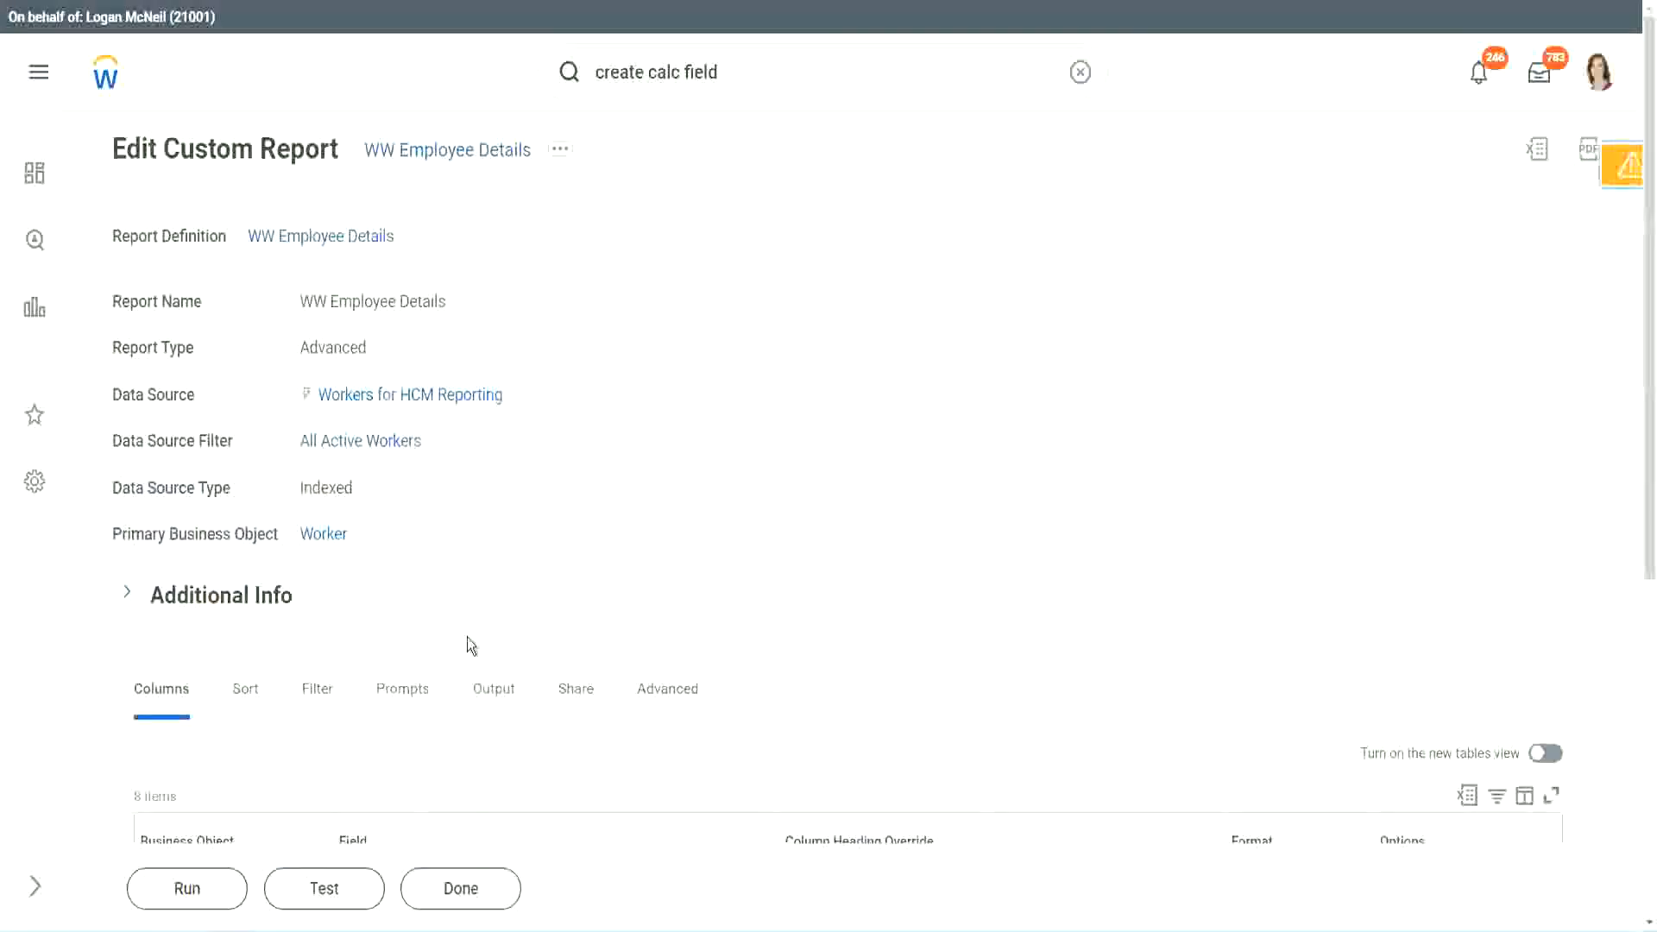
# Step: Run the WW Employee Details report with the Worker Types, Employee Type and Contingent Worker Type prompts left blank
pyautogui.scroll(-5, 518, 592)
pyautogui.click(191, 888)
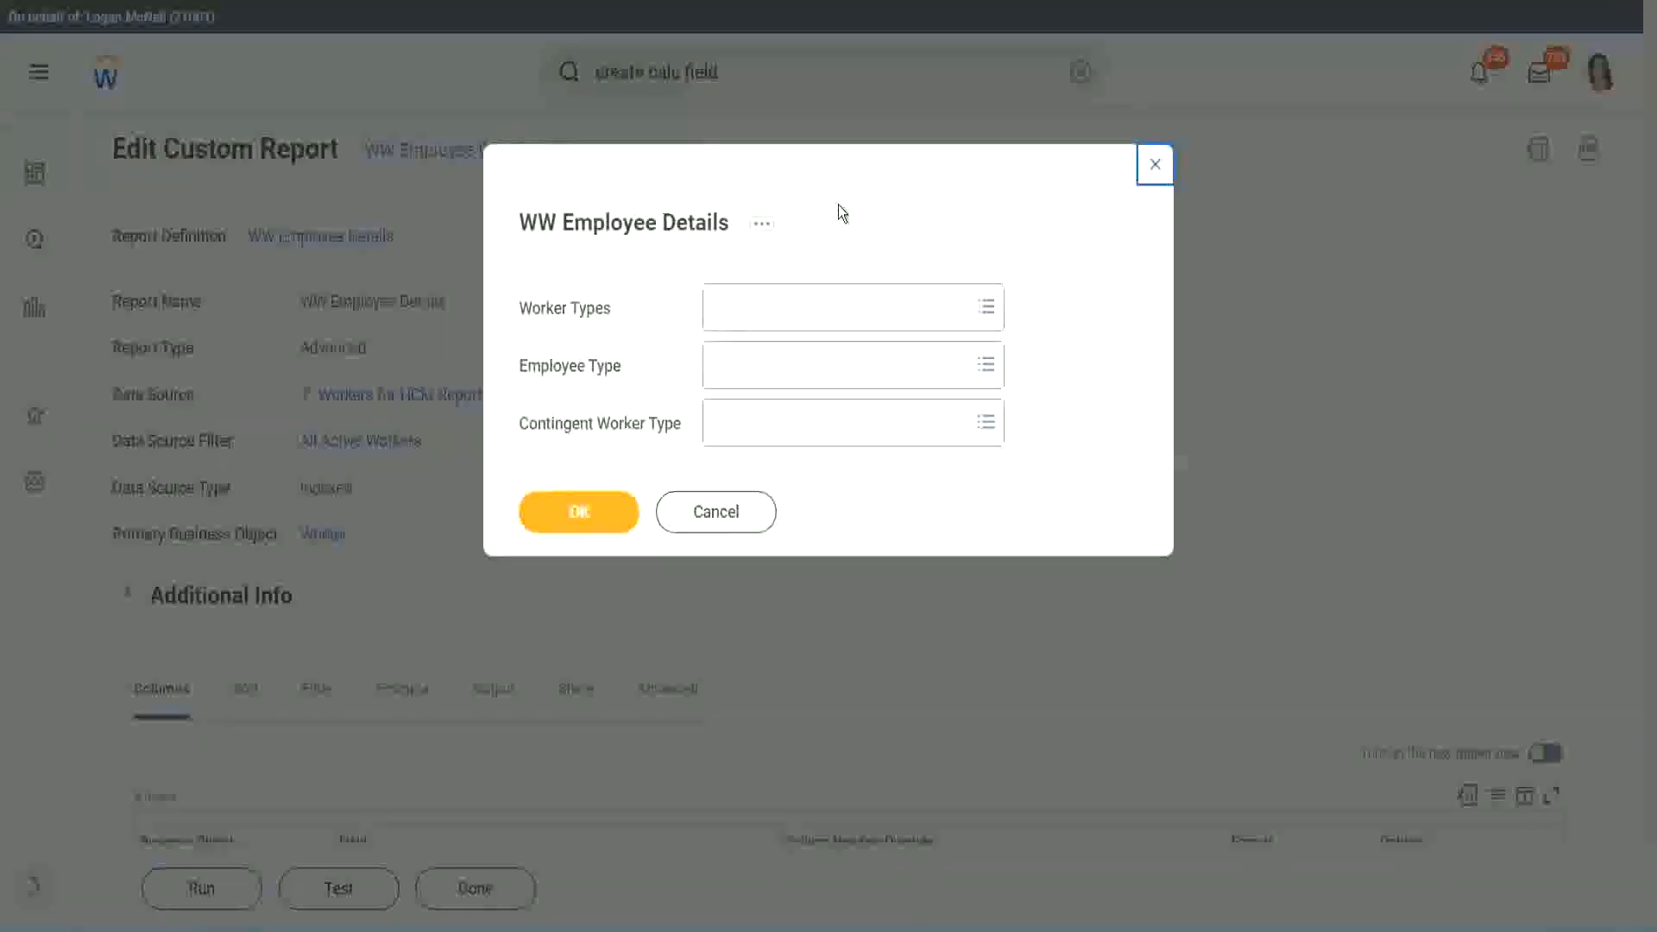
pyautogui.click(581, 510)
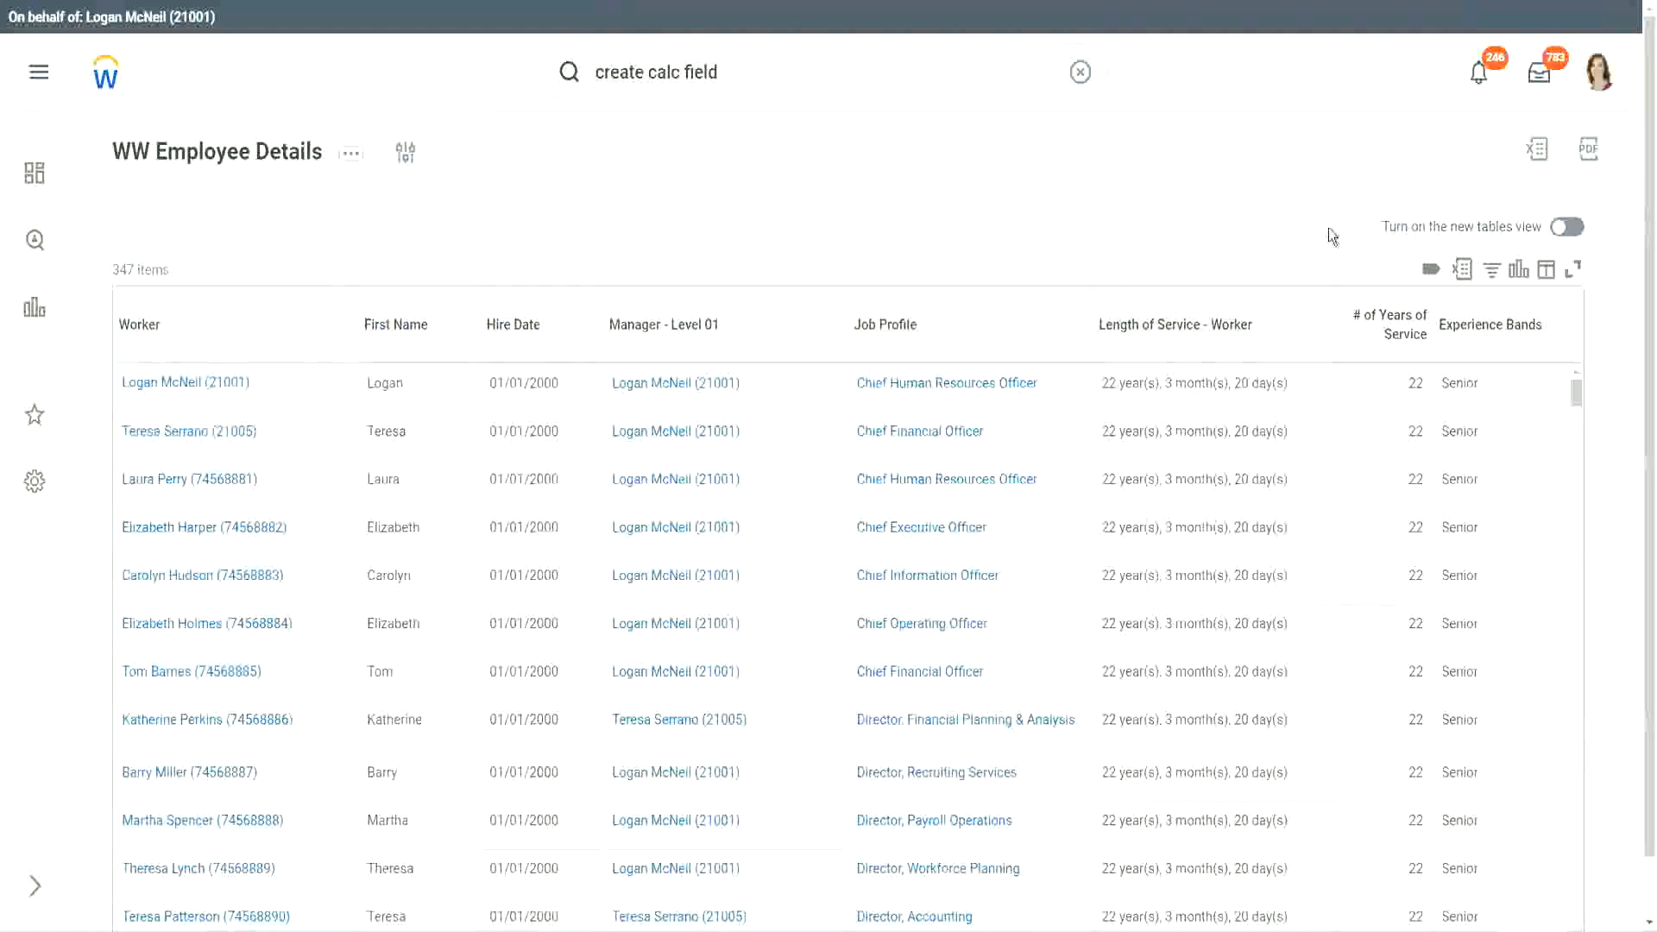
pyautogui.scroll(-1, 1328, 228)
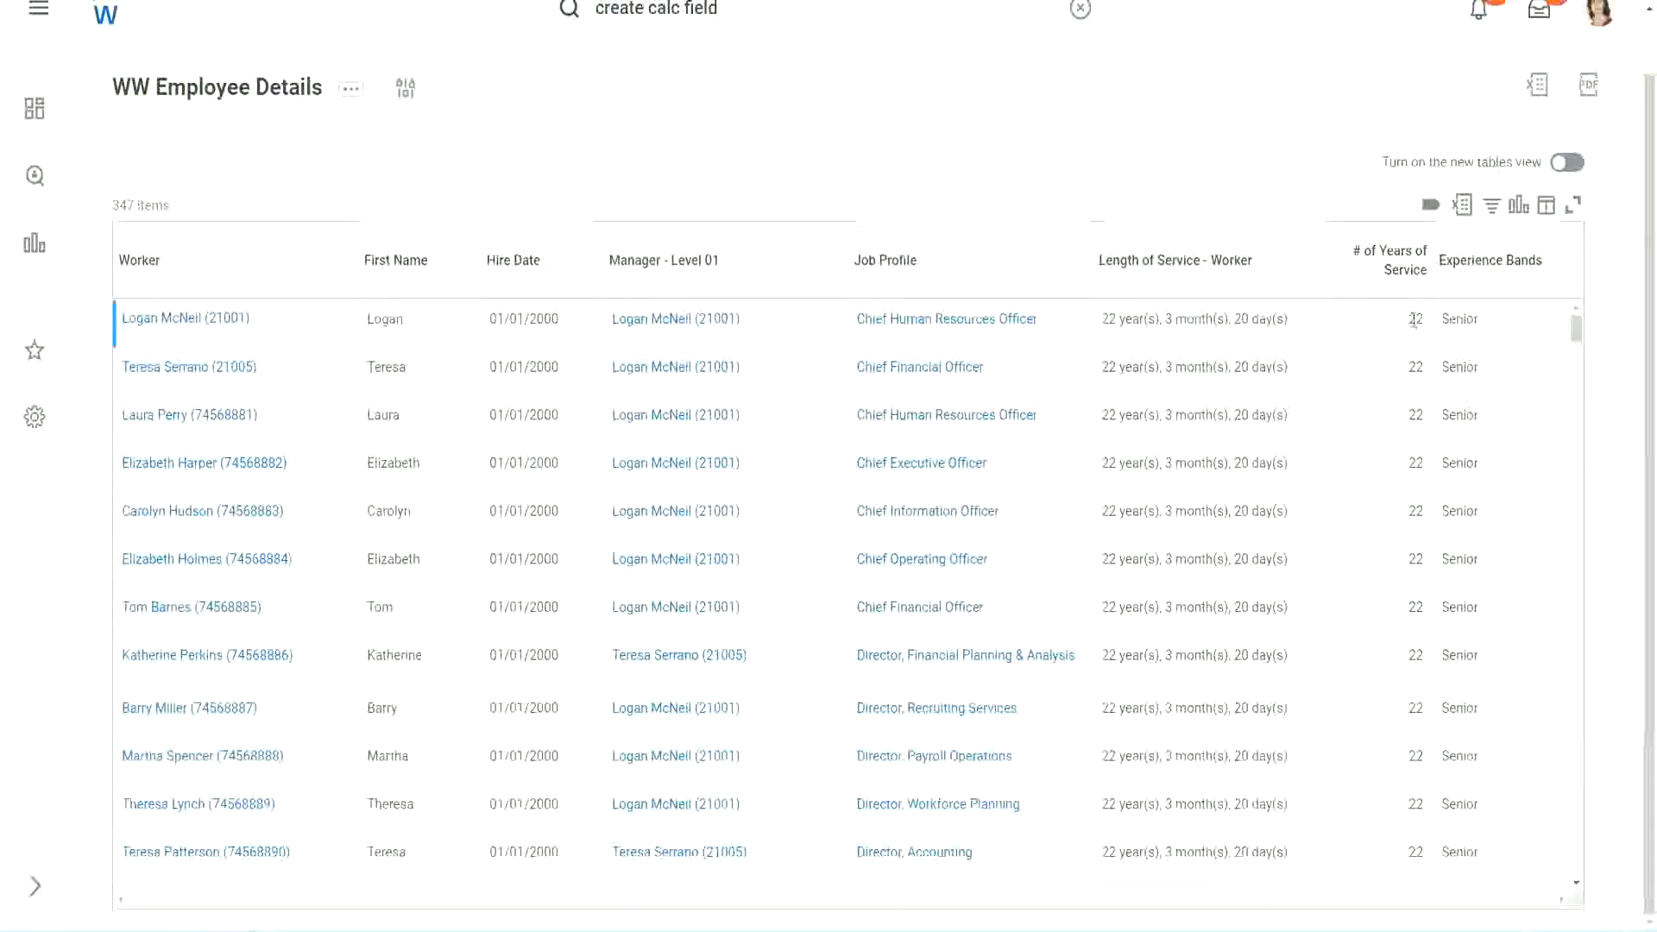
# Step: Check the first worker's years of service against the 16 - 30 years Senior band in the Notepad++ notes
pyautogui.doubleClick(1416, 319)
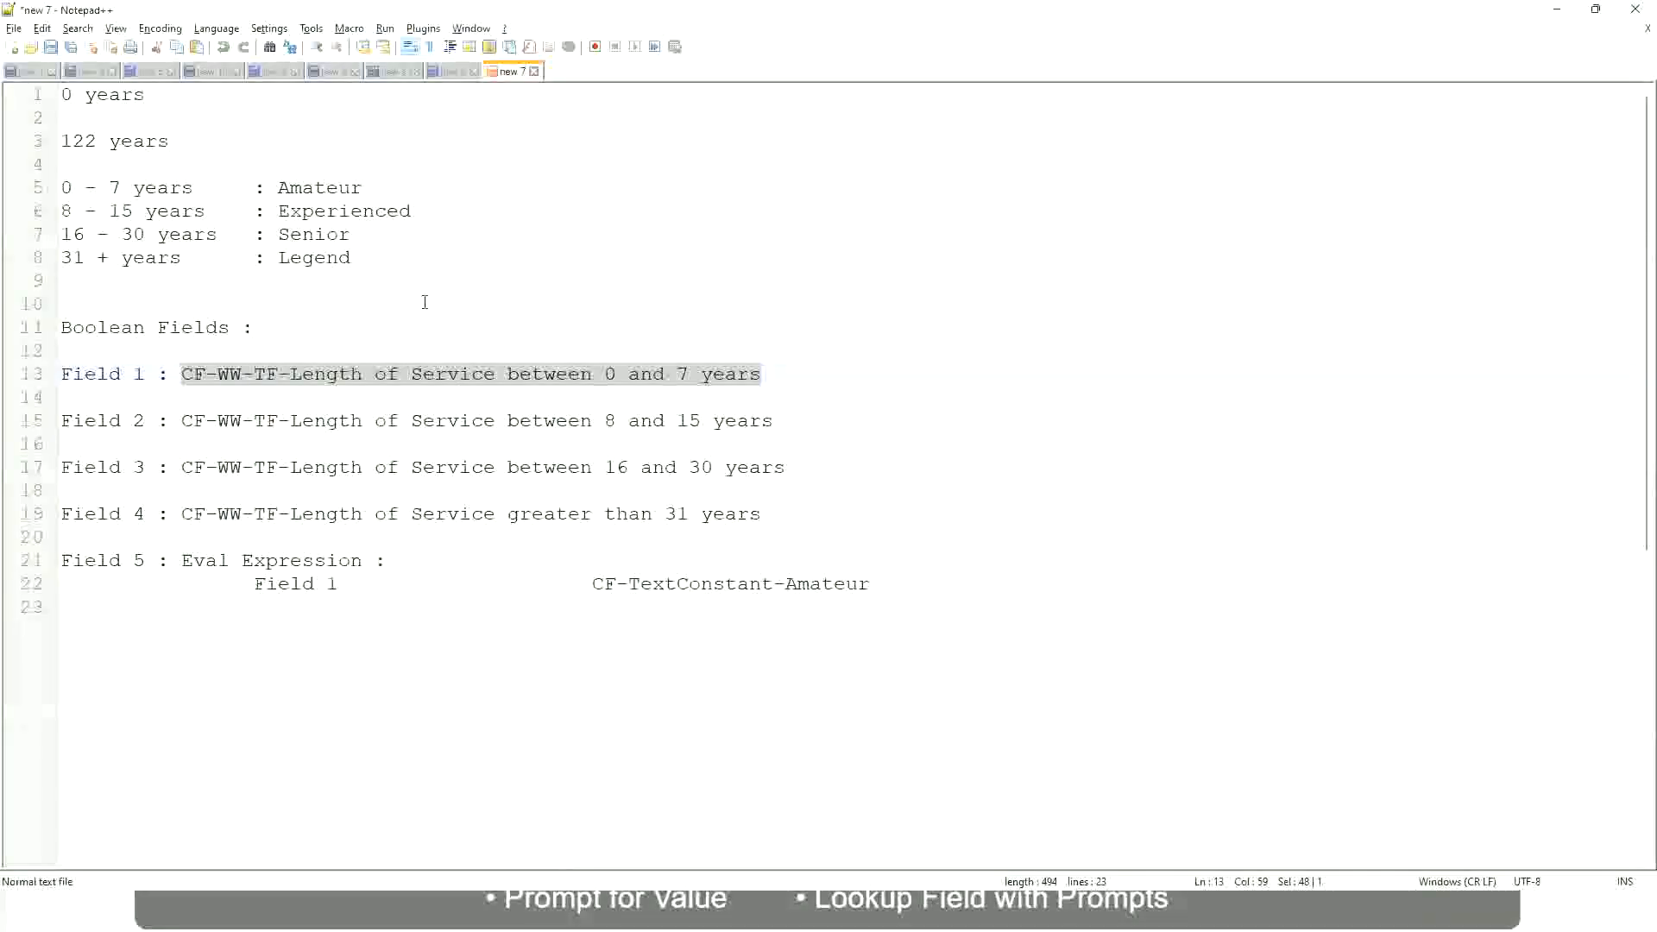
pyautogui.click(425, 298)
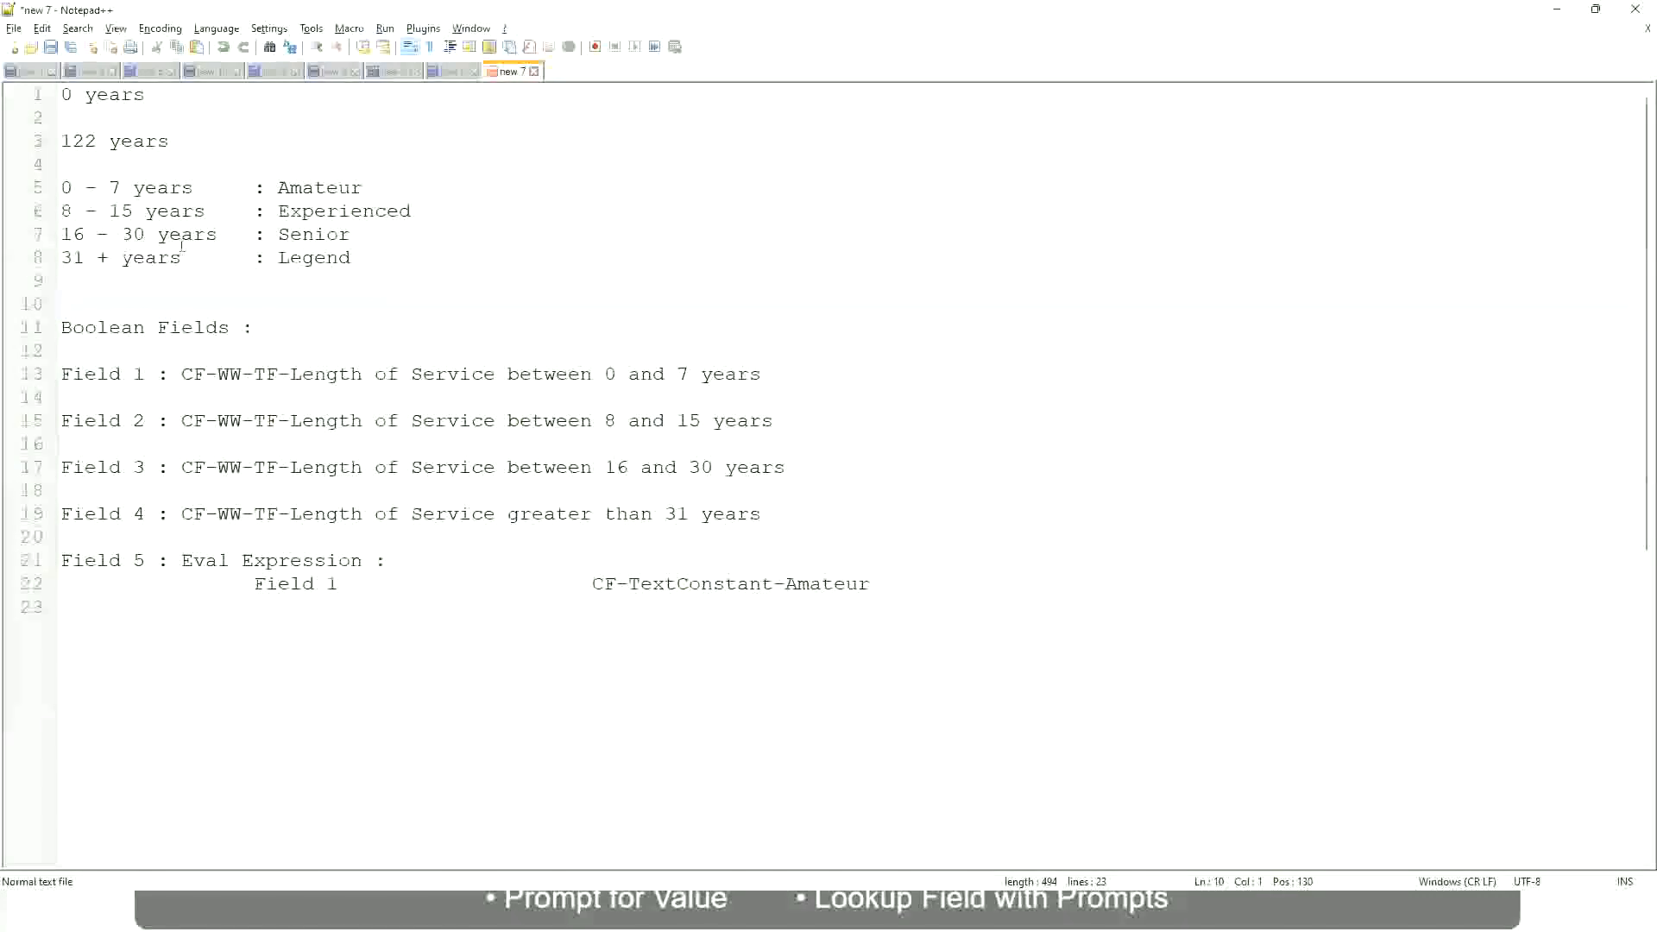
pyautogui.click(280, 233)
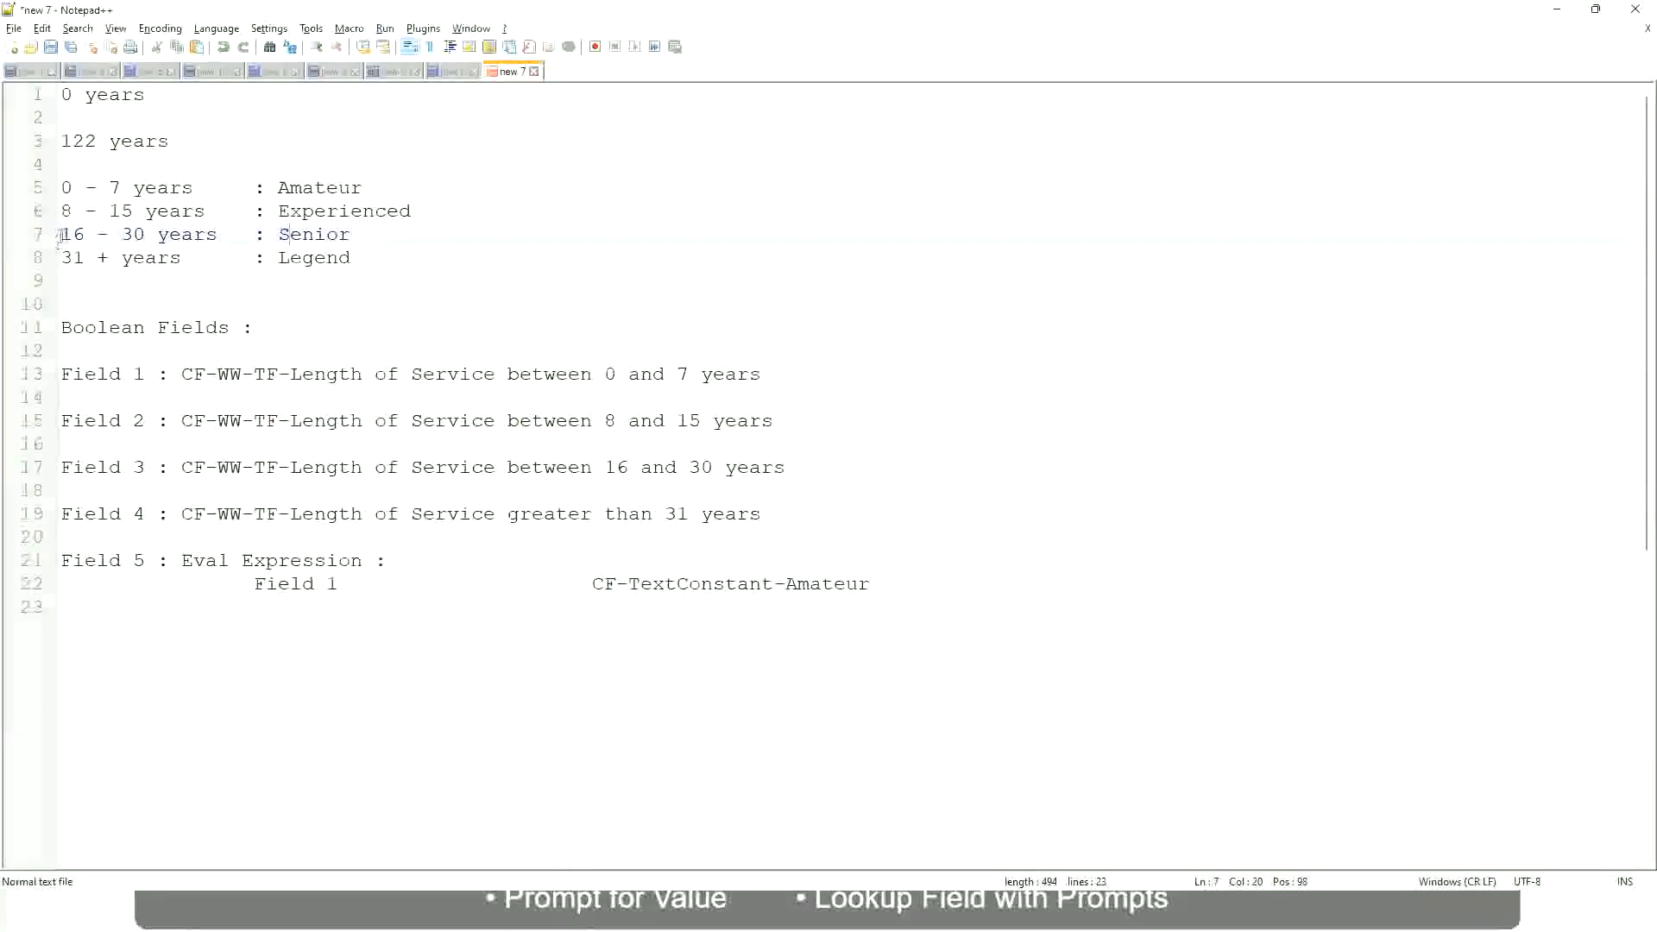
pyautogui.moveTo(61, 234); pyautogui.dragTo(161, 236)
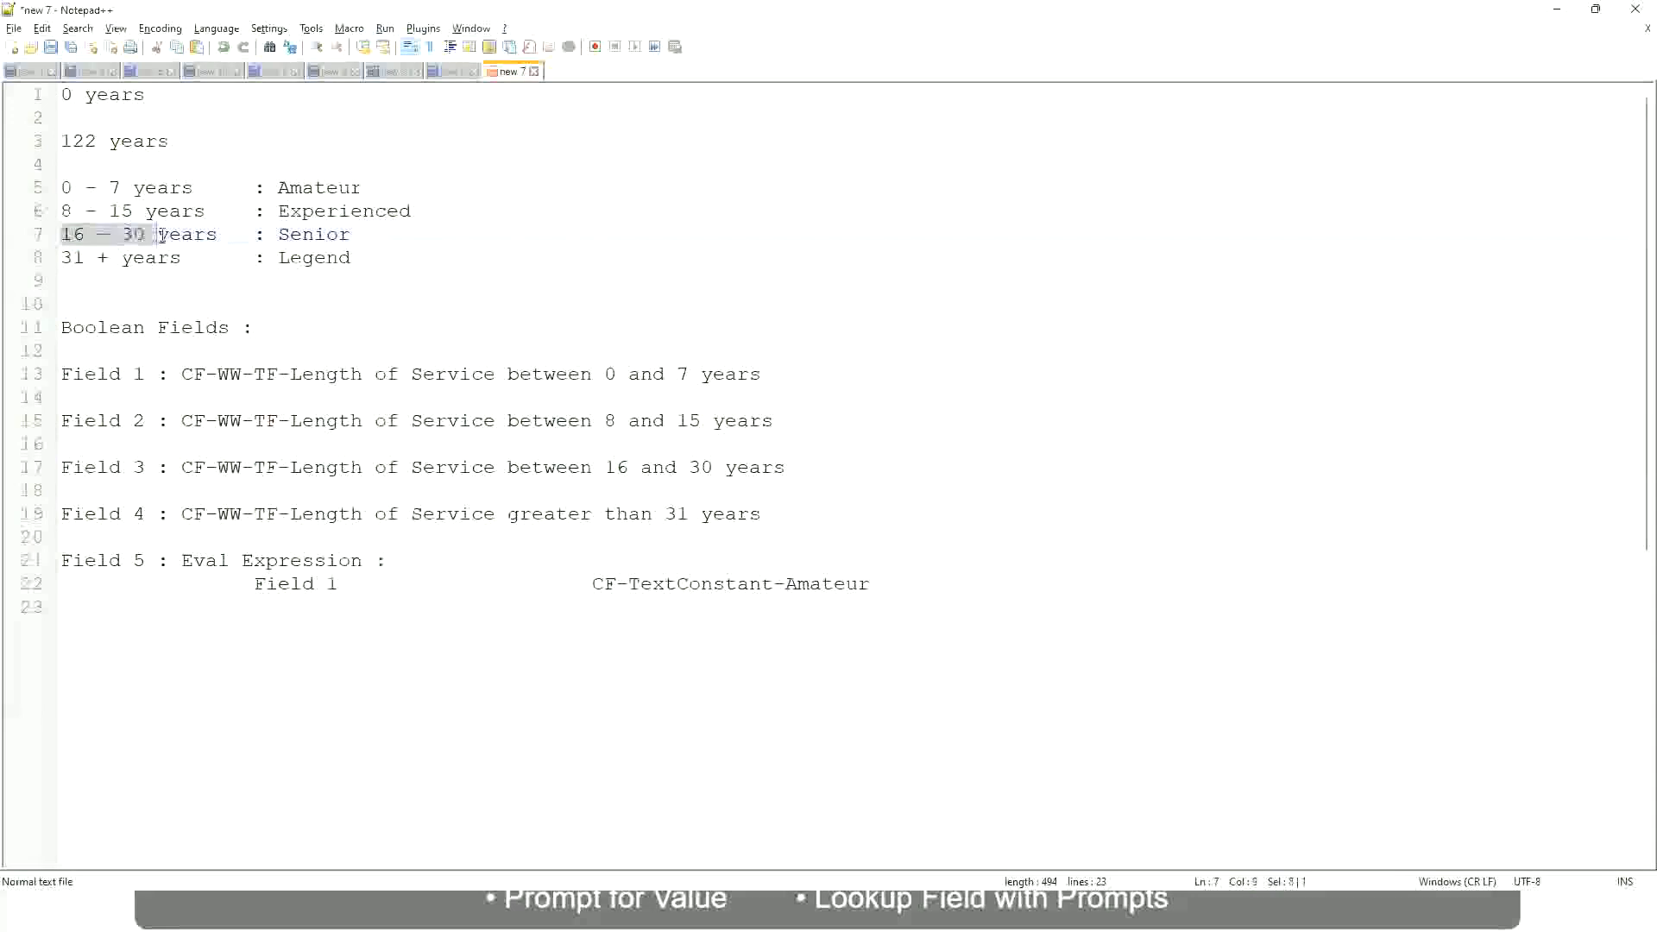
pyautogui.doubleClick(309, 234)
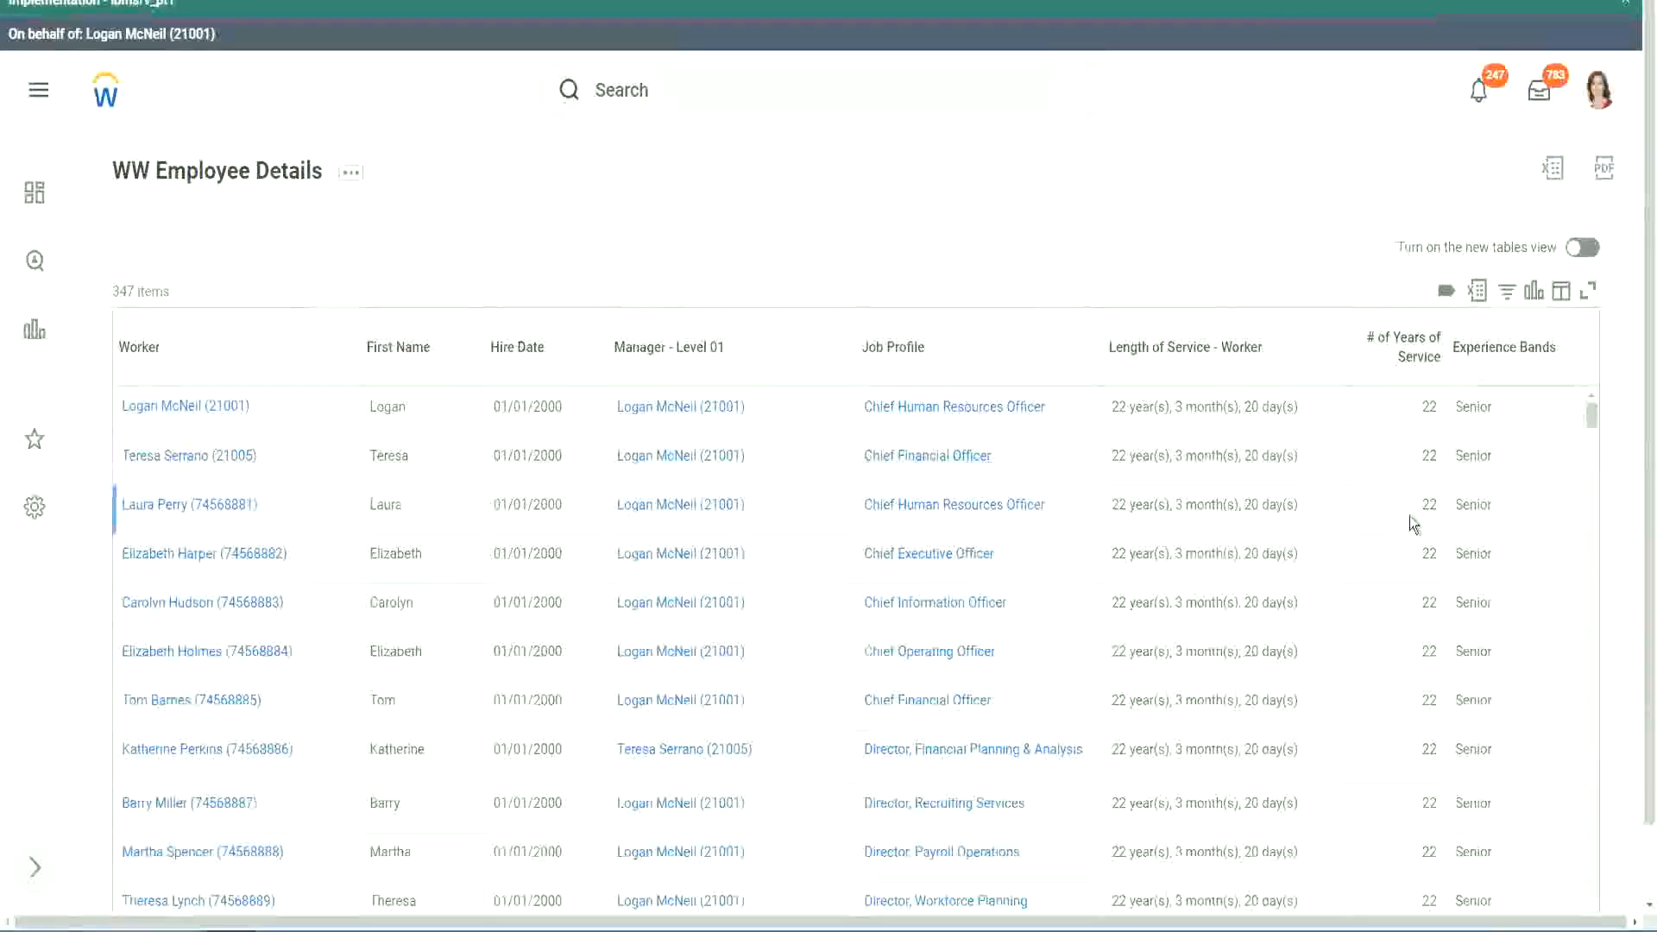
# Step: Return to the report output in Workday and compare the years of service with the Experience Bands down the rows
pyautogui.scroll(-2, 1415, 517)
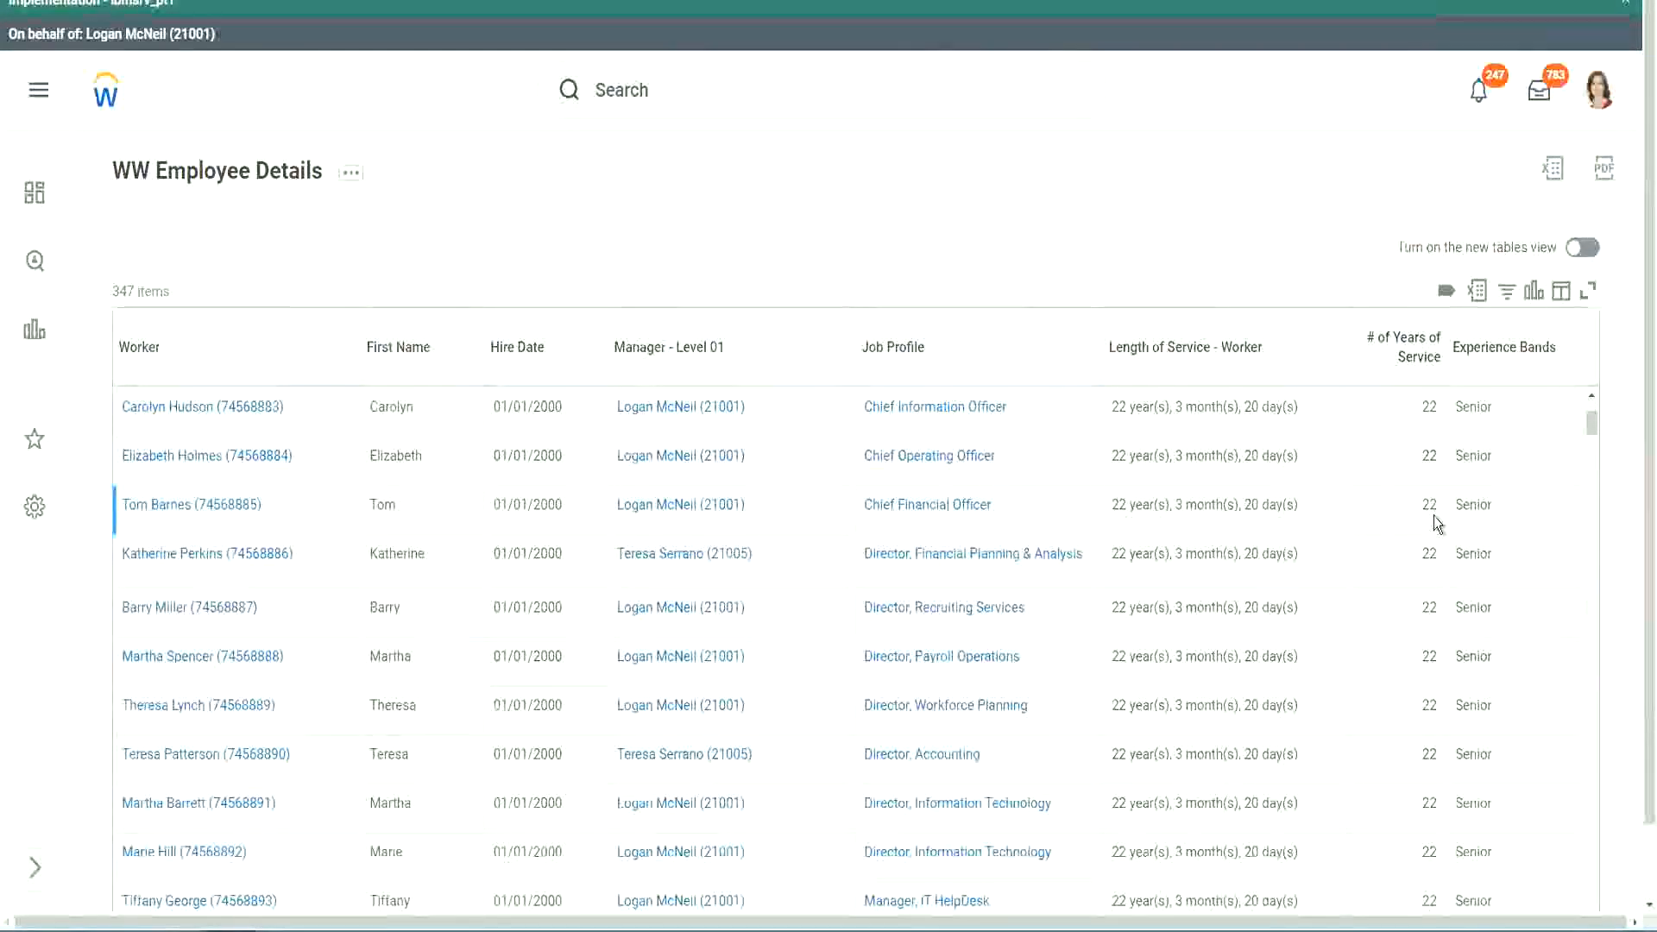
pyautogui.scroll(-5, 1432, 518)
pyautogui.scroll(-5, 1448, 575)
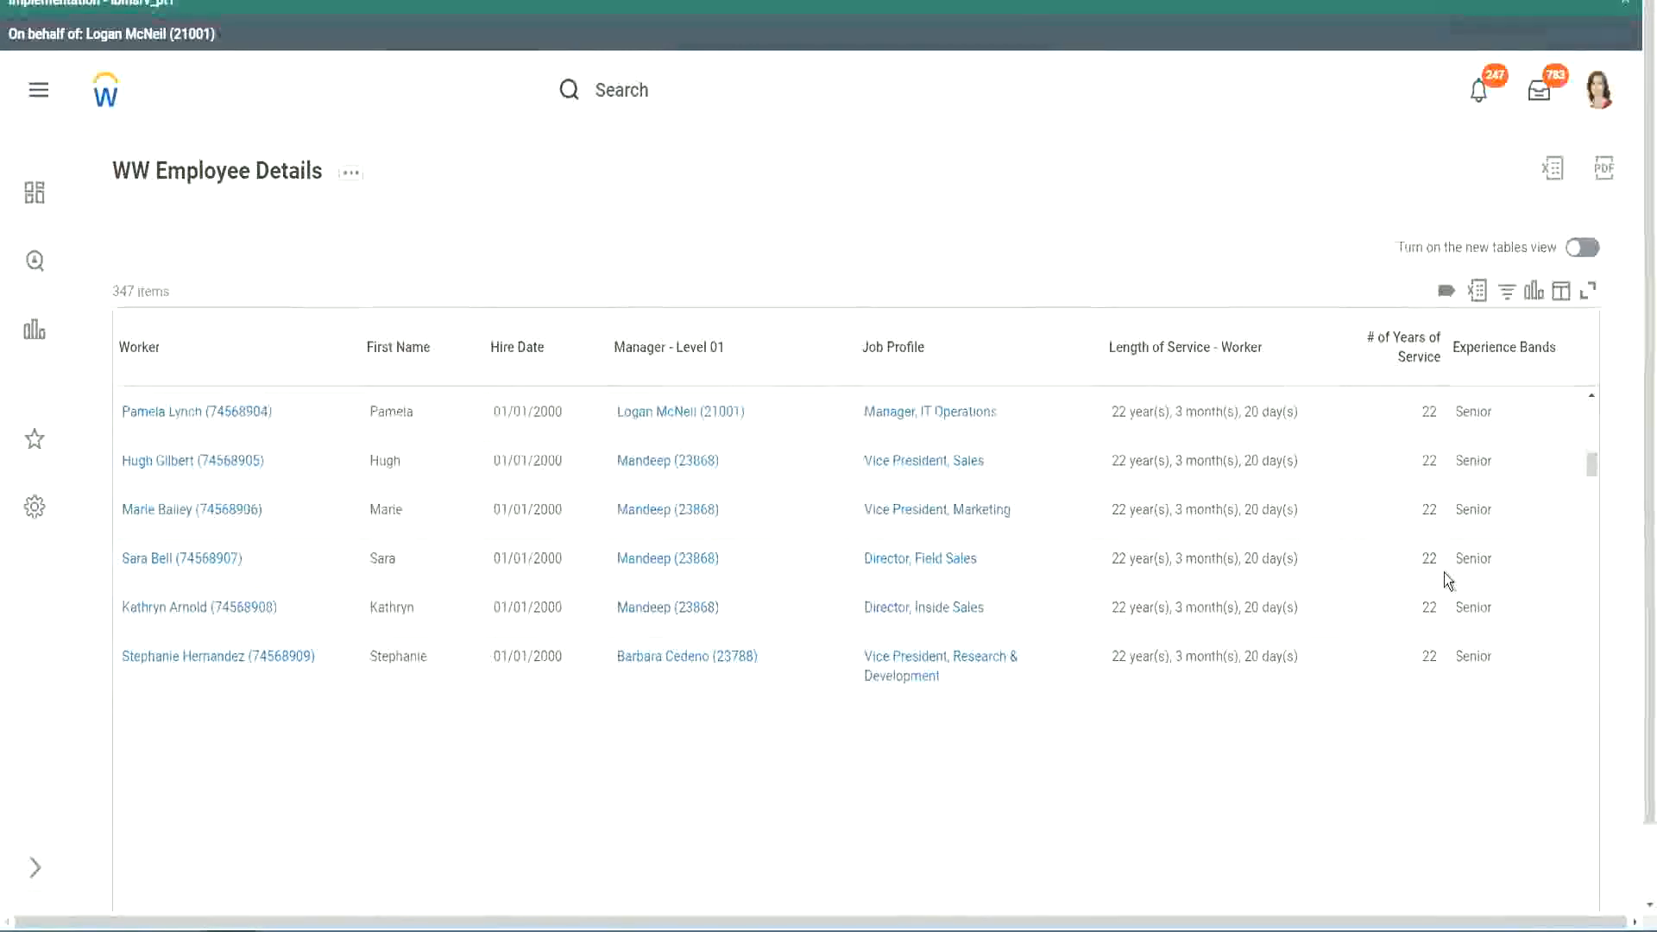
pyautogui.scroll(-2, 1468, 594)
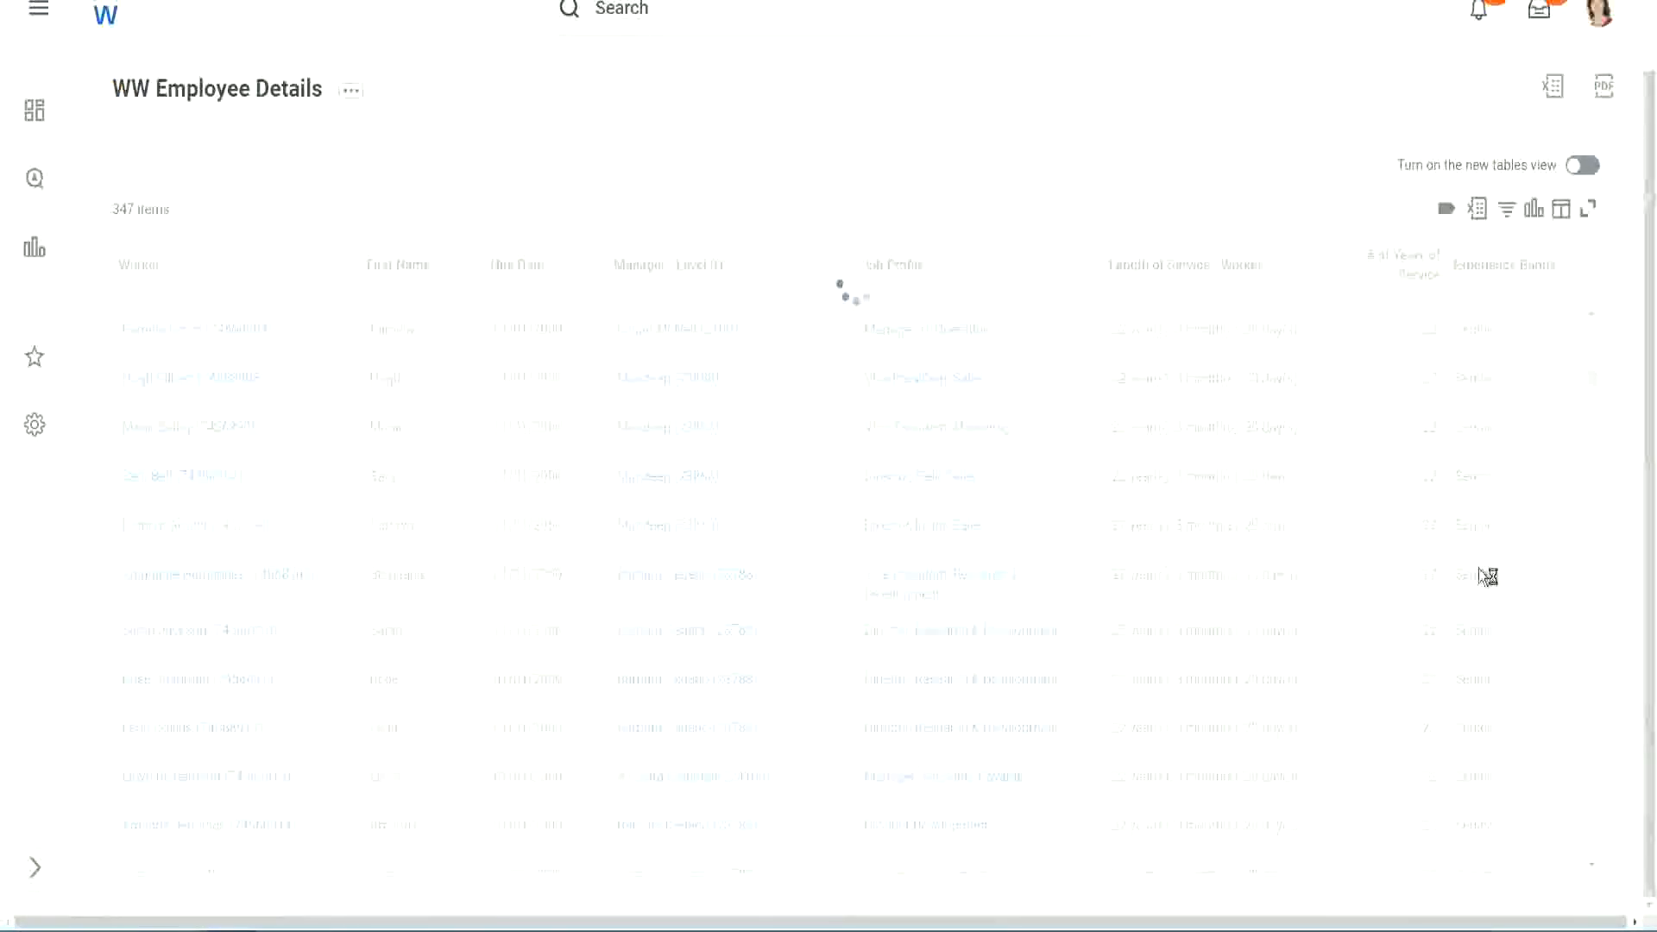
pyautogui.scroll(-4, 1535, 485)
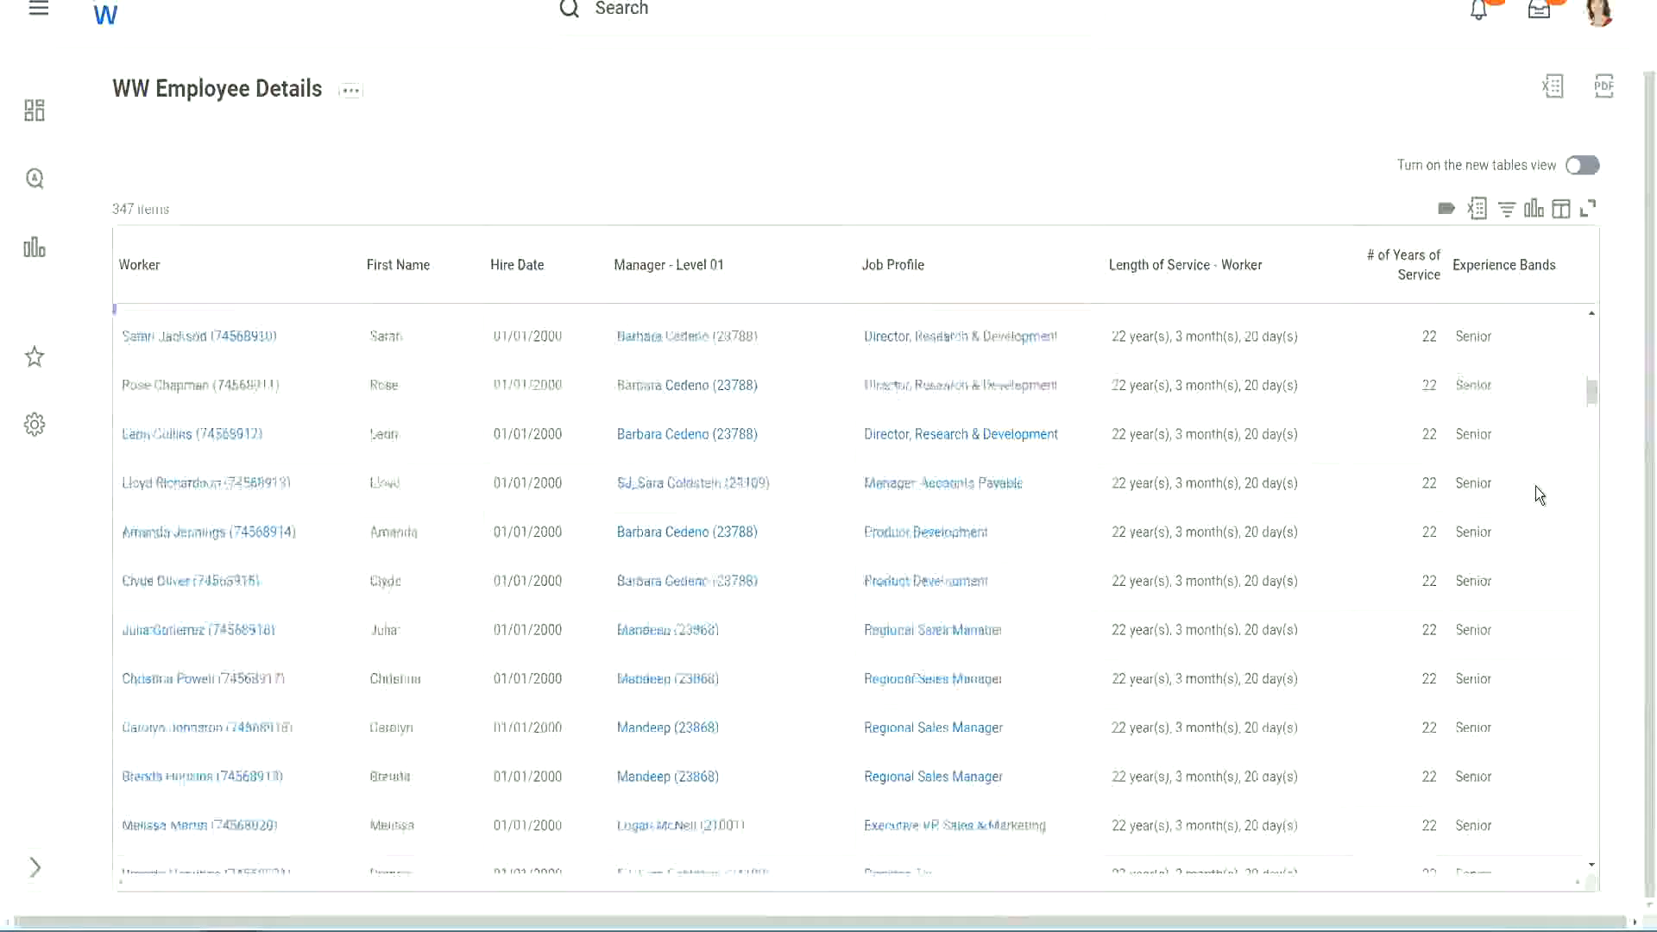
pyautogui.scroll(-3, 1535, 485)
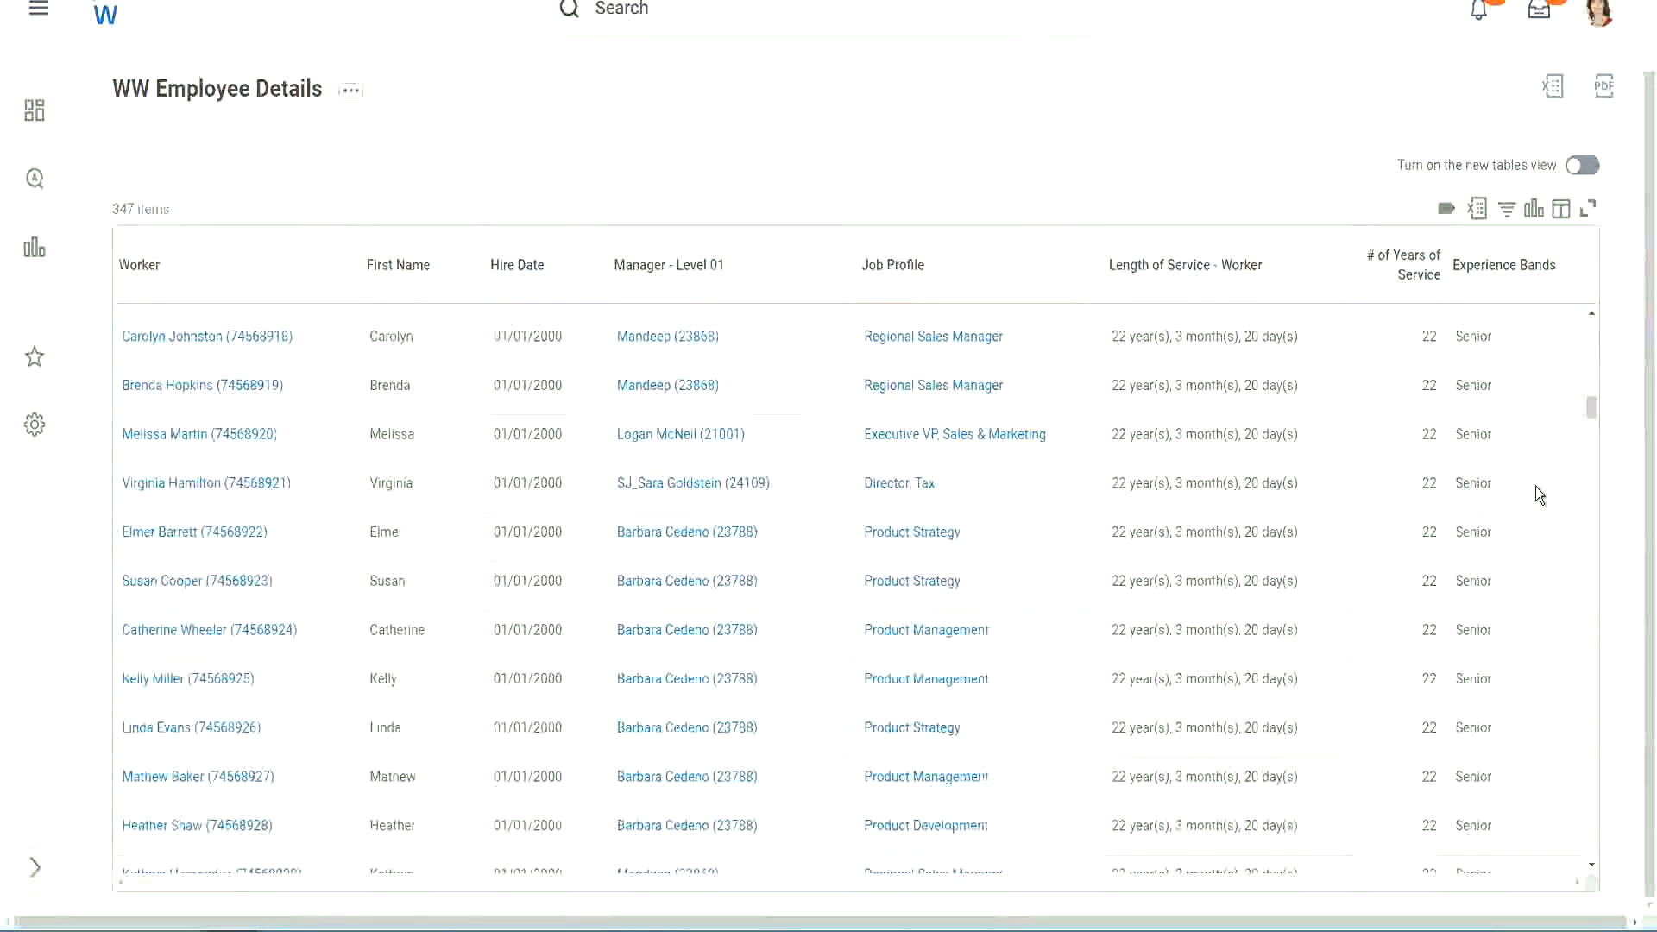
pyautogui.scroll(-6, 1535, 485)
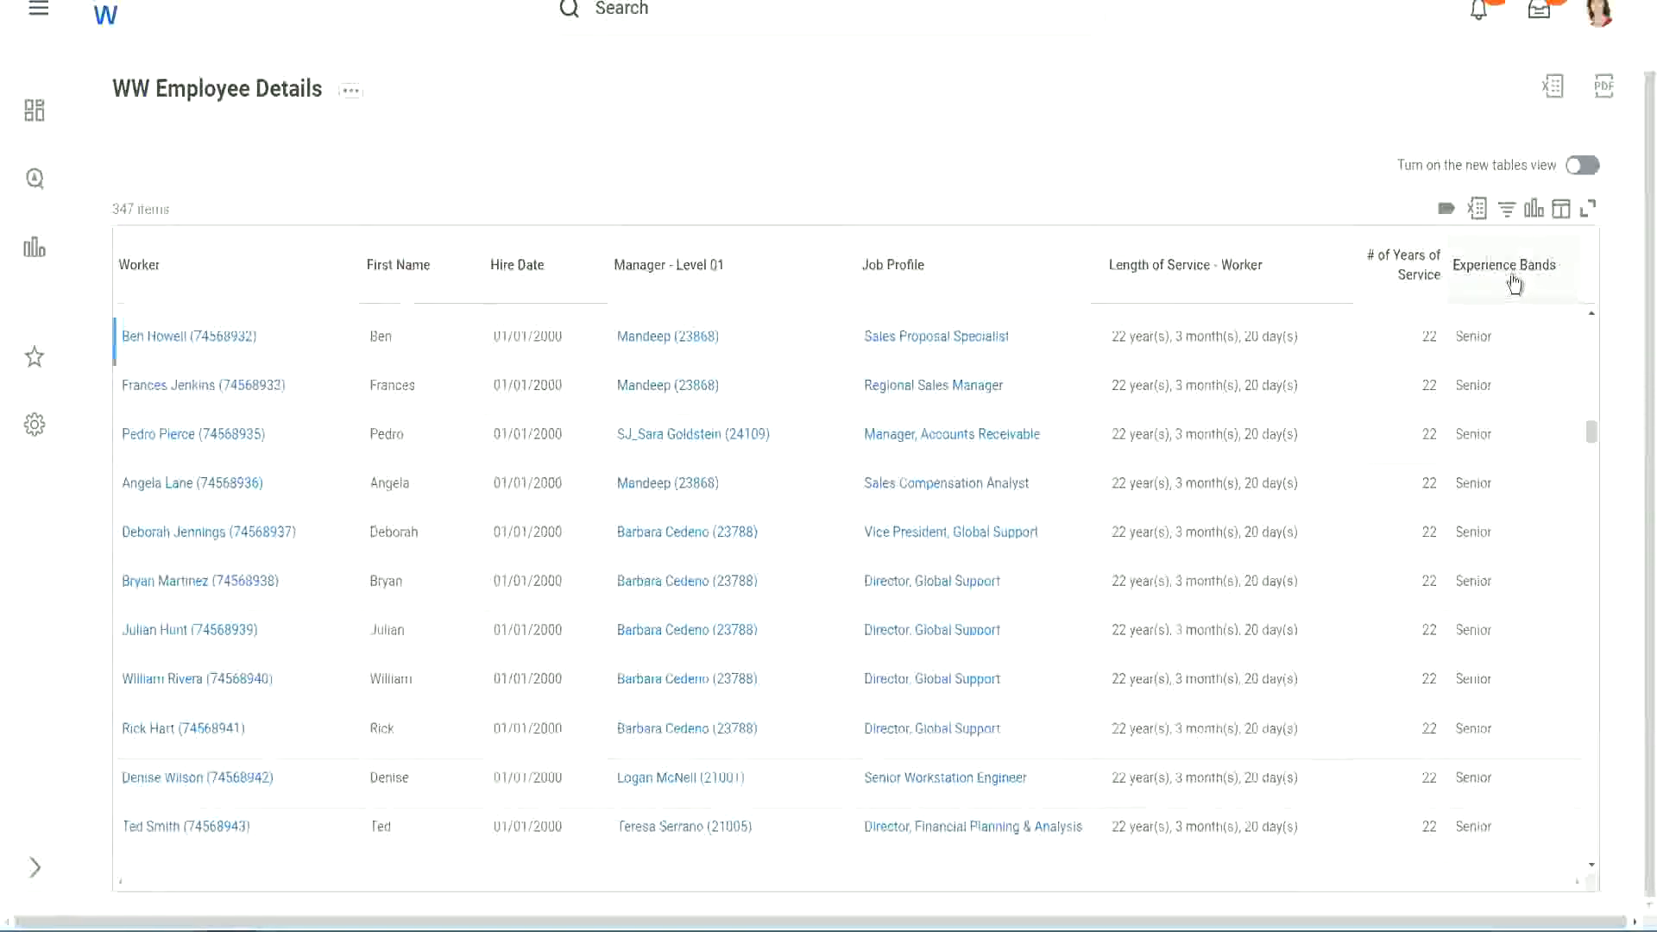
# Step: Filter the report's Experience Bands column to values containing Amateur
pyautogui.click(1515, 283)
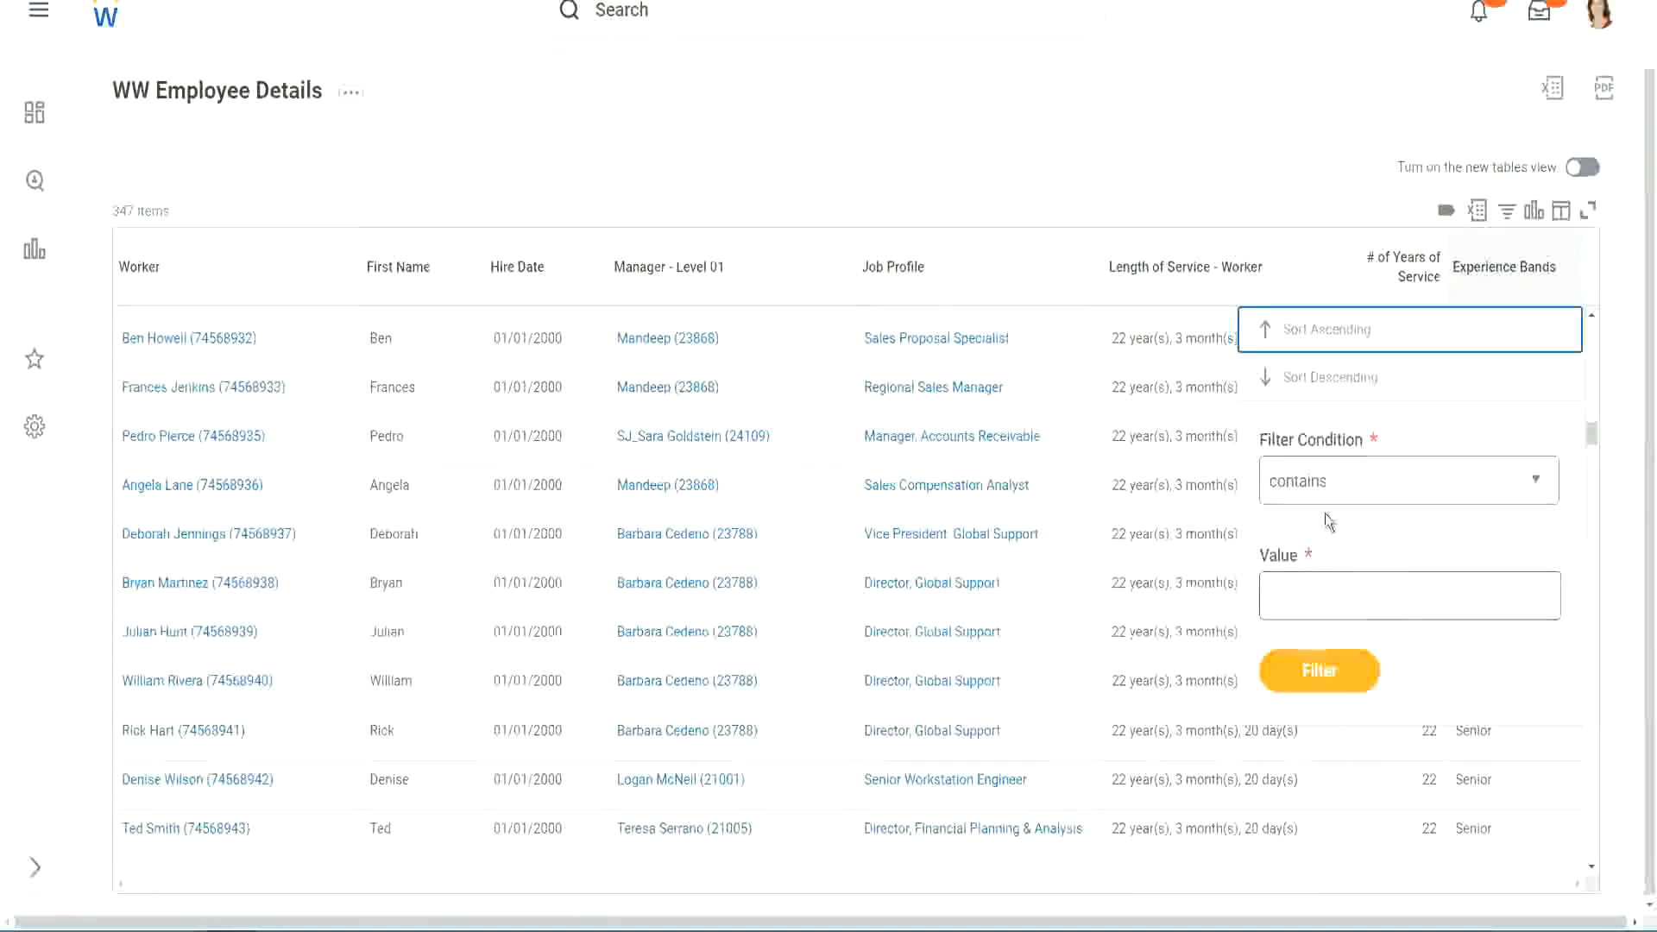
pyautogui.click(1314, 581)
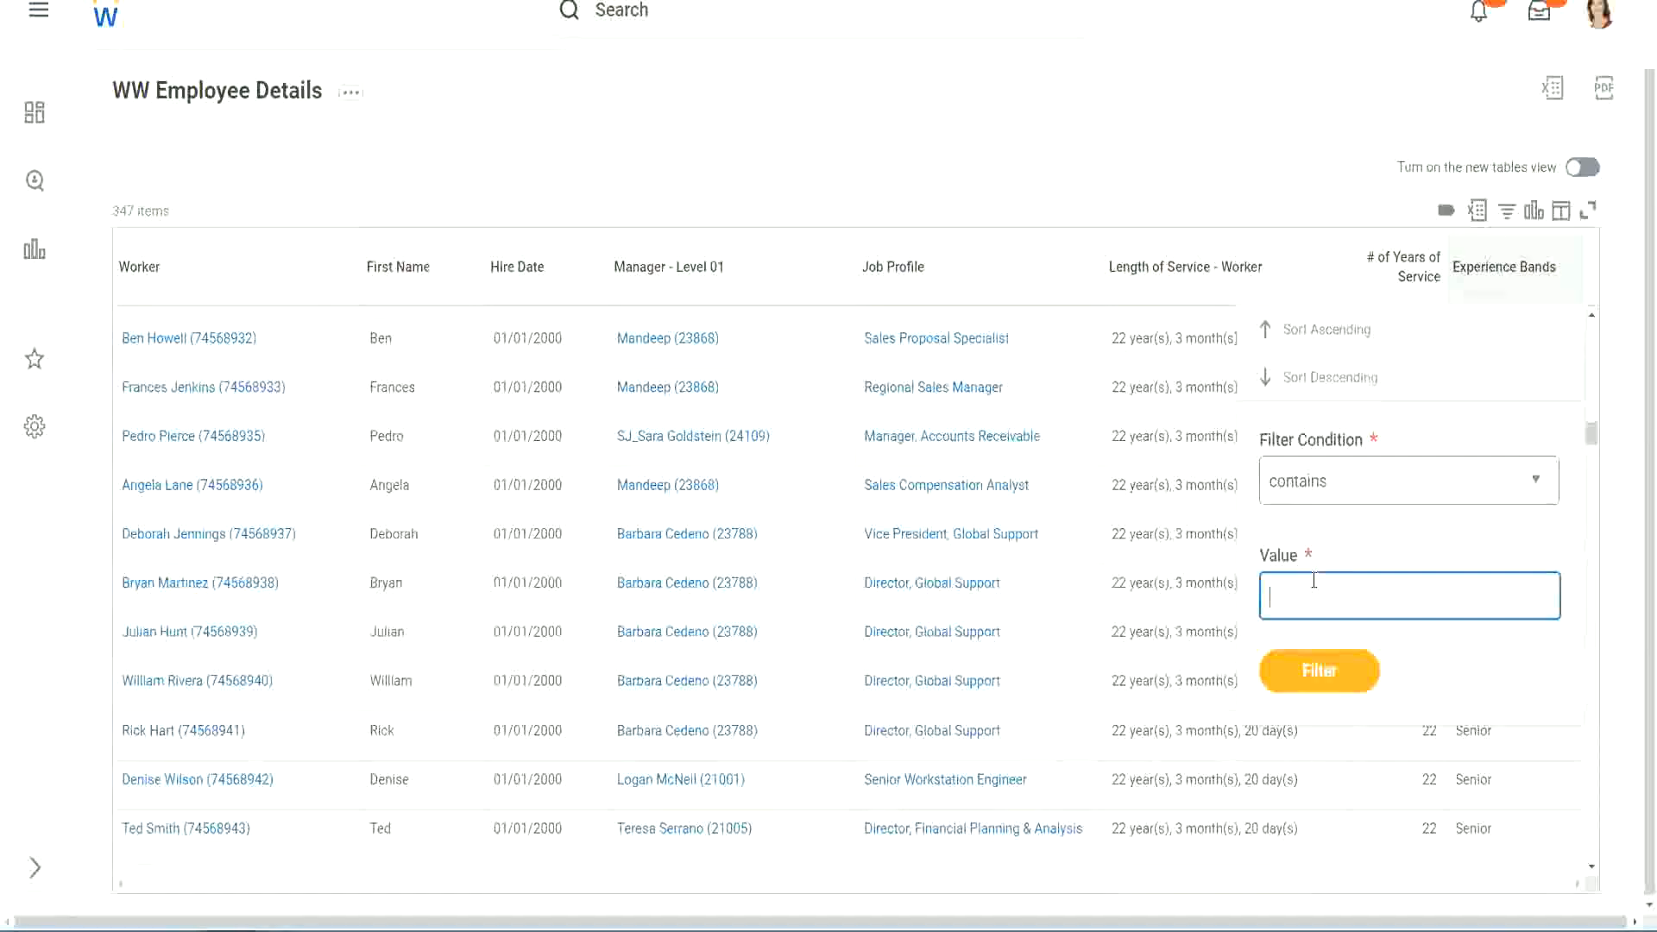
pyautogui.write('Amateur')
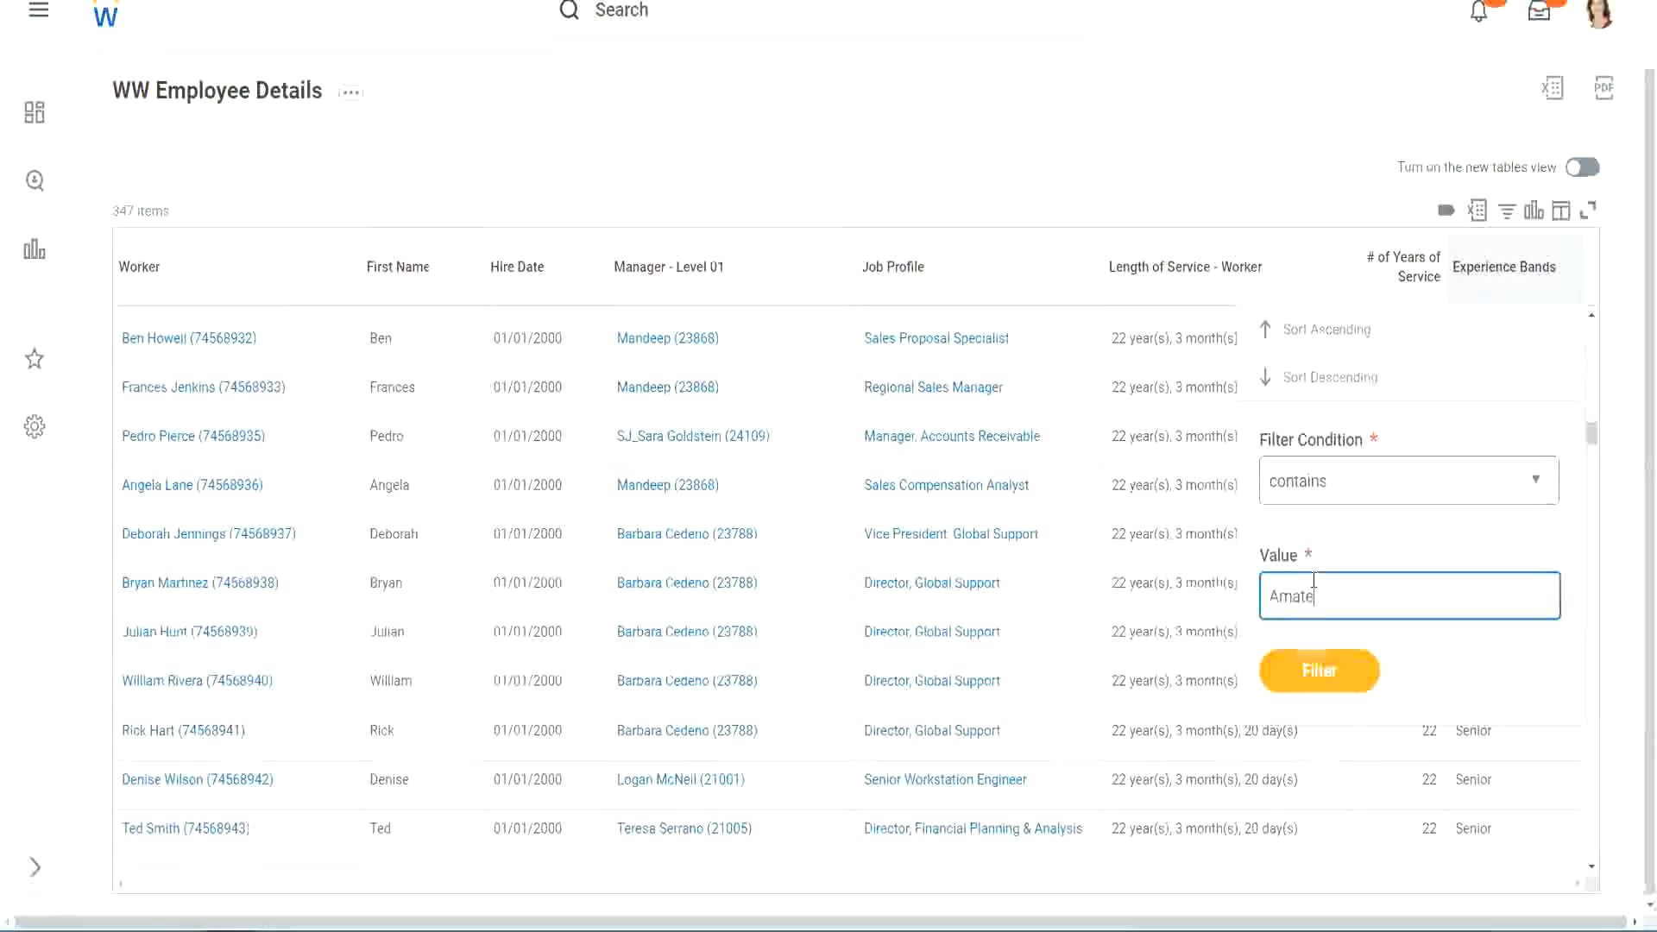
pyautogui.click(1312, 673)
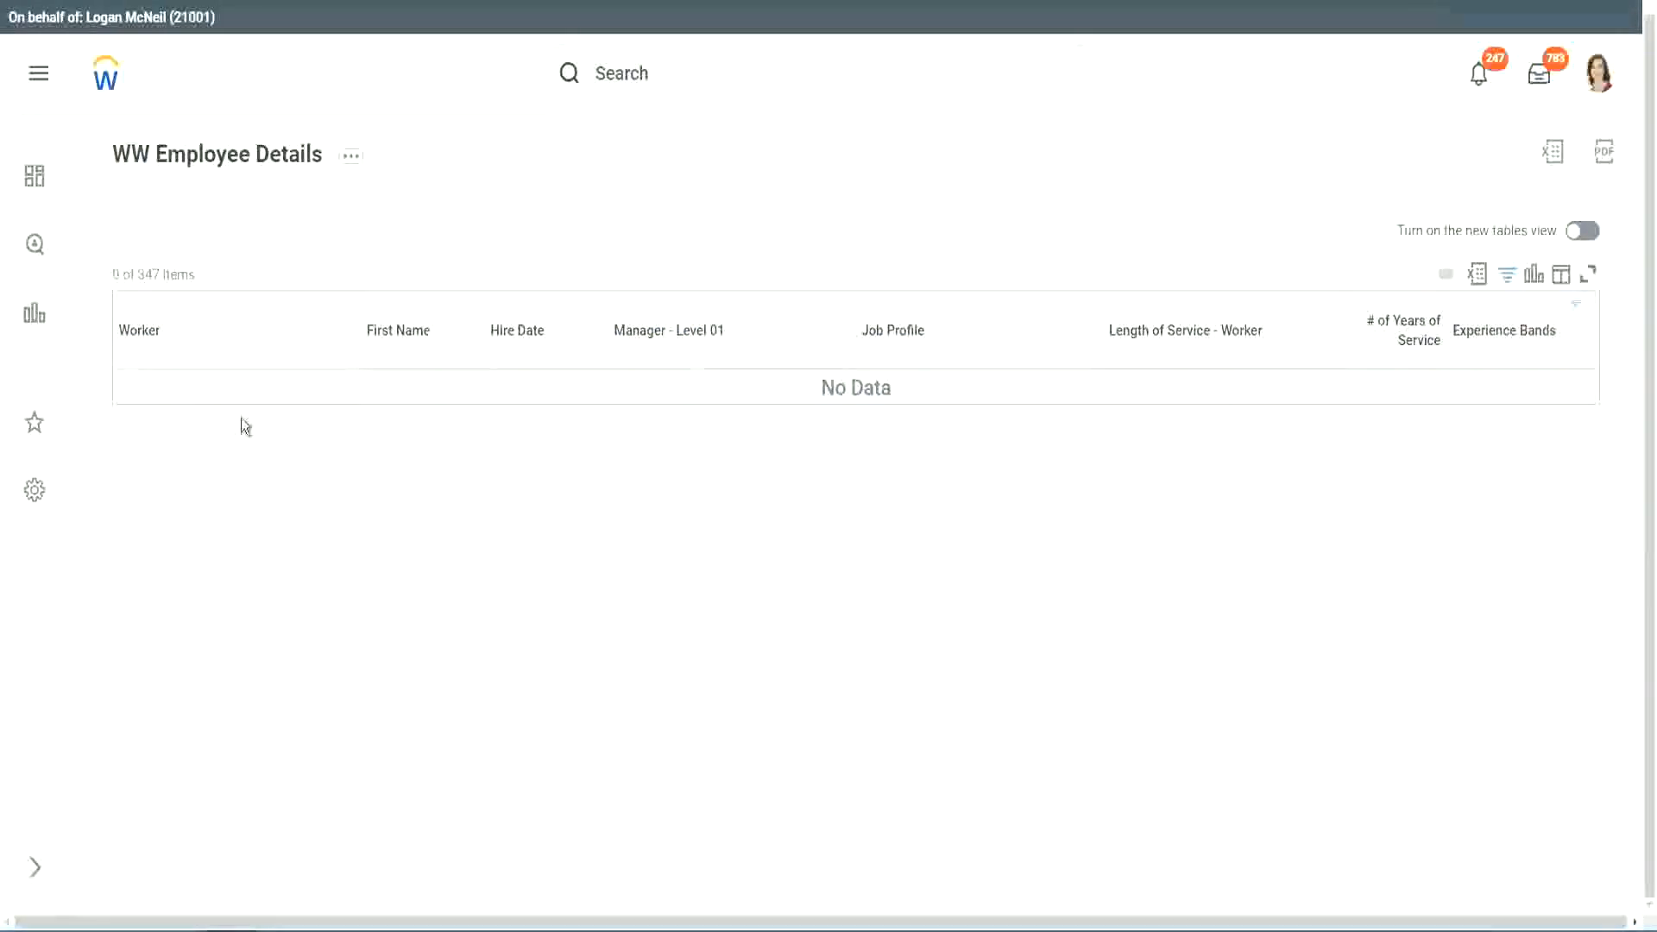
# Step: Change the Experience Bands filter value to Legend and apply it
pyautogui.click(1502, 330)
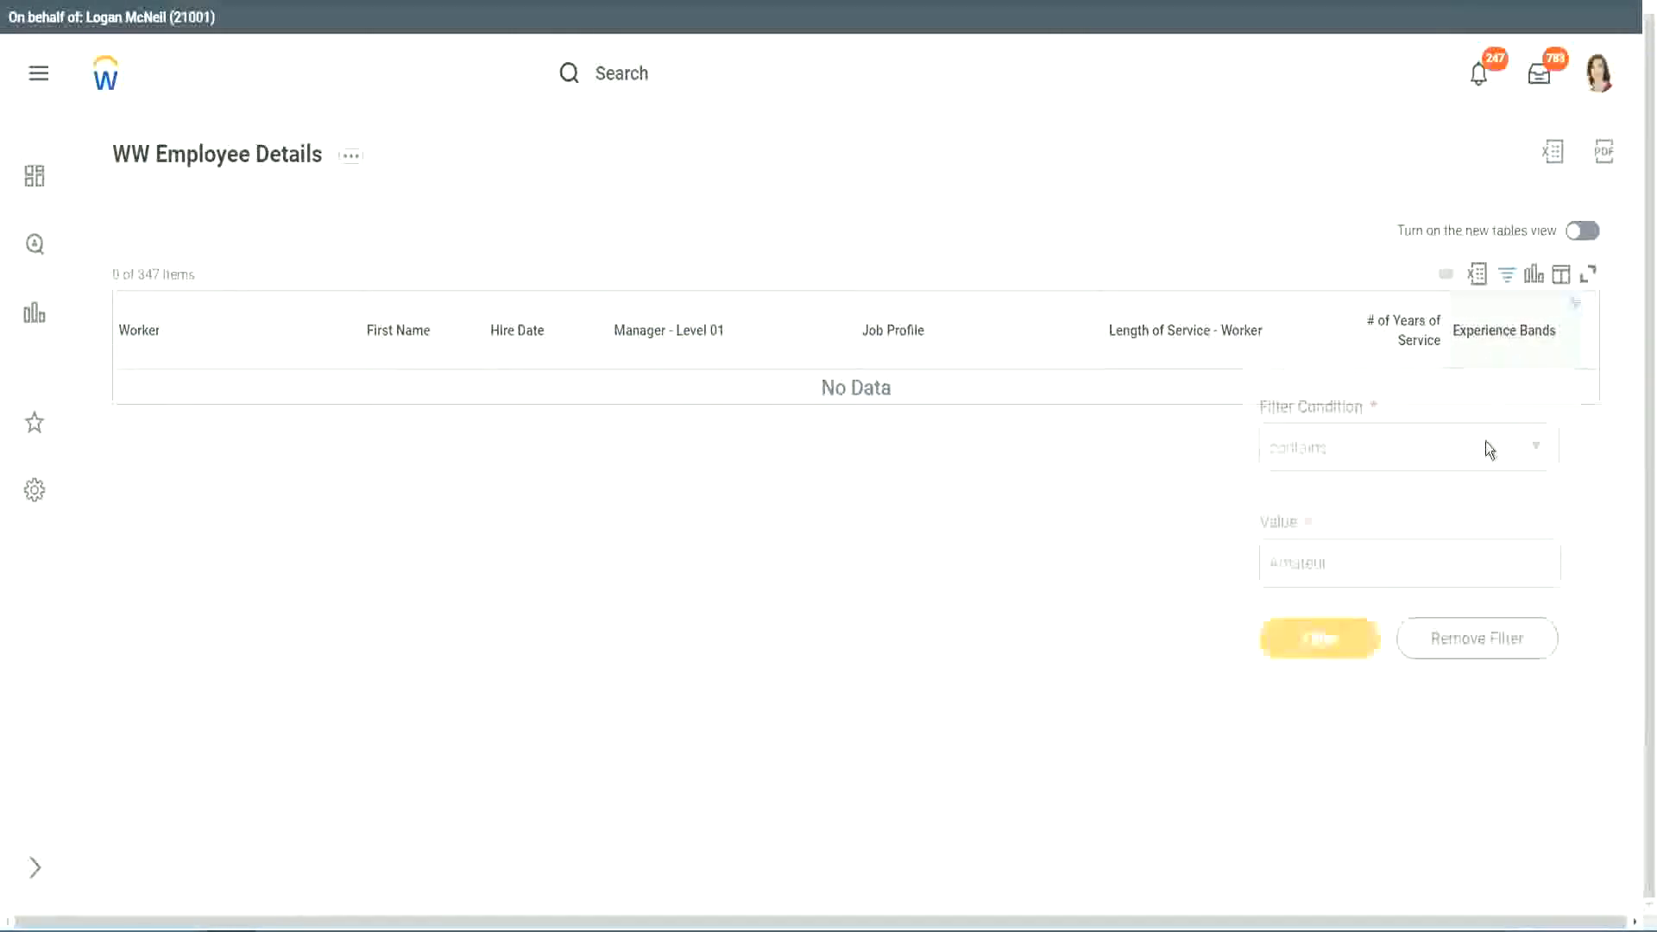
pyautogui.moveTo(1338, 559); pyautogui.dragTo(1183, 566)
pyautogui.click(1355, 634)
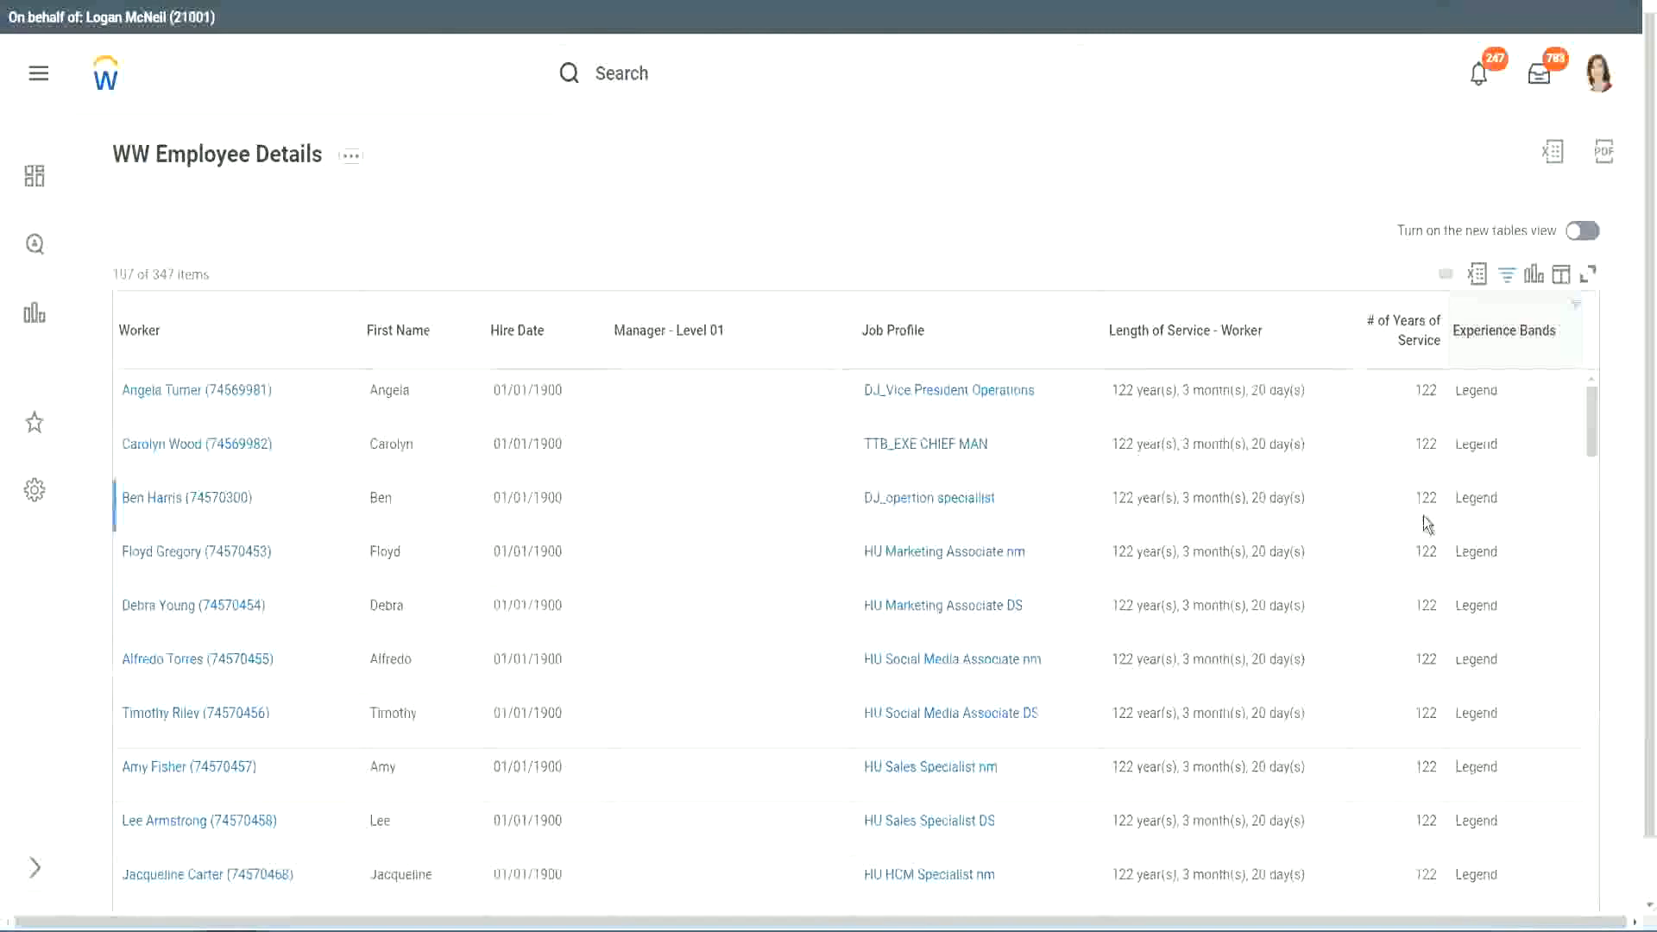
# Step: Examine the Legend rows through to the end of the list, comparing hire dates and years of service with the band
pyautogui.scroll(-15, 1422, 516)
pyautogui.scroll(-5, 1422, 516)
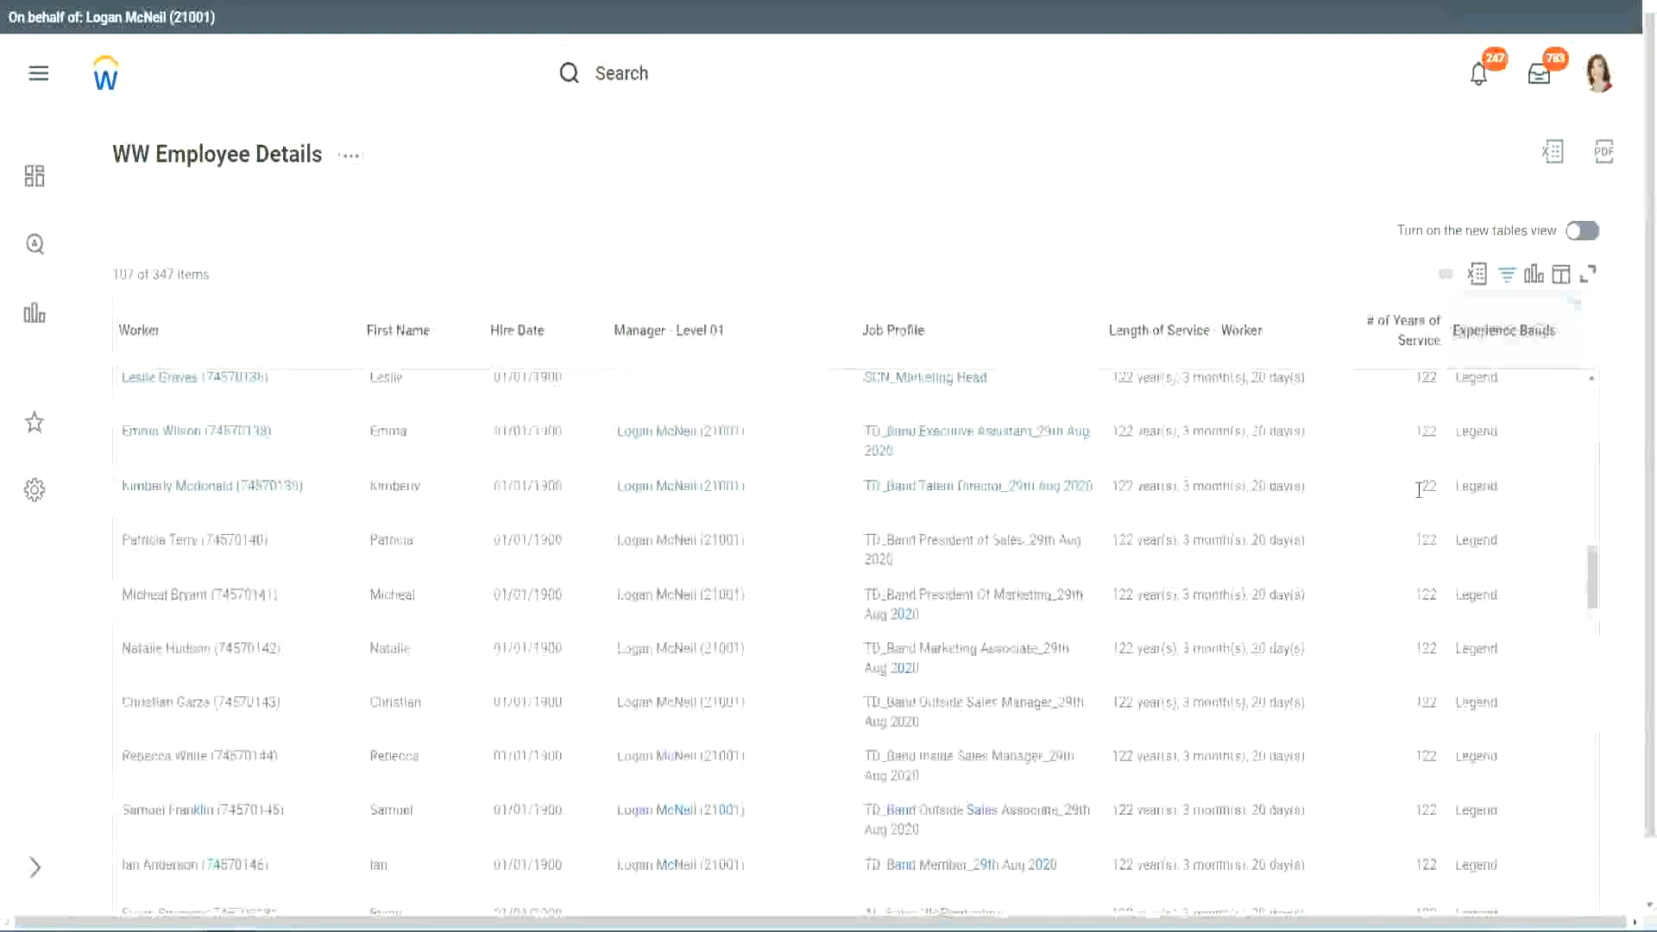
pyautogui.scroll(-20, 1419, 491)
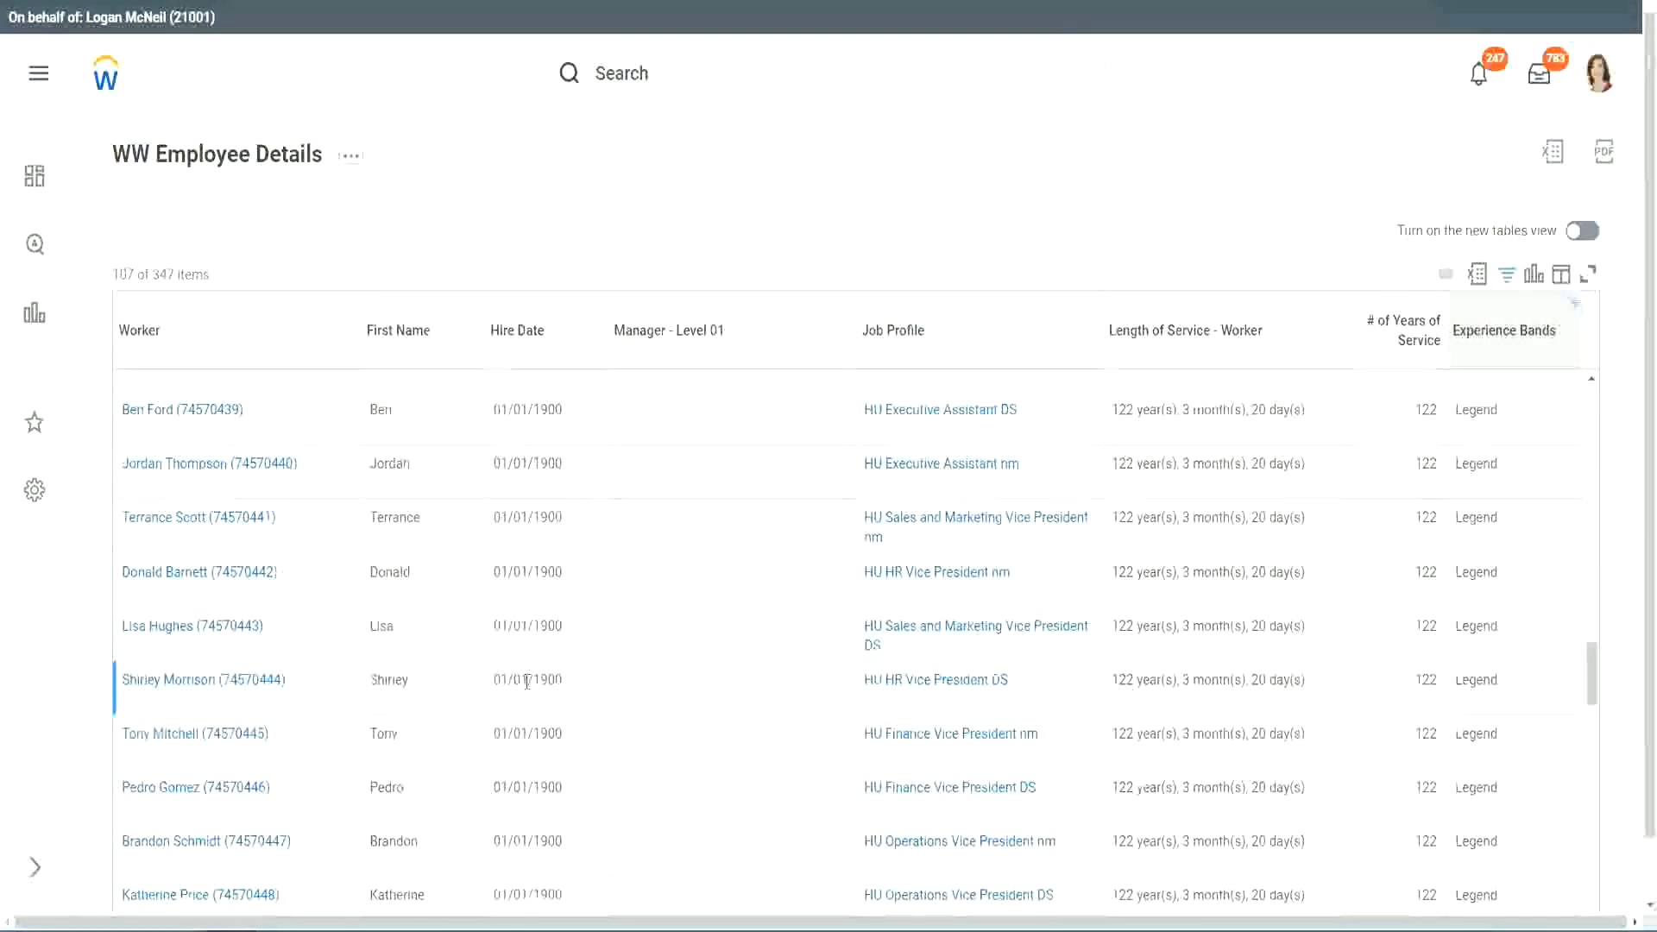
pyautogui.doubleClick(536, 676)
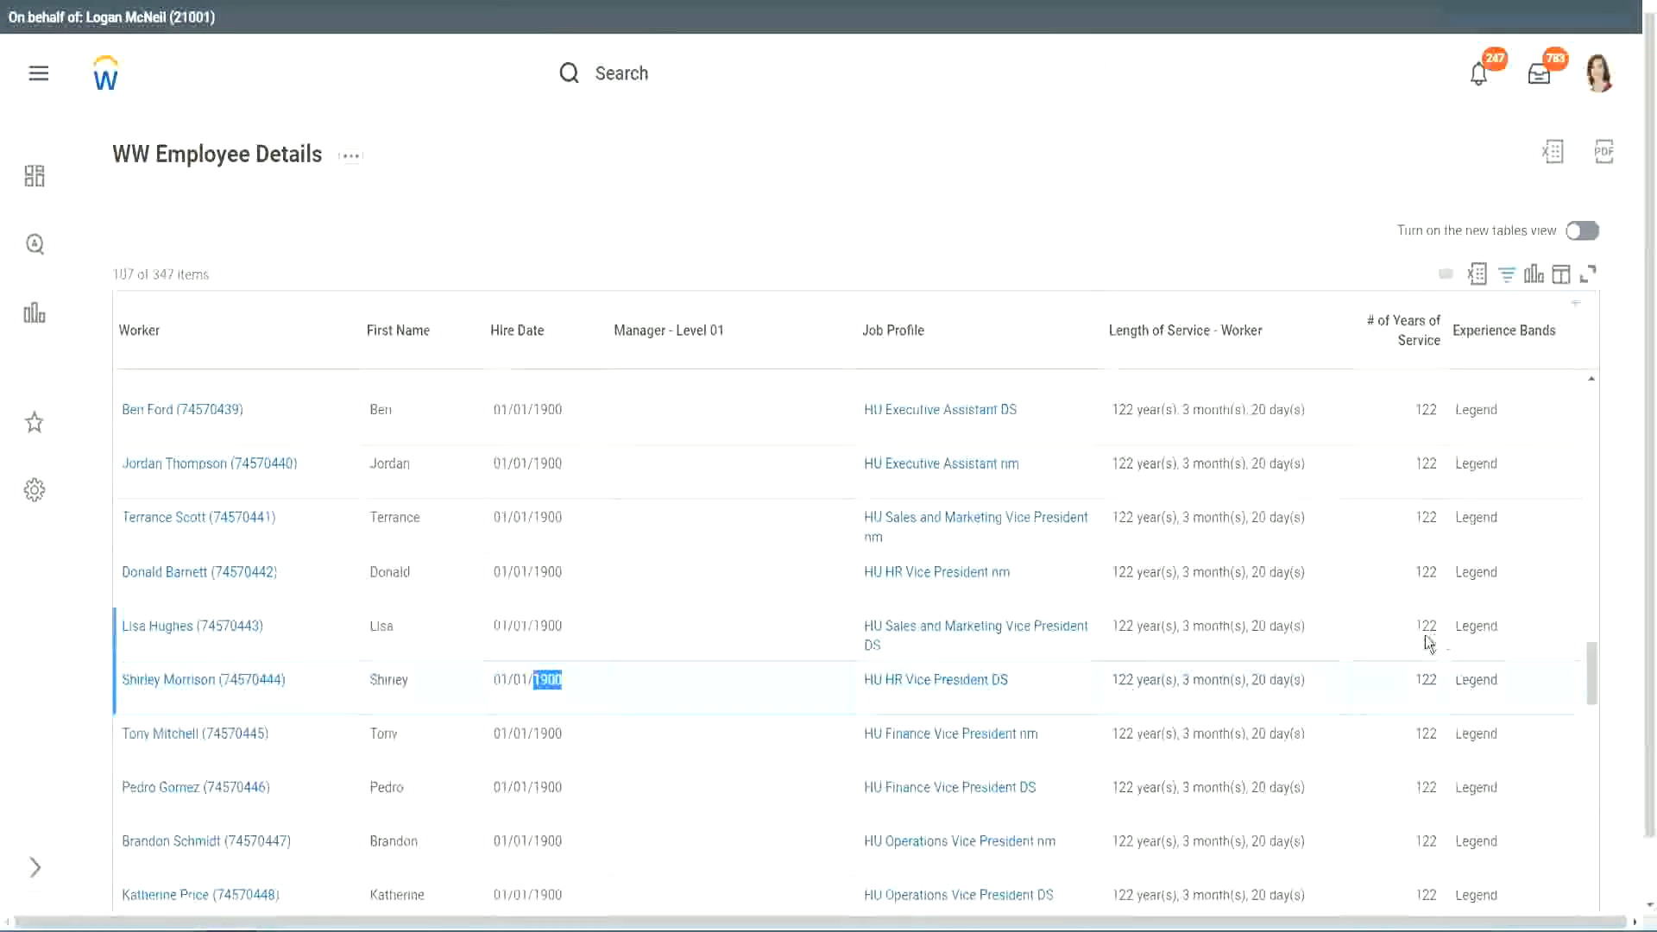
pyautogui.scroll(-2, 1416, 643)
pyautogui.scroll(-3, 1409, 649)
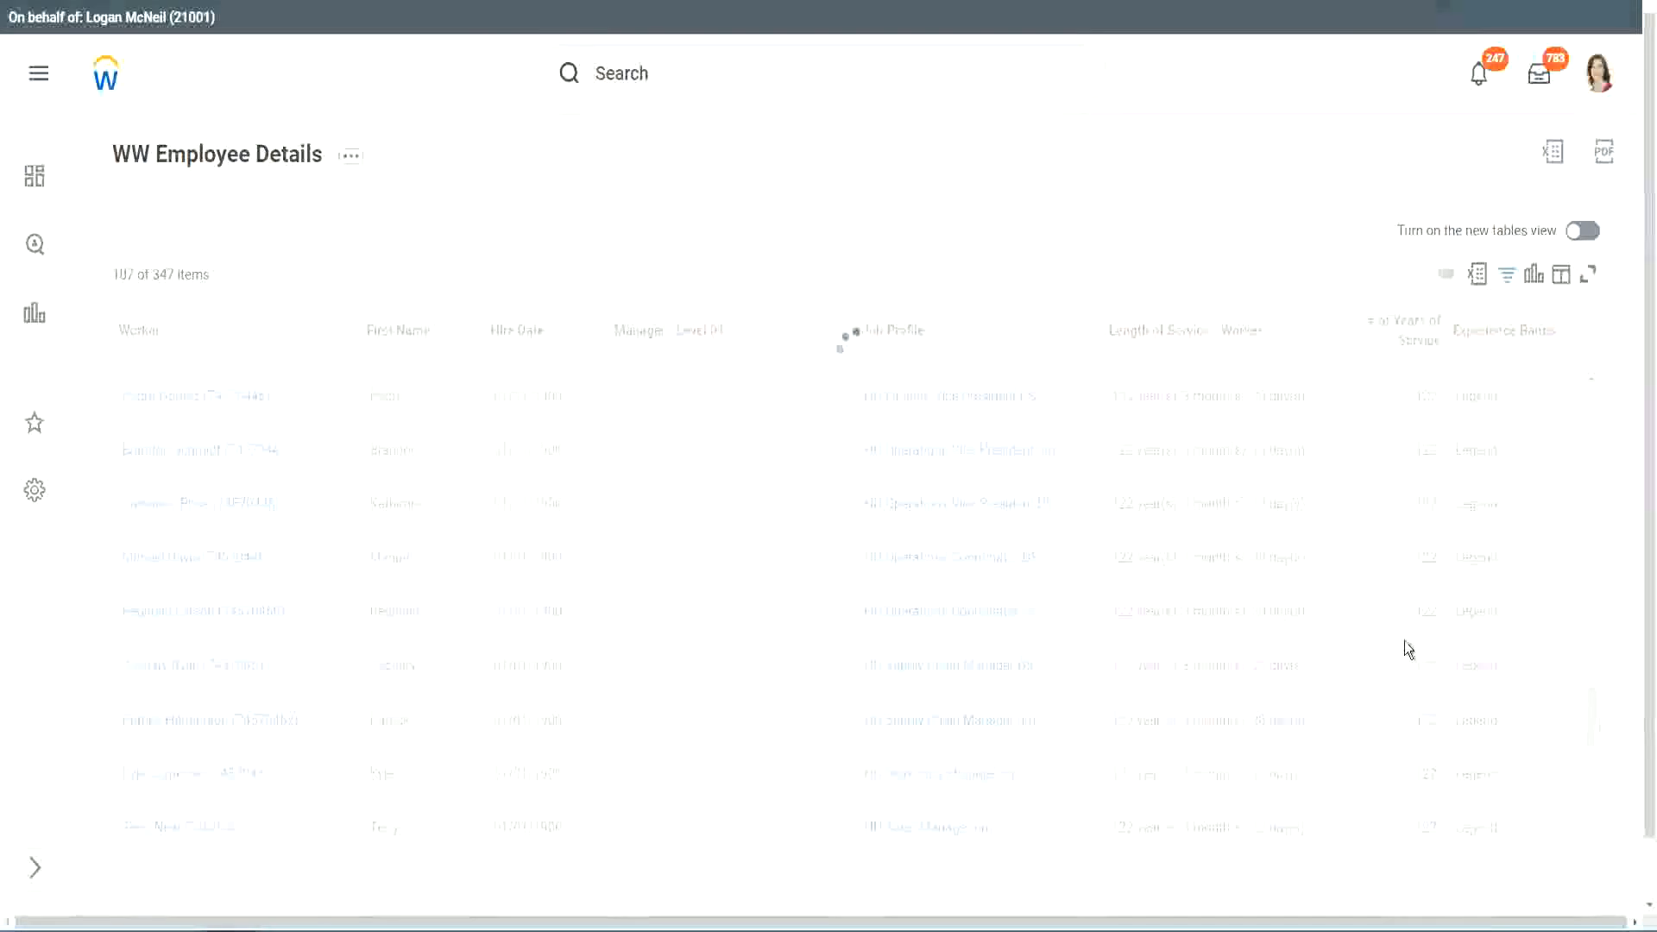
pyautogui.scroll(-10, 1405, 640)
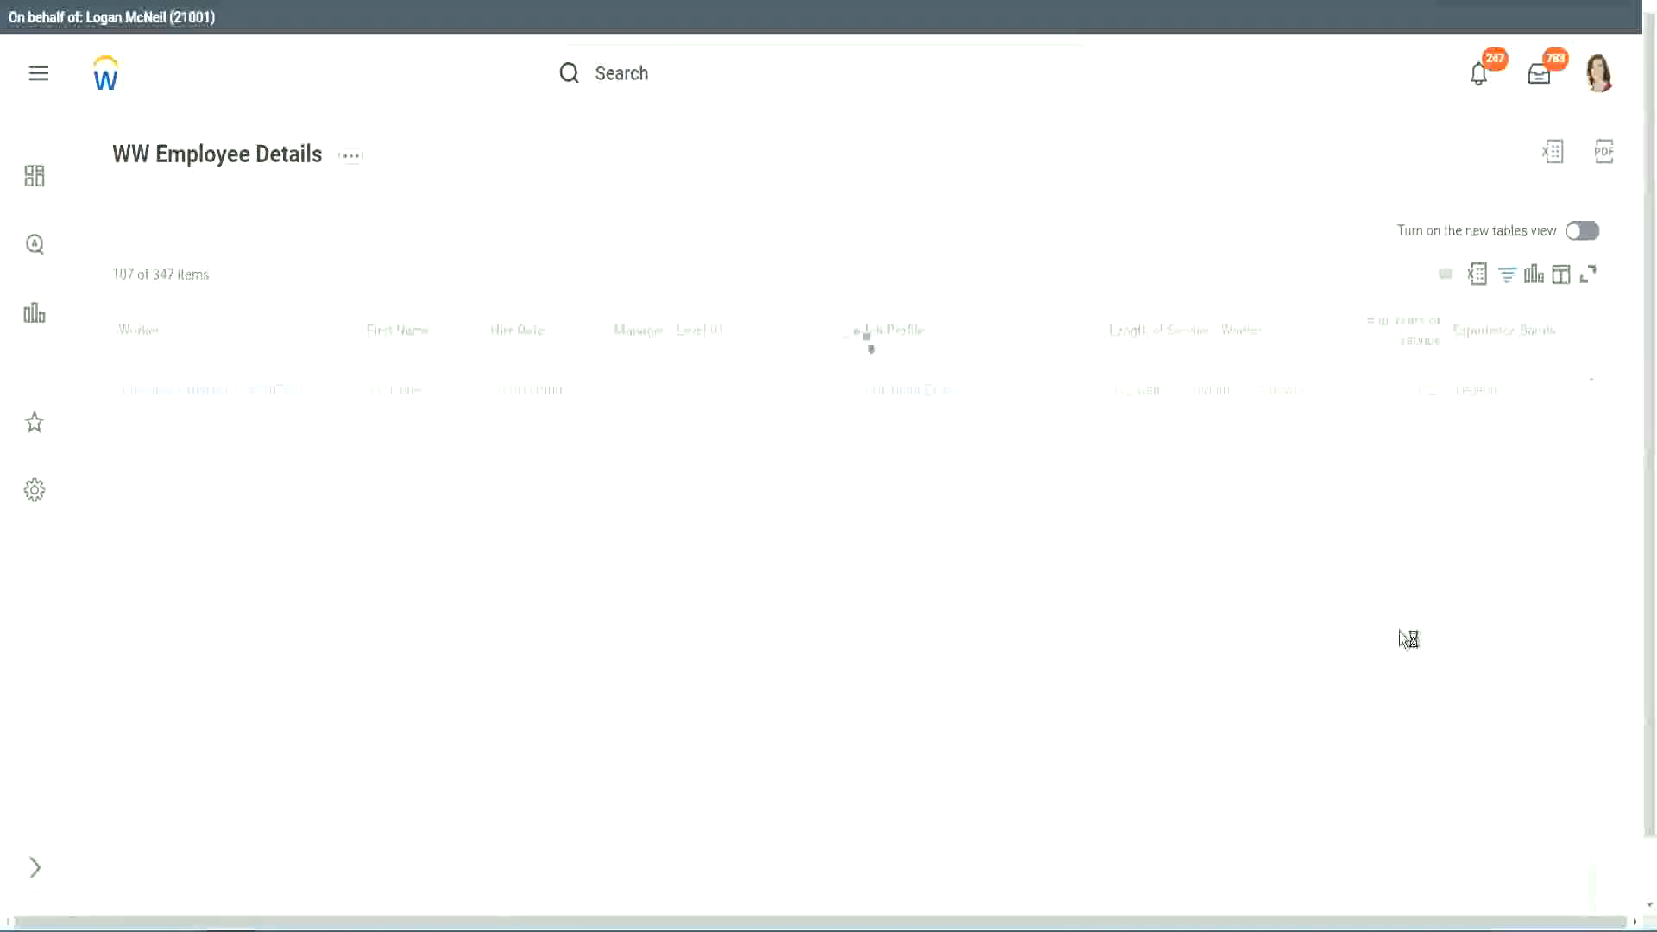
pyautogui.scroll(-2, 1380, 568)
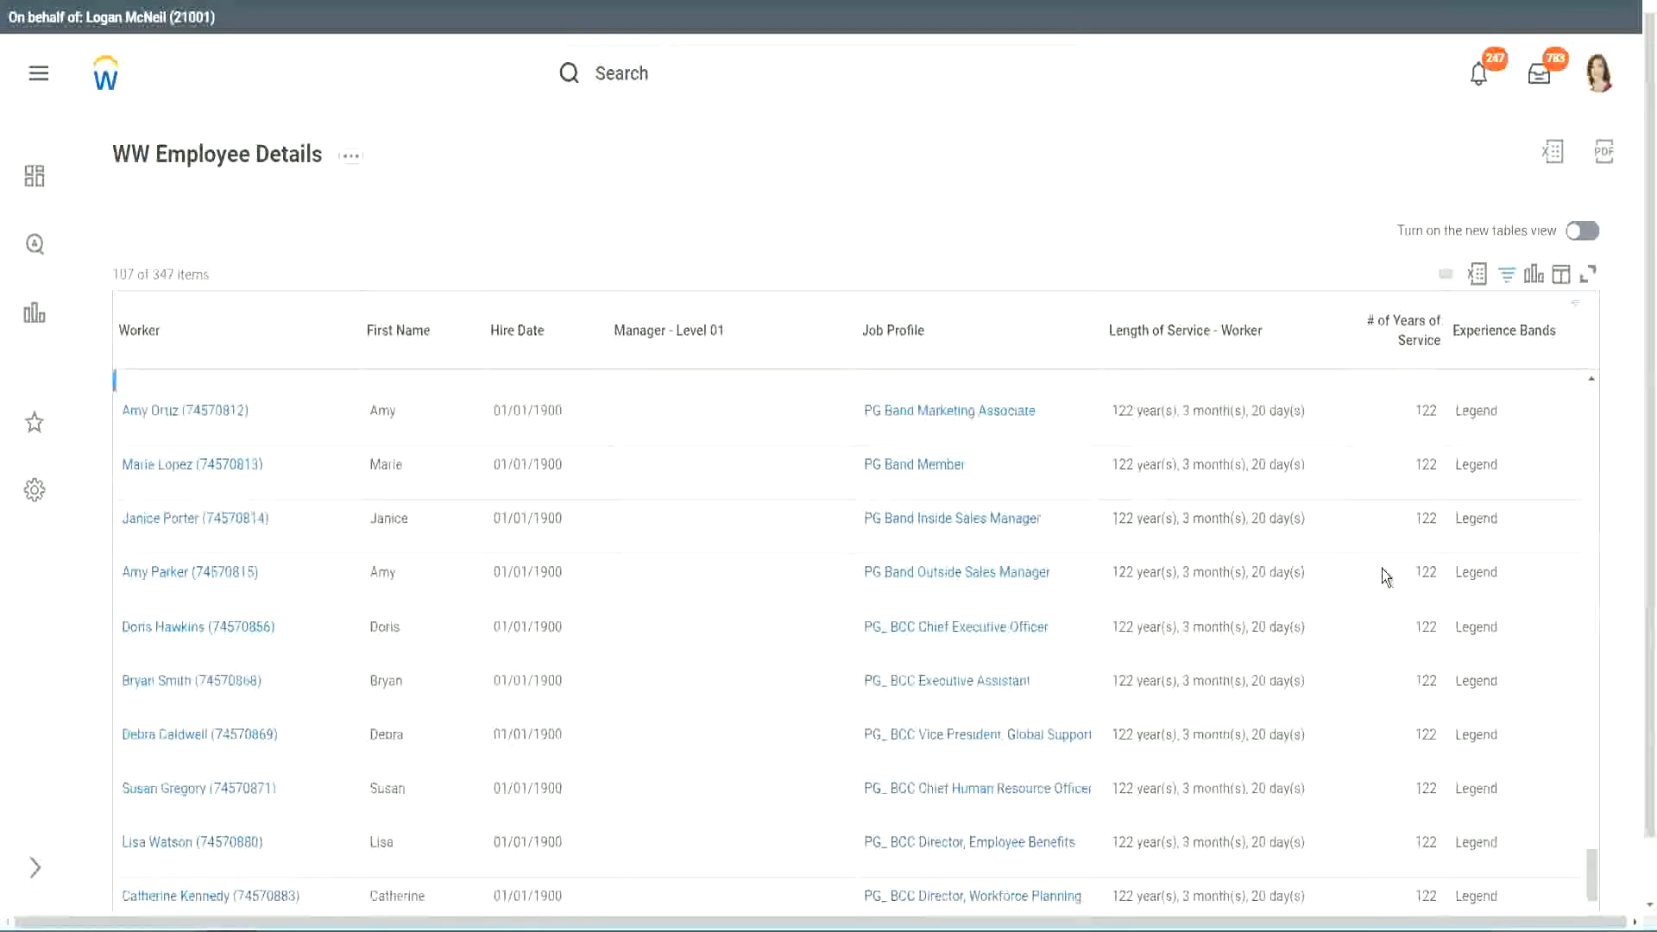
pyautogui.scroll(-2, 1381, 568)
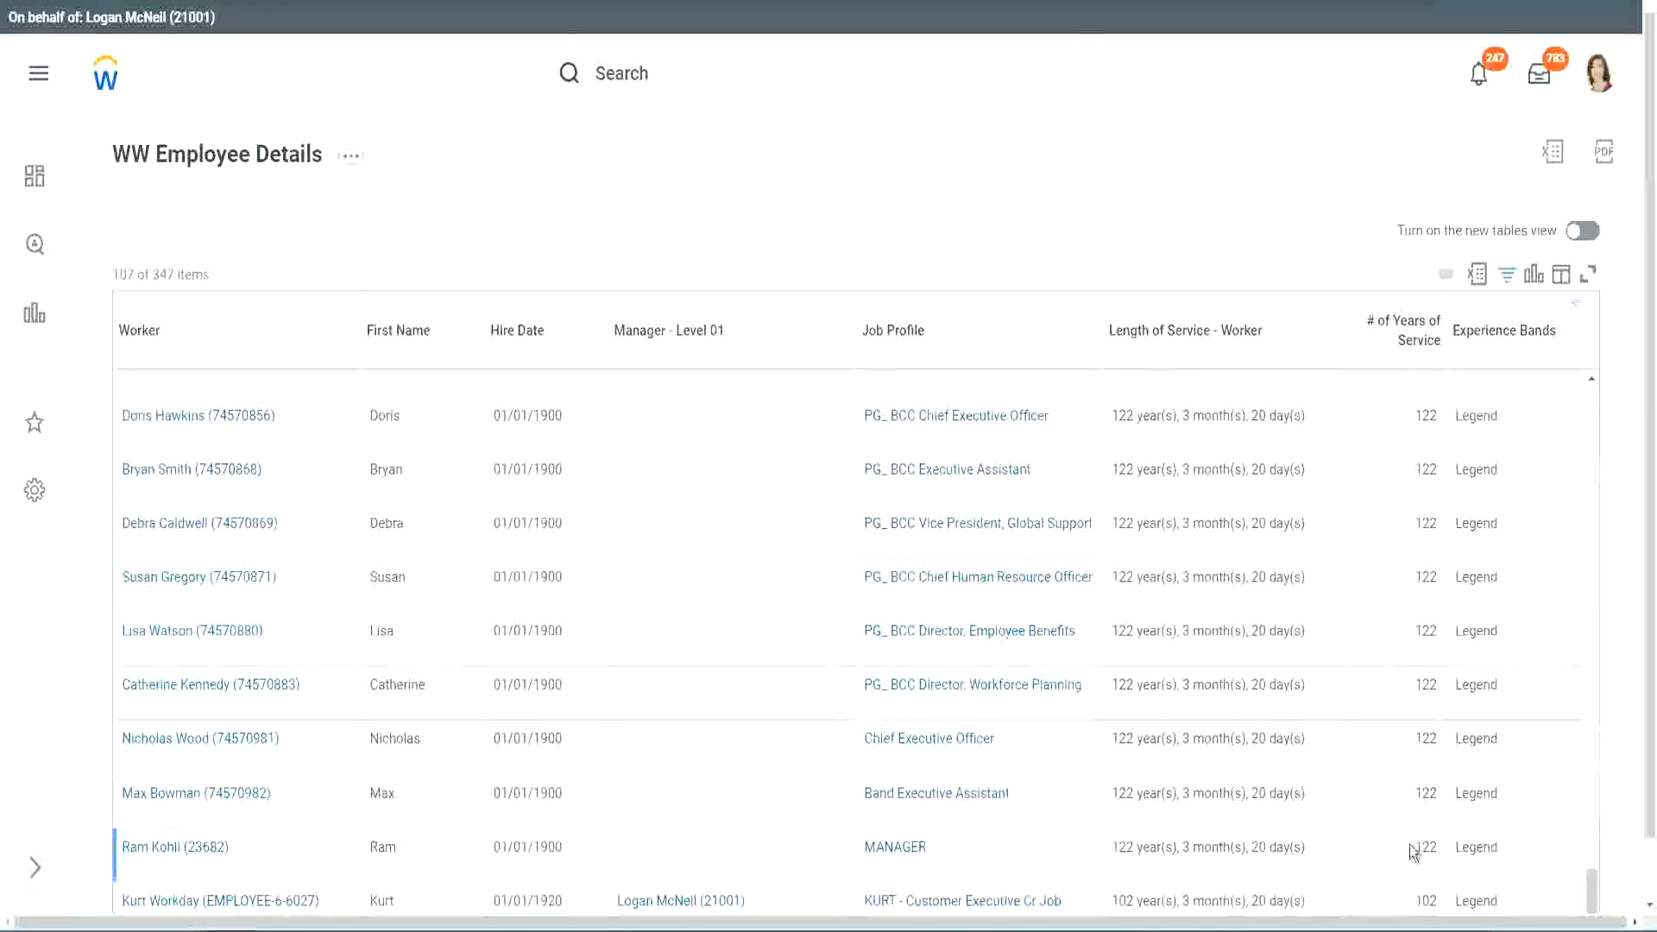
pyautogui.doubleClick(1424, 897)
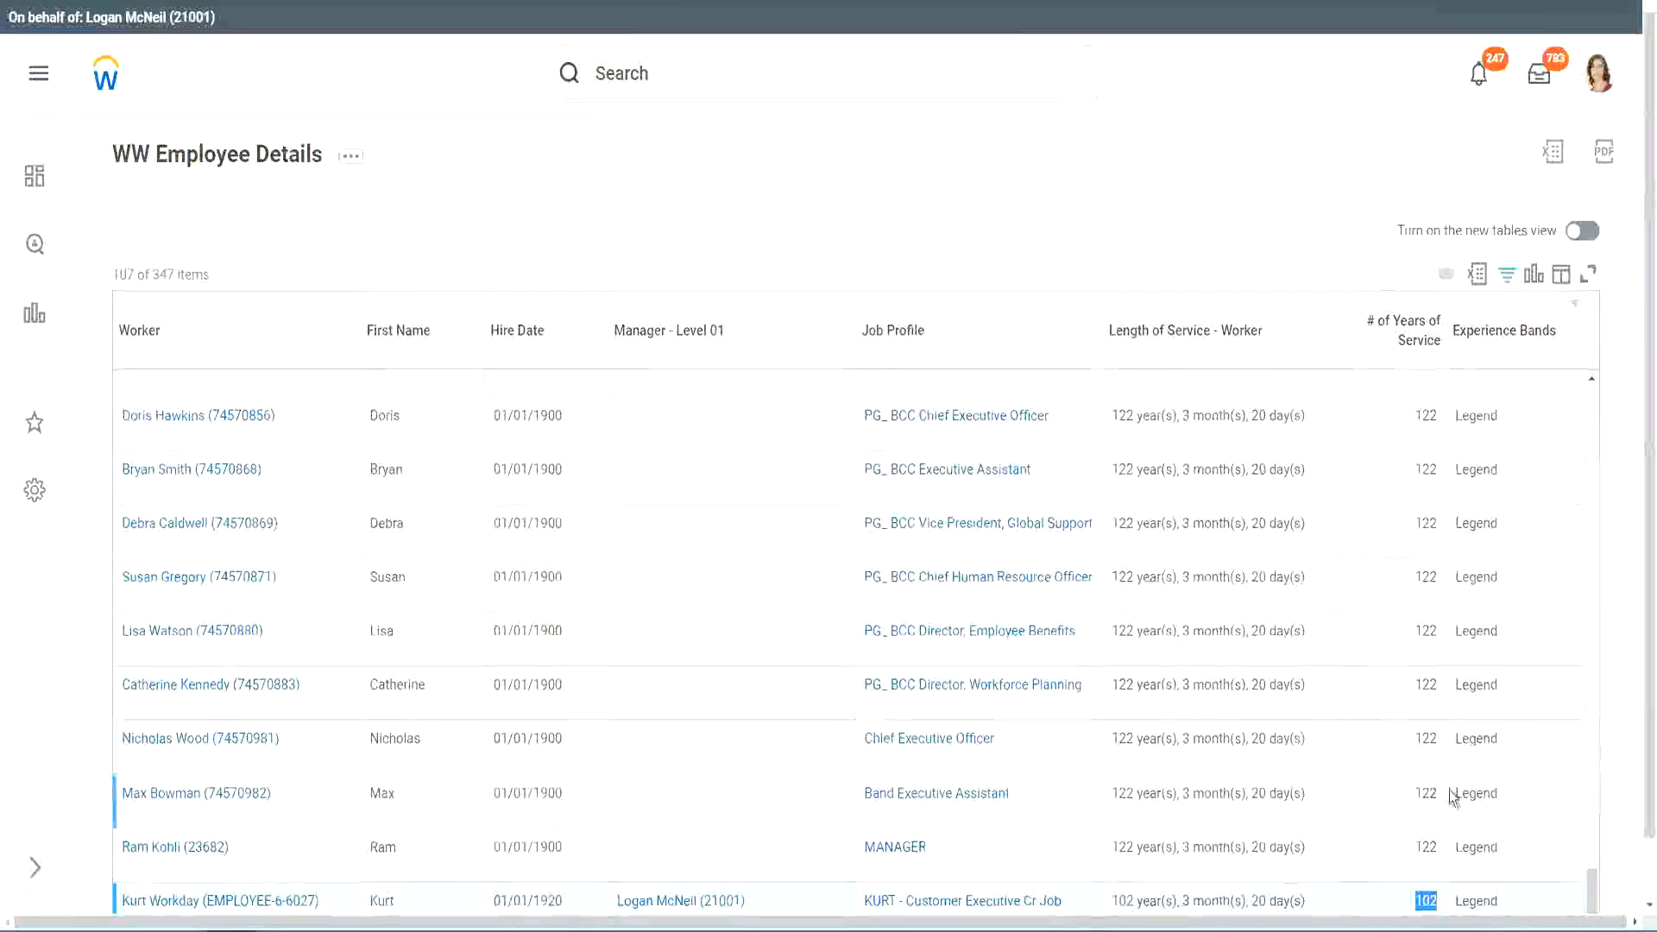
pyautogui.moveTo(1429, 737); pyautogui.dragTo(1439, 739)
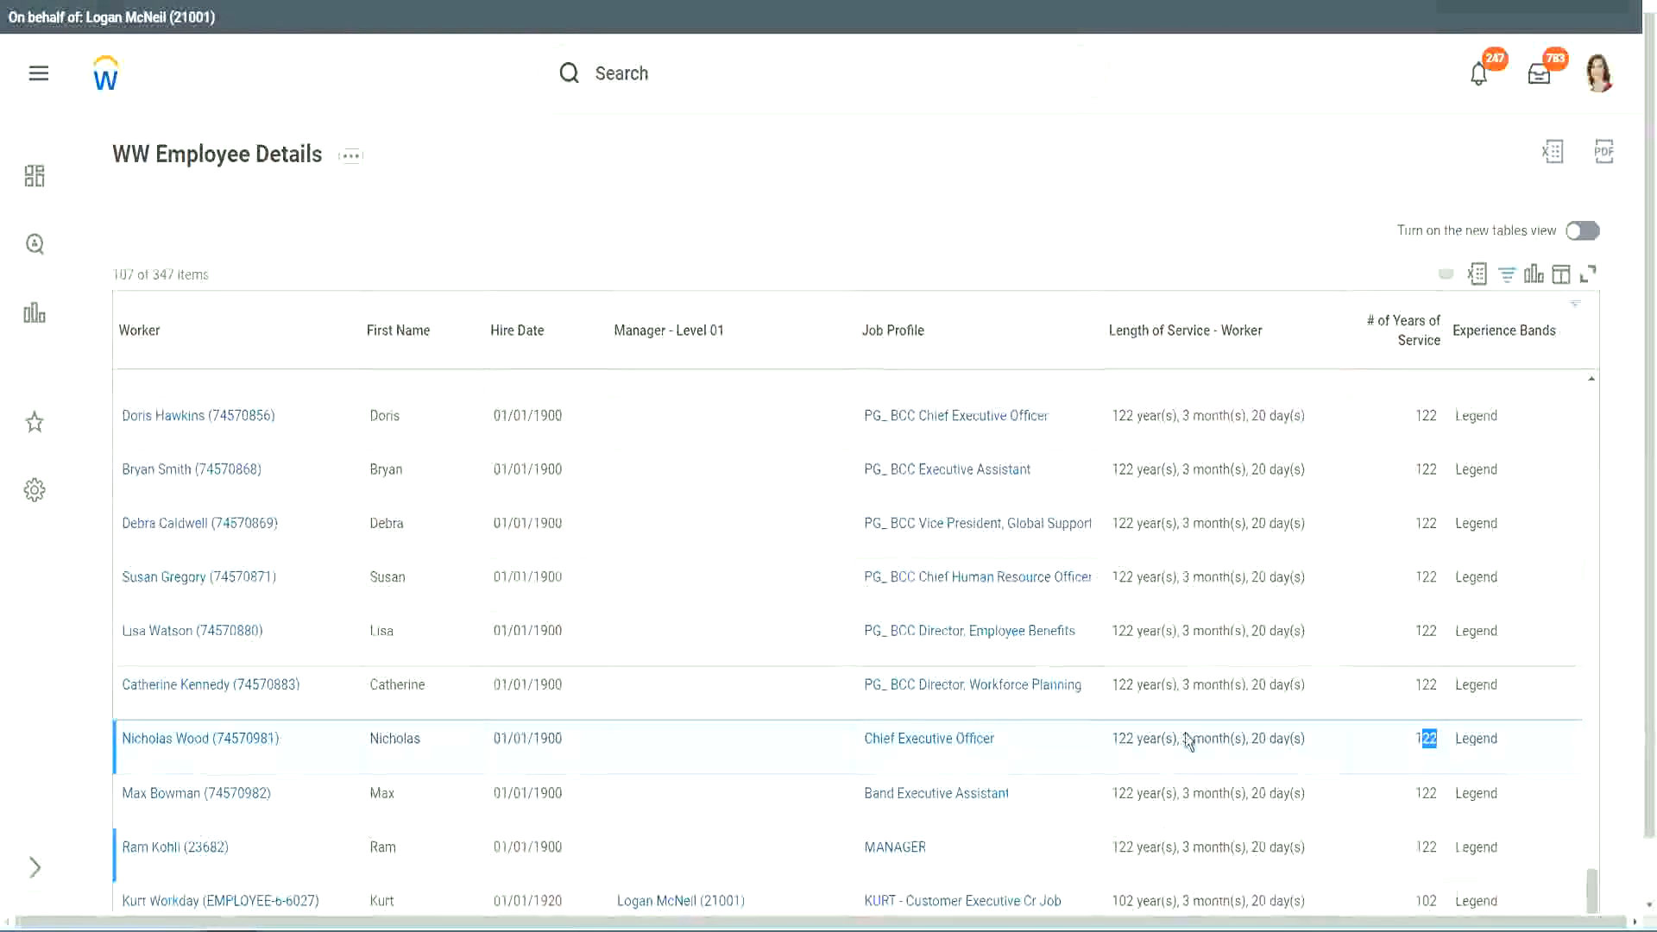
pyautogui.click(1391, 687)
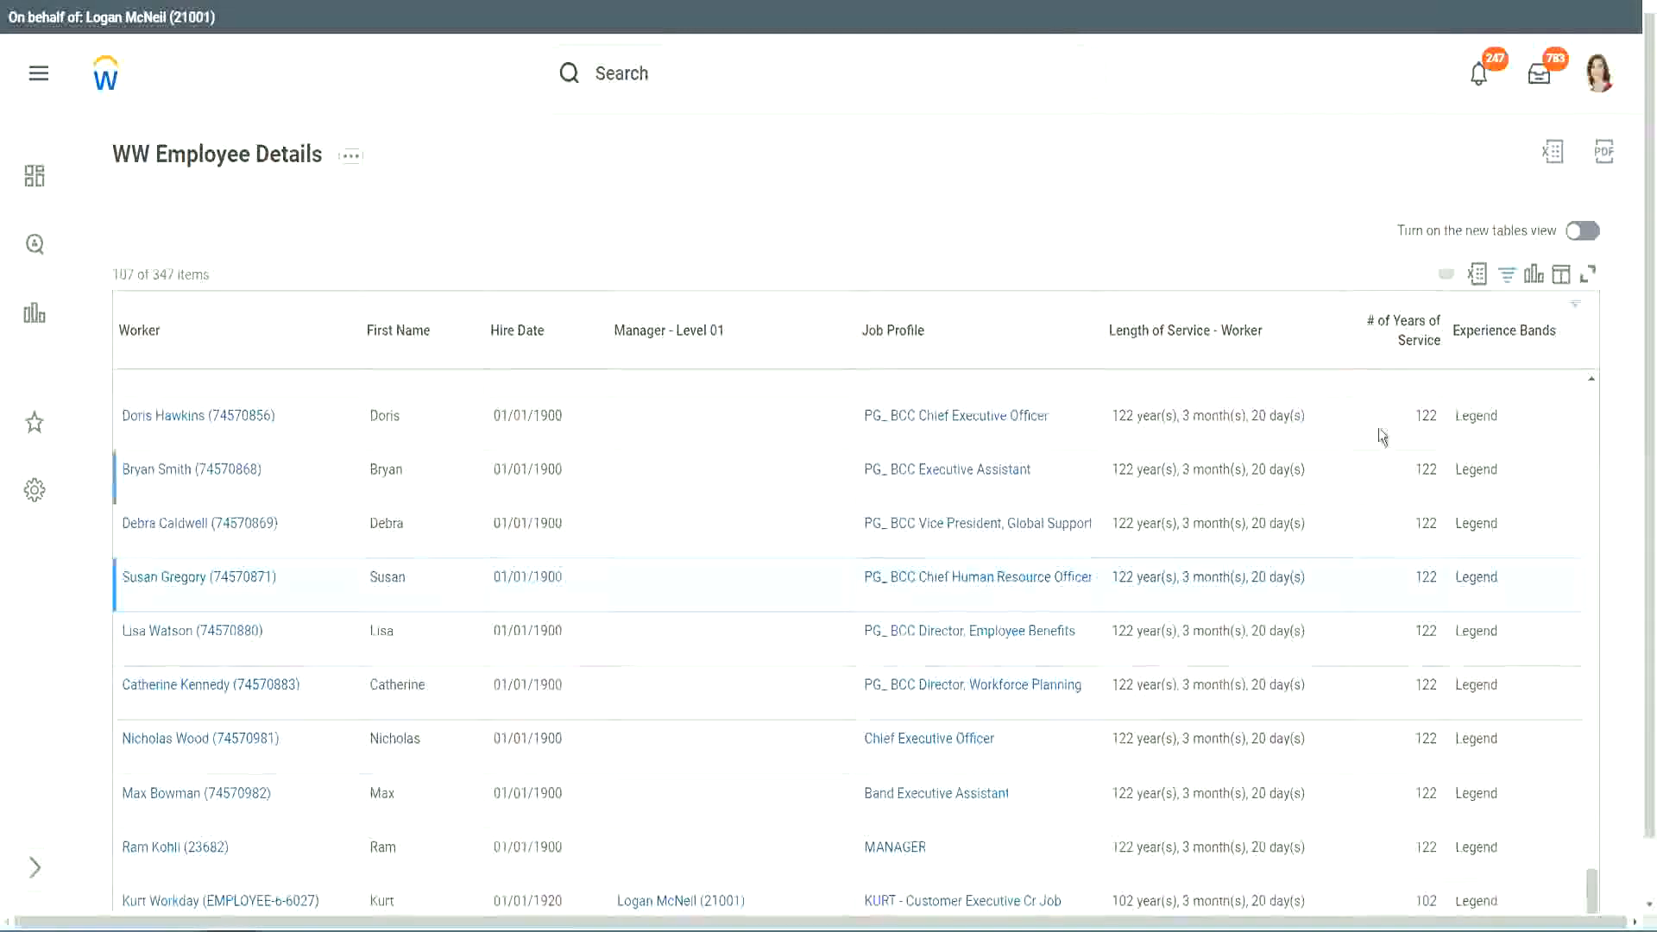
# Step: Change the Experience Bands column filter to values containing Experienced and apply it
pyautogui.click(1514, 341)
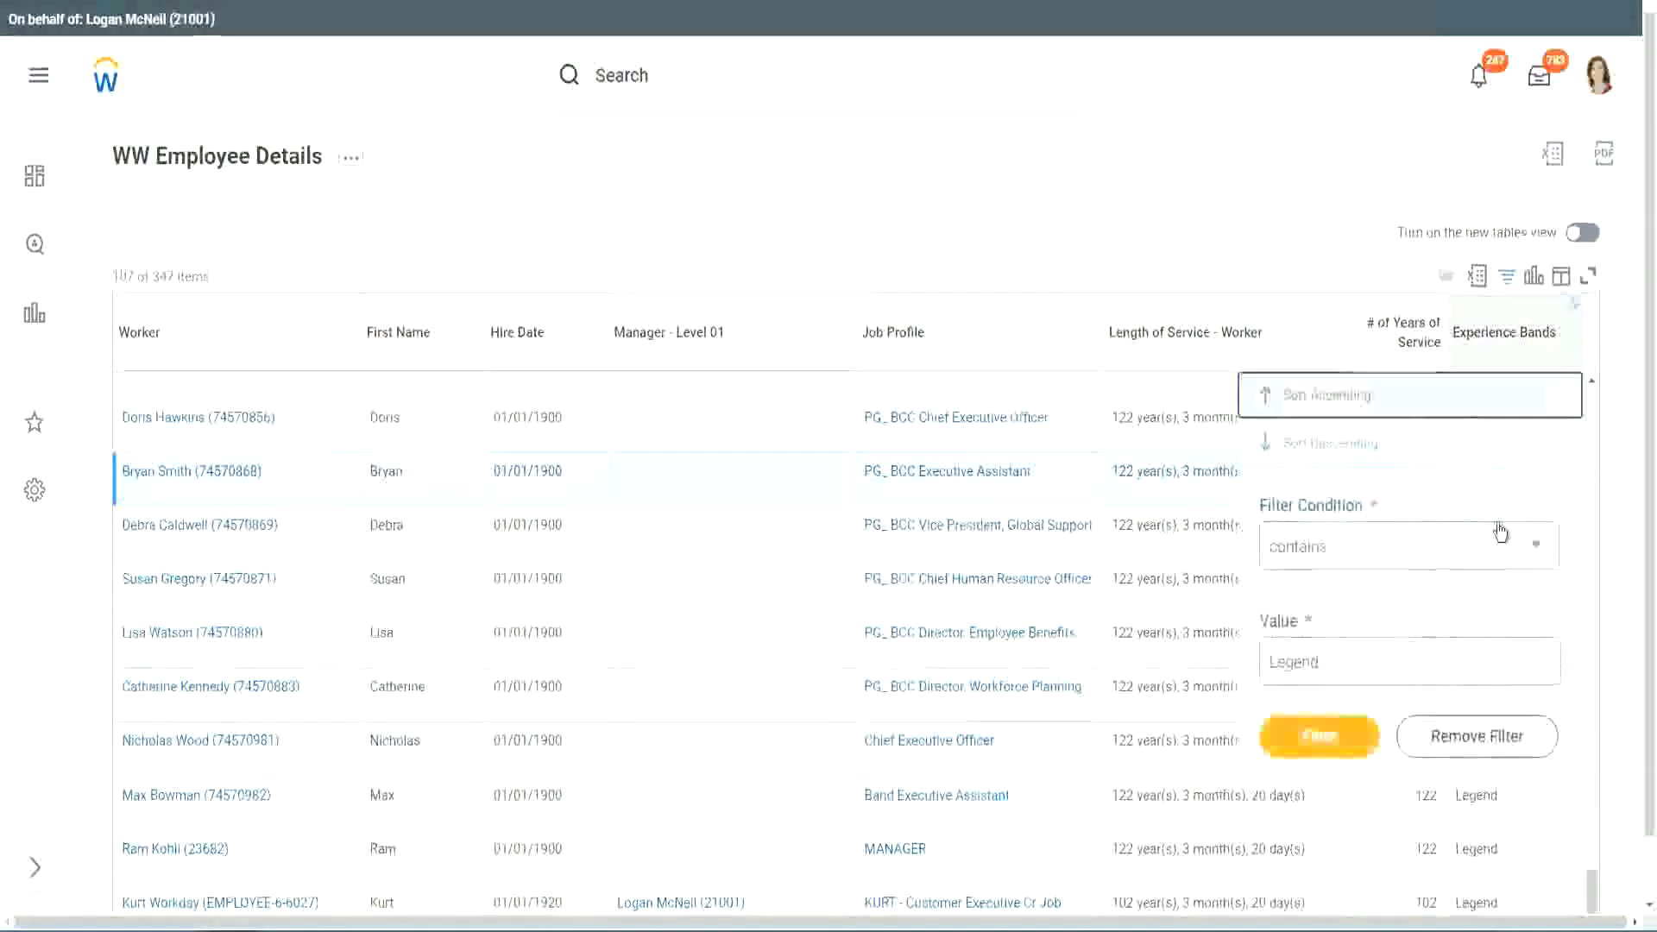
pyautogui.click(1356, 660)
pyautogui.doubleClick(1299, 660)
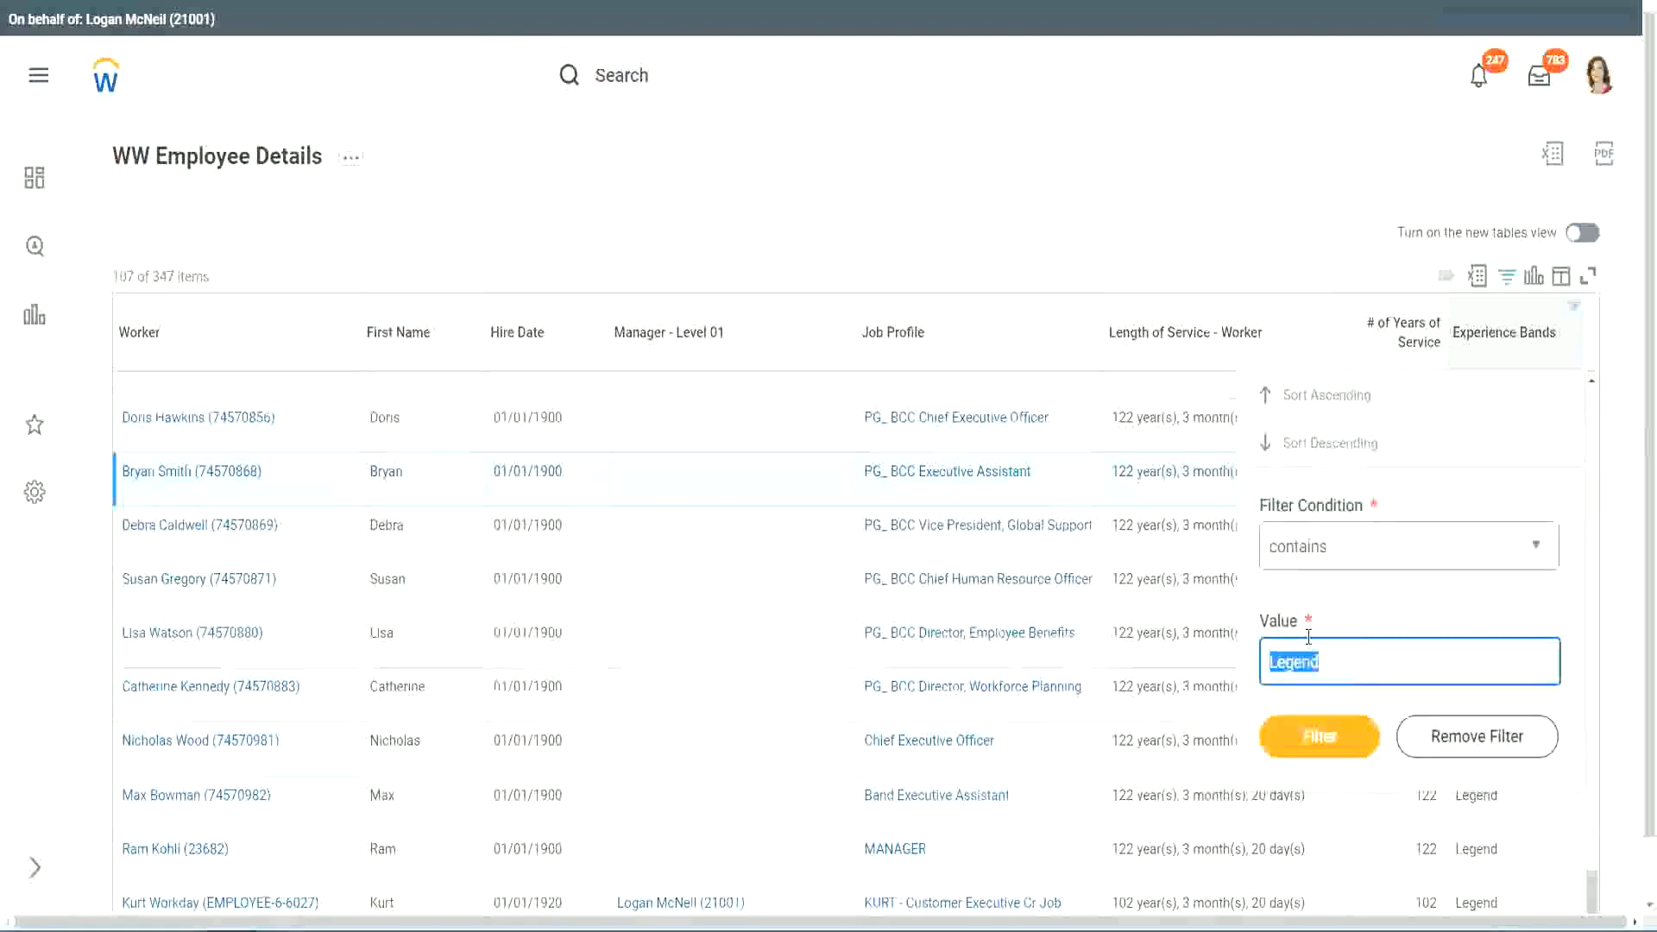
pyautogui.write('Ex')
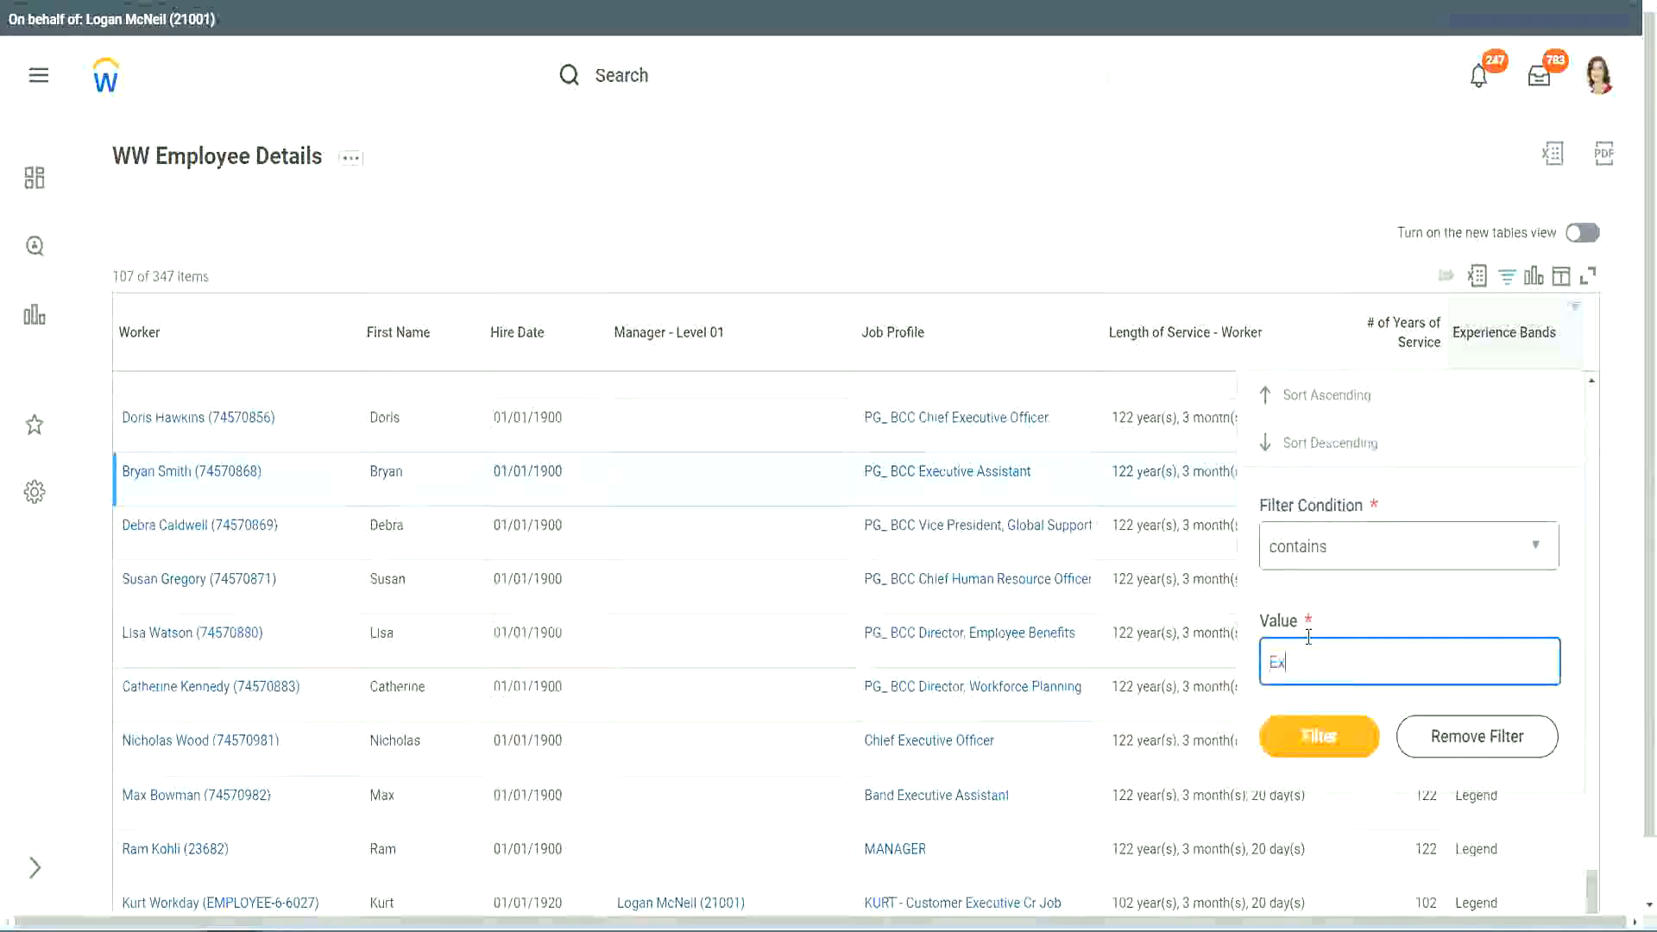
pyautogui.write('per')
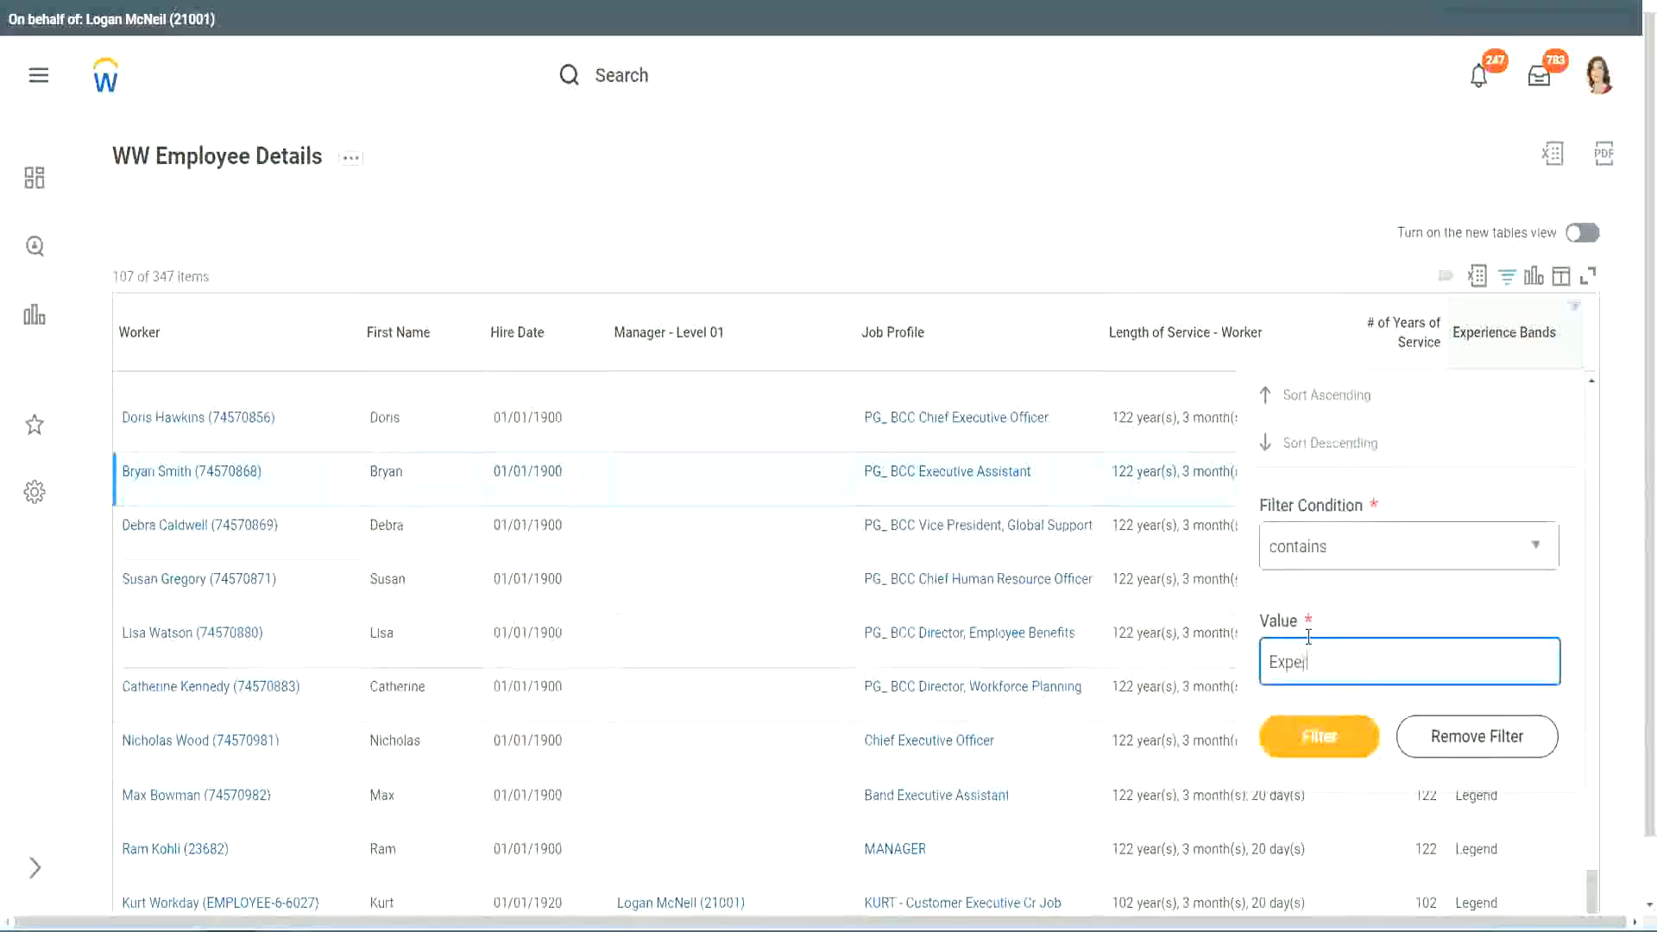
pyautogui.write('ienced')
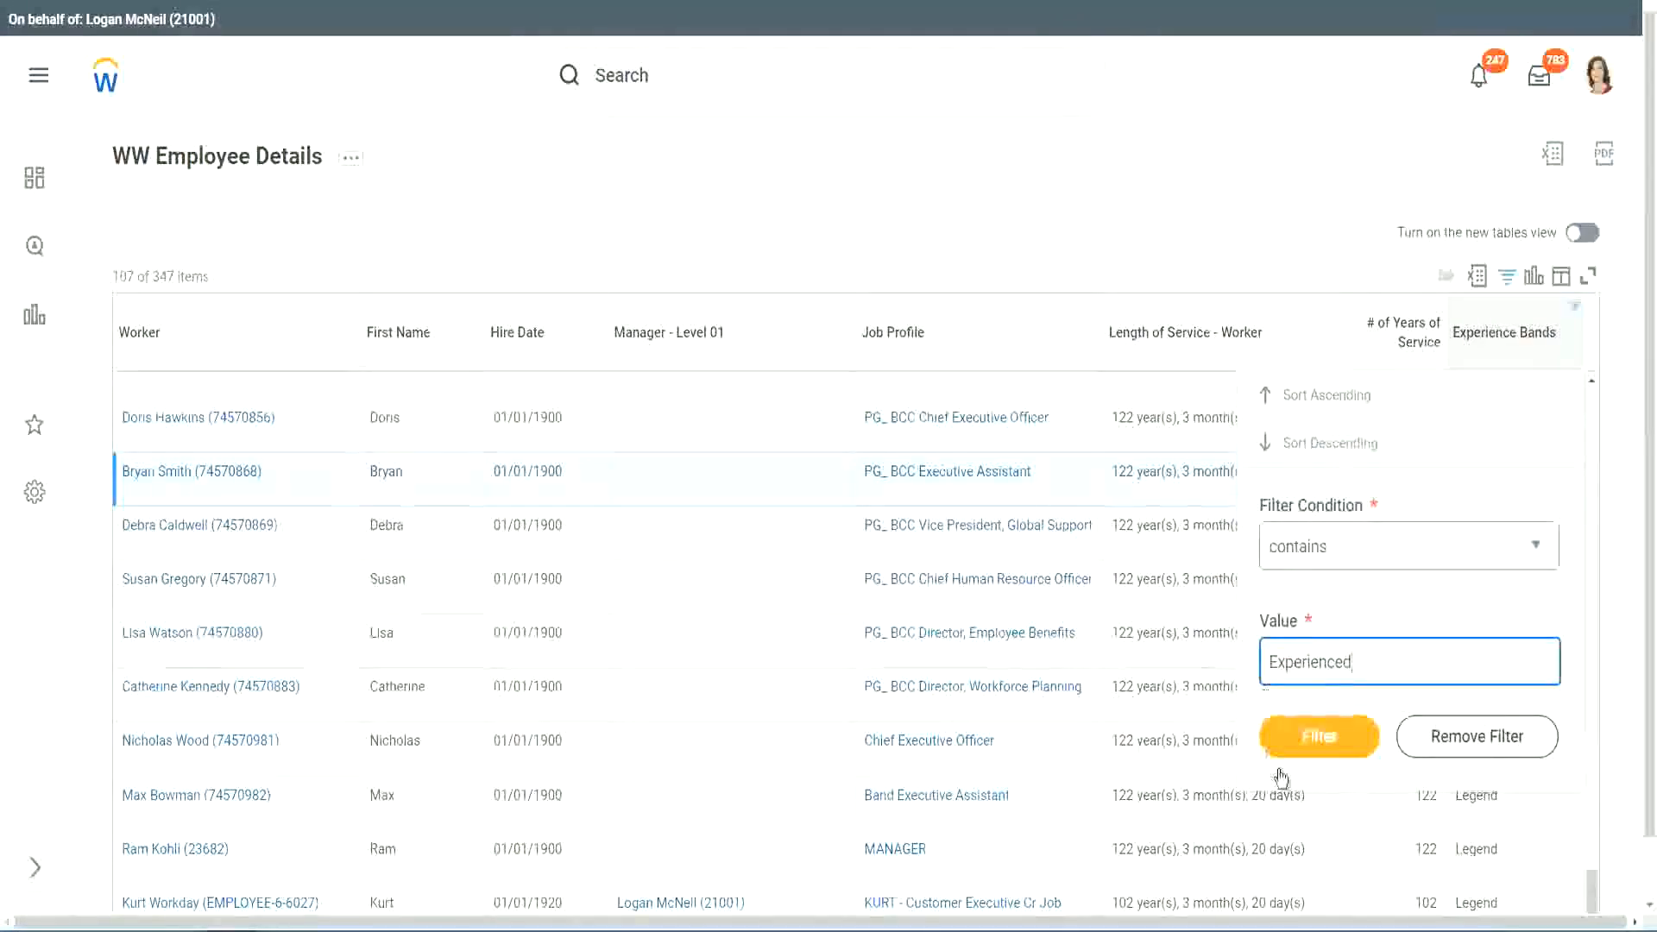
pyautogui.click(1329, 735)
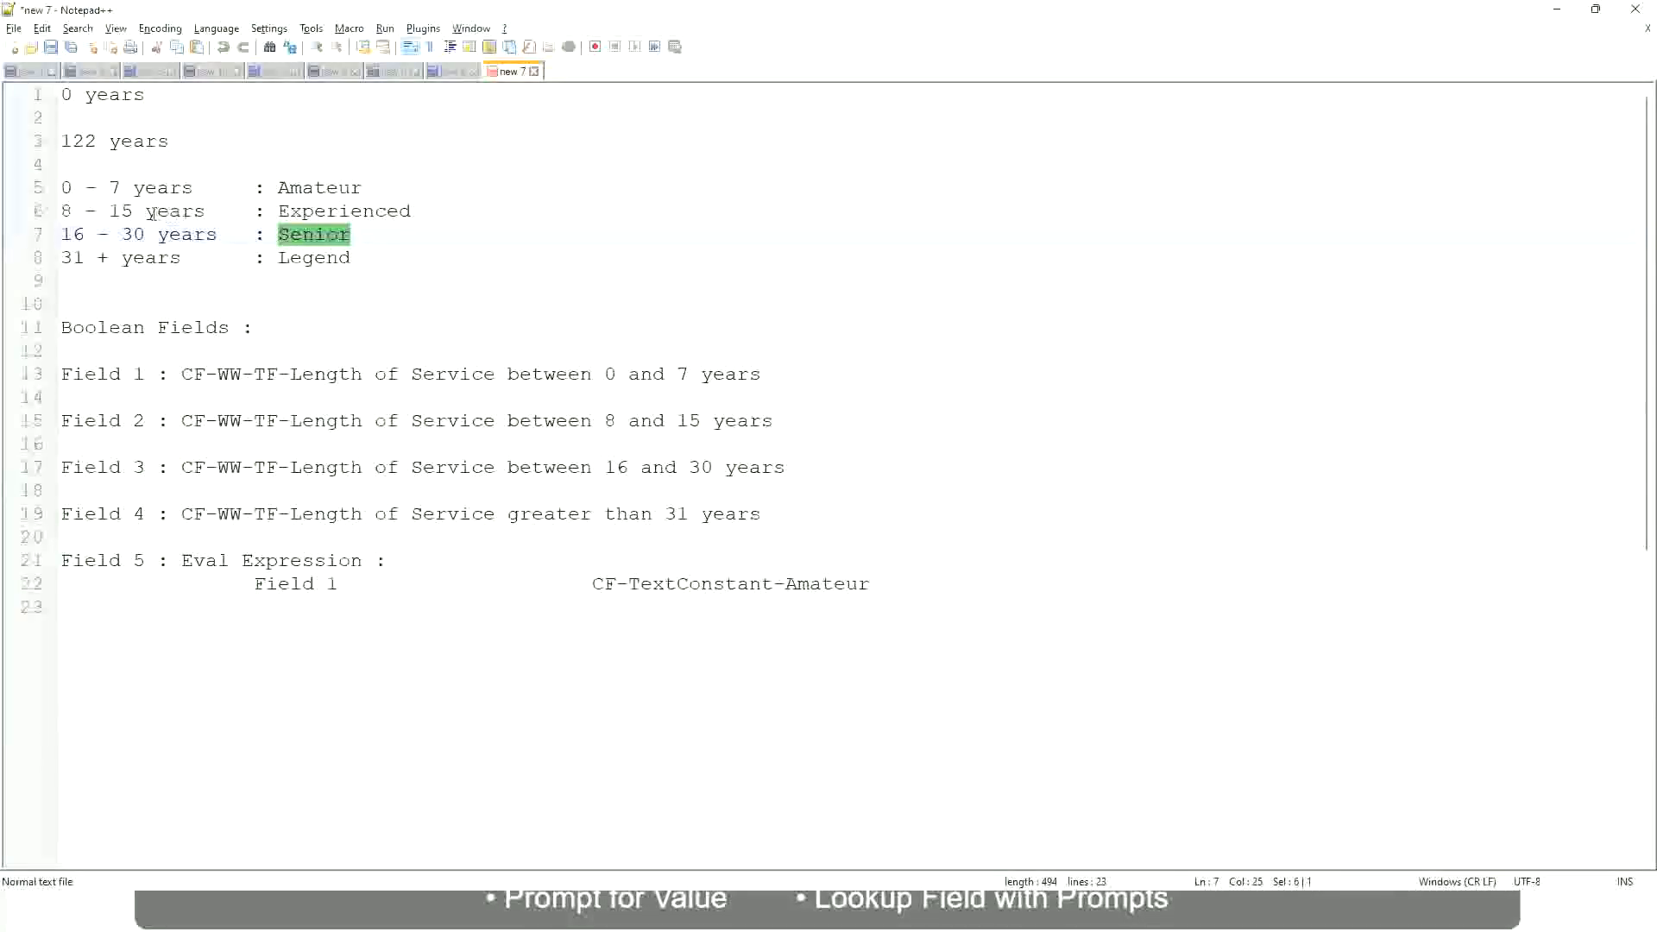
# Step: Switch to the Notepad++ notes and check the year range defined for the Experienced band
pyautogui.click(152, 213)
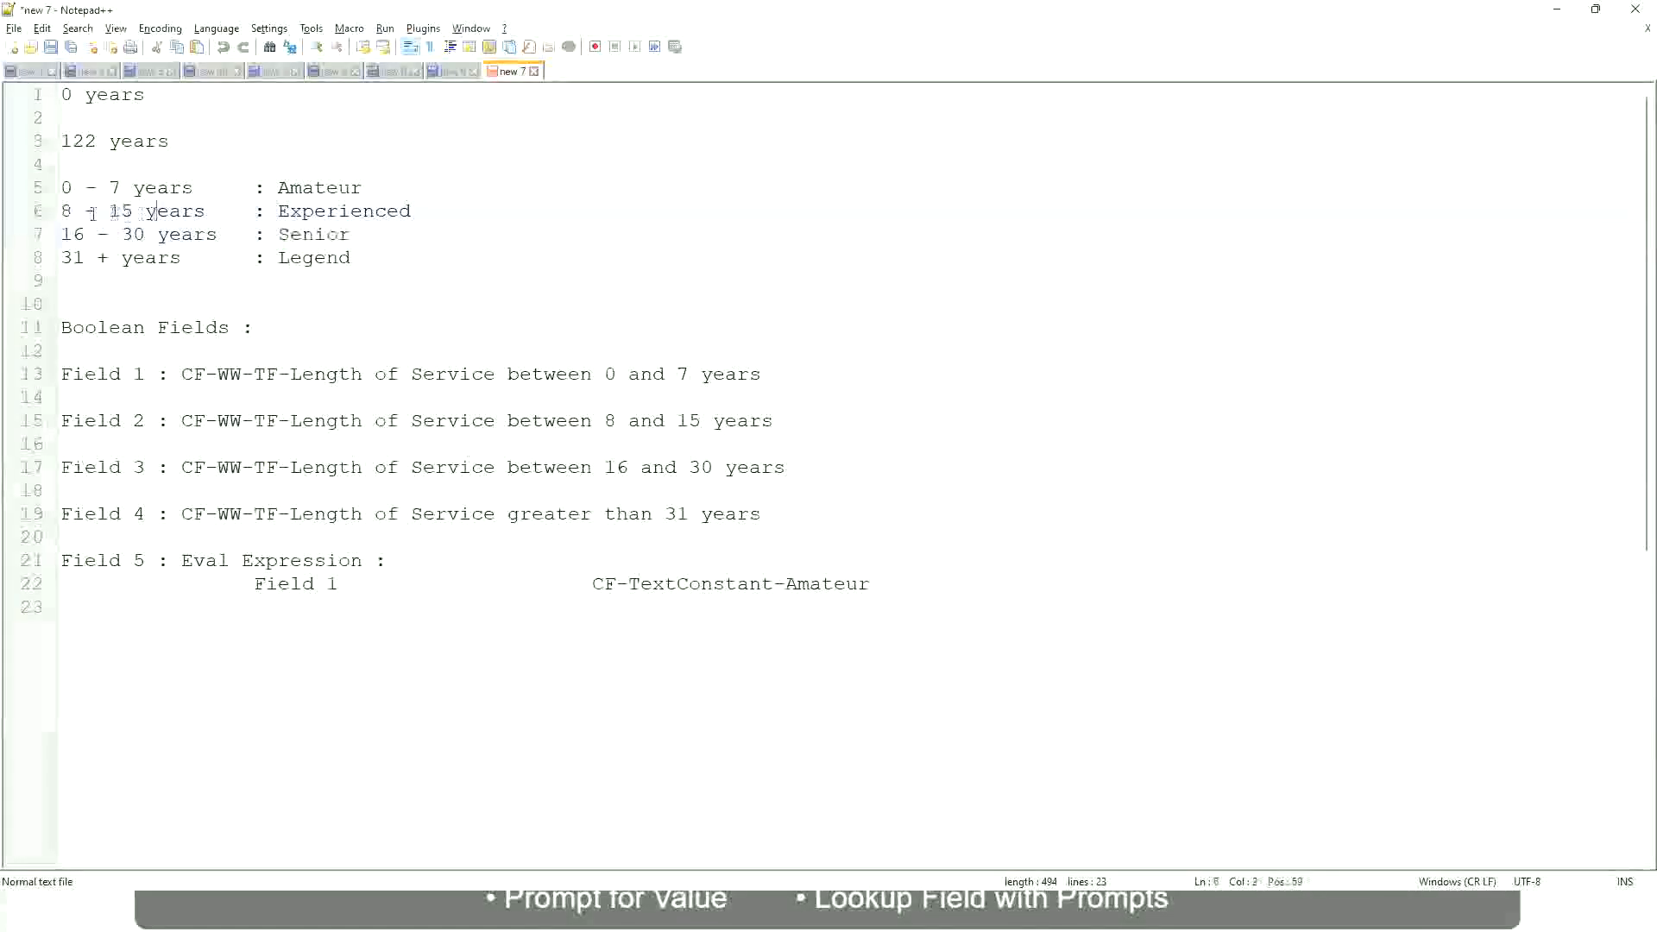
pyautogui.moveTo(65, 213); pyautogui.dragTo(132, 212)
pyautogui.click(140, 212)
pyautogui.click(192, 212)
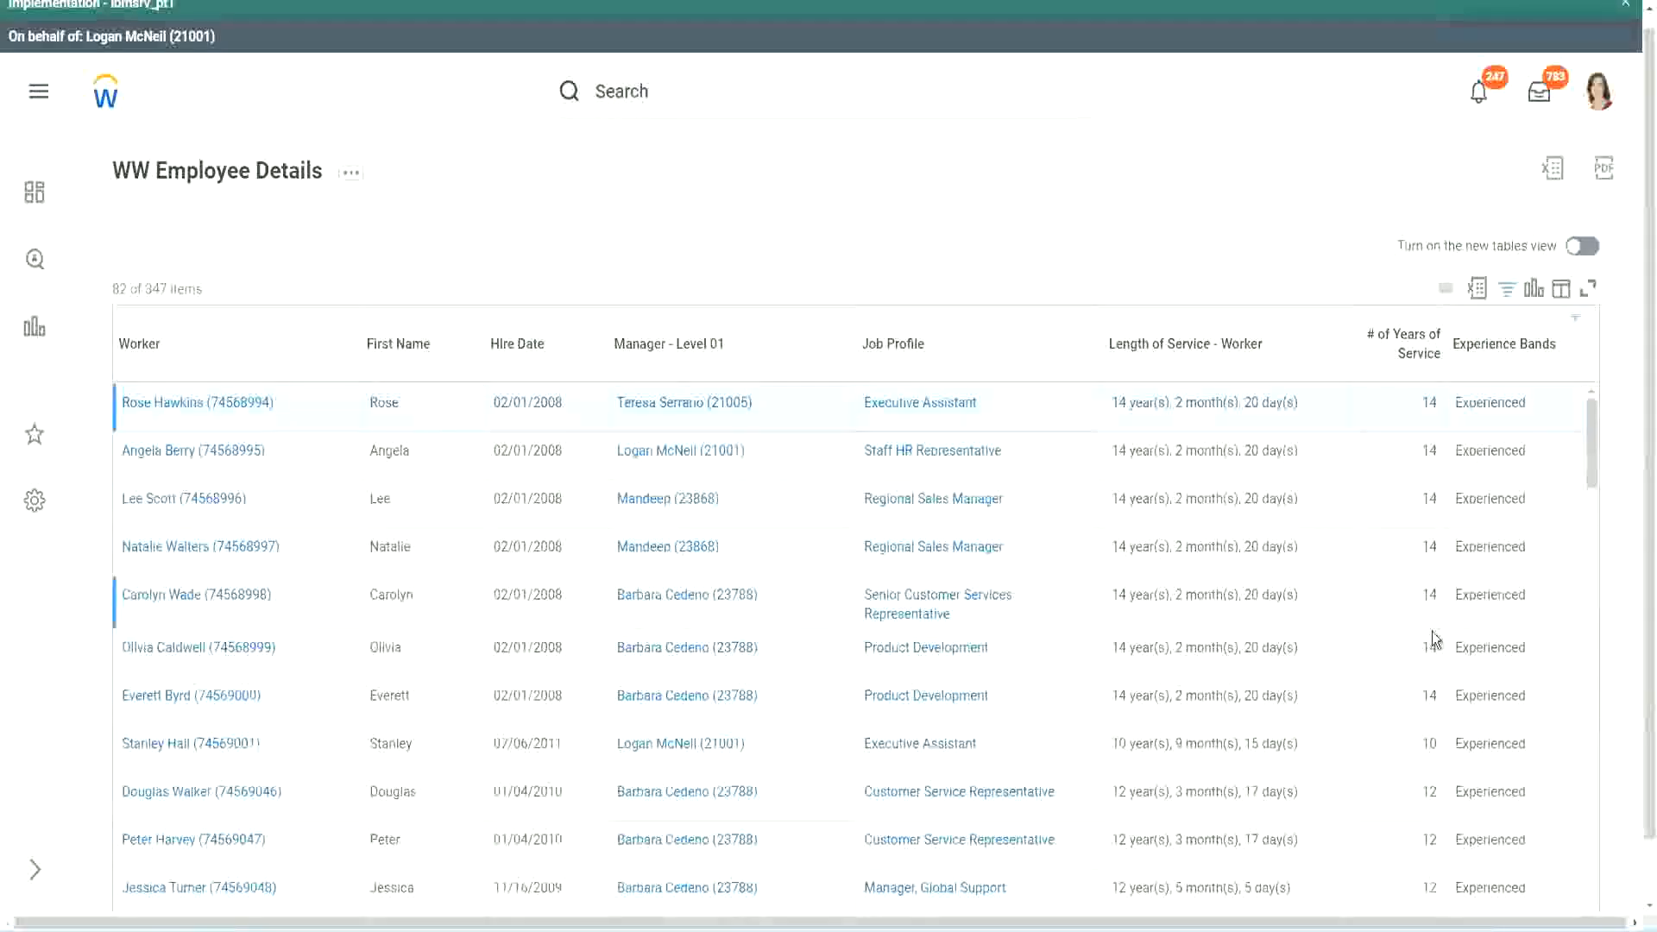
# Step: Return to the Workday report and compare the years of service with the band down the Experienced rows
pyautogui.scroll(-3, 1431, 630)
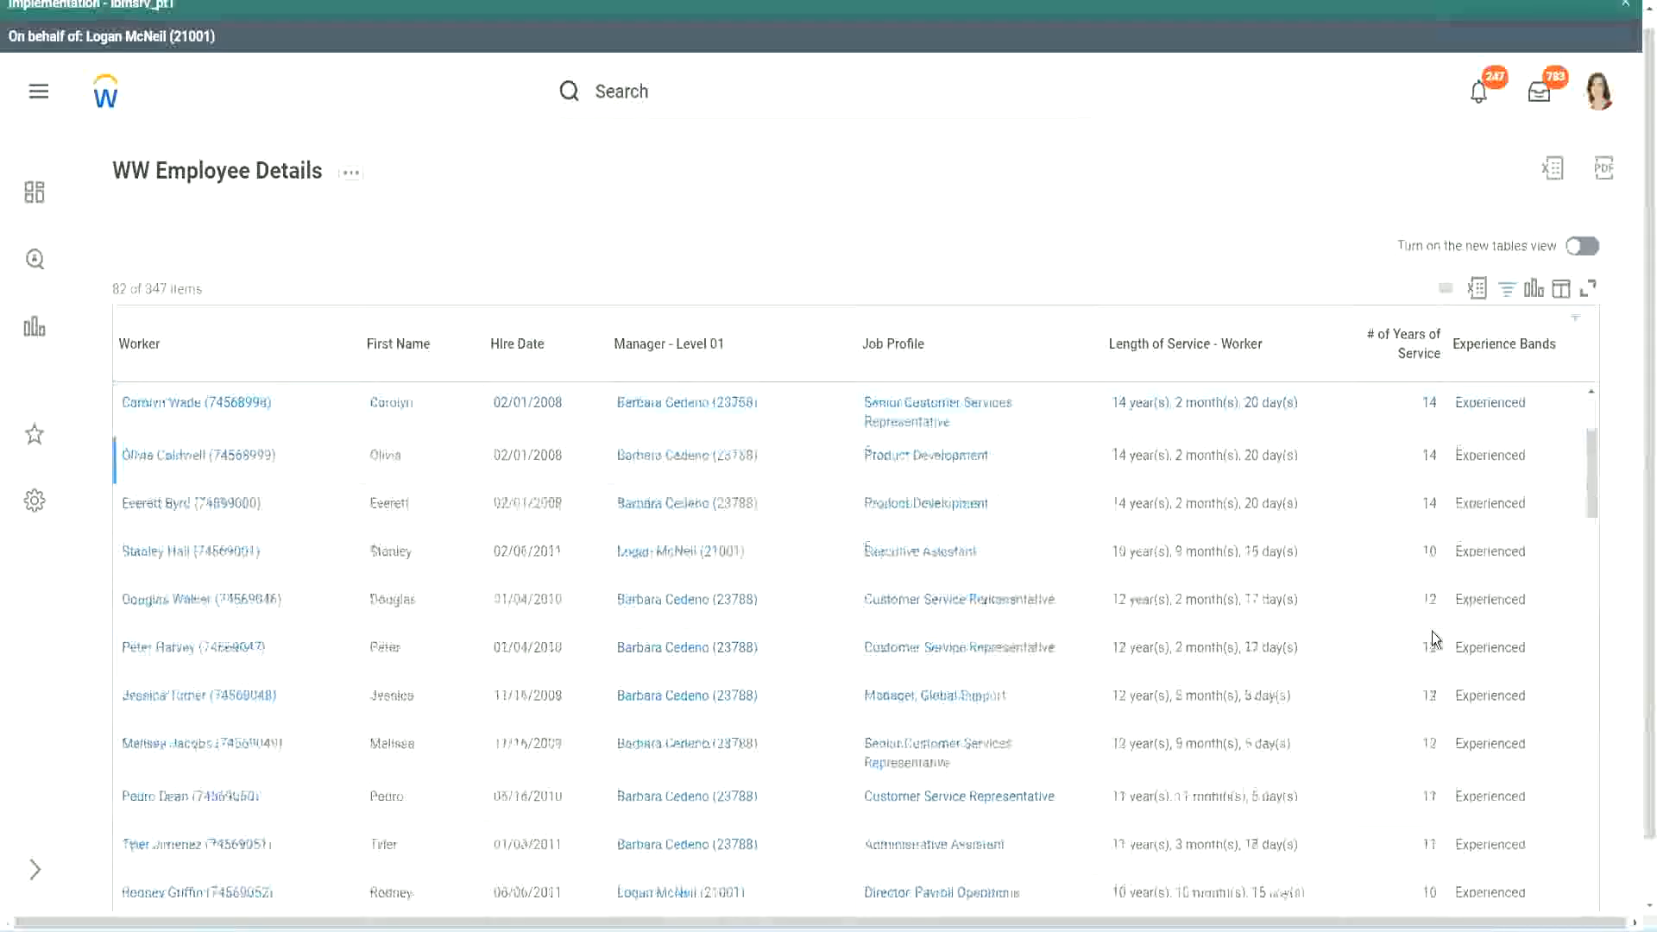
pyautogui.scroll(-3, 1432, 638)
pyautogui.doubleClick(1426, 456)
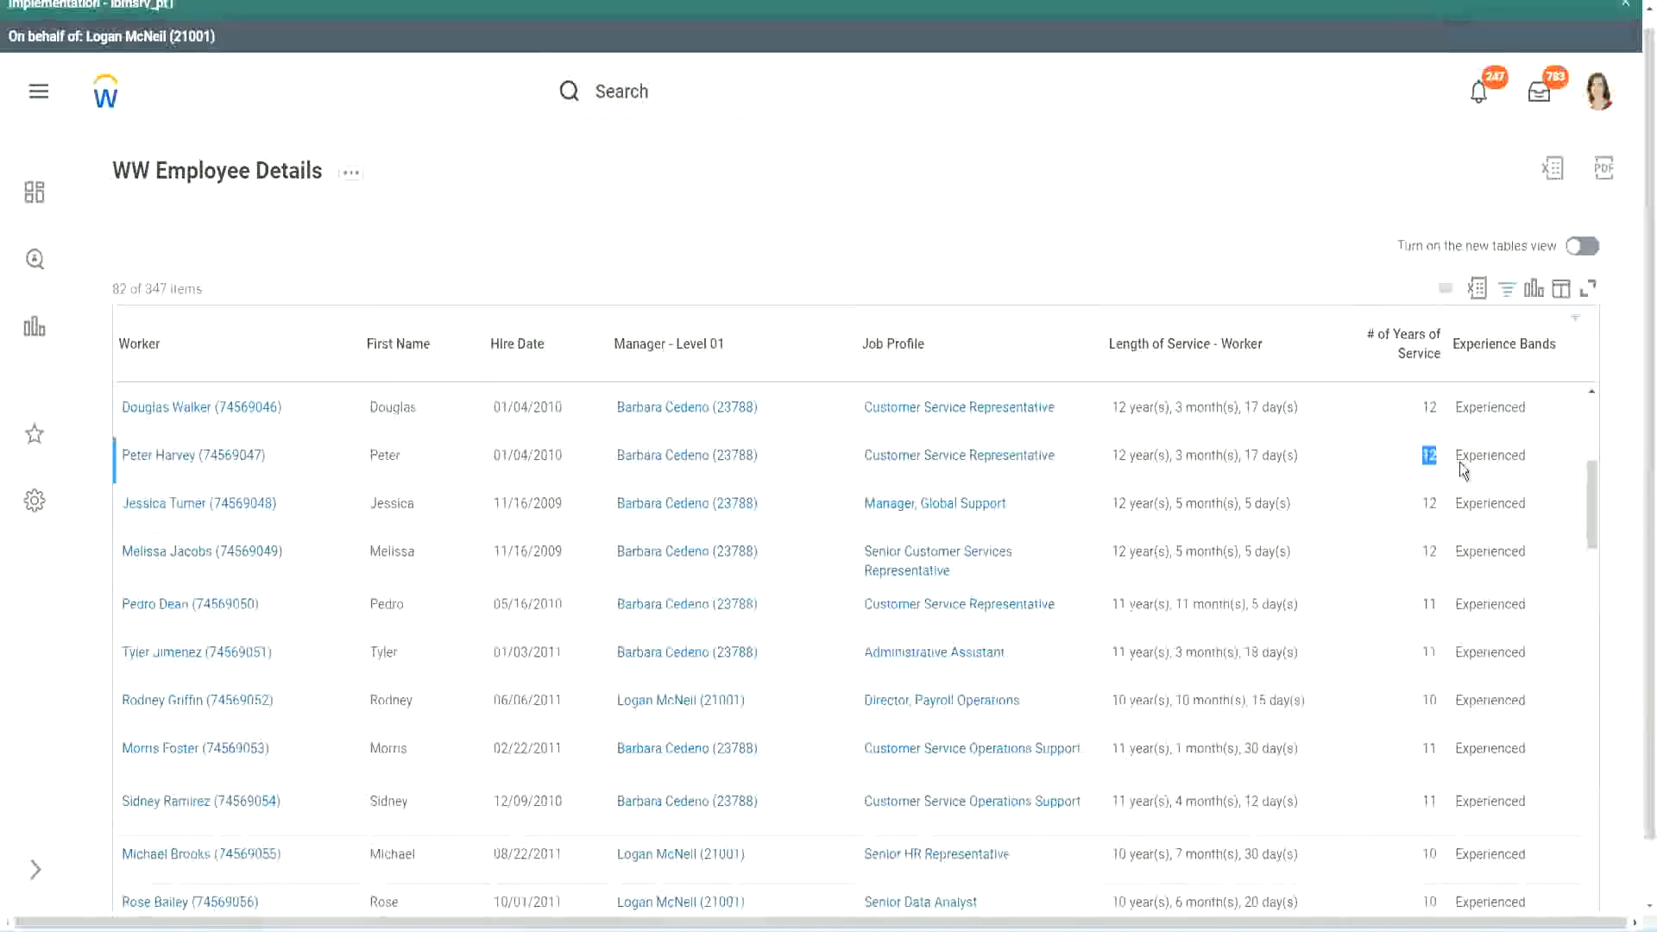
pyautogui.doubleClick(1472, 454)
pyautogui.scroll(-3, 1416, 692)
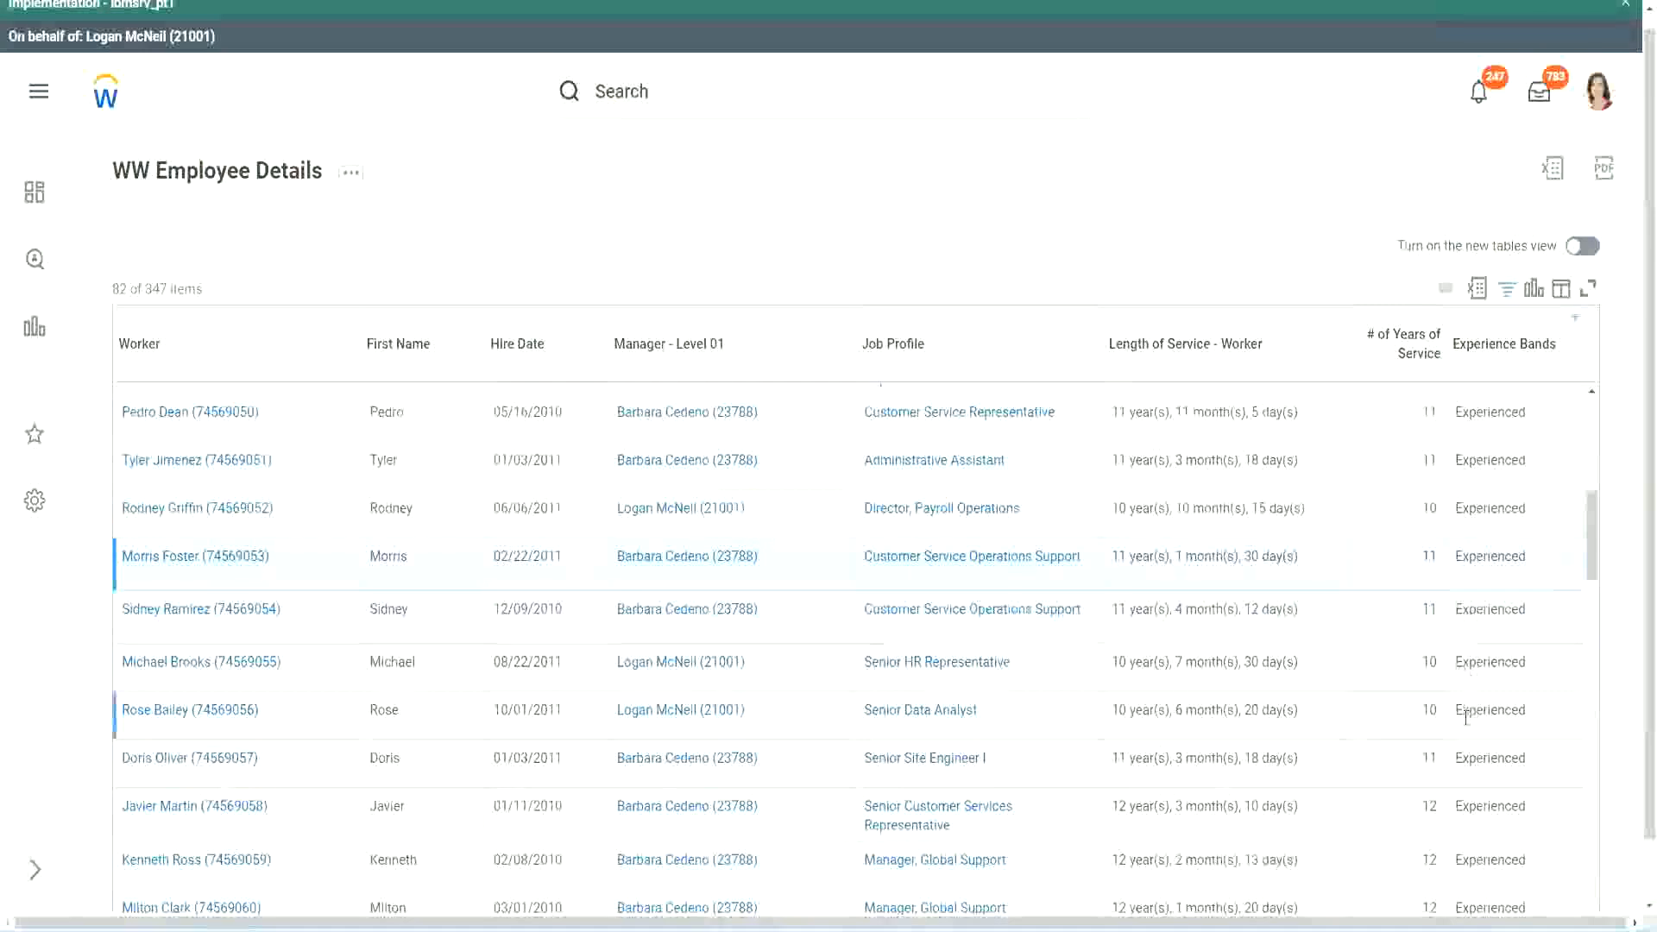
pyautogui.scroll(-5, 1465, 716)
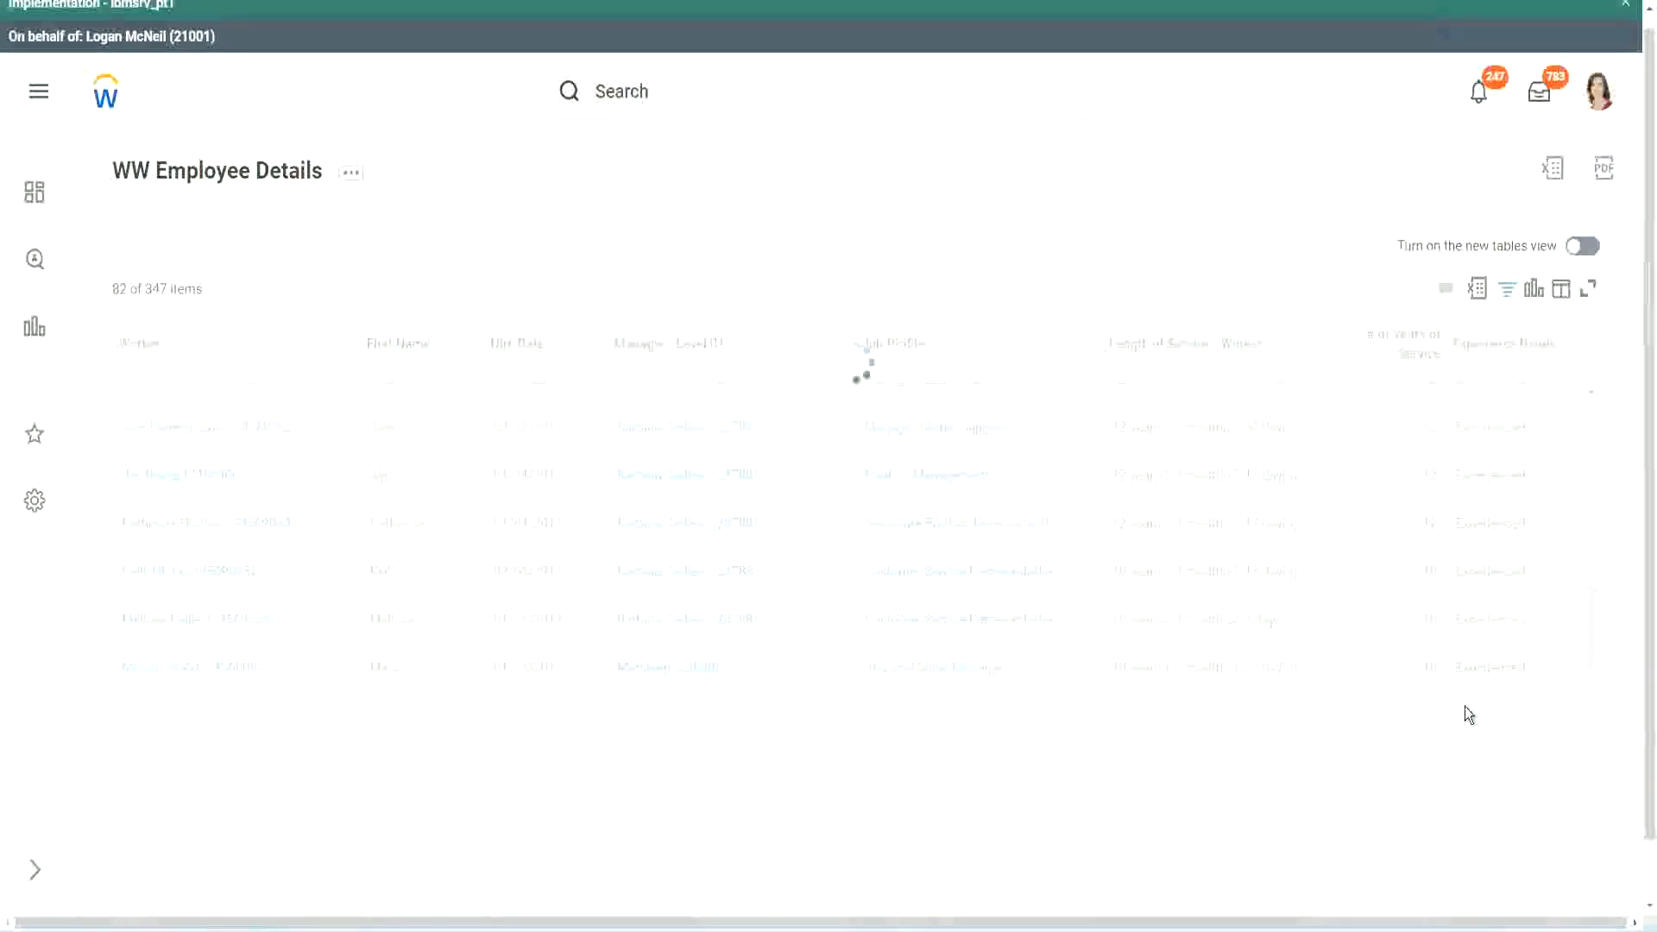